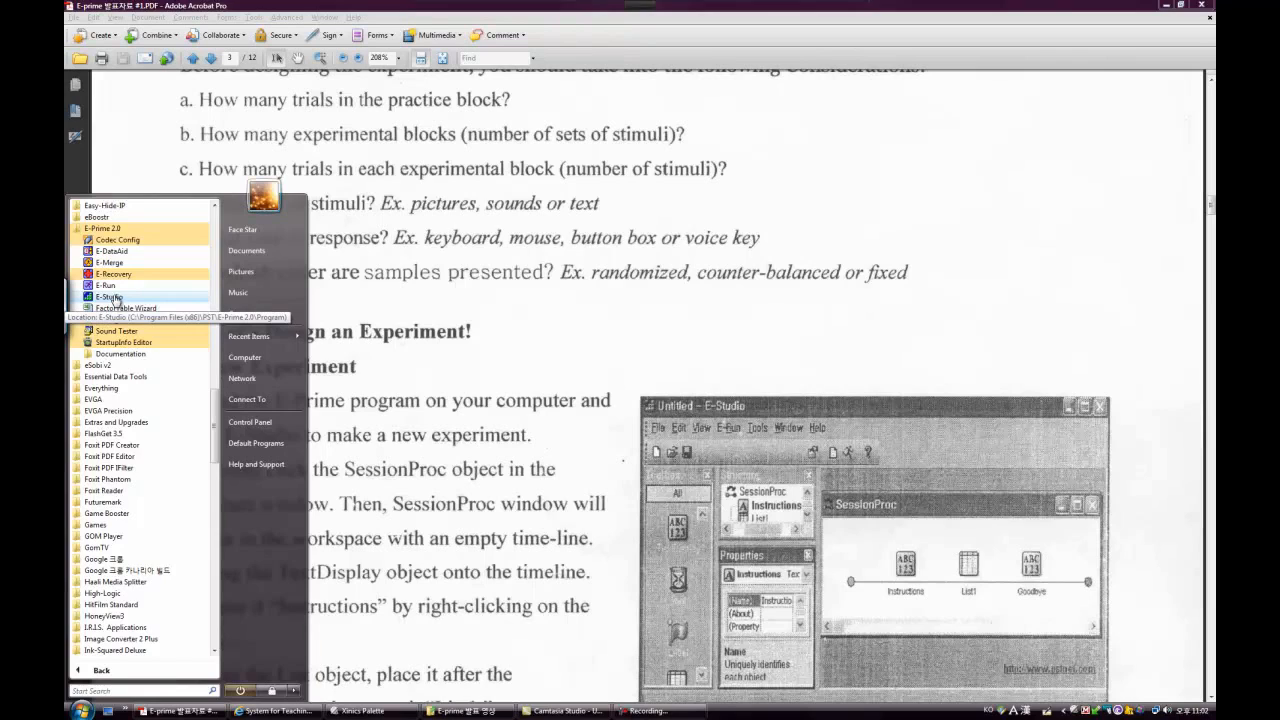
Launch E-Studio, accept the evaluation license terms, and create a new experiment from the Blank (Professional) template.
{"action": "left_click", "coordinate": [109, 297]}
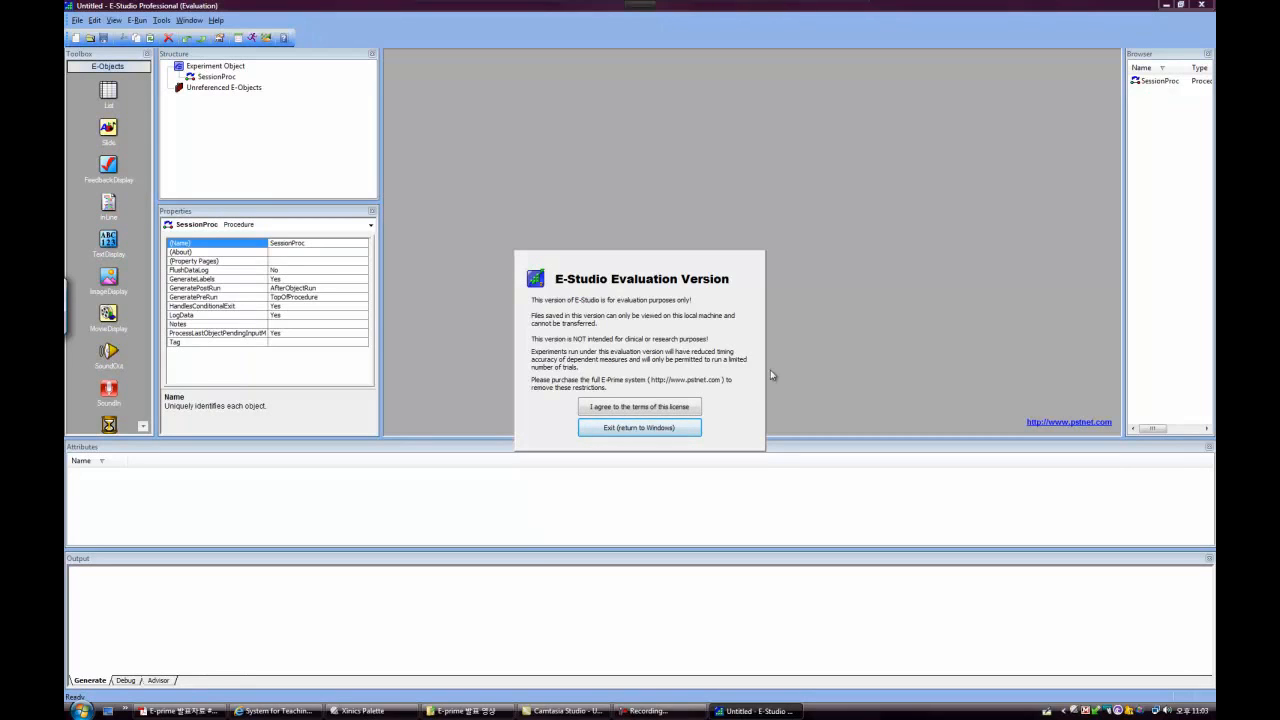
{"action": "left_click", "coordinate": [656, 408]}
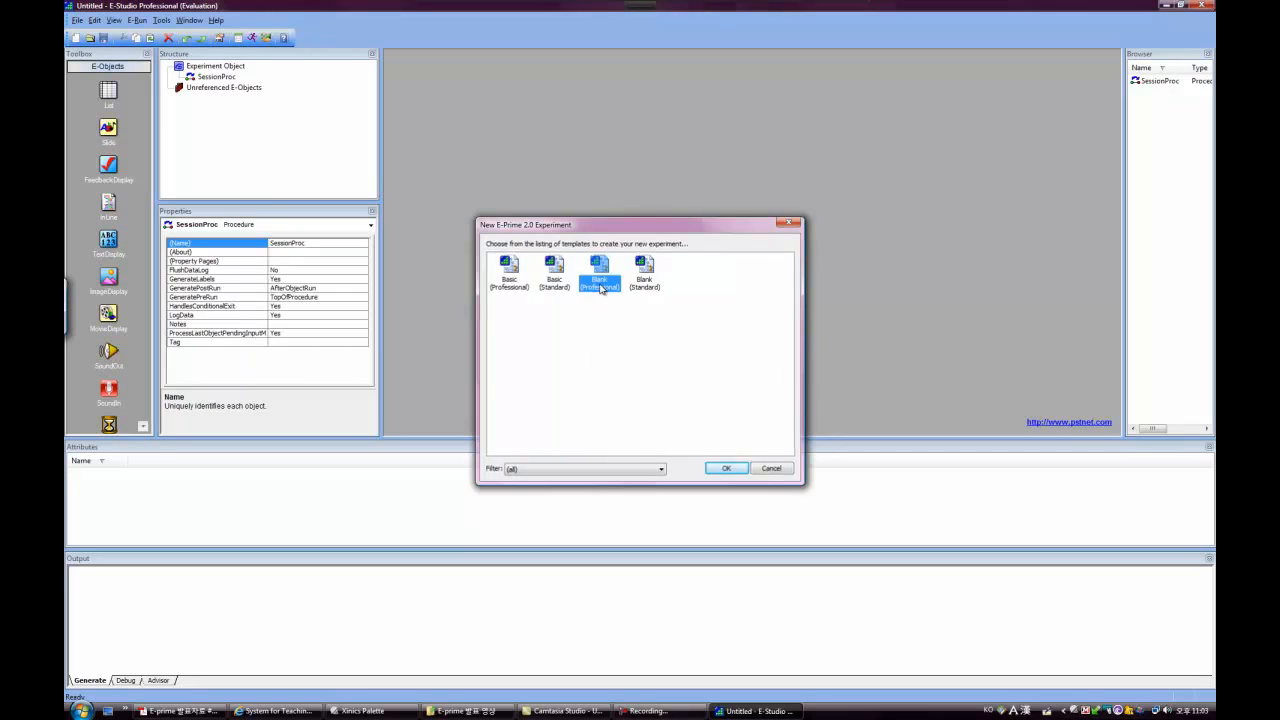
{"action": "double_click", "coordinate": [600, 284]}
{"action": "left_click", "coordinate": [685, 402]}
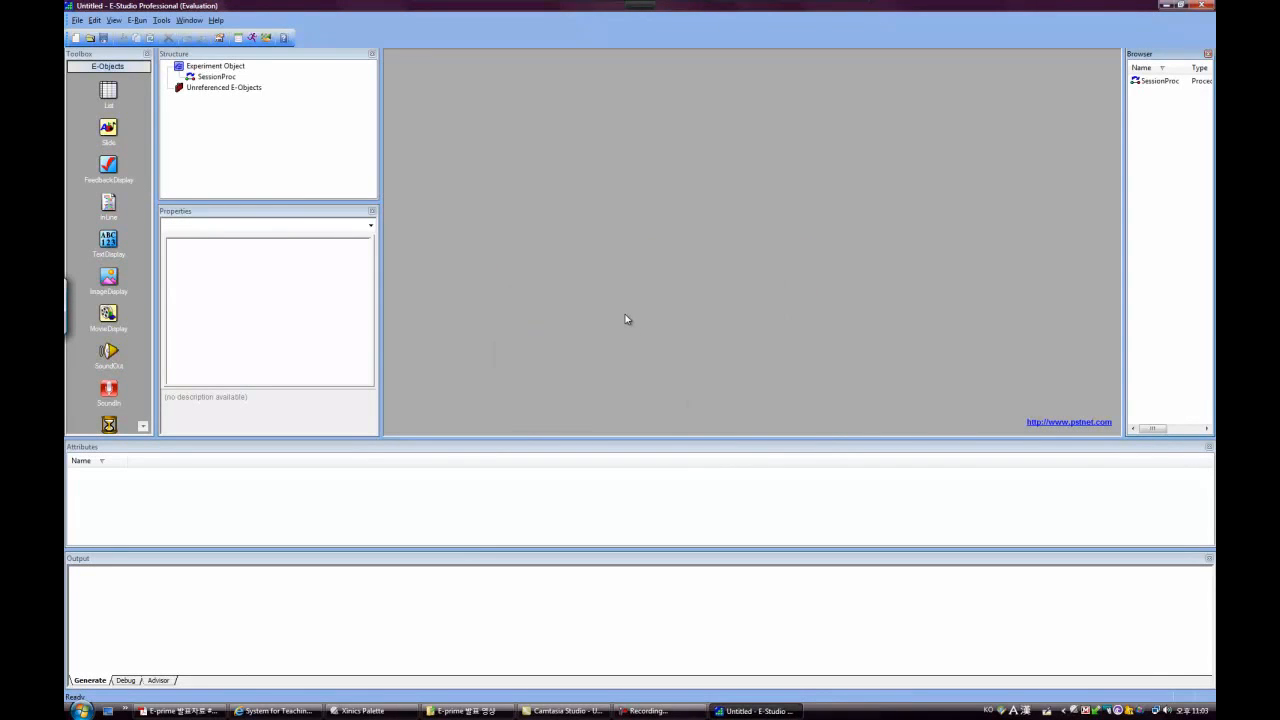
{"action": "left_click", "coordinate": [214, 77]}
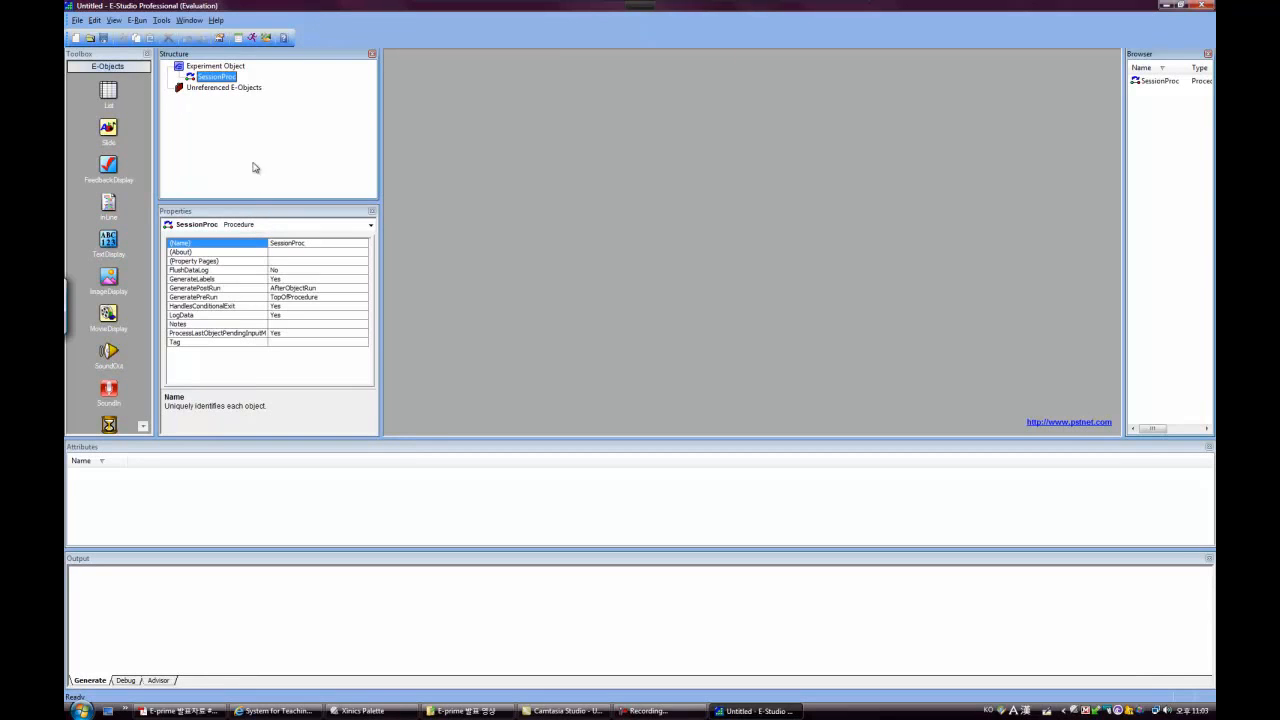
{"action": "left_click", "coordinate": [105, 57]}
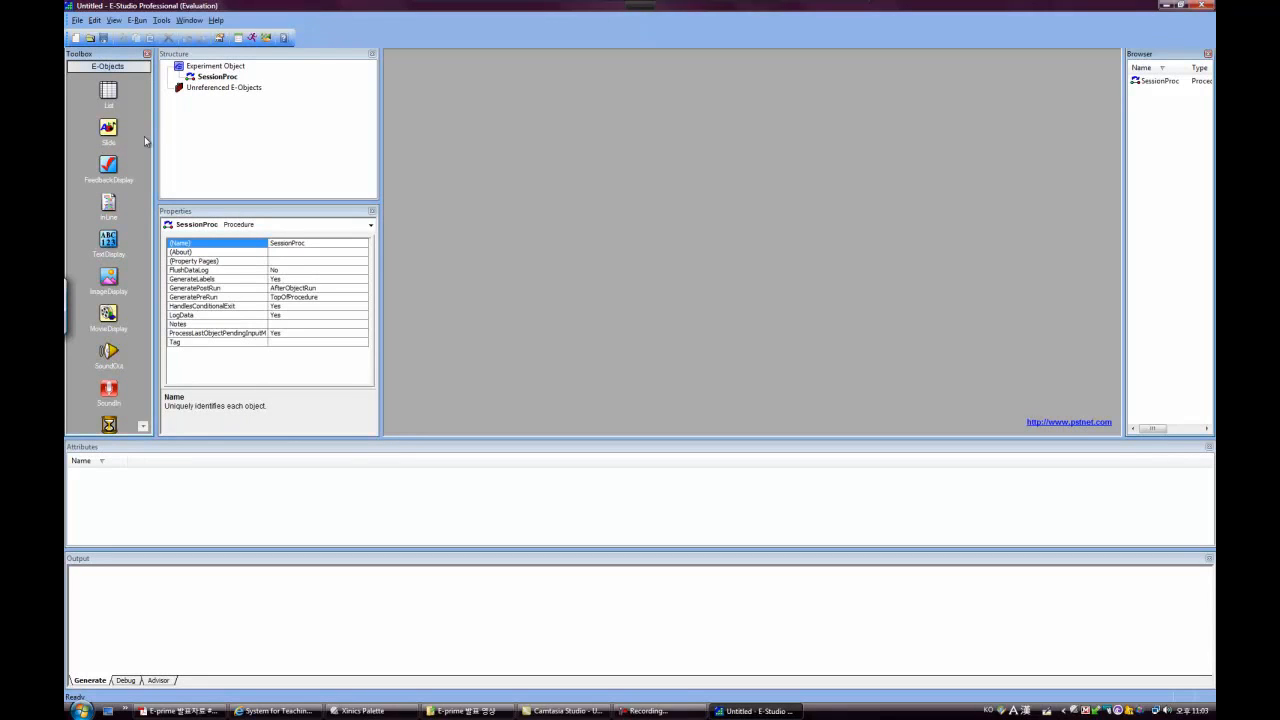
{"action": "left_click", "coordinate": [209, 60]}
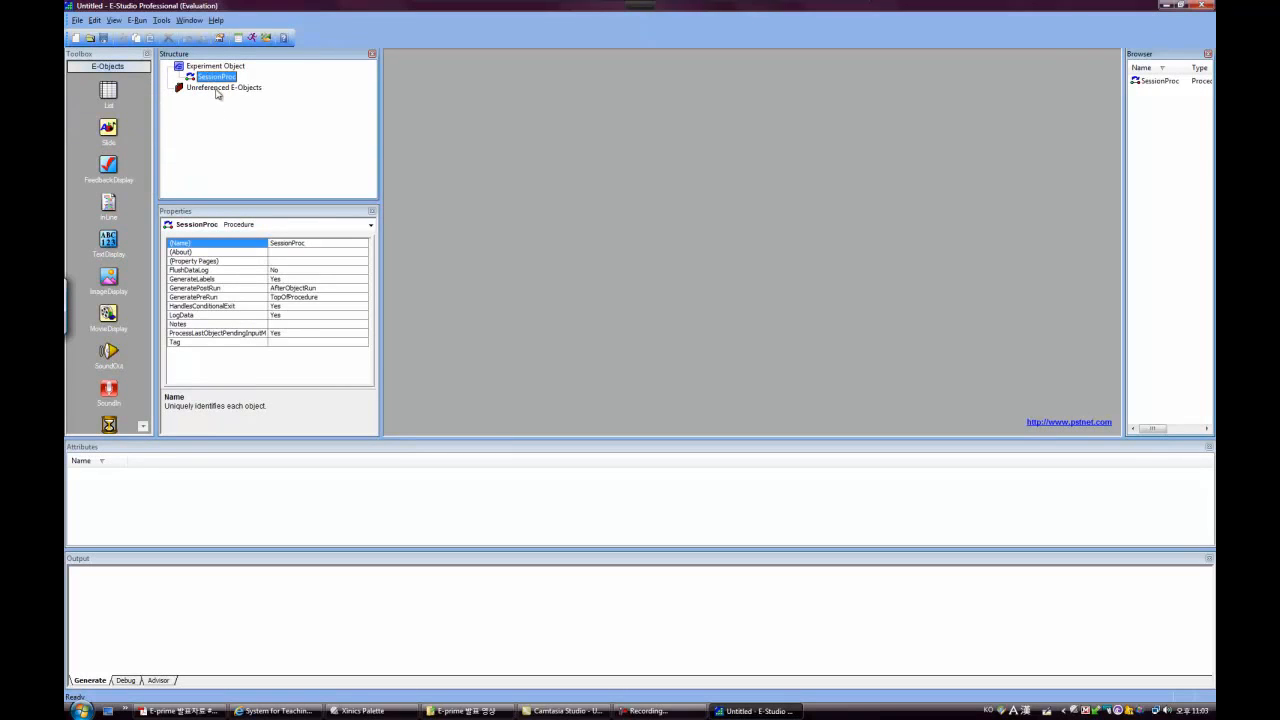
{"action": "left_click", "coordinate": [231, 217]}
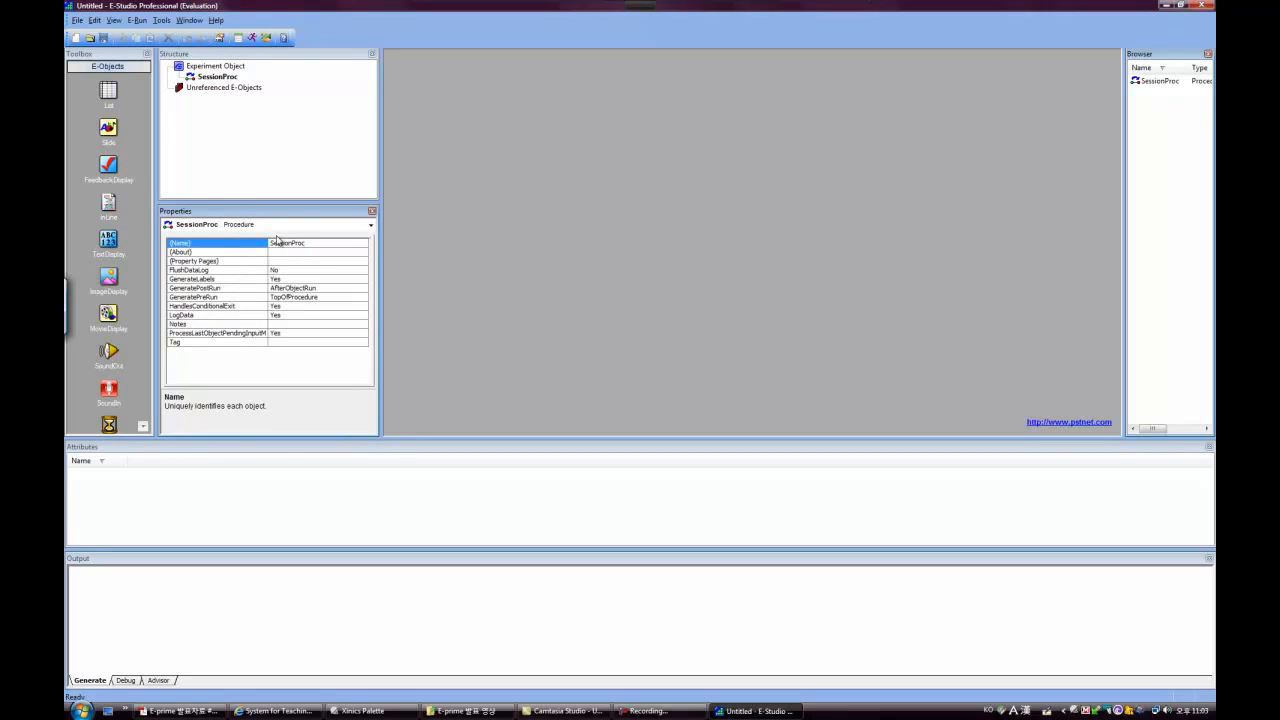
Rearrange the docked windows so Output sits above Attributes at full width, and widen the Browser window to show the Type column.
{"action": "left_click_drag", "start_coordinate": [282, 213], "coordinate": [450, 215]}
{"action": "left_click_drag", "start_coordinate": [557, 159], "coordinate": [236, 272]}
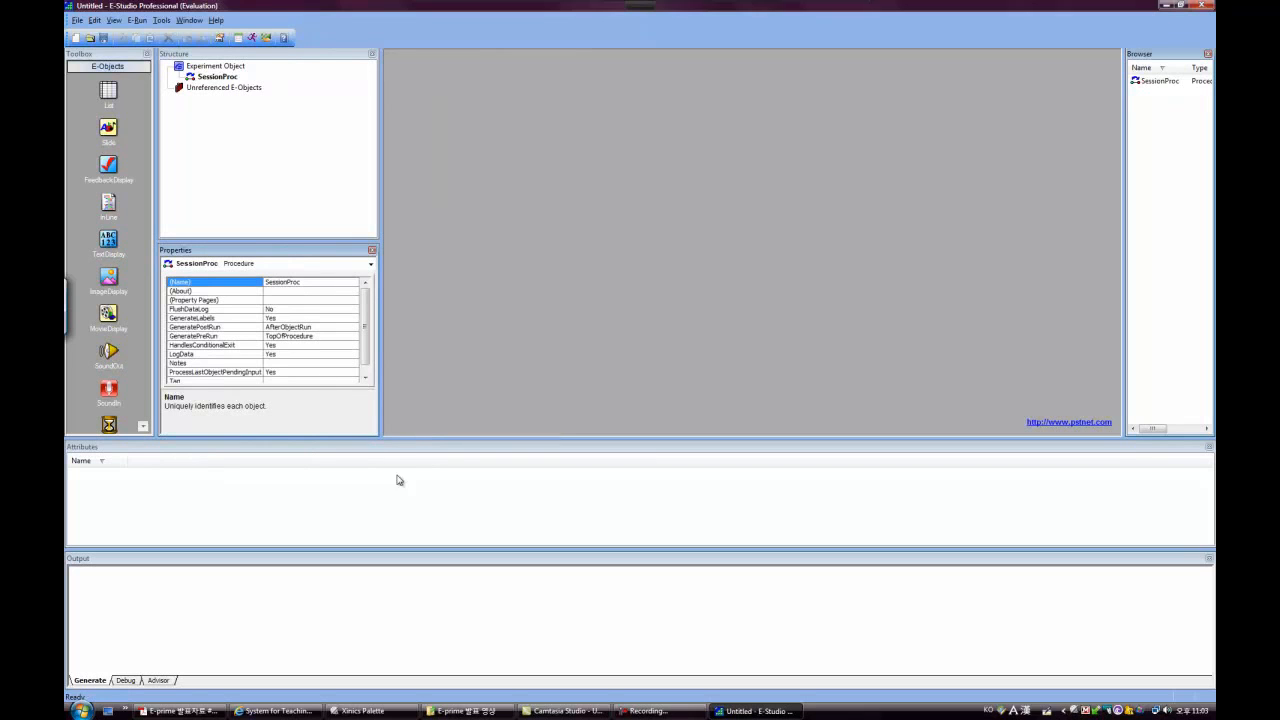
{"action": "left_click_drag", "start_coordinate": [437, 562], "coordinate": [437, 459]}
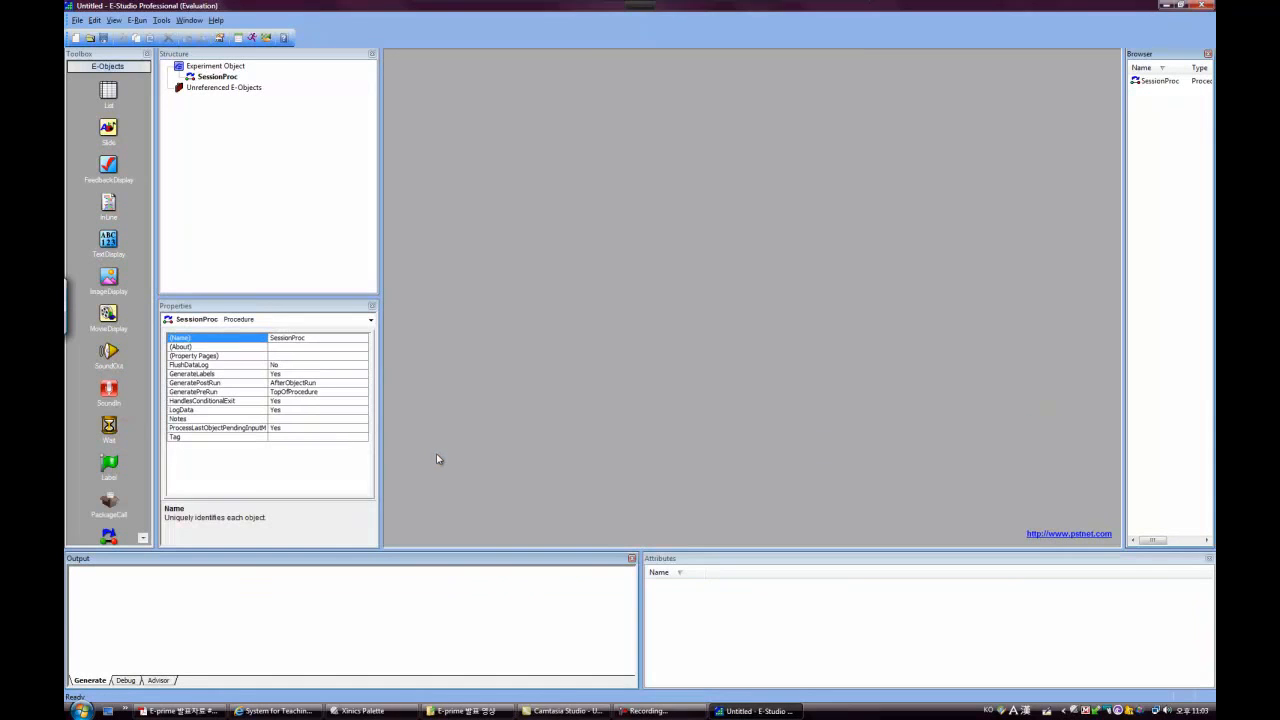
{"action": "left_click_drag", "start_coordinate": [455, 560], "coordinate": [469, 459]}
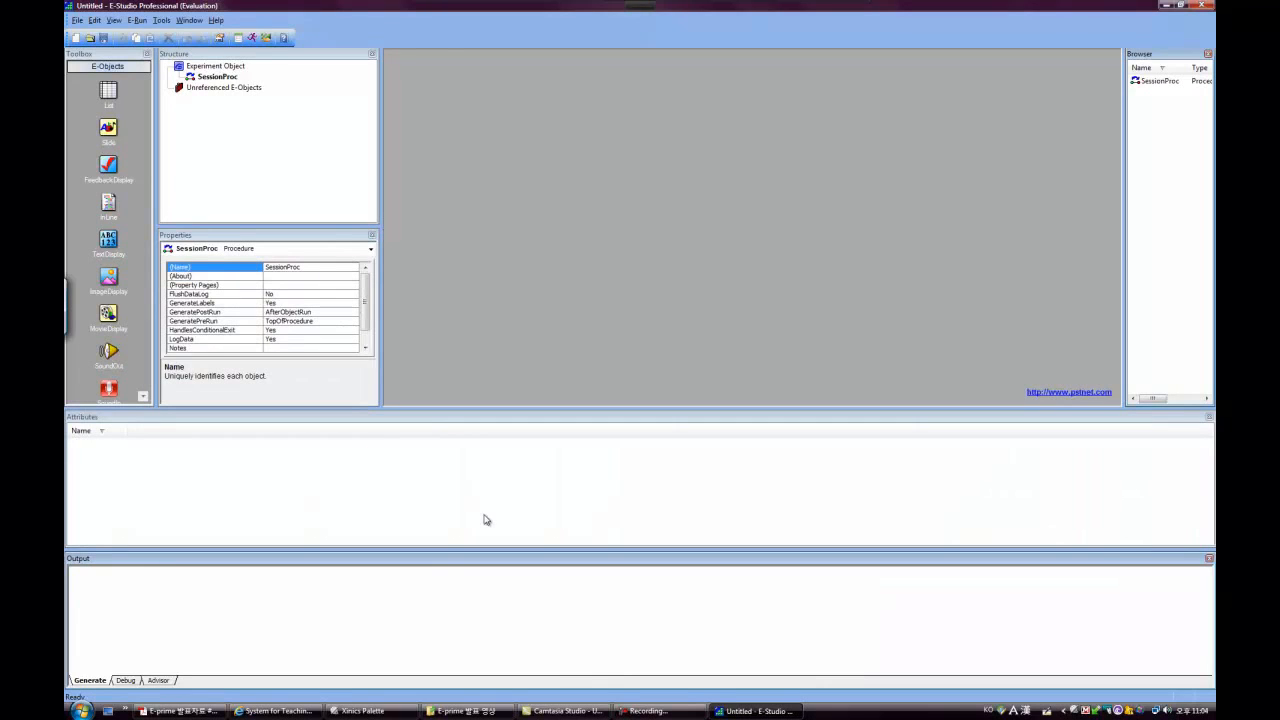
{"action": "left_click_drag", "start_coordinate": [434, 413], "coordinate": [651, 634]}
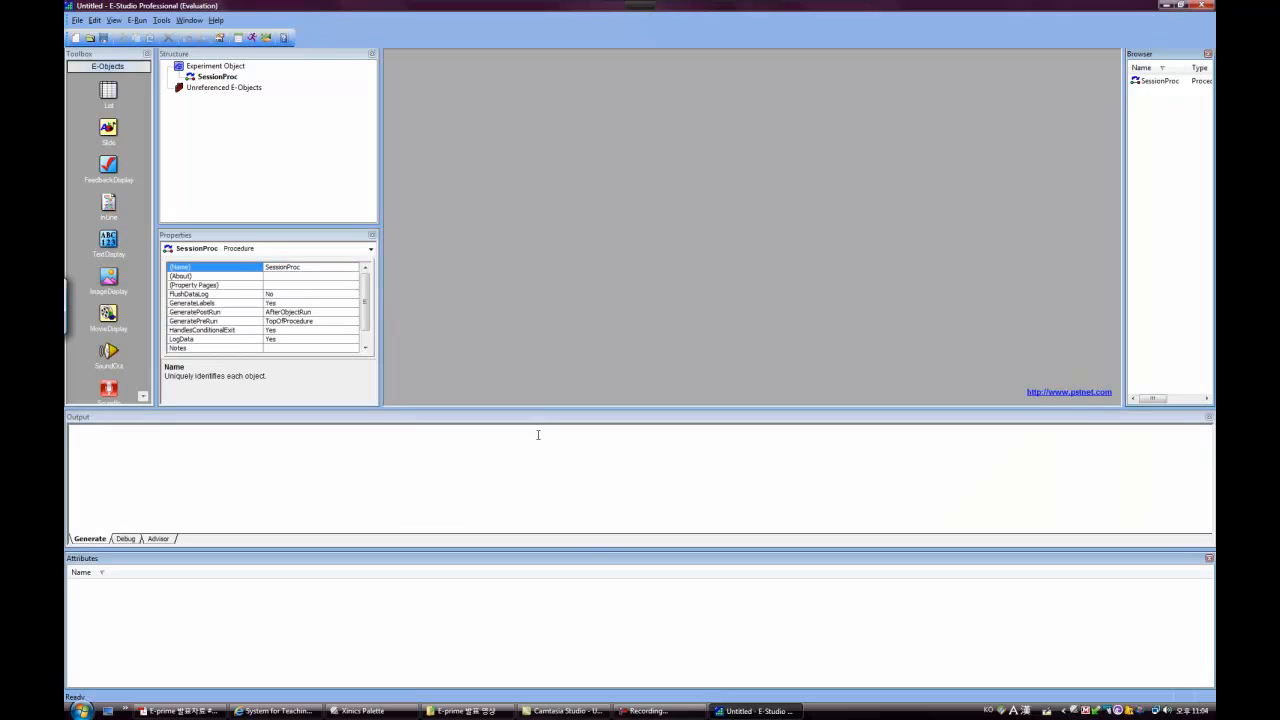
{"action": "left_click", "coordinate": [1160, 81]}
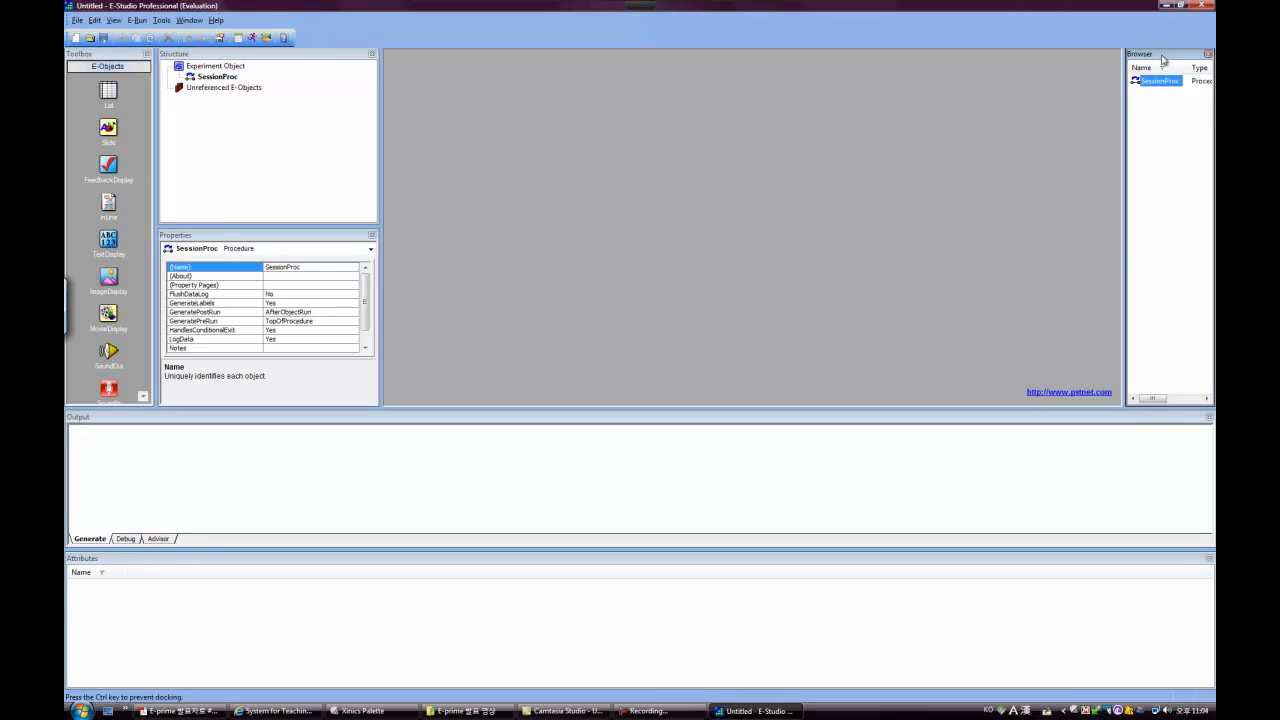
{"action": "left_click_drag", "start_coordinate": [1124, 95], "coordinate": [1092, 105]}
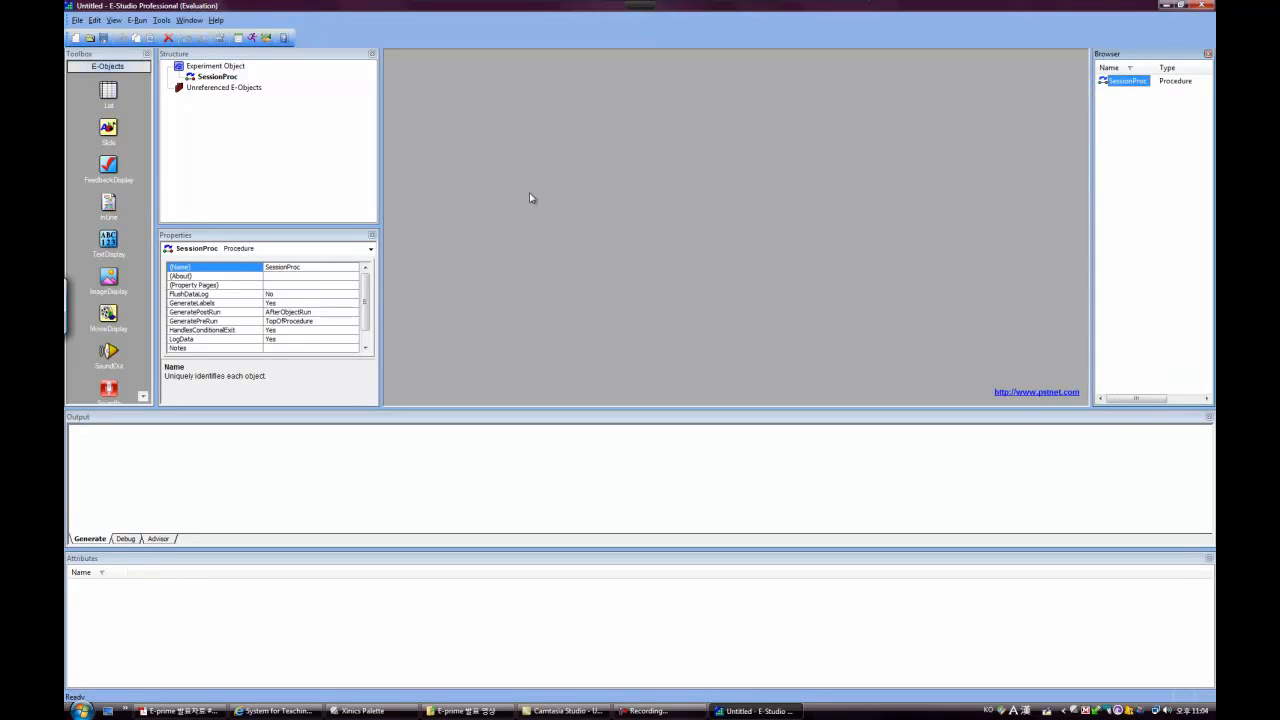
Open the SessionProc timeline and place a TextDisplay object on it.
{"action": "left_click", "coordinate": [216, 77]}
{"action": "left_click", "coordinate": [276, 125]}
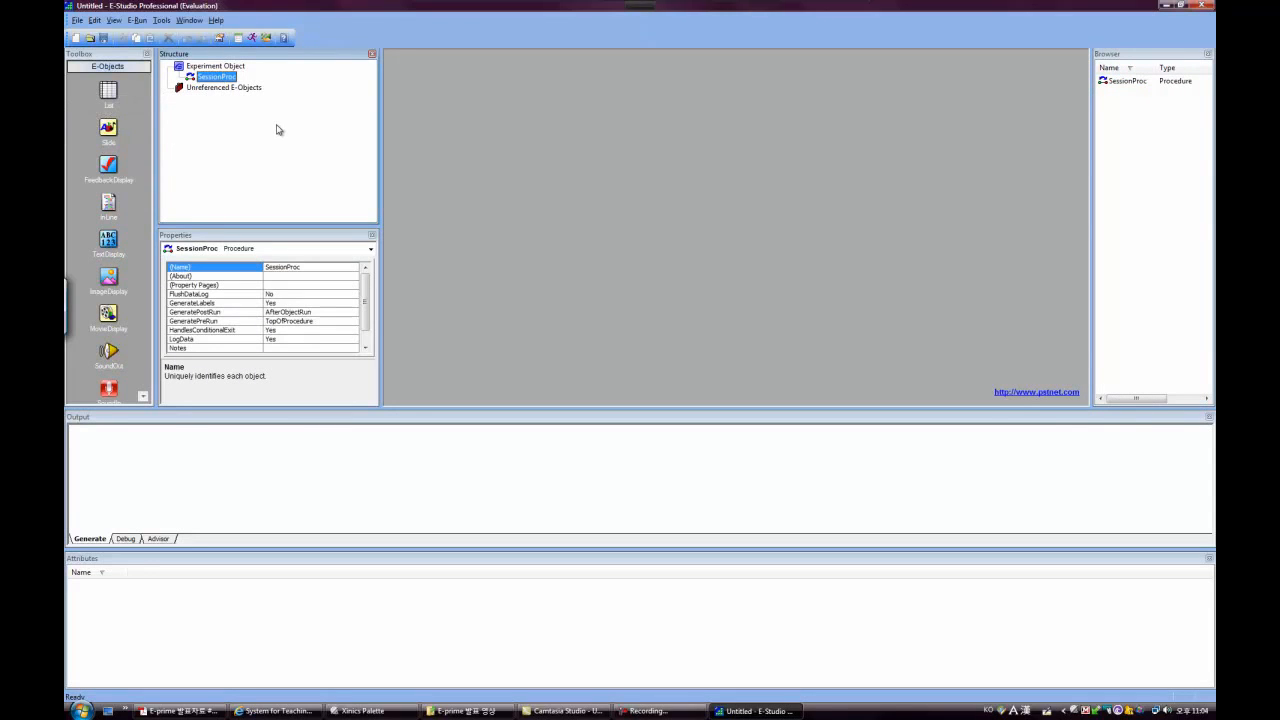
{"action": "double_click", "coordinate": [218, 78]}
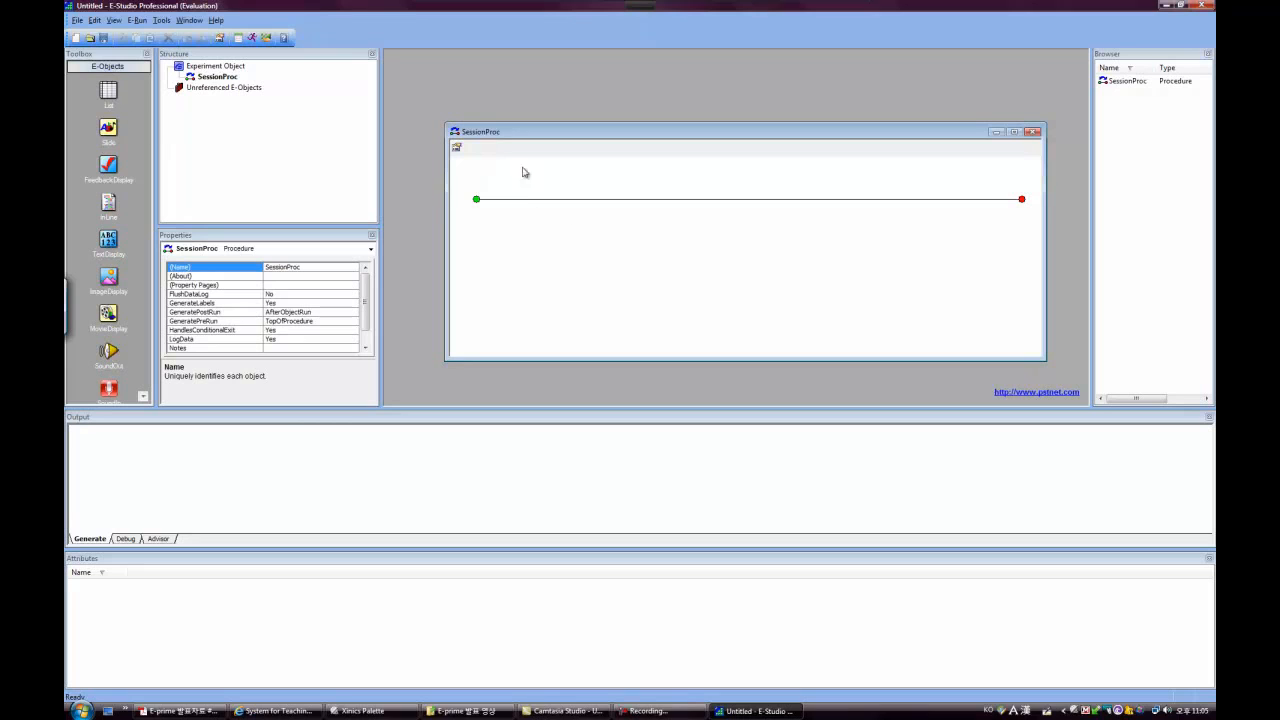
{"action": "left_click", "coordinate": [87, 63]}
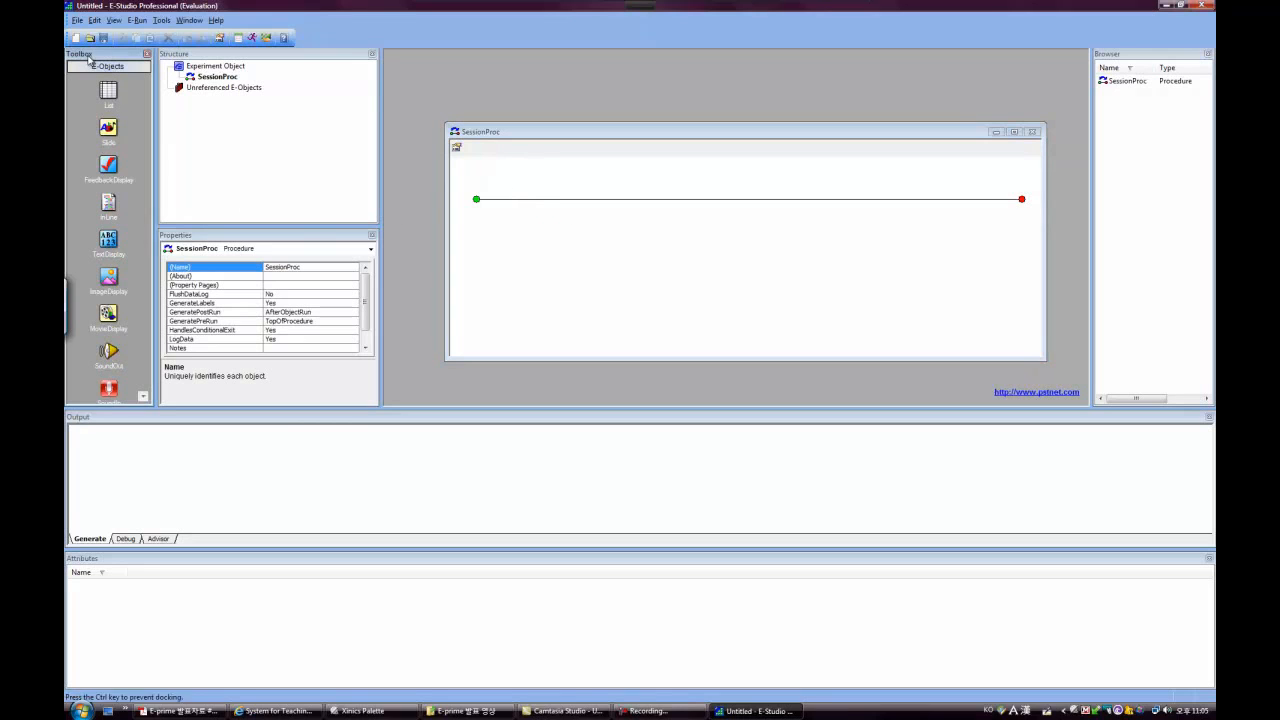
{"action": "left_click_drag", "start_coordinate": [108, 240], "coordinate": [508, 185]}
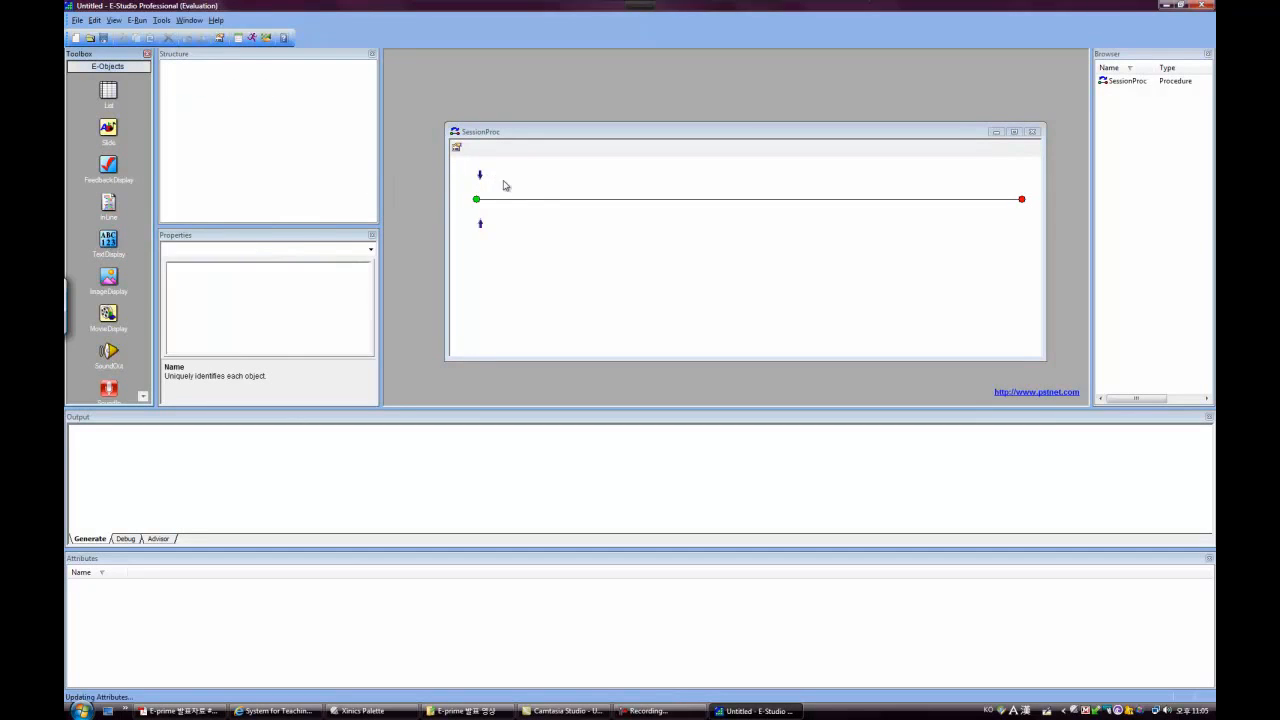
{"action": "left_click", "coordinate": [529, 210]}
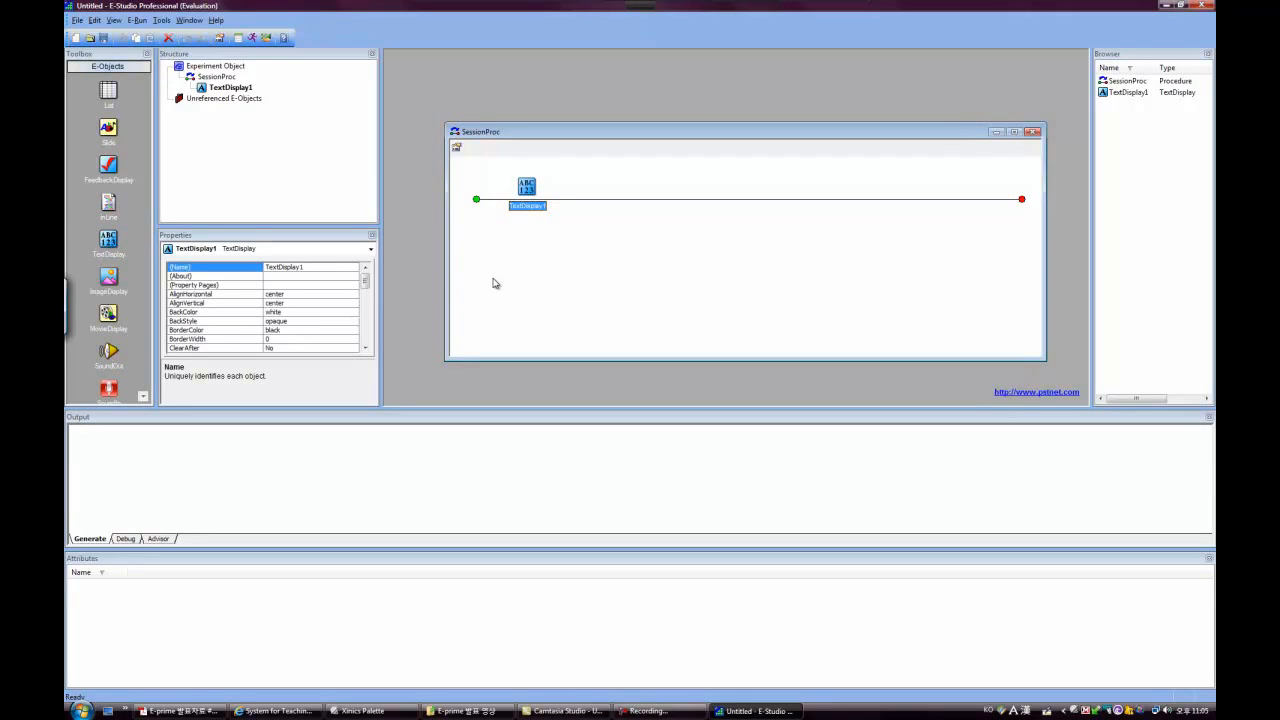
Rename the TextDisplay object on the SessionProc timeline as Instructions.
{"action": "right_click", "coordinate": [520, 208]}
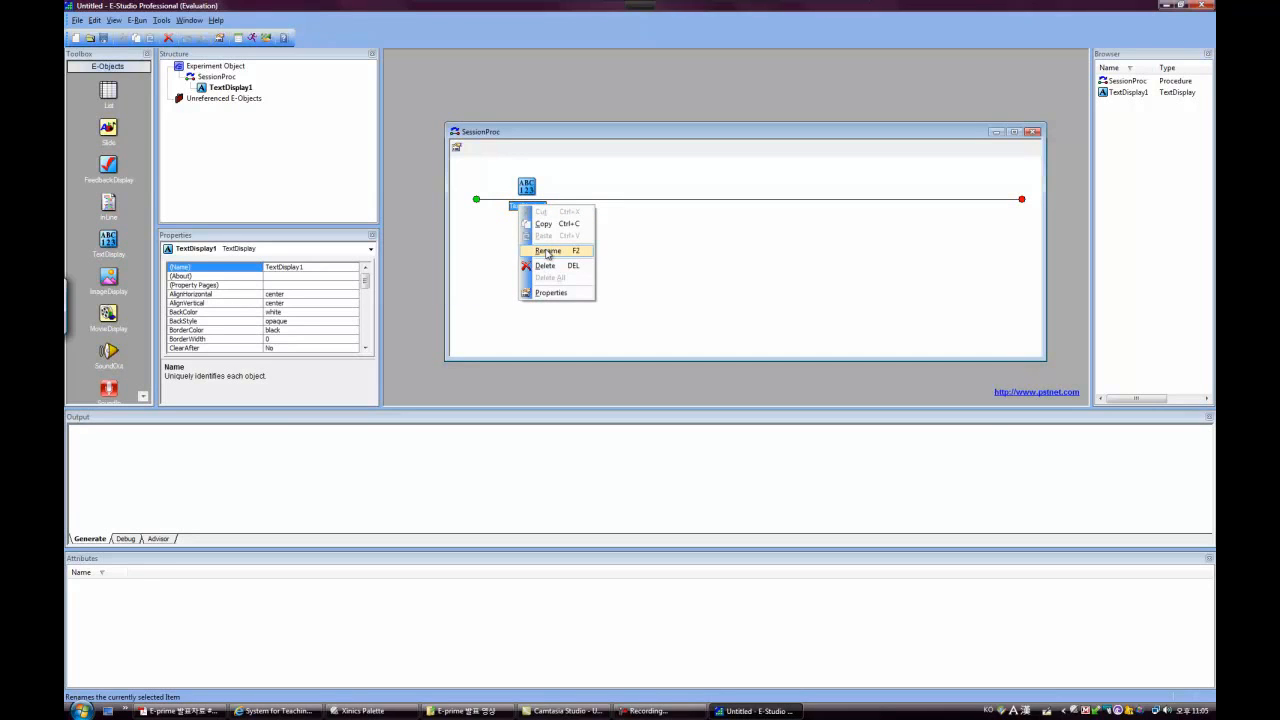
{"action": "left_click", "coordinate": [484, 247]}
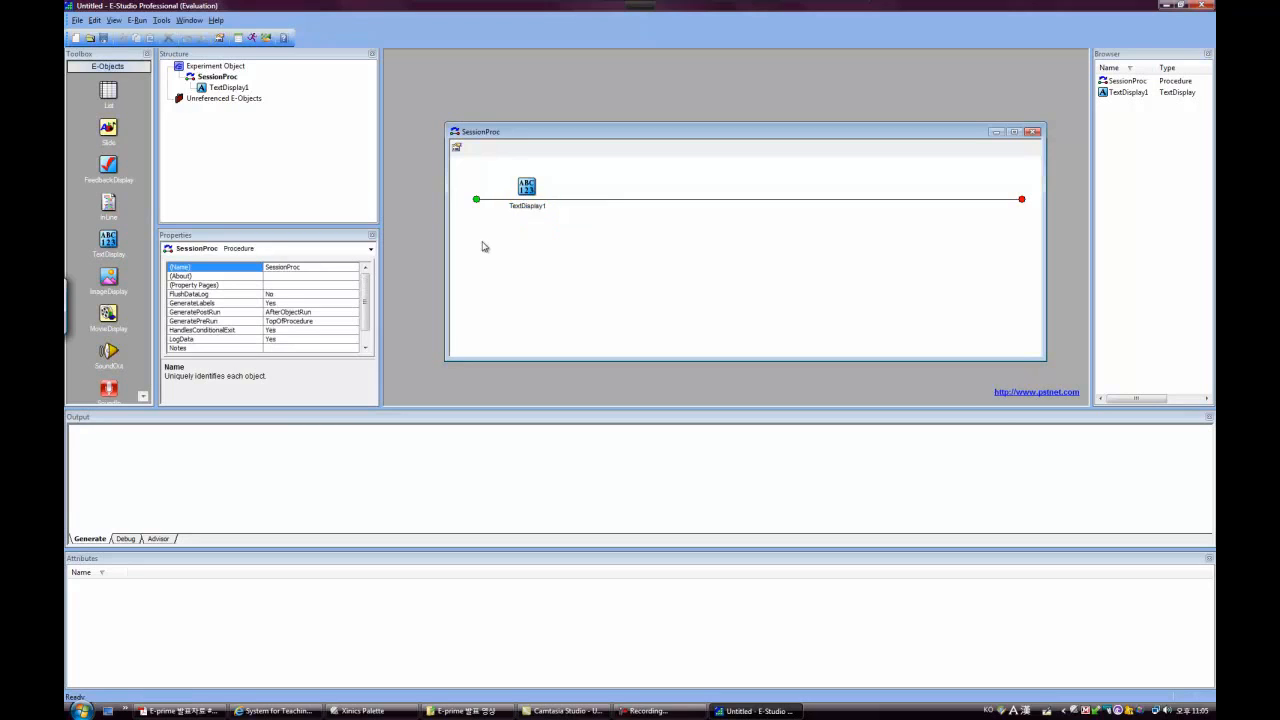
{"action": "left_click", "coordinate": [532, 212]}
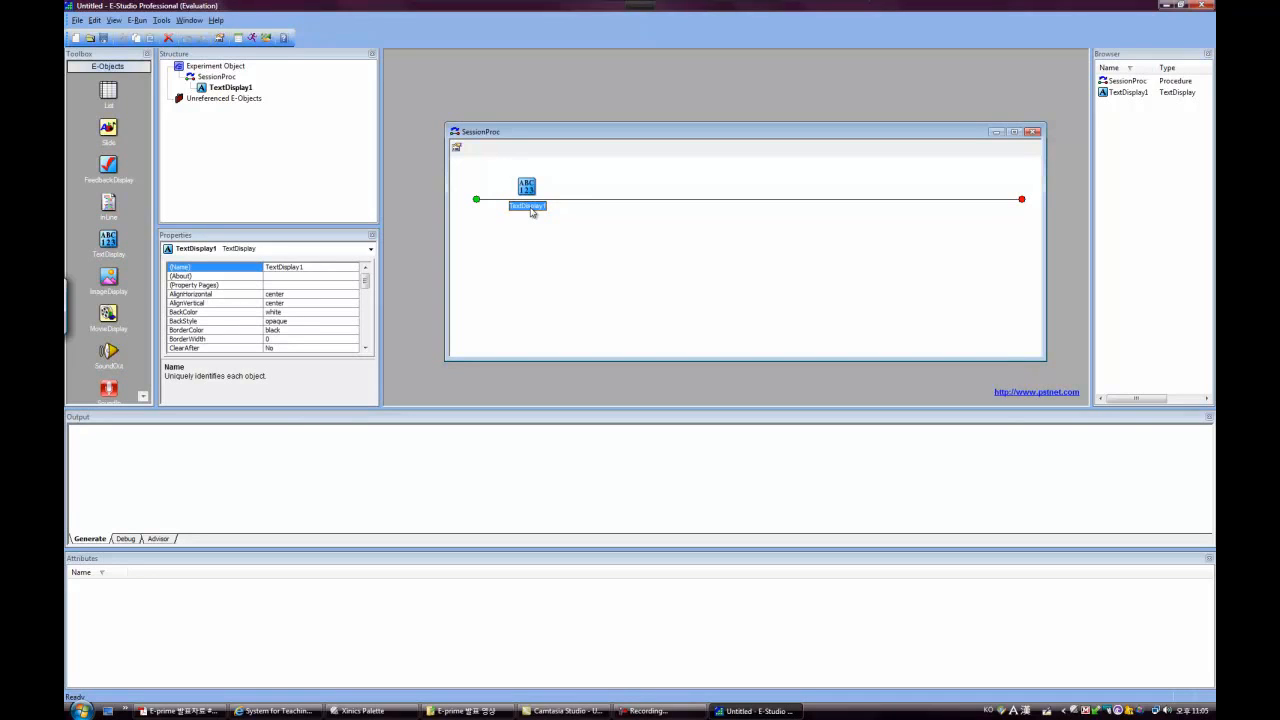
{"action": "left_click", "coordinate": [530, 207]}
{"action": "type", "text": "Fix"}
{"action": "key", "text": "BackSpace"}
{"action": "key", "text": "BackSpace"}
{"action": "type", "text": "tructions"}
{"action": "key", "text": "Return"}
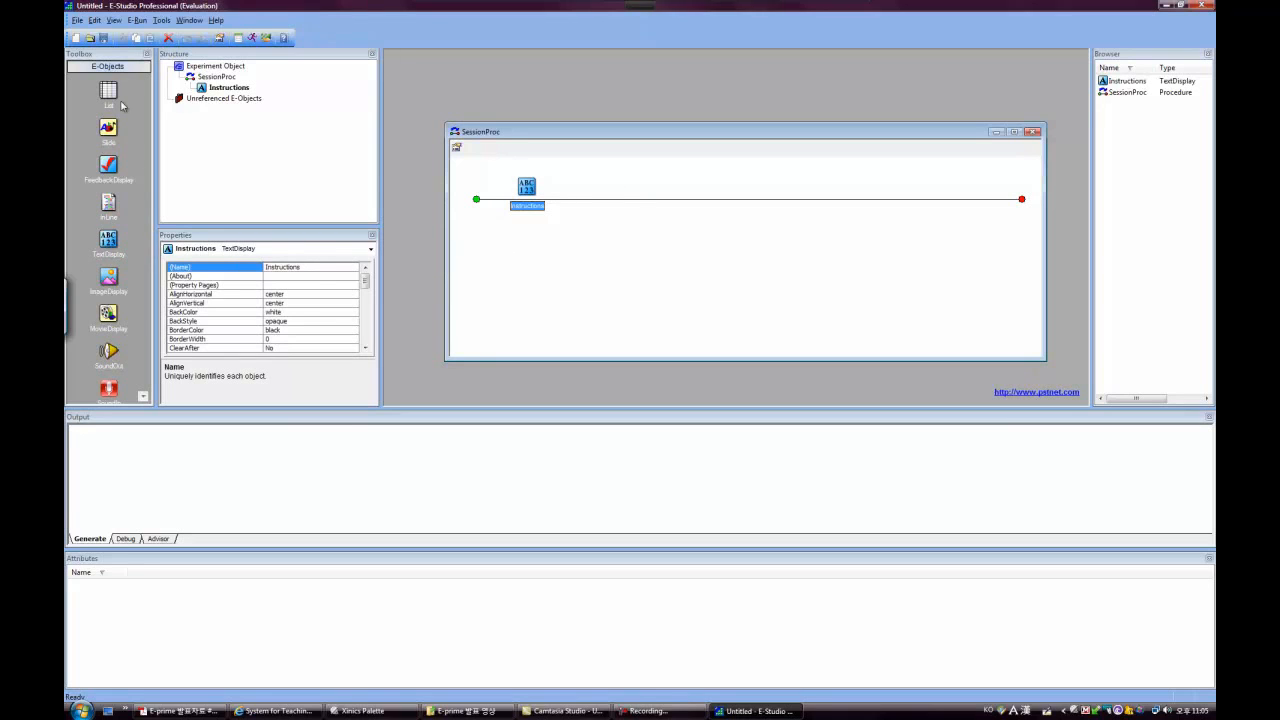
Add a List object after Instructions on the SessionProc timeline, followed by a second TextDisplay object.
{"action": "left_click_drag", "start_coordinate": [113, 93], "coordinate": [636, 186]}
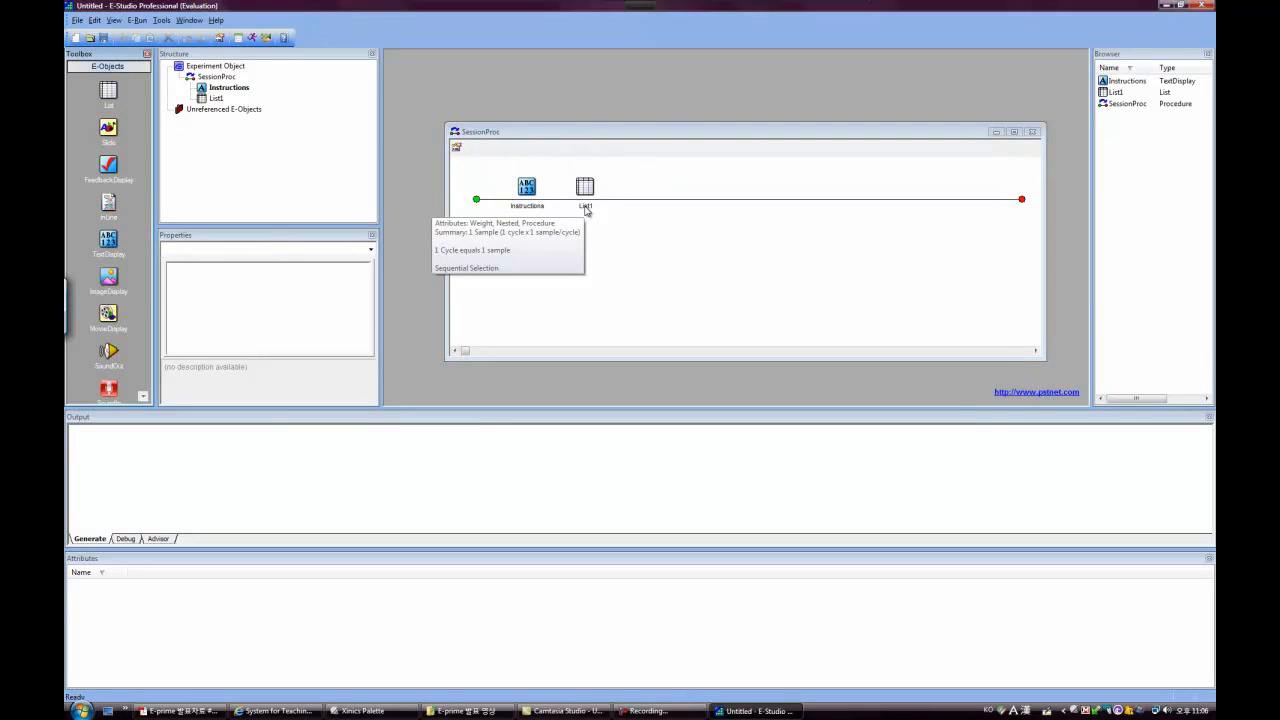
{"action": "left_click", "coordinate": [586, 208]}
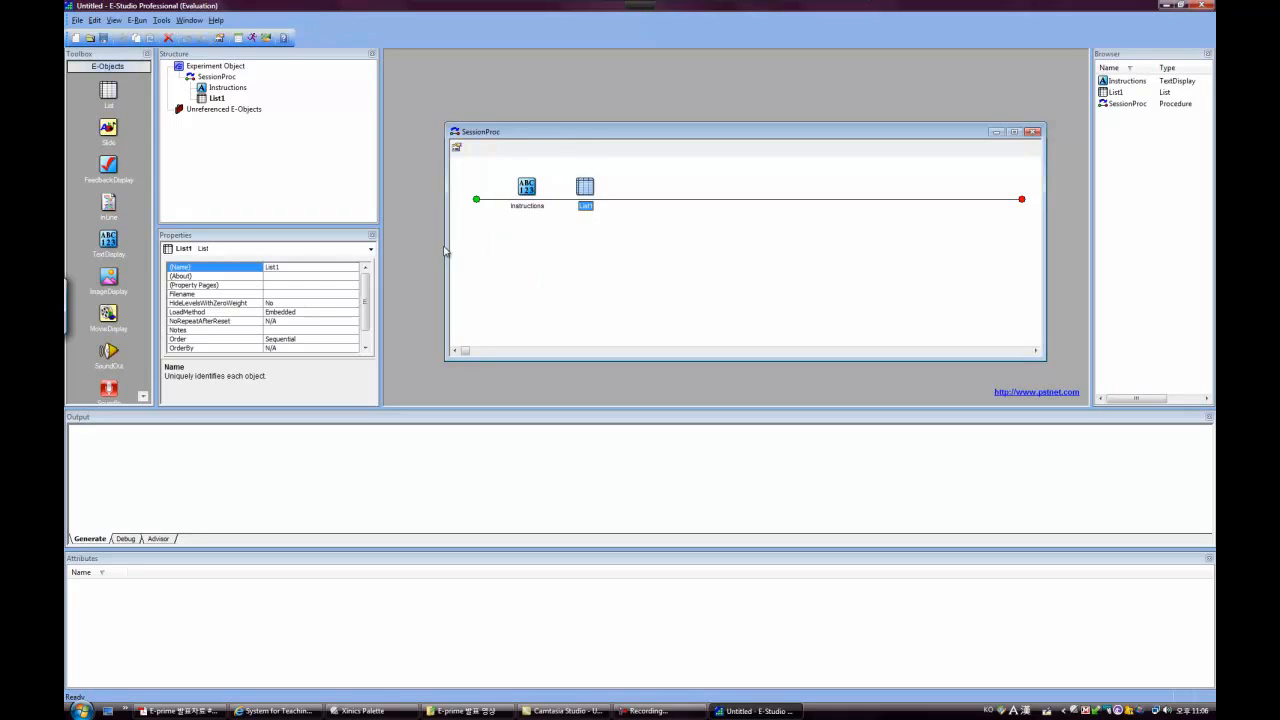
{"action": "left_click_drag", "start_coordinate": [108, 240], "coordinate": [649, 199]}
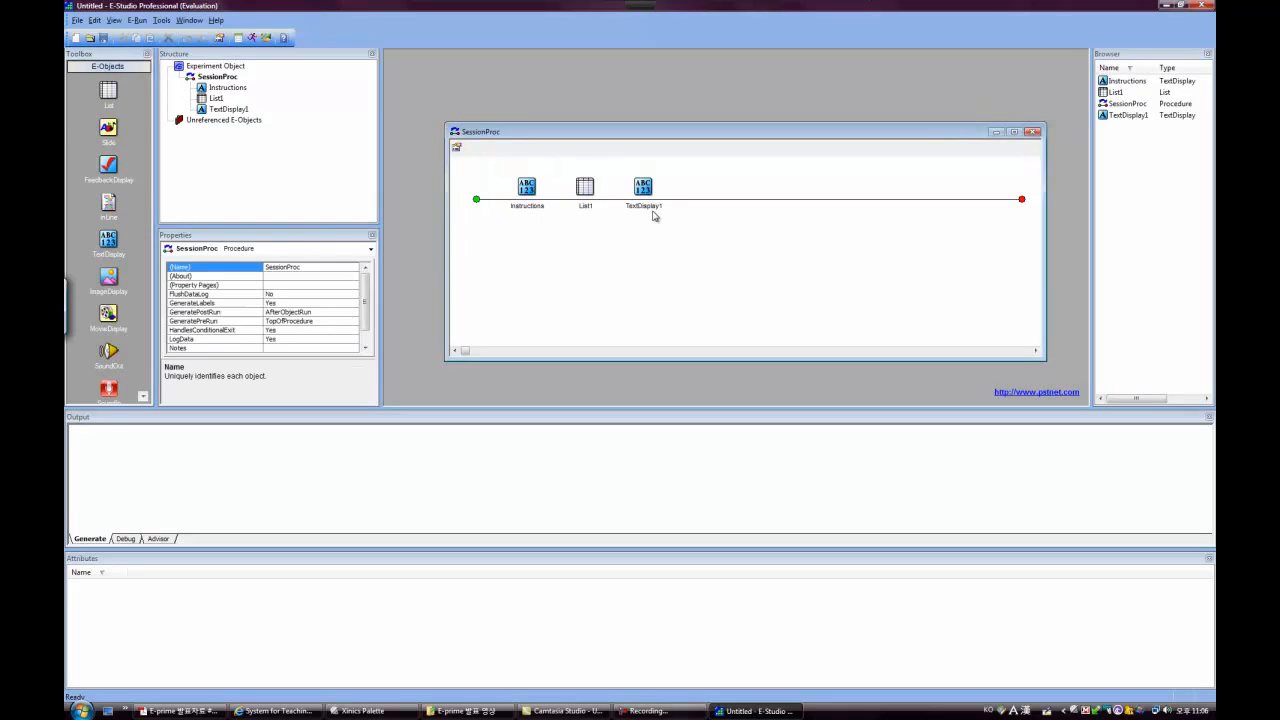
Rename the TextDisplay object after the List as Goodbye.
{"action": "left_click", "coordinate": [652, 207]}
{"action": "right_click", "coordinate": [652, 207]}
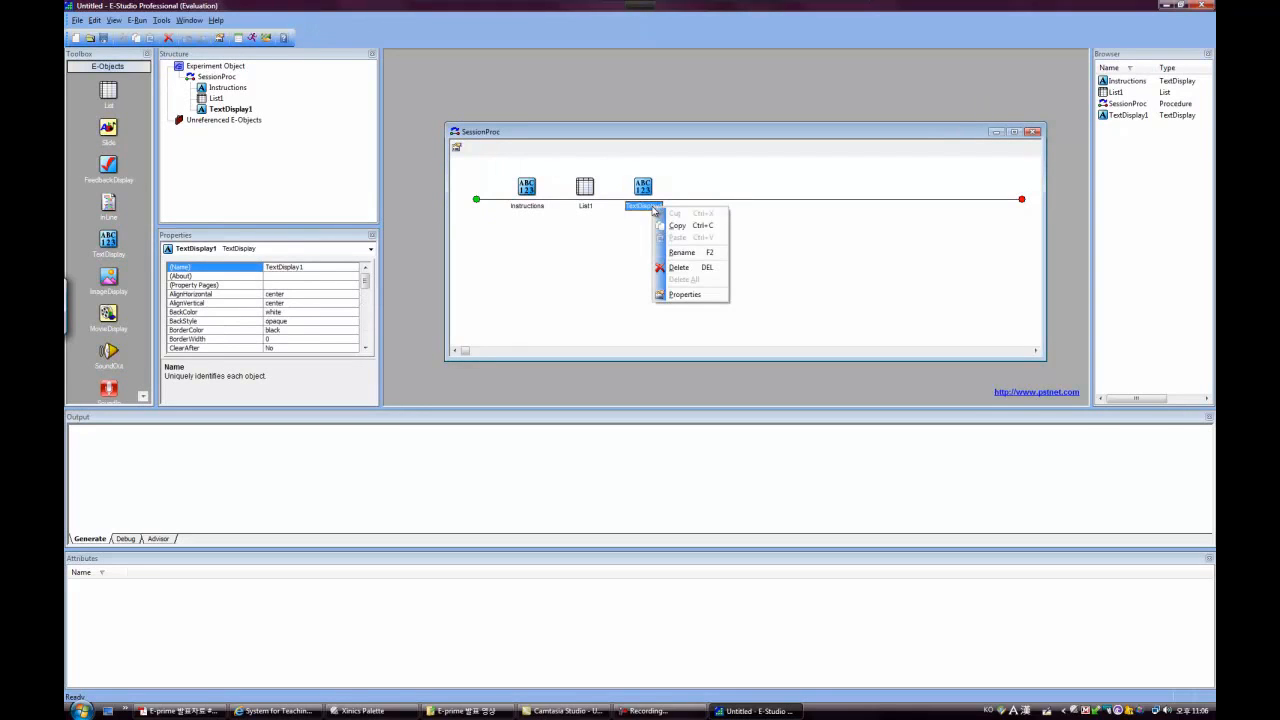
{"action": "left_click", "coordinate": [686, 254]}
{"action": "type", "text": "Goodbye"}
{"action": "key", "text": "Return"}
{"action": "key", "text": "F2"}
{"action": "key", "text": "Escape"}
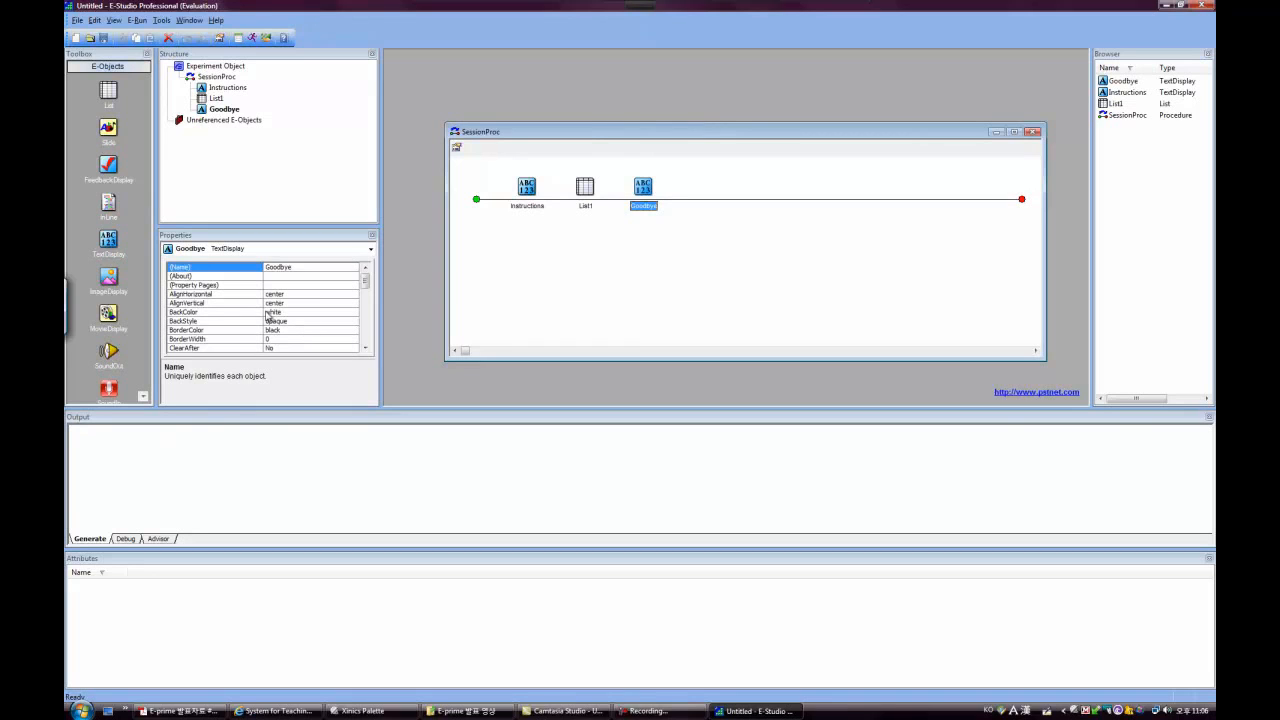
Save the experiment in the My Experiments folder with the file name 2.
{"action": "left_click", "coordinate": [79, 21]}
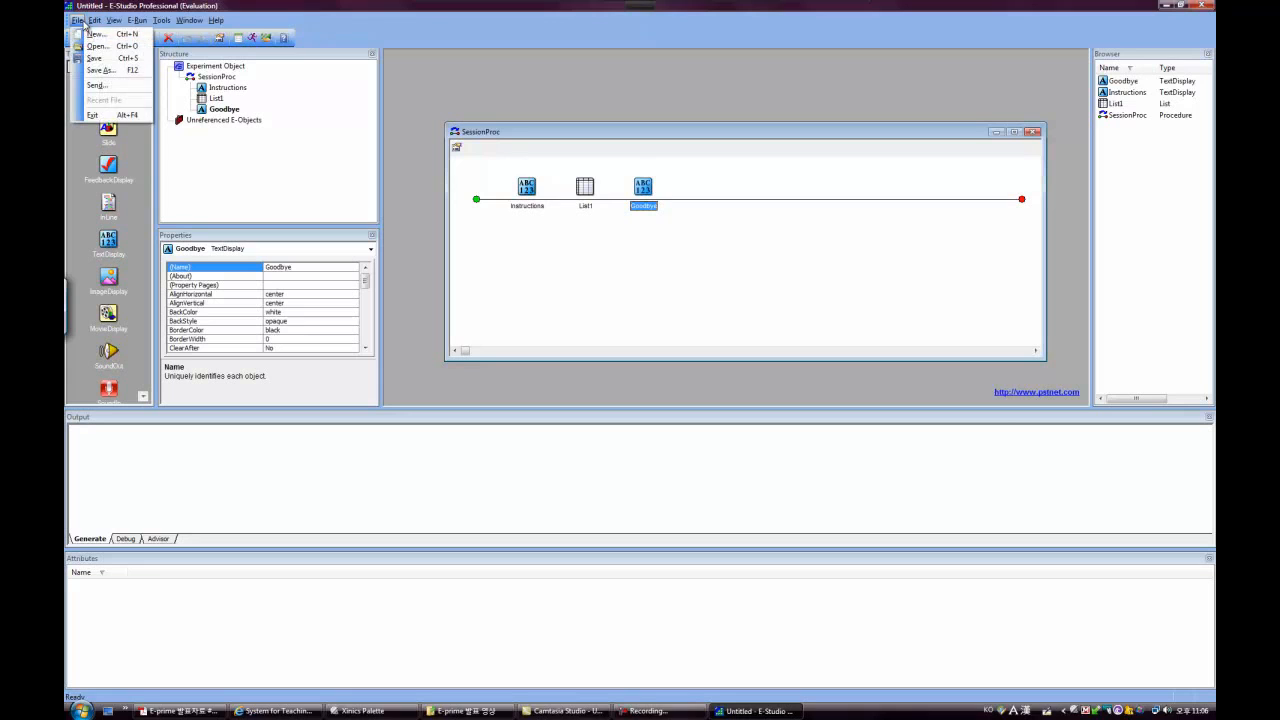
{"action": "left_click", "coordinate": [106, 59]}
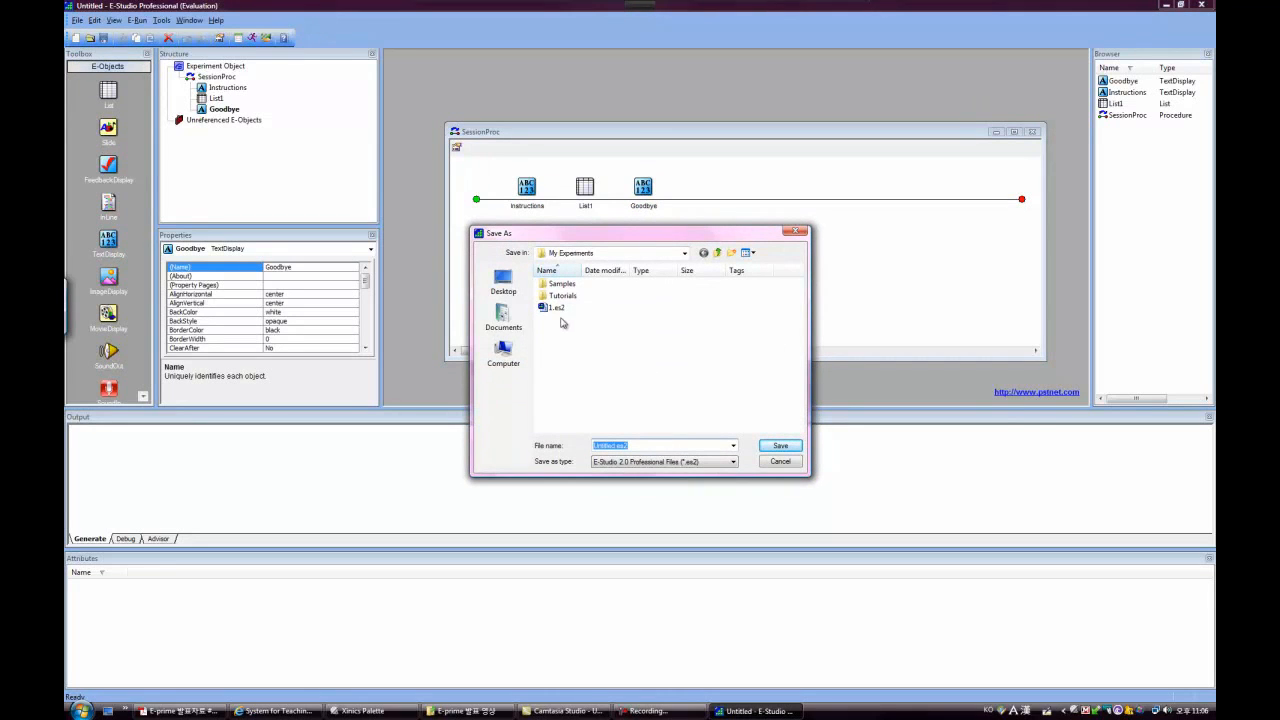
{"action": "type", "text": "2"}
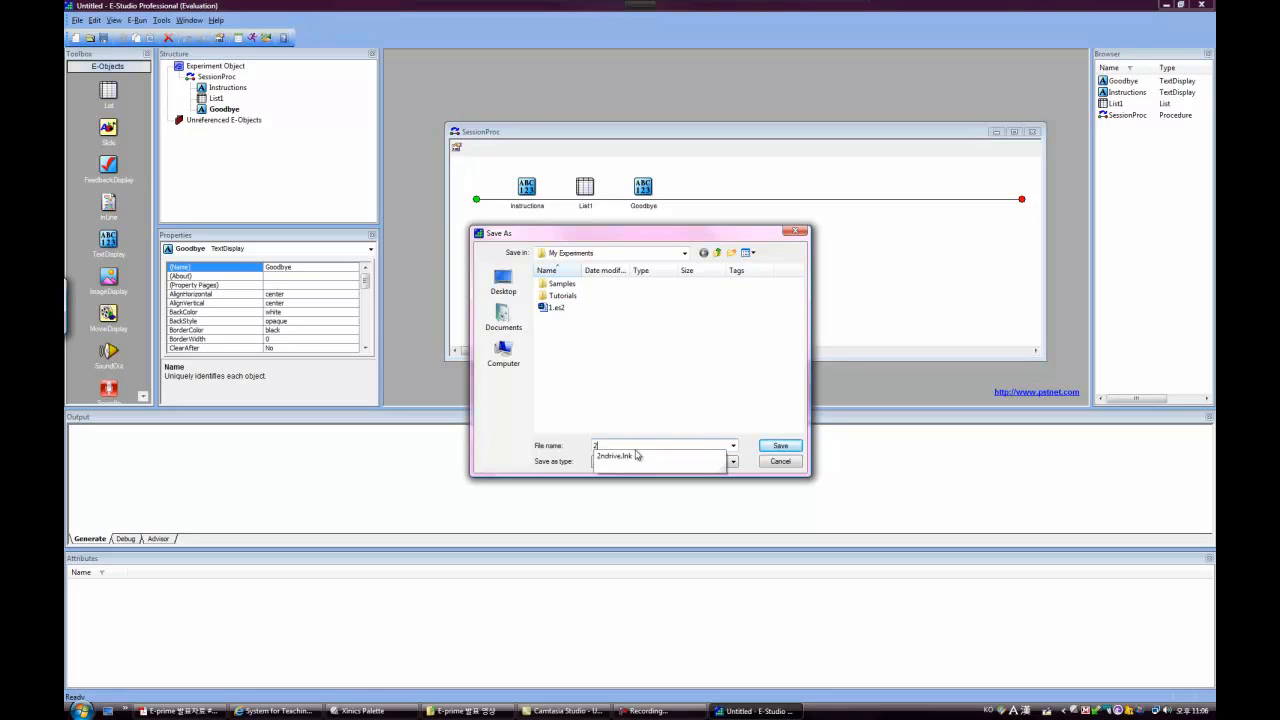
{"action": "key", "text": "Return"}
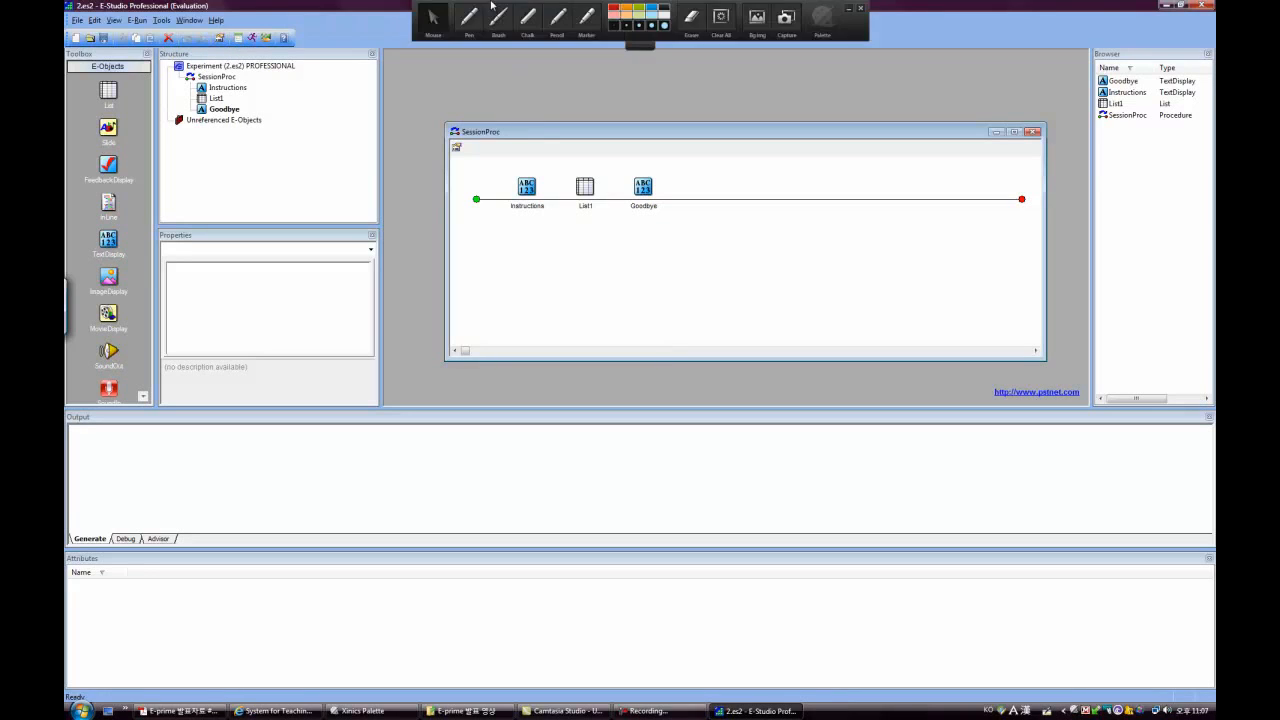
{"action": "mouse_move", "coordinate": [518, 8]}
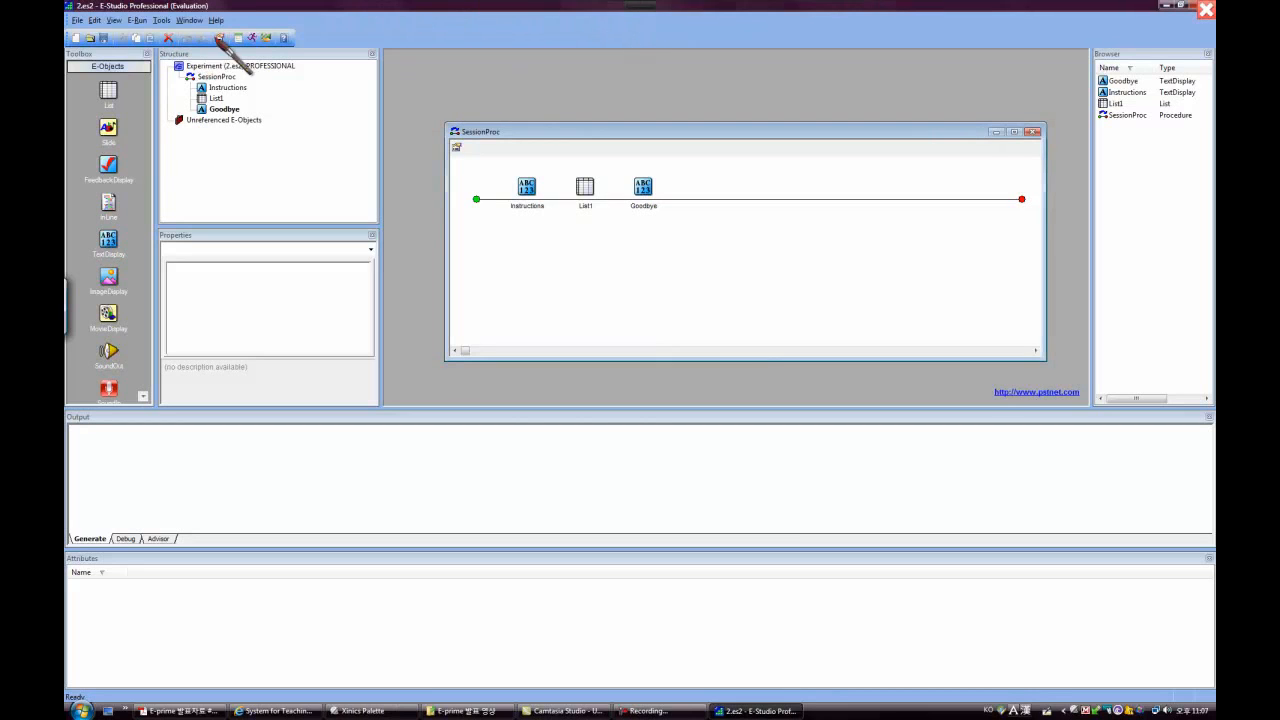
{"action": "mouse_move", "coordinate": [247, 42]}
{"action": "left_mouse_down"}
{"action": "mouse_move", "coordinate": [236, 36]}
{"action": "mouse_move", "coordinate": [240, 46]}
{"action": "left_mouse_up"}
{"action": "left_click_drag", "start_coordinate": [246, 20], "coordinate": [234, 36]}
{"action": "key", "text": "Escape"}
Generate the experiment script and review the generation log in the Output window.
{"action": "left_click", "coordinate": [234, 36]}
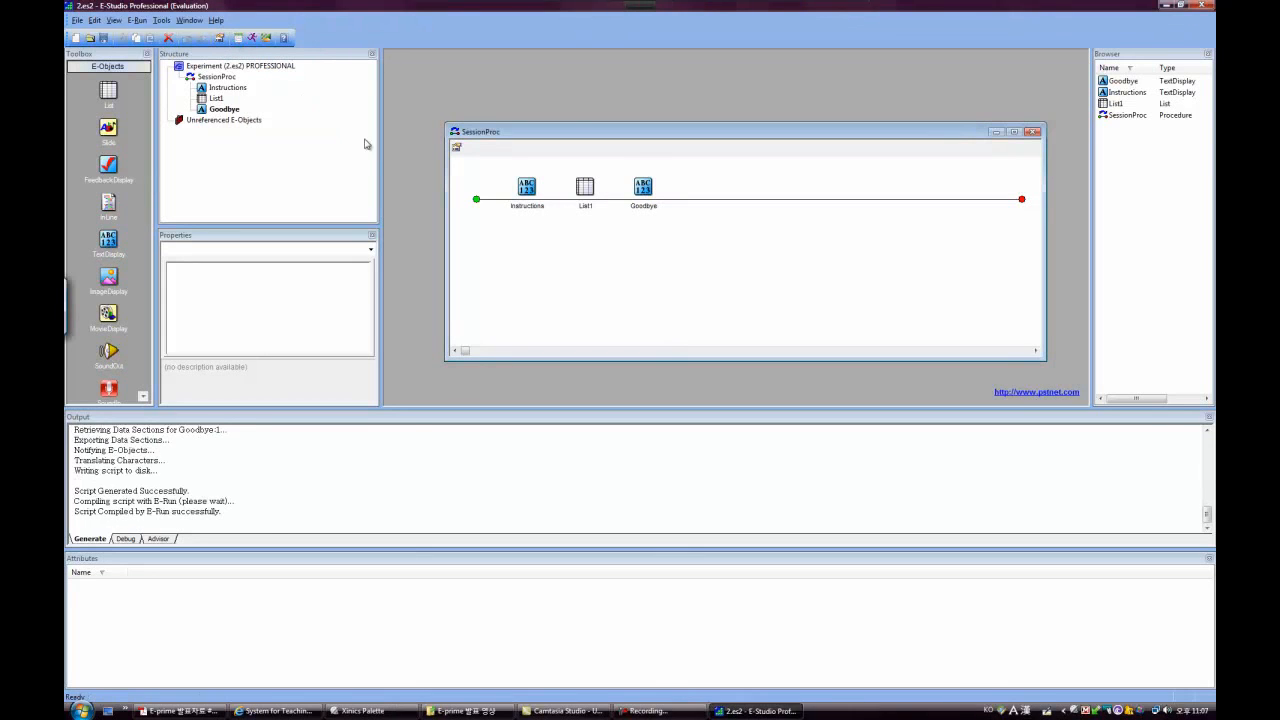
{"action": "left_click", "coordinate": [281, 487]}
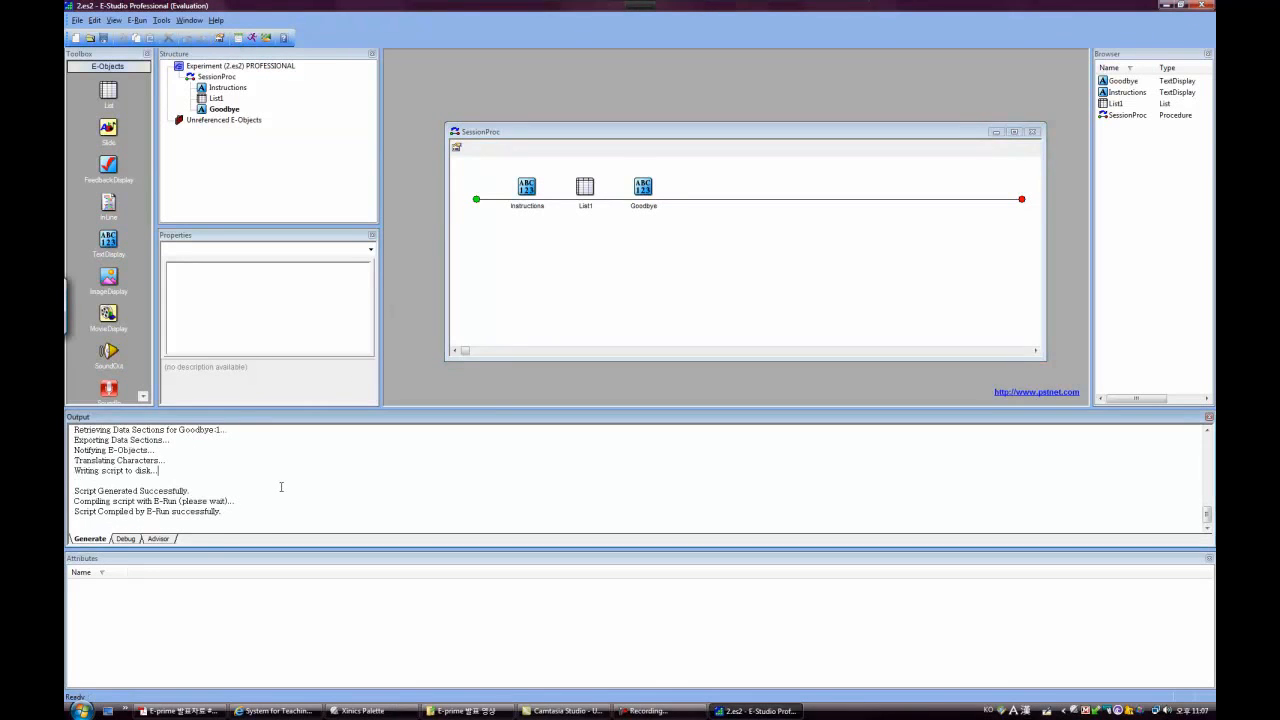
{"action": "scroll", "coordinate": [281, 487], "scroll_direction": "up", "scroll_amount": 15}
{"action": "scroll", "coordinate": [281, 487], "scroll_direction": "down", "scroll_amount": 15}
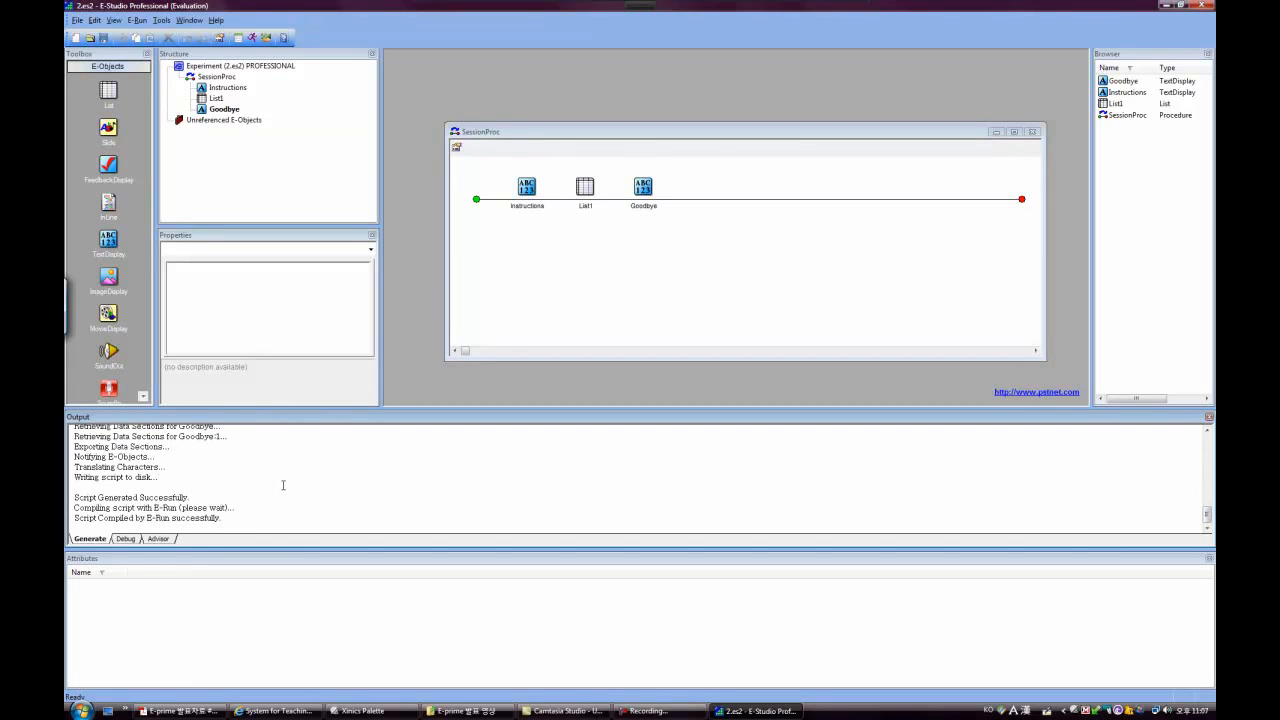
Review the script generation log from the object list down to the compile messages.
{"action": "scroll", "coordinate": [286, 482], "scroll_direction": "up", "scroll_amount": 10}
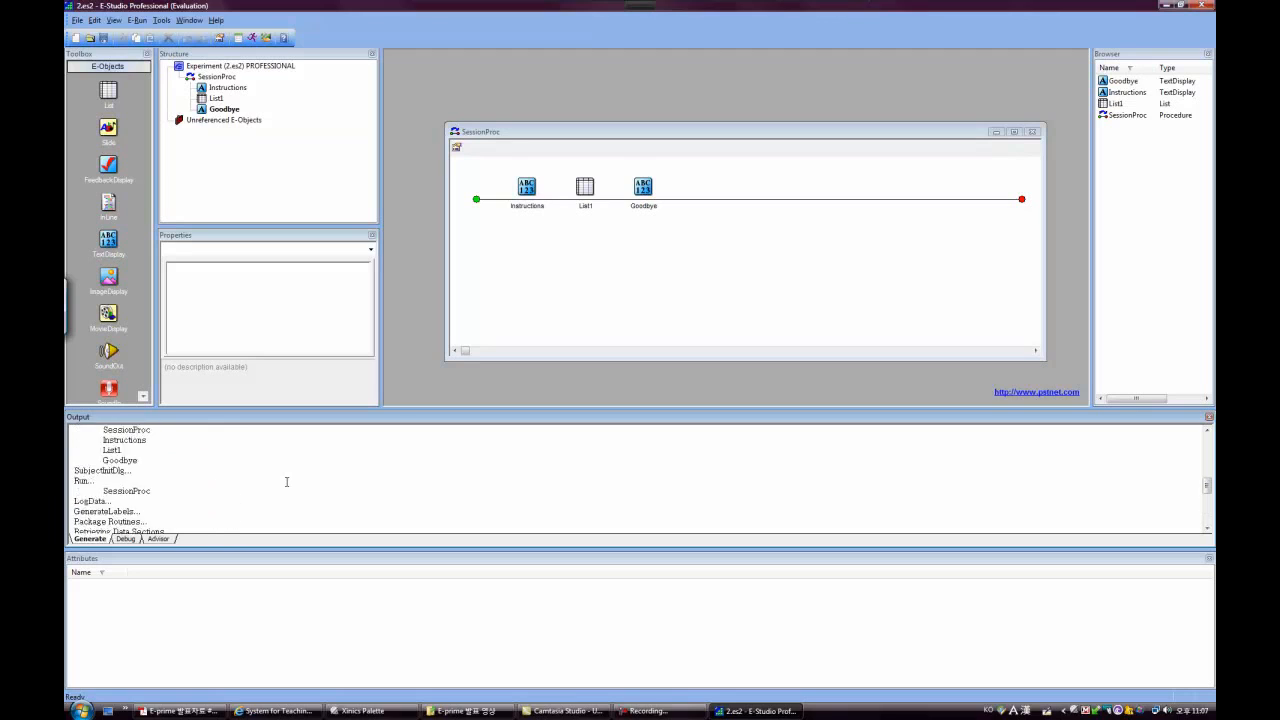
{"action": "scroll", "coordinate": [287, 482], "scroll_direction": "down", "scroll_amount": 5}
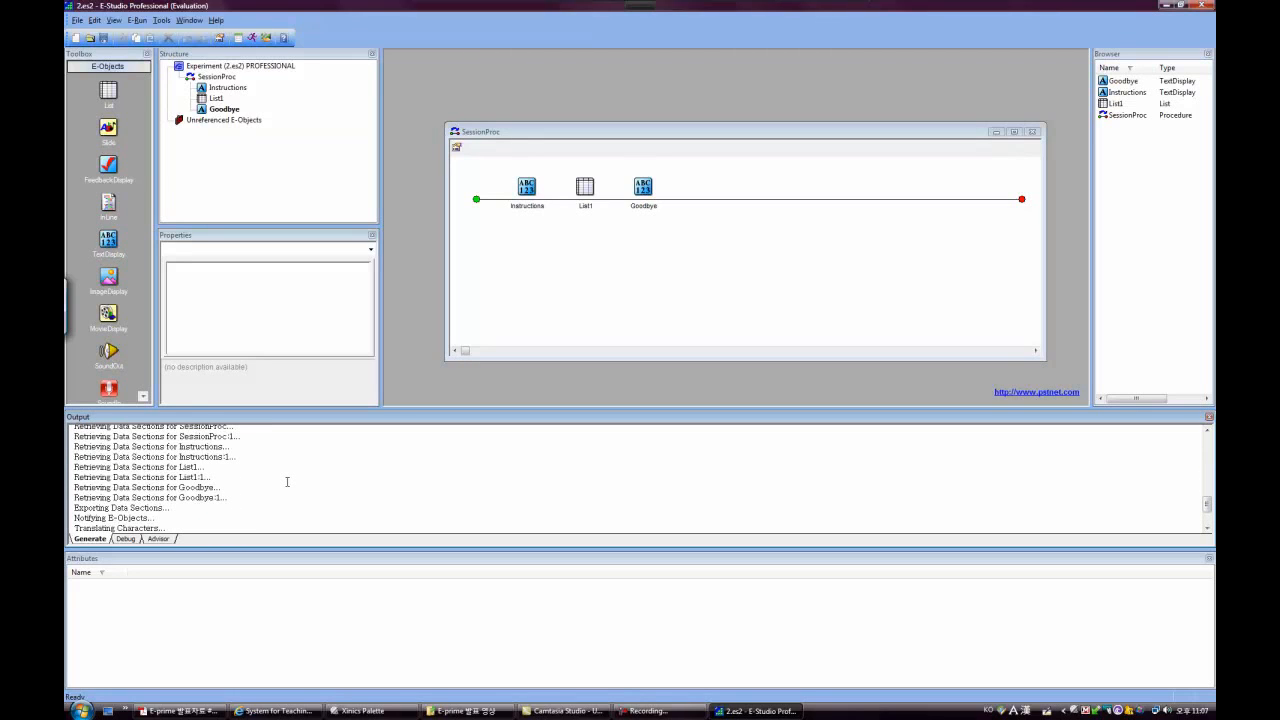
{"action": "scroll", "coordinate": [287, 482], "scroll_direction": "down", "scroll_amount": 2}
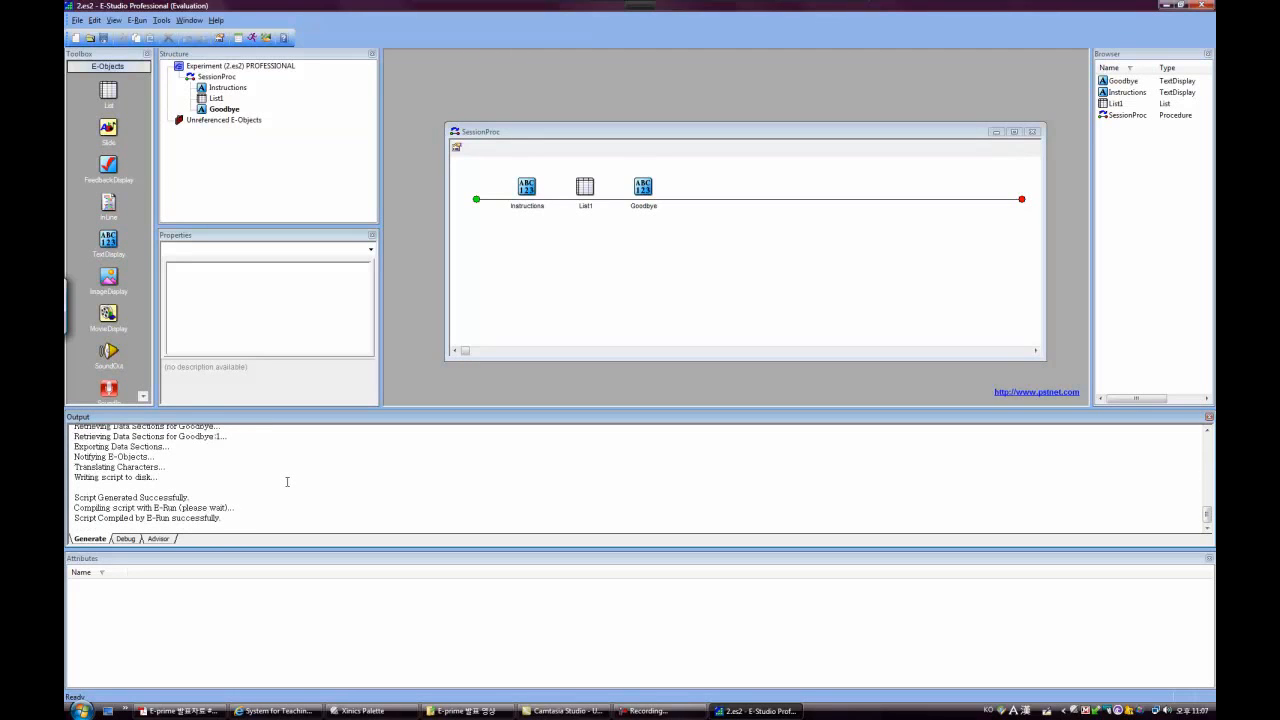
{"action": "scroll", "coordinate": [287, 482], "scroll_direction": "up", "scroll_amount": 15}
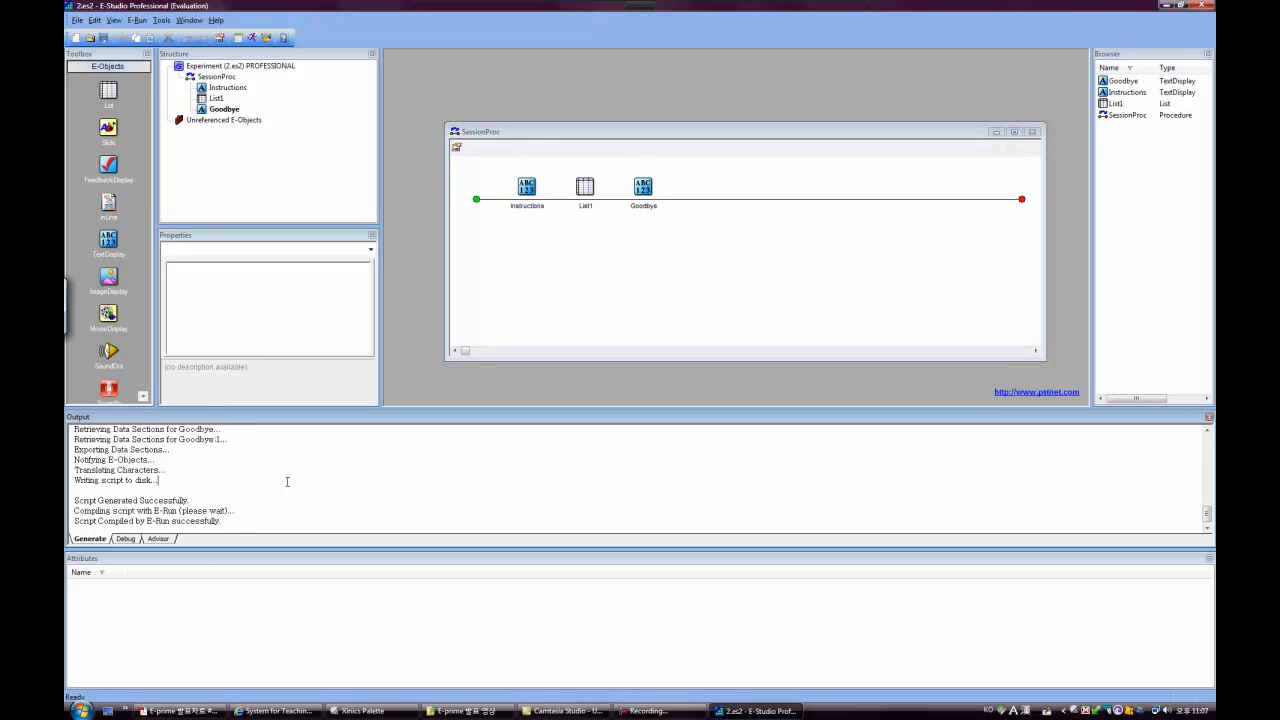
{"action": "scroll", "coordinate": [287, 482], "scroll_direction": "down", "scroll_amount": 15}
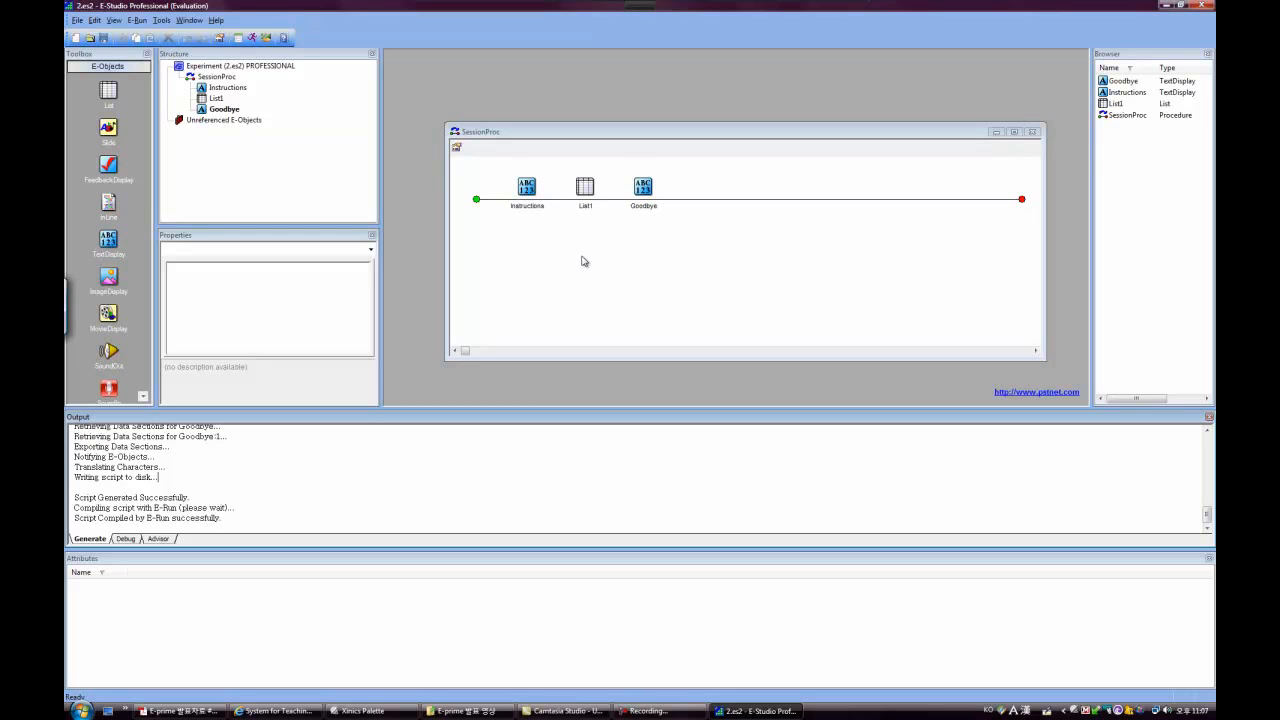
Open the Instructions TextDisplay object from the SessionProc for editing.
{"action": "left_click", "coordinate": [529, 205]}
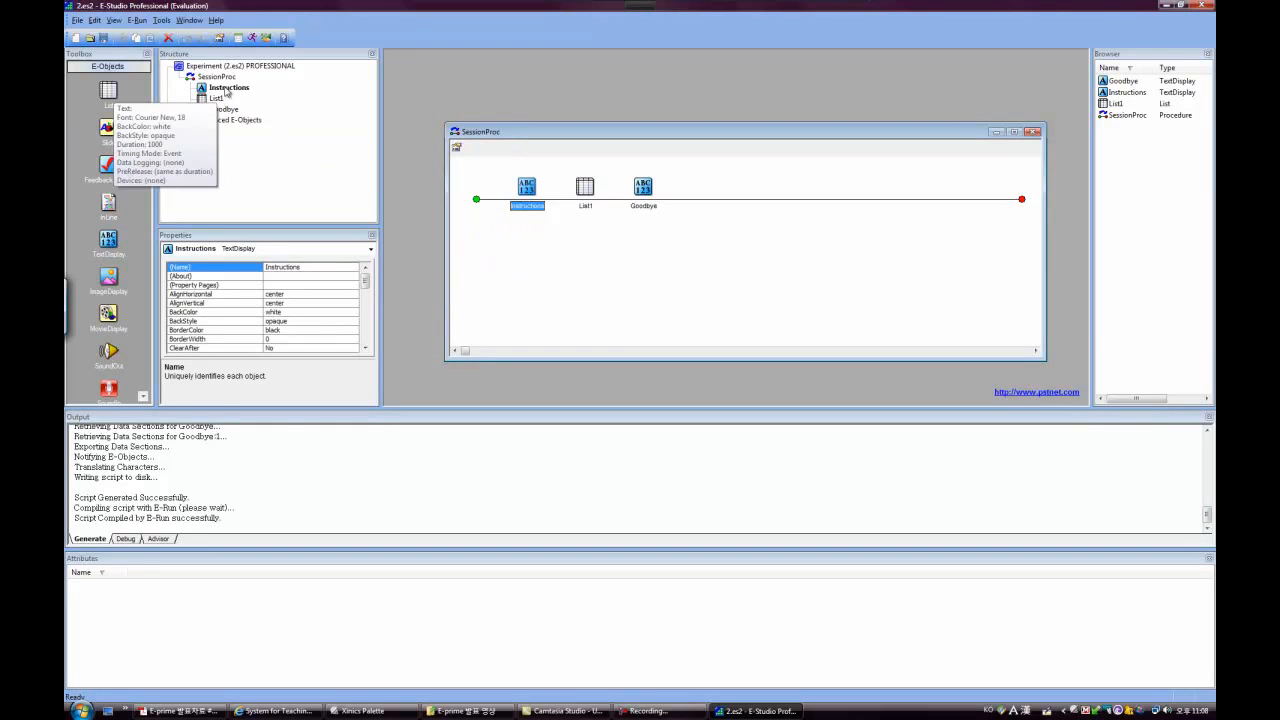
{"action": "left_click", "coordinate": [228, 88]}
{"action": "left_click", "coordinate": [531, 211]}
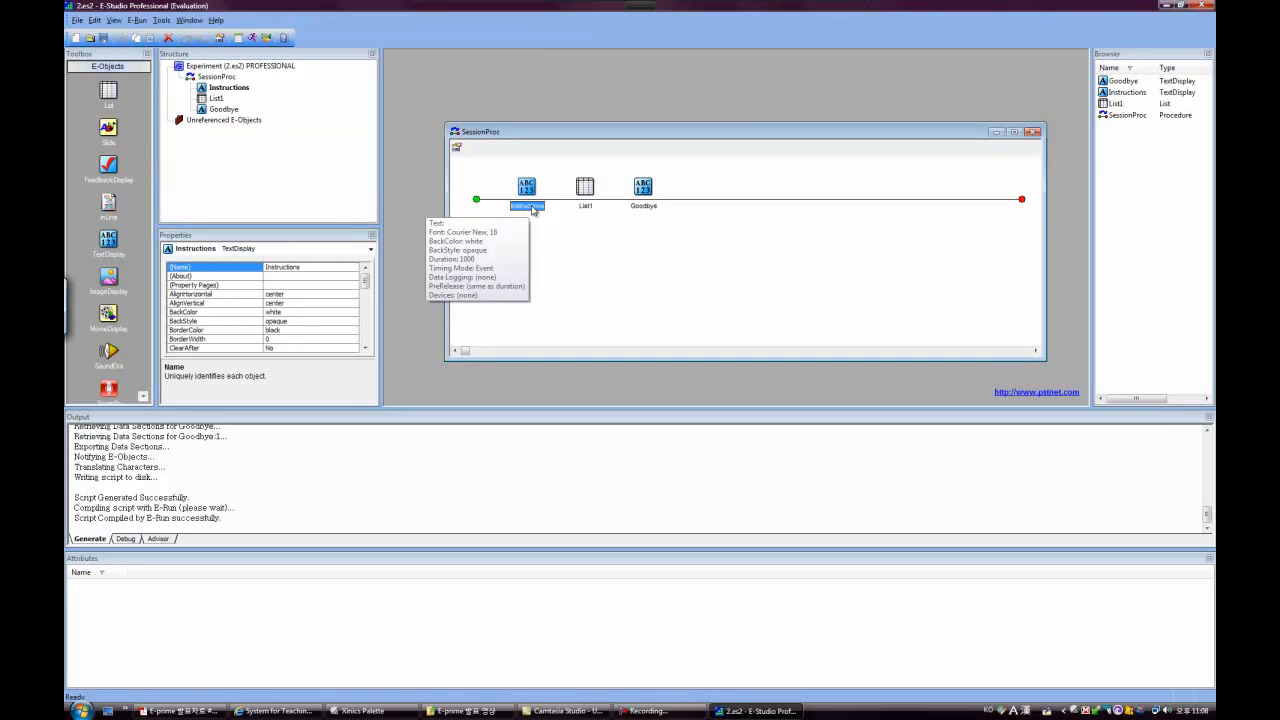
{"action": "double_click", "coordinate": [532, 207]}
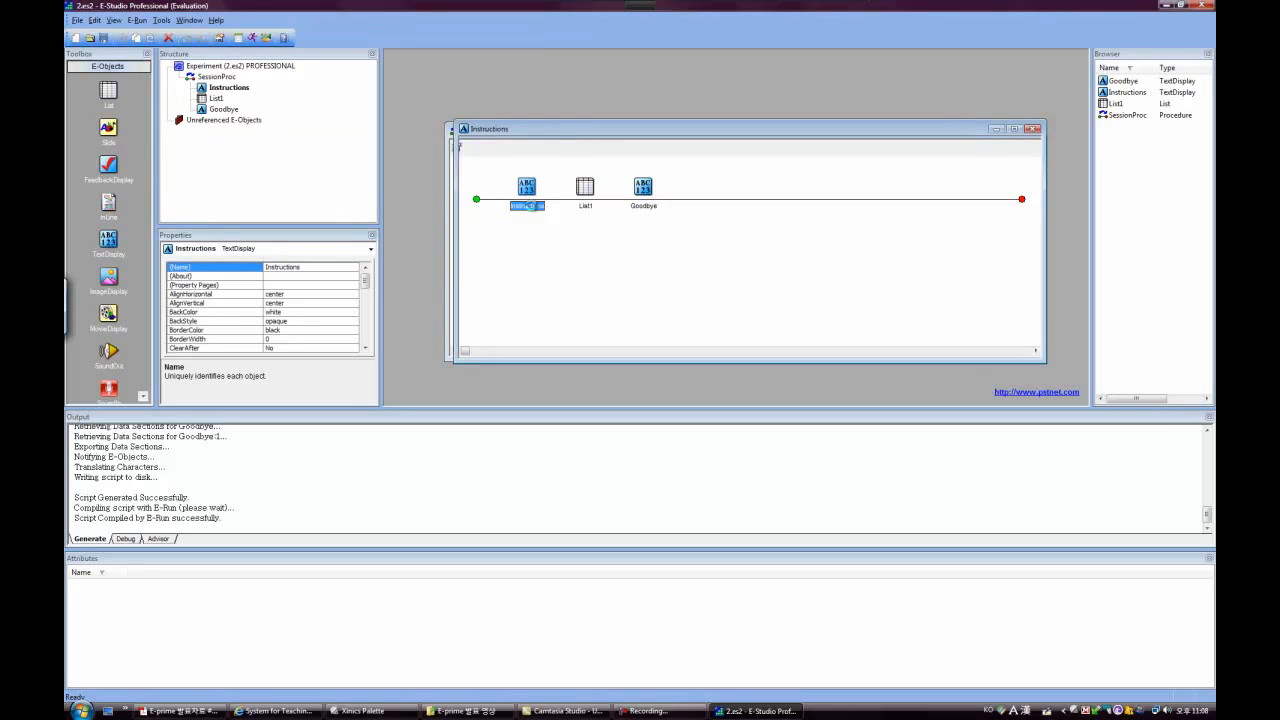
{"action": "left_click", "coordinate": [997, 130]}
{"action": "double_click", "coordinate": [218, 90]}
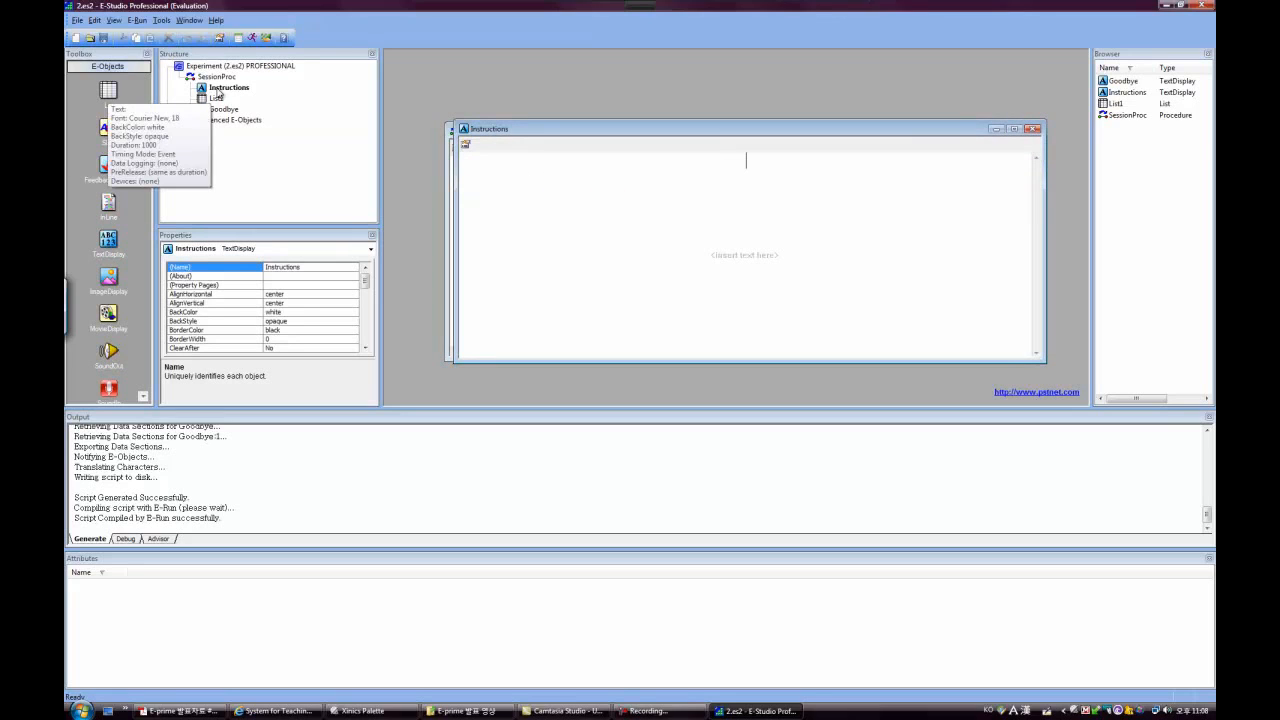
{"action": "left_click", "coordinate": [465, 147]}
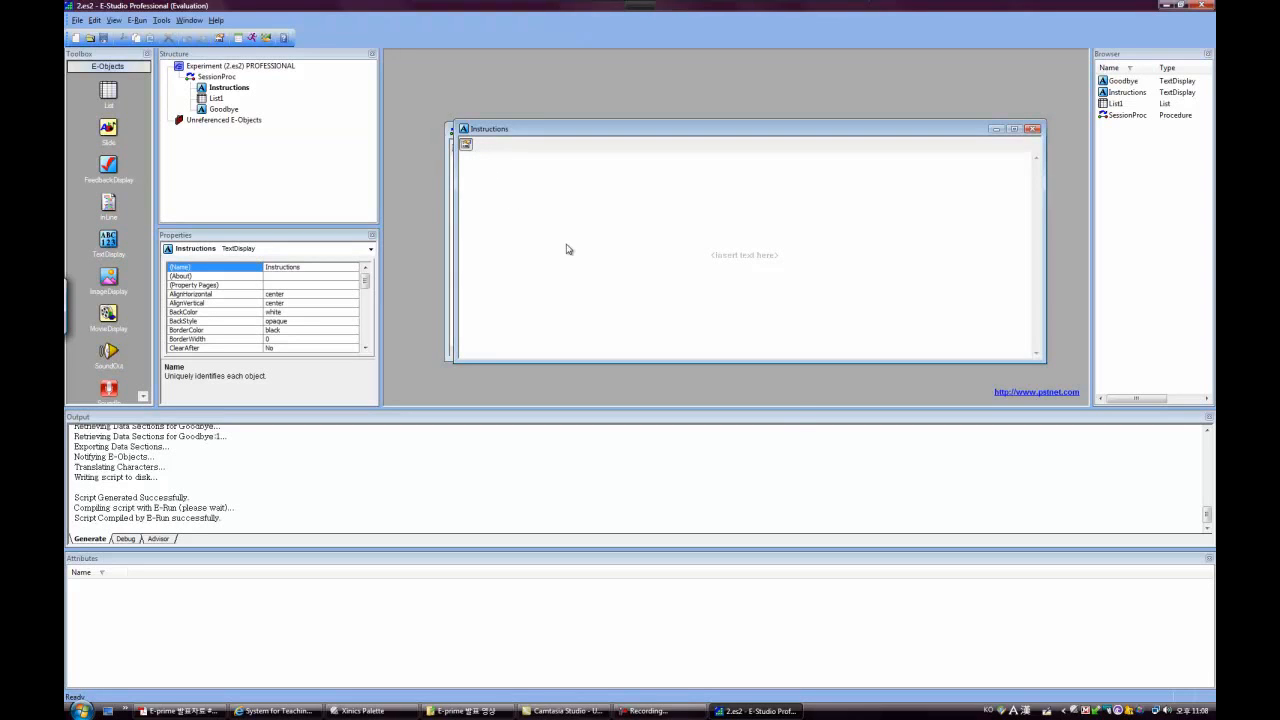
{"action": "left_click_drag", "start_coordinate": [571, 220], "coordinate": [581, 165]}
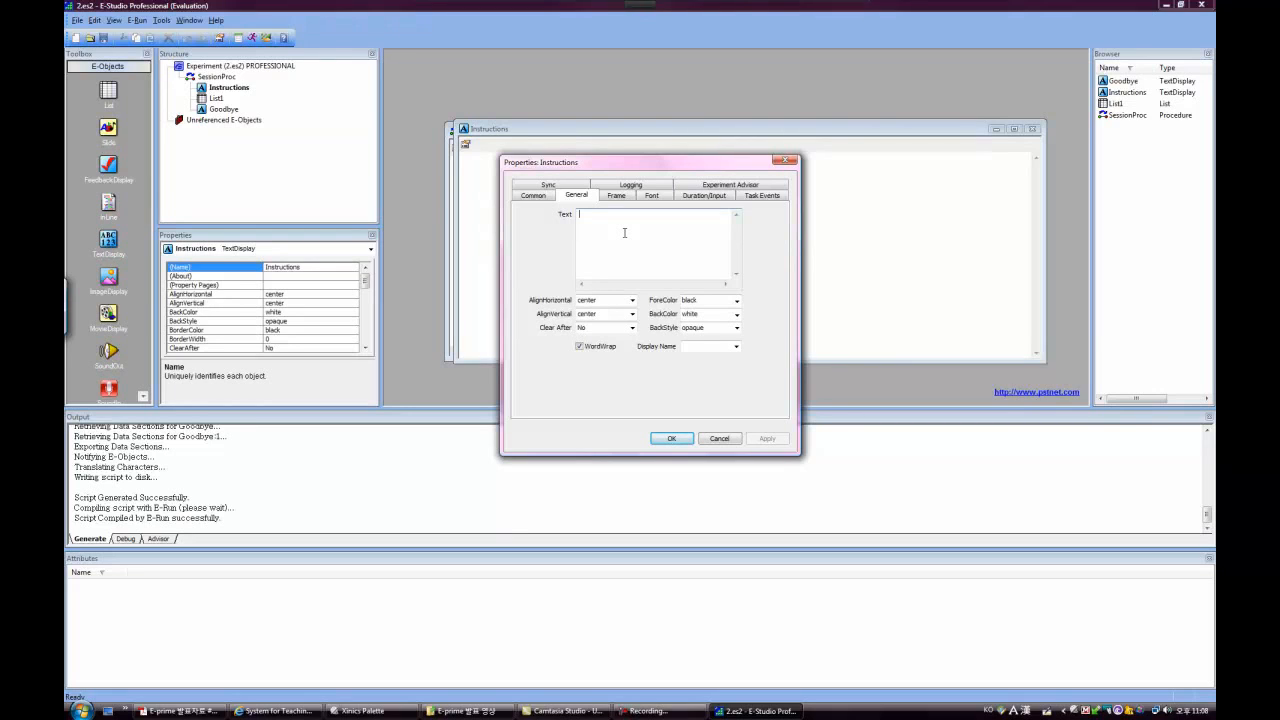
{"action": "type", "text": "Welcom"}
{"action": "left_click", "coordinate": [786, 161]}
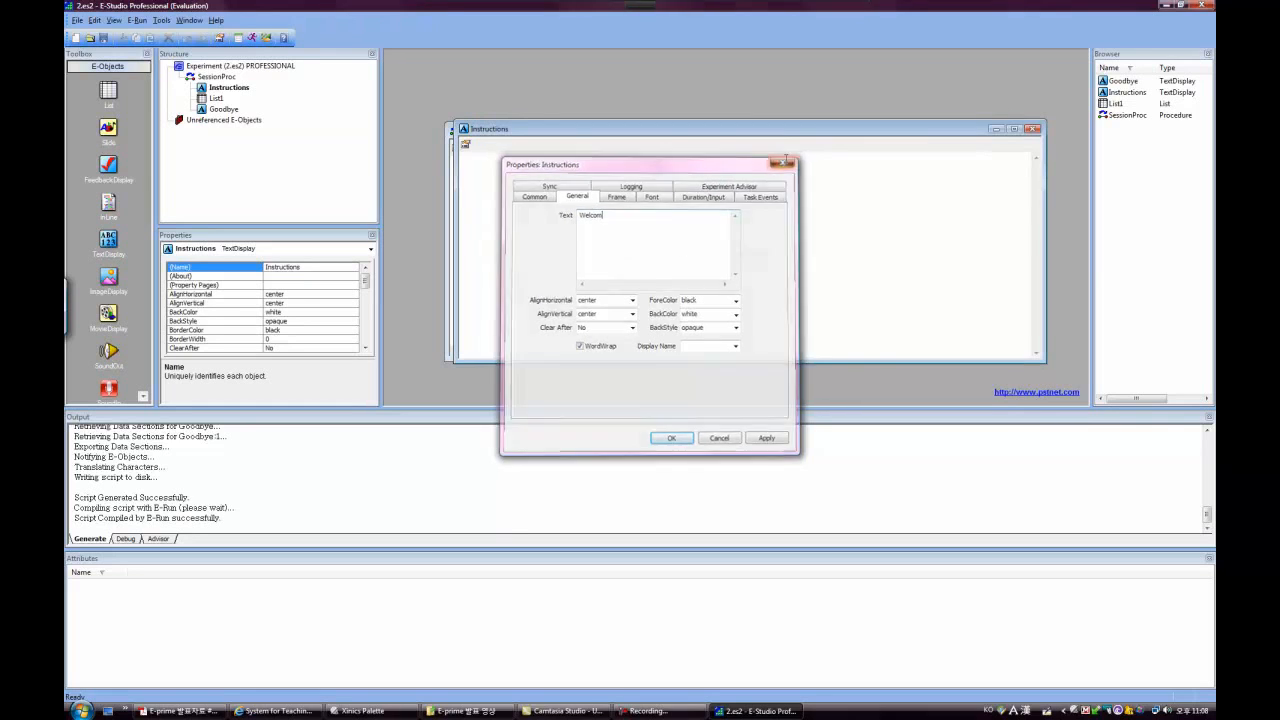
Write "Welcome to our experiment!" in the Instructions display, followed by a blank line and "You will see a word followed by a picture.".
{"action": "type", "text": "W"}
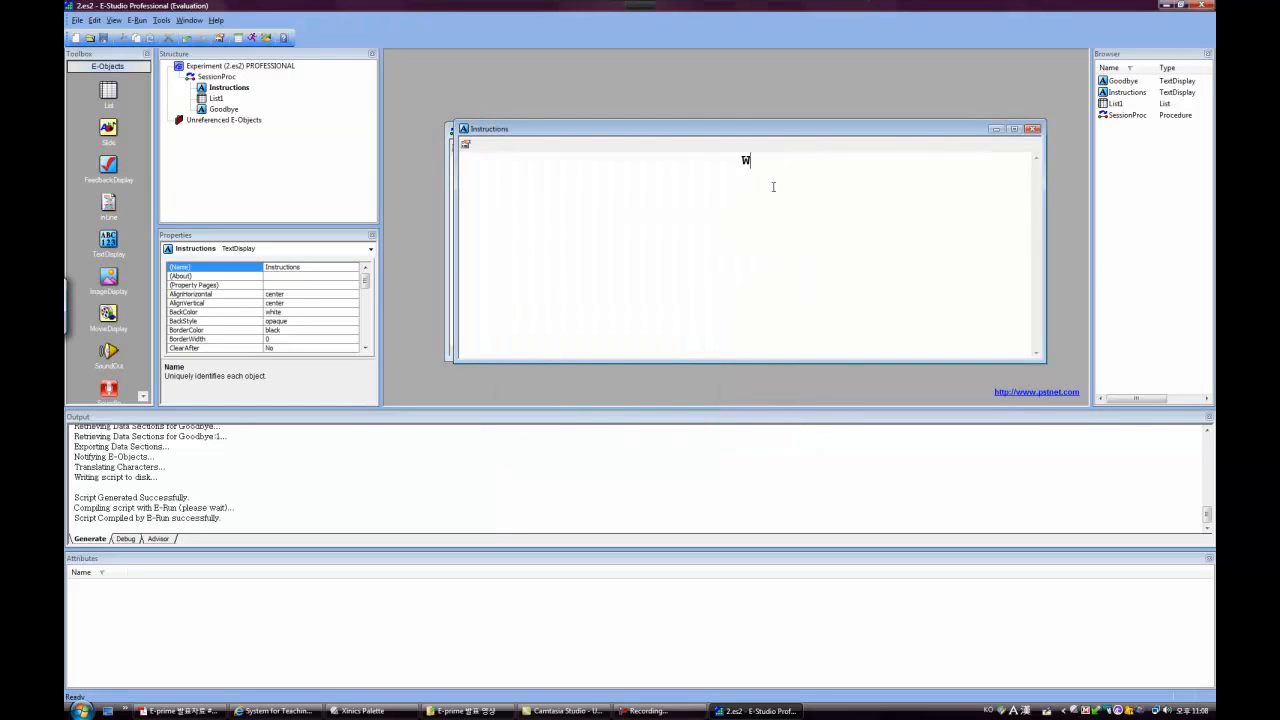
{"action": "type", "text": "elcome to our ex"}
{"action": "type", "text": "prei"}
{"action": "key", "text": "BackSpace"}
{"action": "key", "text": "BackSpace"}
{"action": "key", "text": "BackSpace"}
{"action": "type", "text": "eriment!Your"}
{"action": "key", "text": "BackSpace"}
{"action": "key", "text": "BackSpace"}
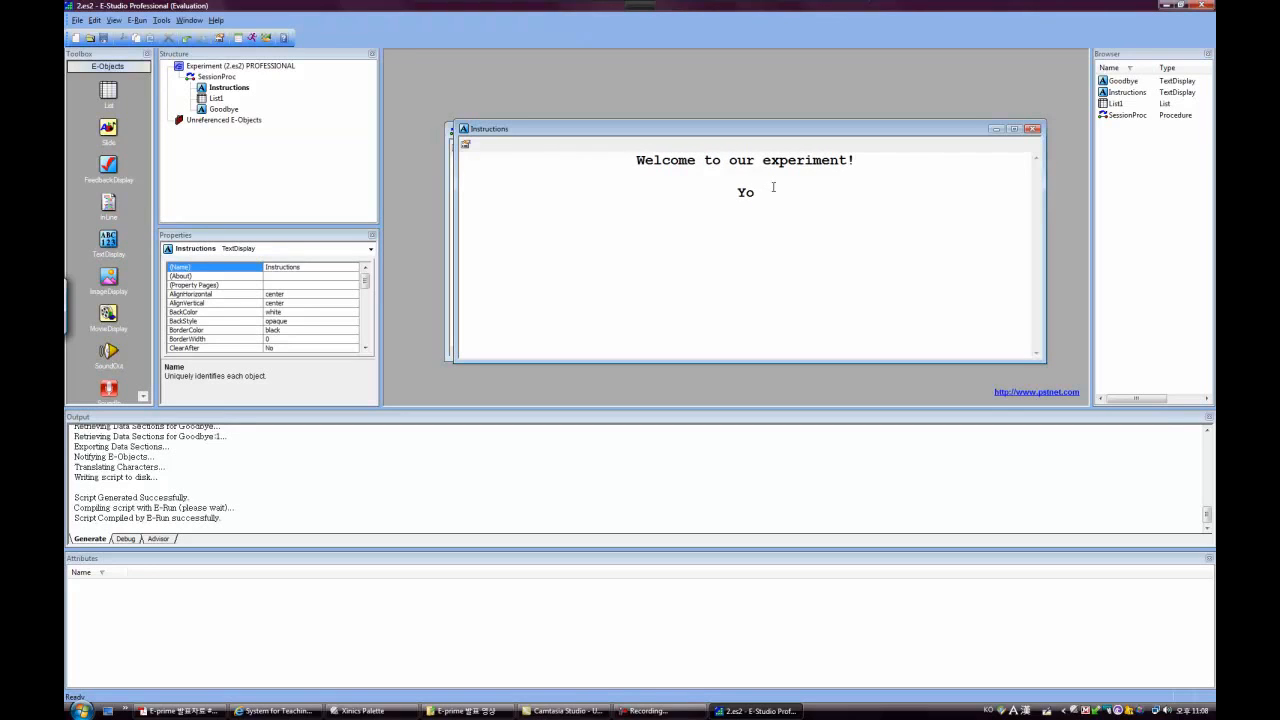
{"action": "type", "text": "u will see a wor4 followed by "}
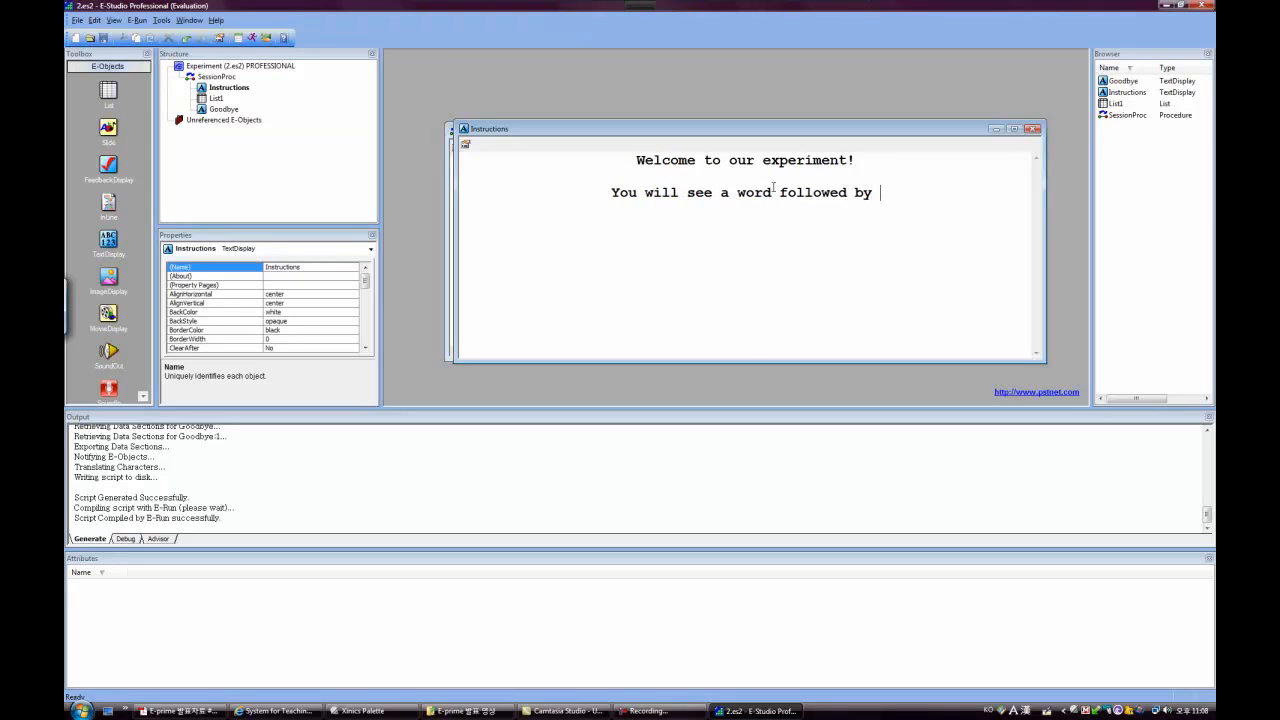
{"action": "type", "text": "a picture."}
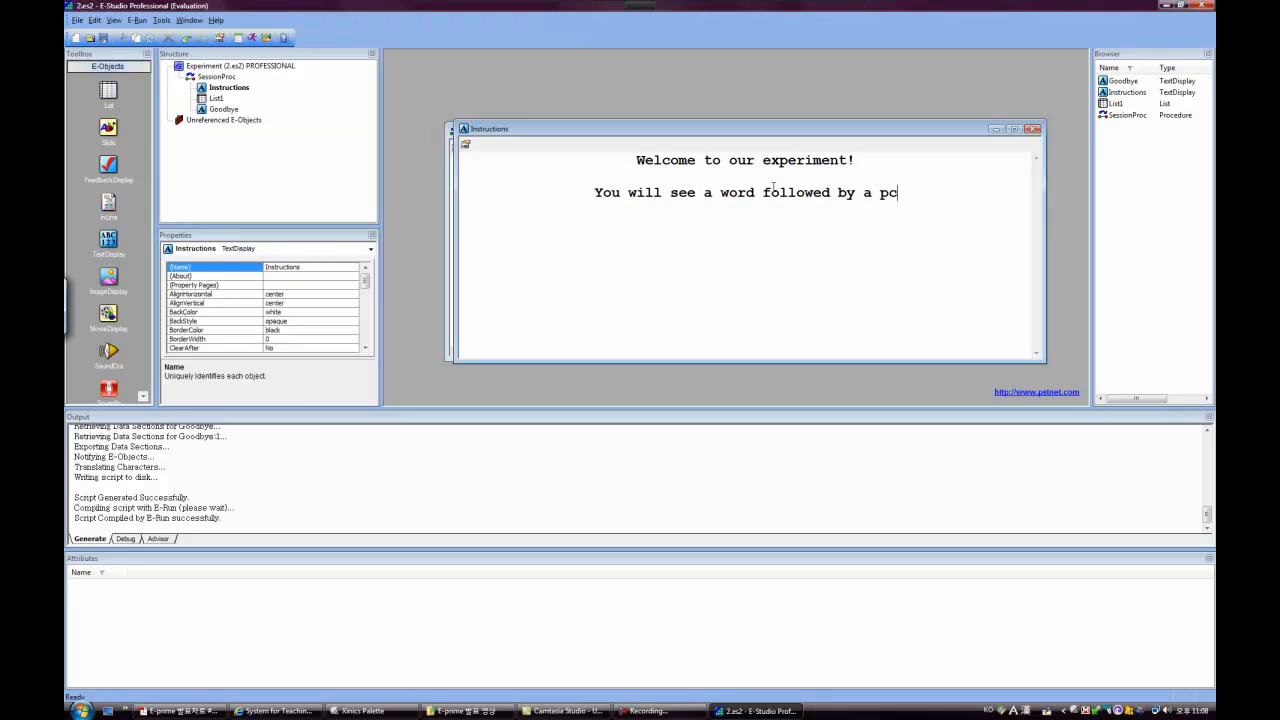
Add the line "Please decide if the word and picture are matching or not matching." to the Instructions text.
{"action": "key", "text": "Return"}
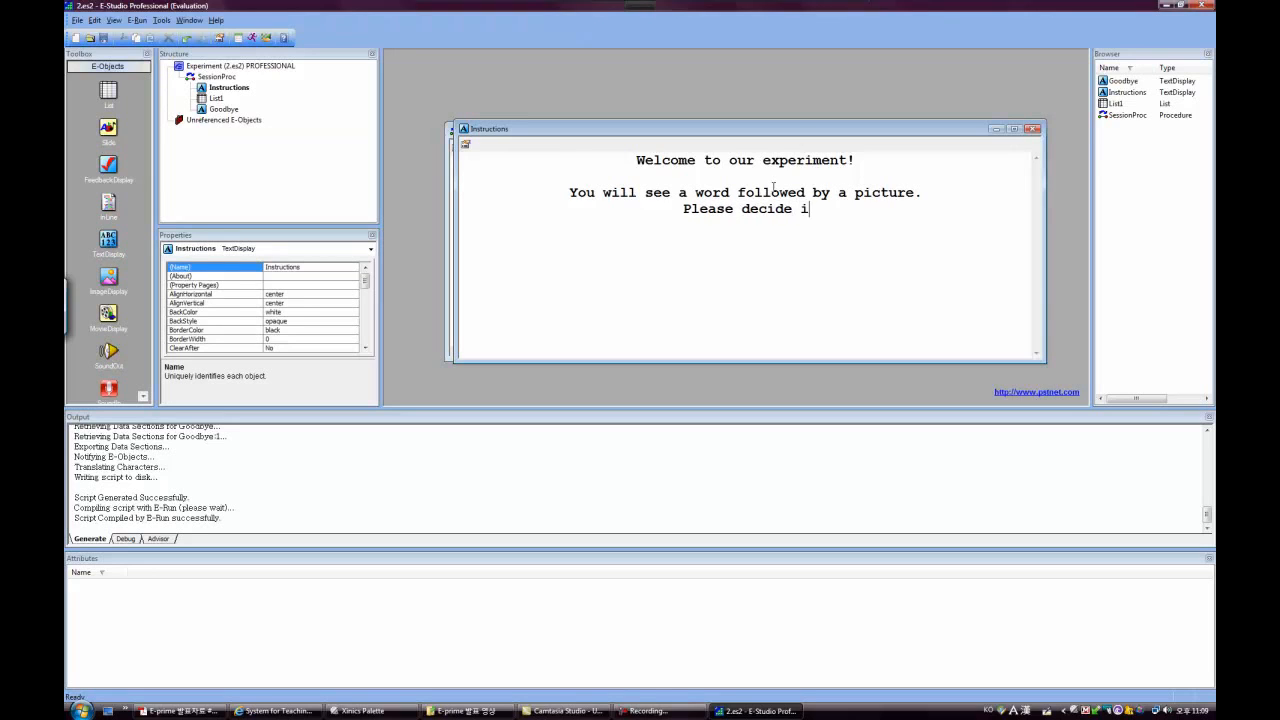
{"action": "type", "text": "Please decide if the word and picture "}
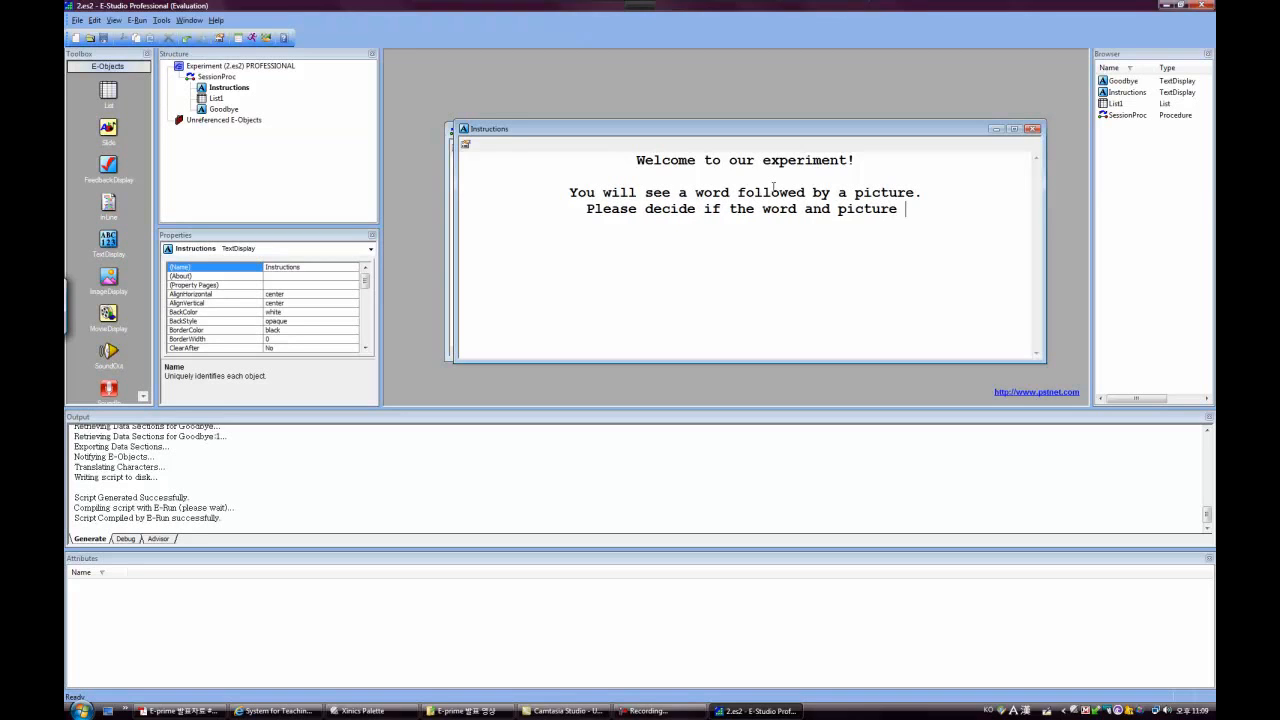
{"action": "type", "text": "are matchin"}
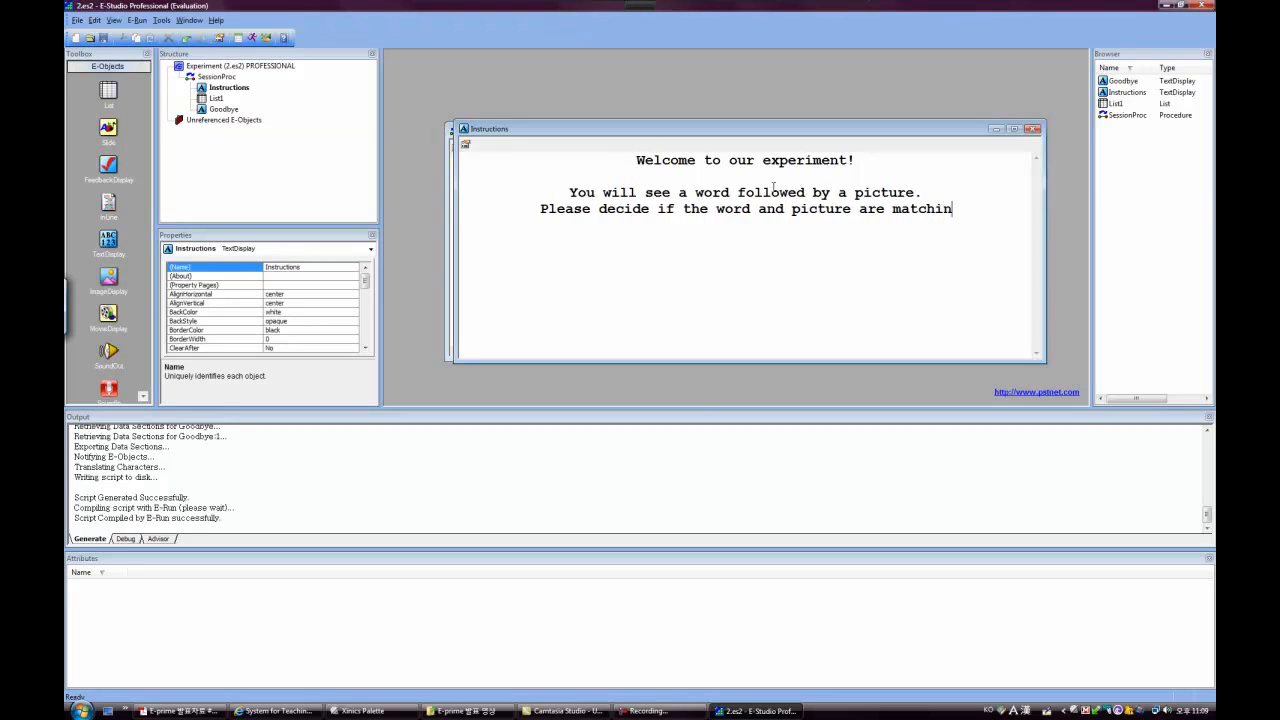
{"action": "type", "text": "g or not mat"}
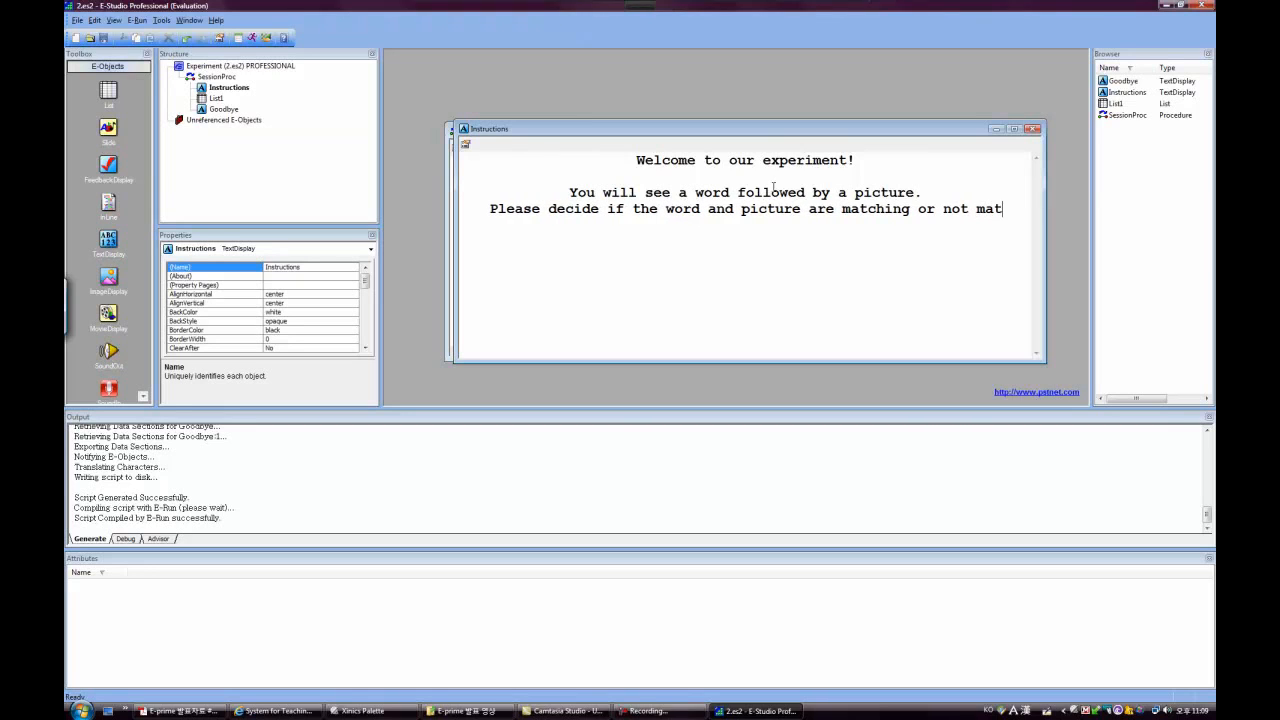
{"action": "type", "text": "ching."}
Add the response lines "Press m if they match." and "Press z if they do not match." to the Instructions text.
{"action": "key", "text": "Return"}
{"action": "type", "text": "Pres"}
{"action": "type", "text": "if they math"}
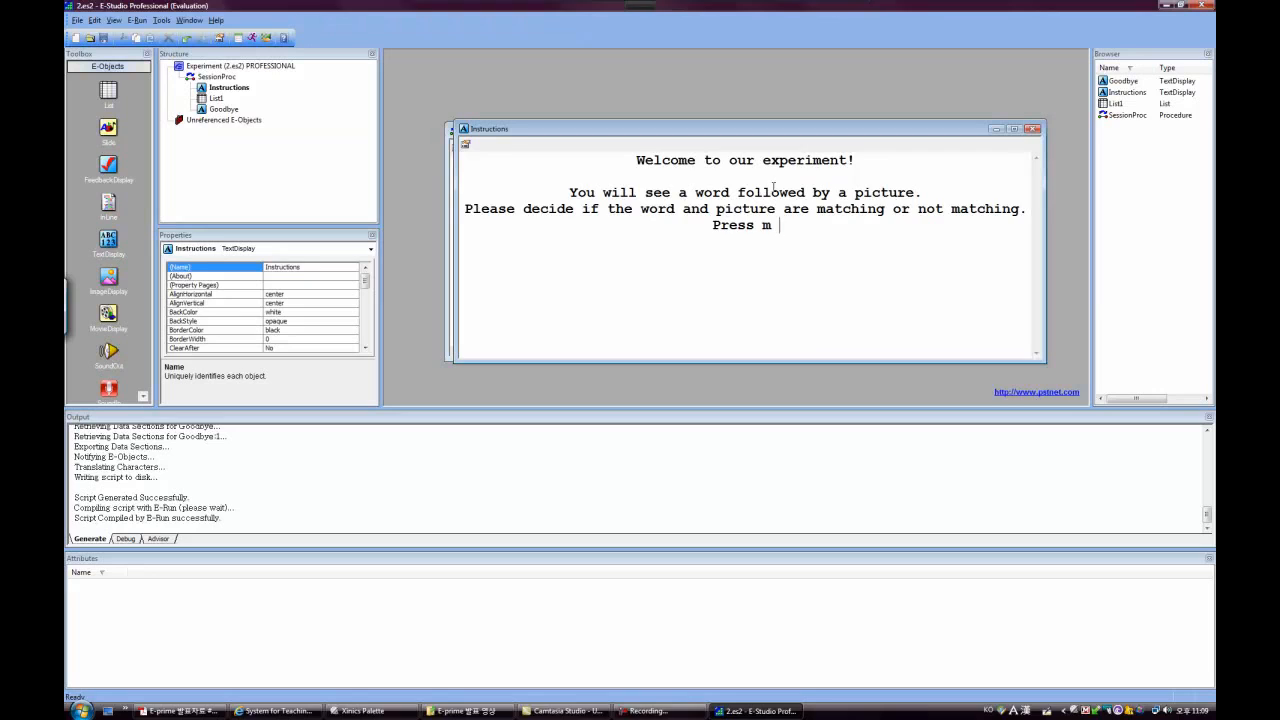
{"action": "type", "text": "ch"}
{"action": "key", "text": "BackSpace"}
{"action": "key", "text": "BackSpace"}
{"action": "key", "text": "BackSpace"}
{"action": "key", "text": "BackSpace"}
{"action": "type", "text": "tch."}
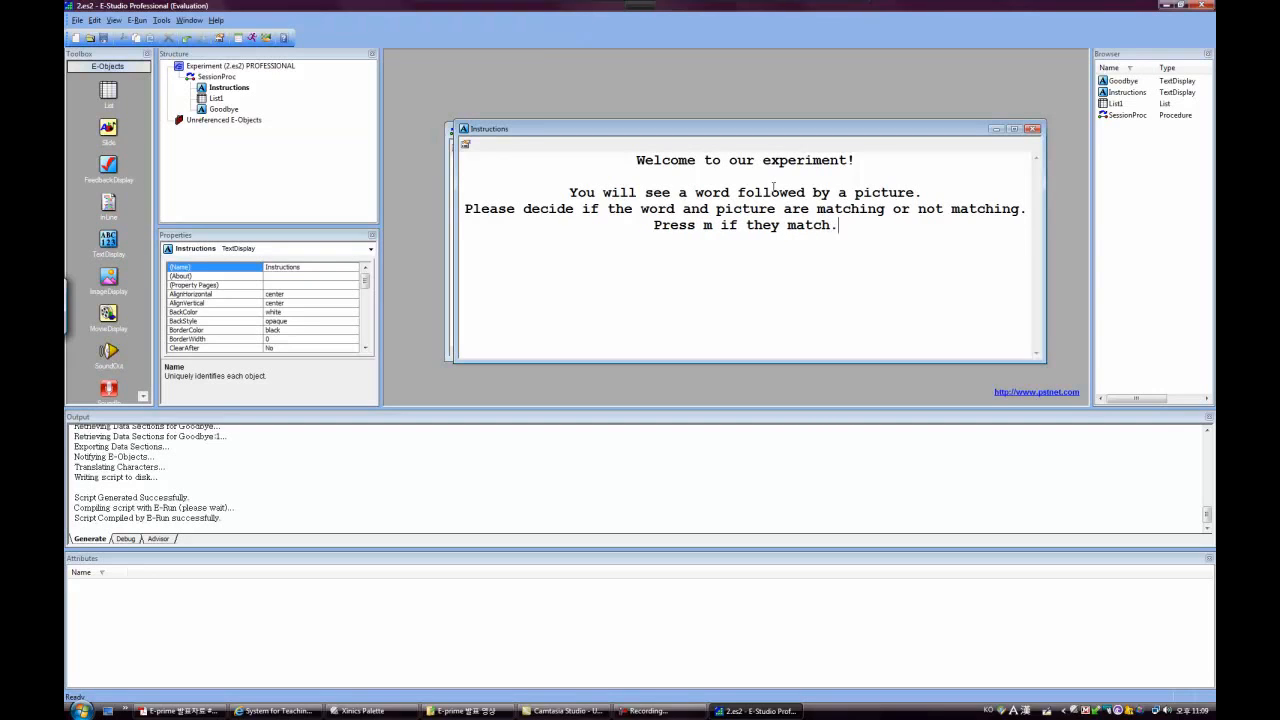
{"action": "key", "text": "Return"}
{"action": "type", "text": "Press z if they do not match."}
Close the Instructions text with "Press the space bar to begin!" after a blank line.
{"action": "key", "text": "Return"}
{"action": "key", "text": "Return"}
{"action": "type", "text": "Press the s"}
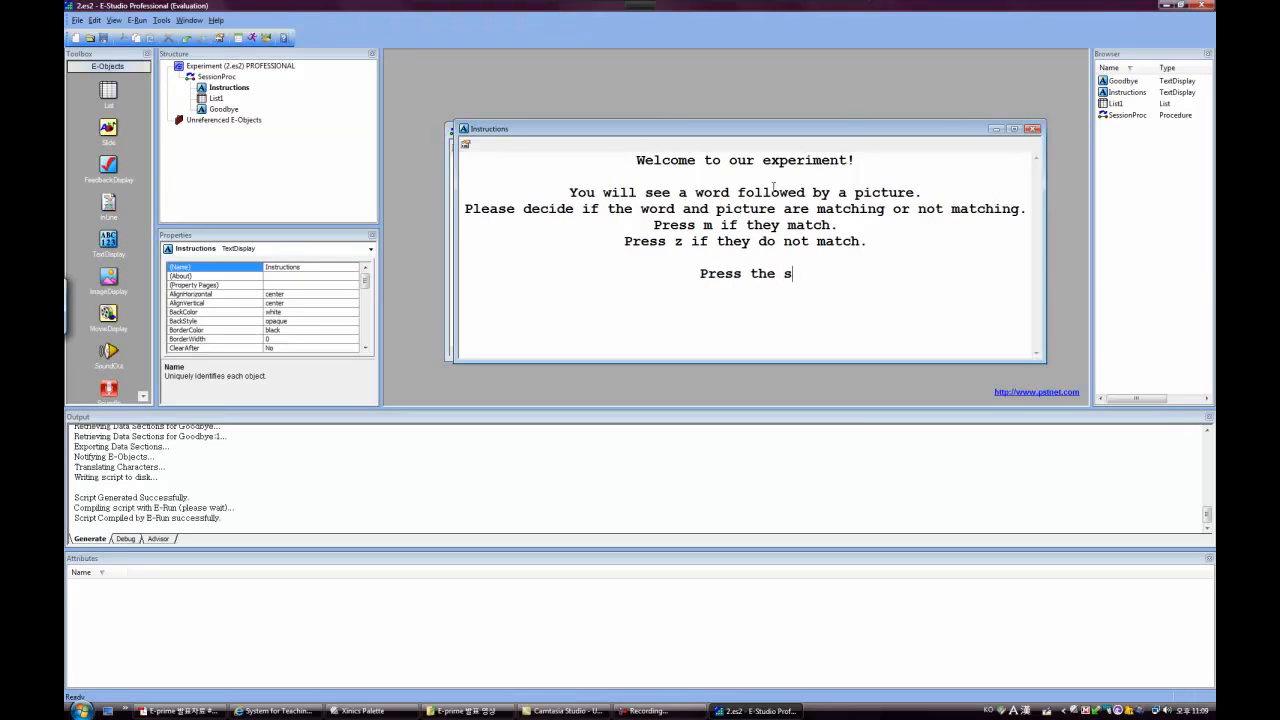
{"action": "type", "text": "pace bar "}
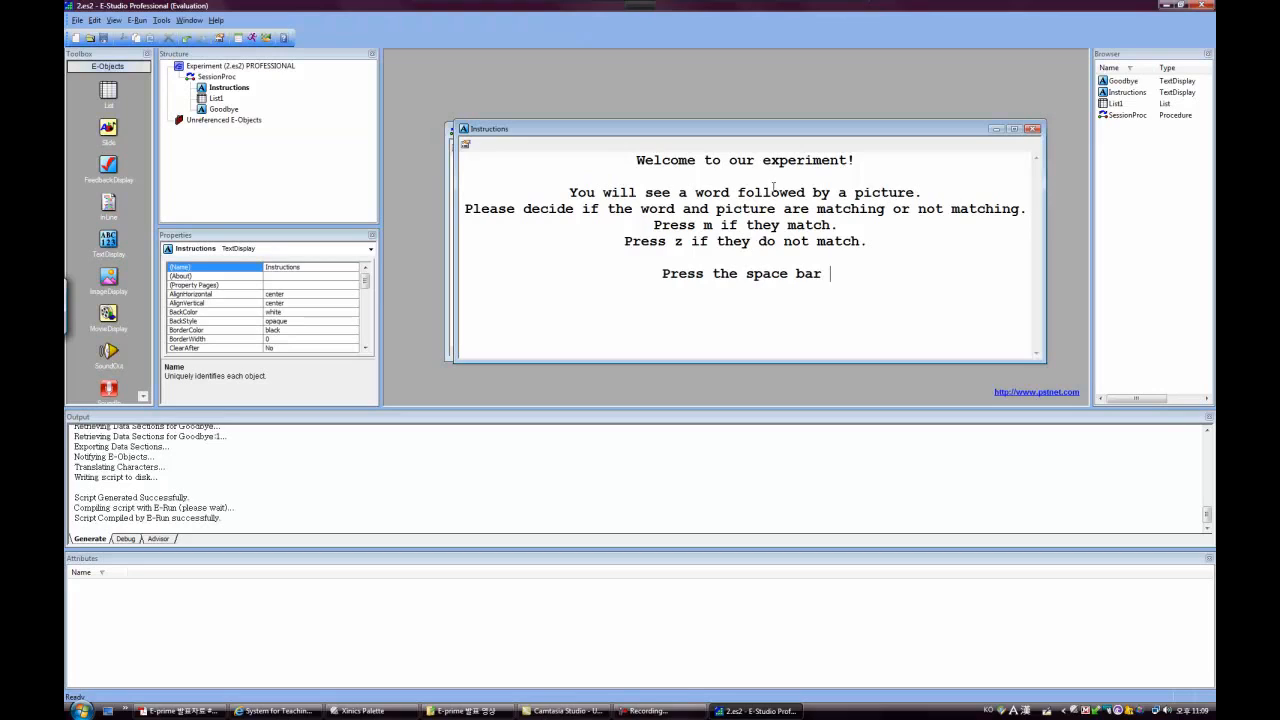
{"action": "type", "text": "to begin!"}
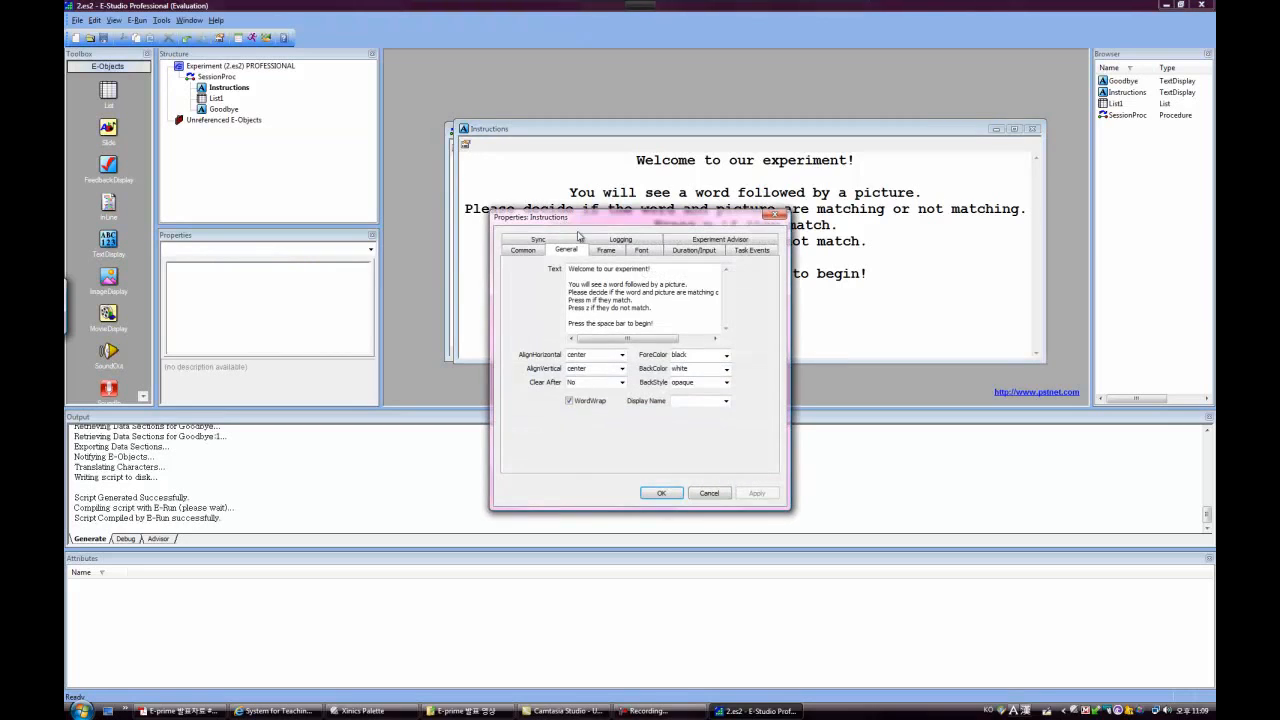
{"action": "left_click", "coordinate": [678, 317]}
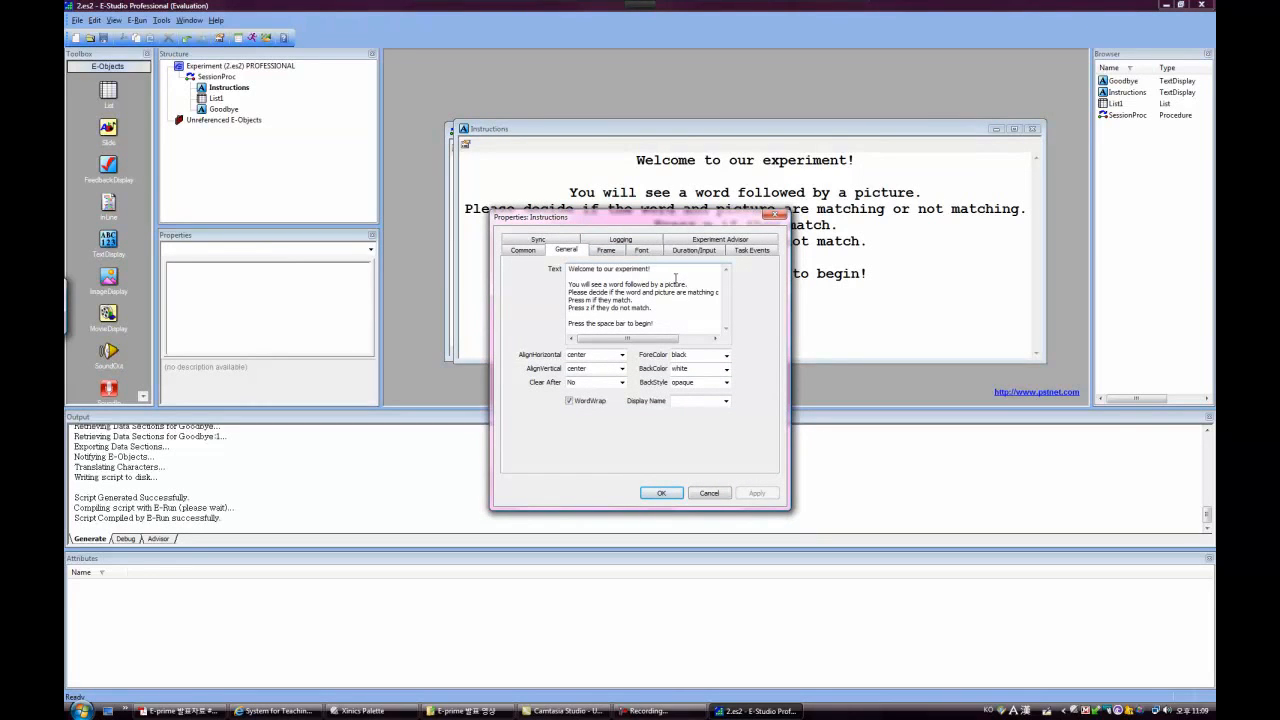
{"action": "left_click", "coordinate": [621, 355]}
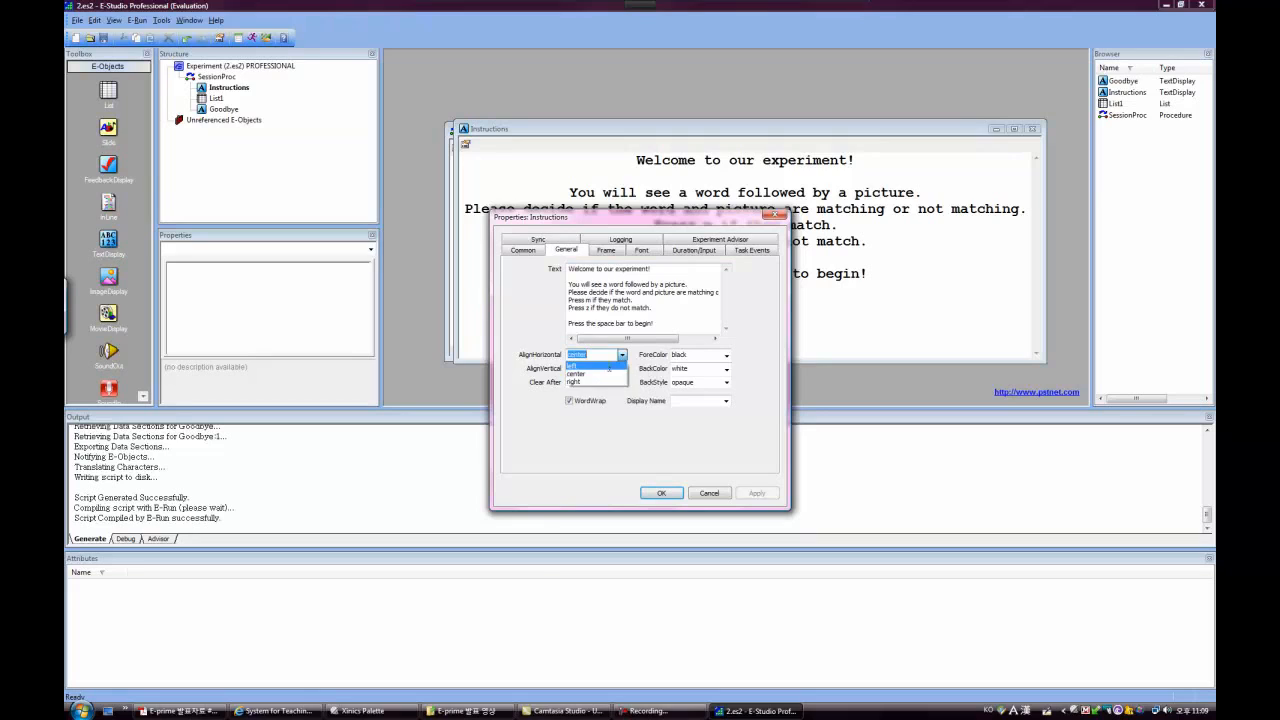
{"action": "left_click", "coordinate": [621, 366]}
{"action": "left_click", "coordinate": [621, 355]}
{"action": "left_click", "coordinate": [621, 375]}
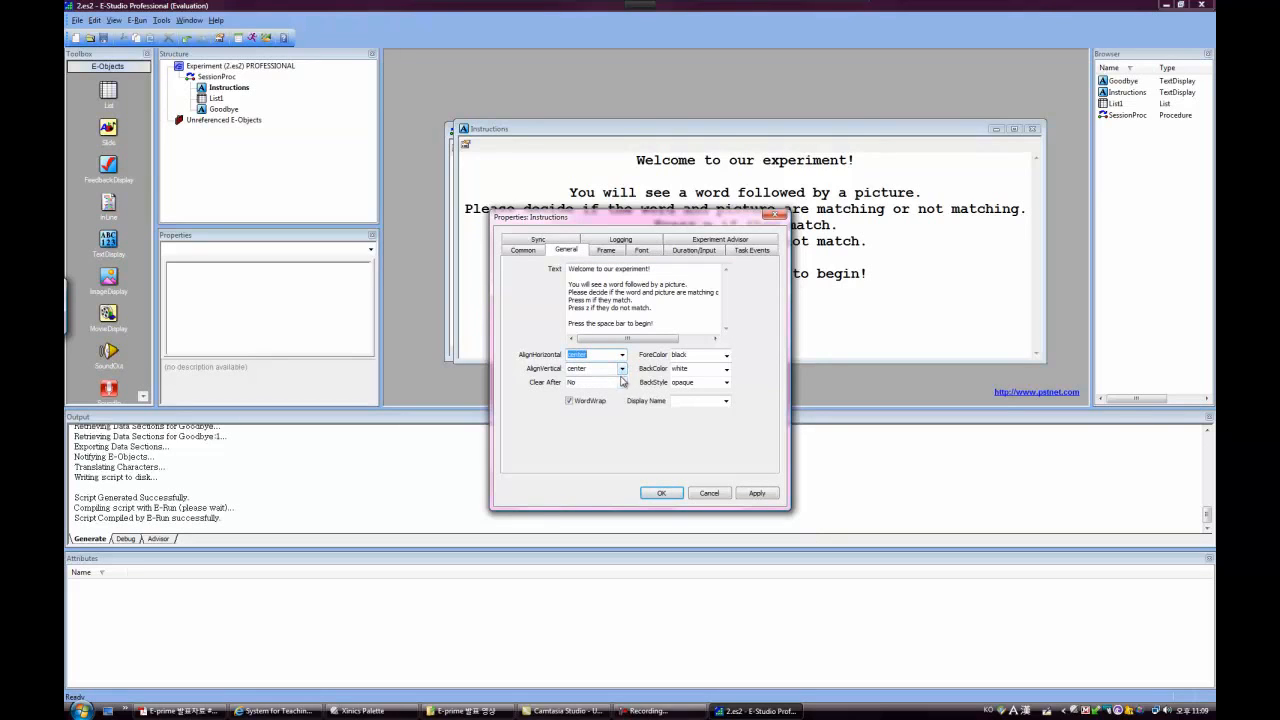
Set the ForeColor of the Instructions text to maroon and apply it.
{"action": "left_click", "coordinate": [727, 358]}
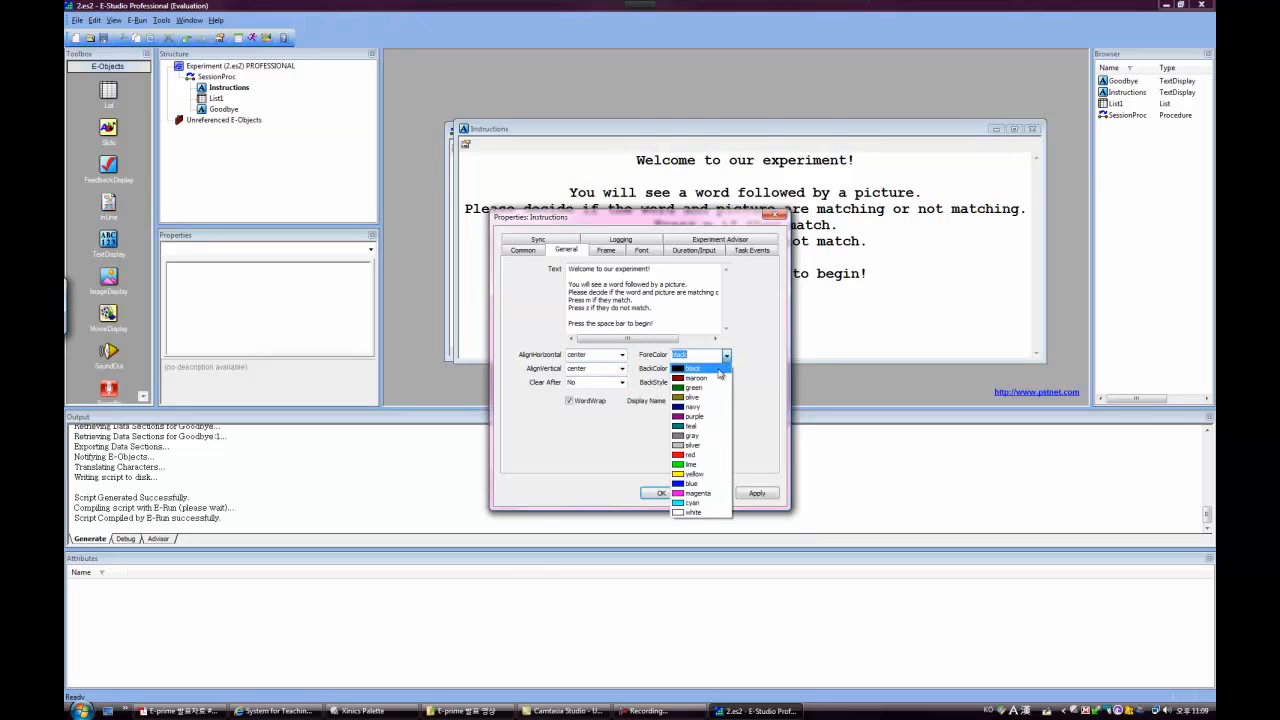
{"action": "left_click", "coordinate": [713, 380]}
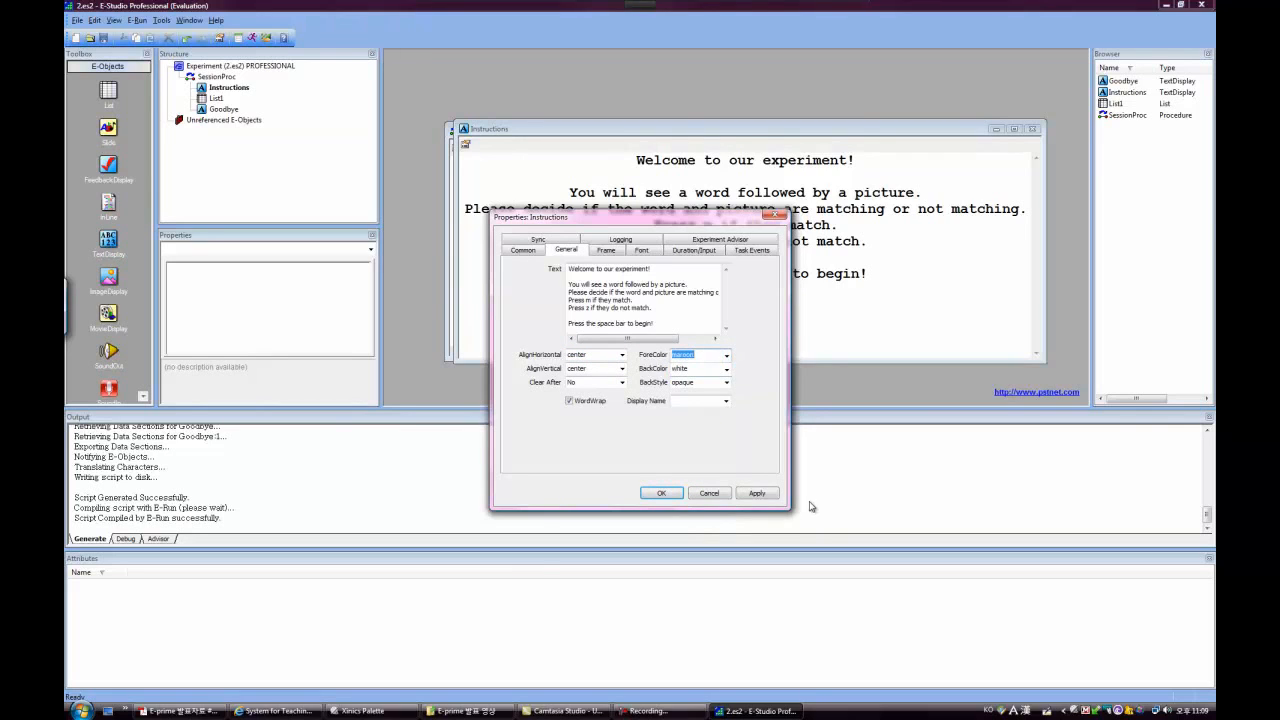
{"action": "left_click", "coordinate": [757, 493]}
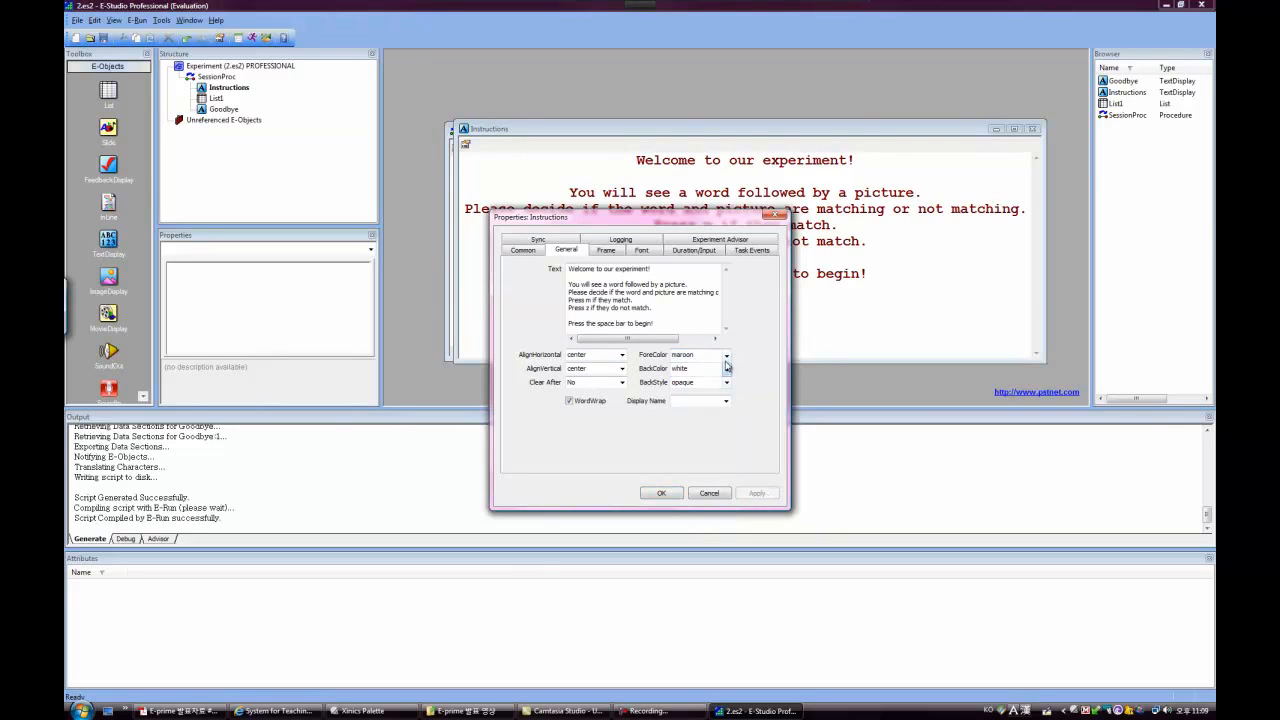
Apply left horizontal alignment to the Instructions text and change it back to center.
{"action": "left_click", "coordinate": [622, 355]}
{"action": "left_click", "coordinate": [590, 365]}
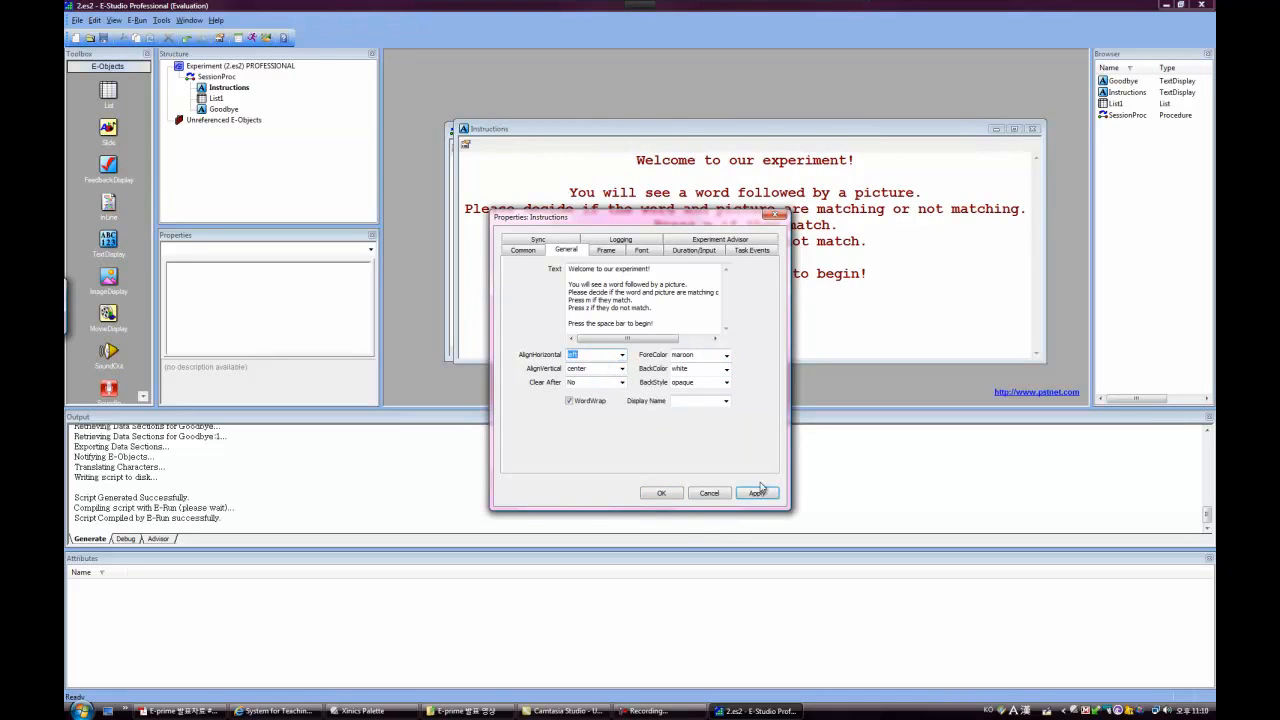
{"action": "left_click", "coordinate": [757, 493]}
{"action": "left_click", "coordinate": [622, 355]}
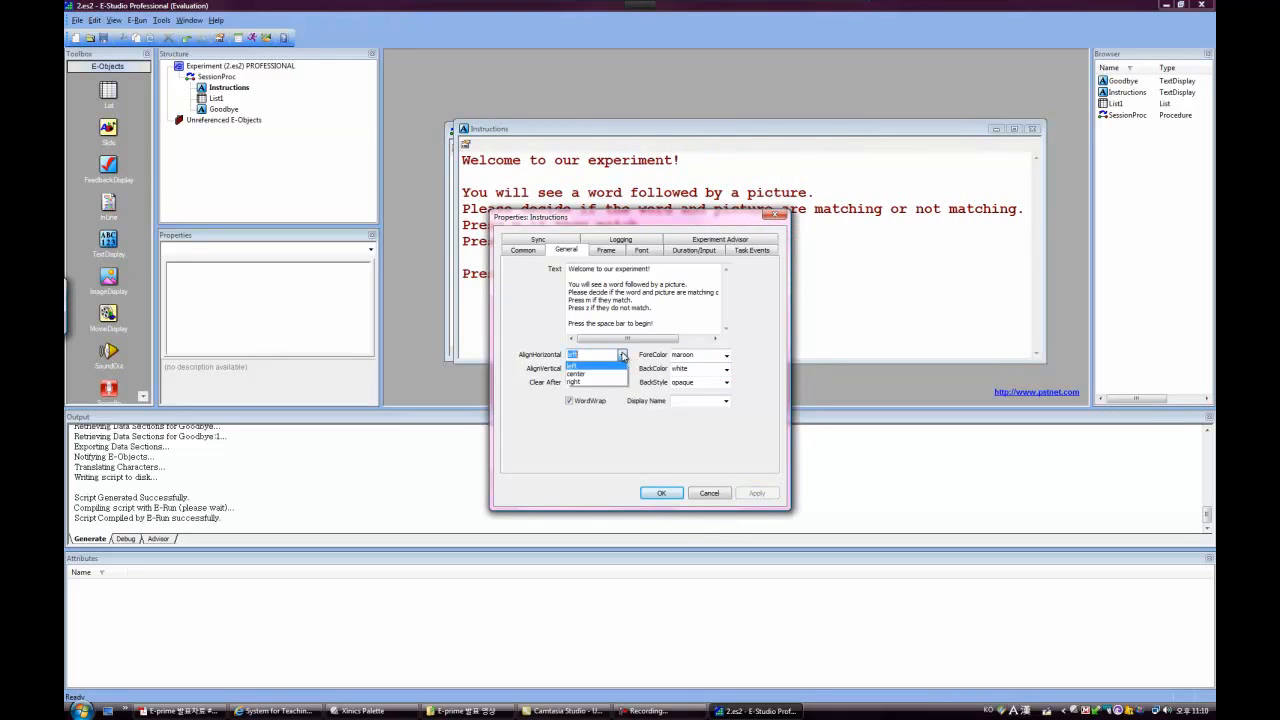
{"action": "left_click", "coordinate": [592, 373]}
{"action": "left_click", "coordinate": [757, 493]}
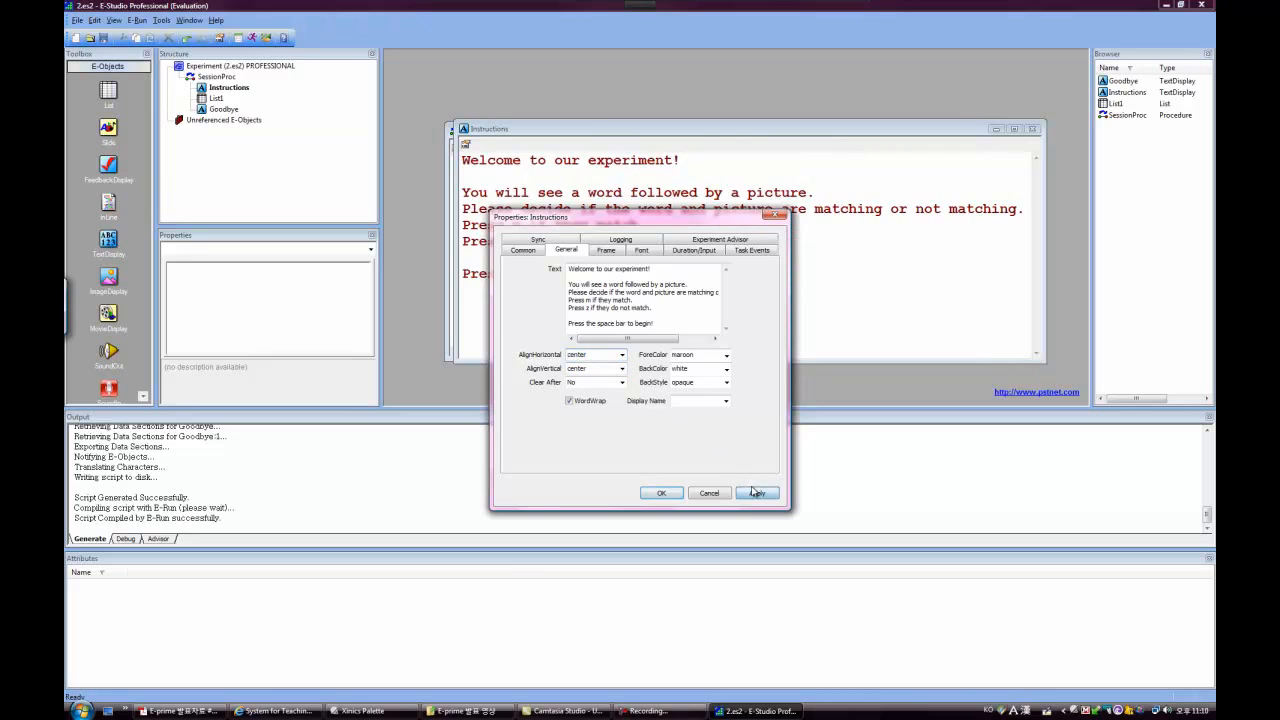
{"action": "left_click", "coordinate": [726, 369]}
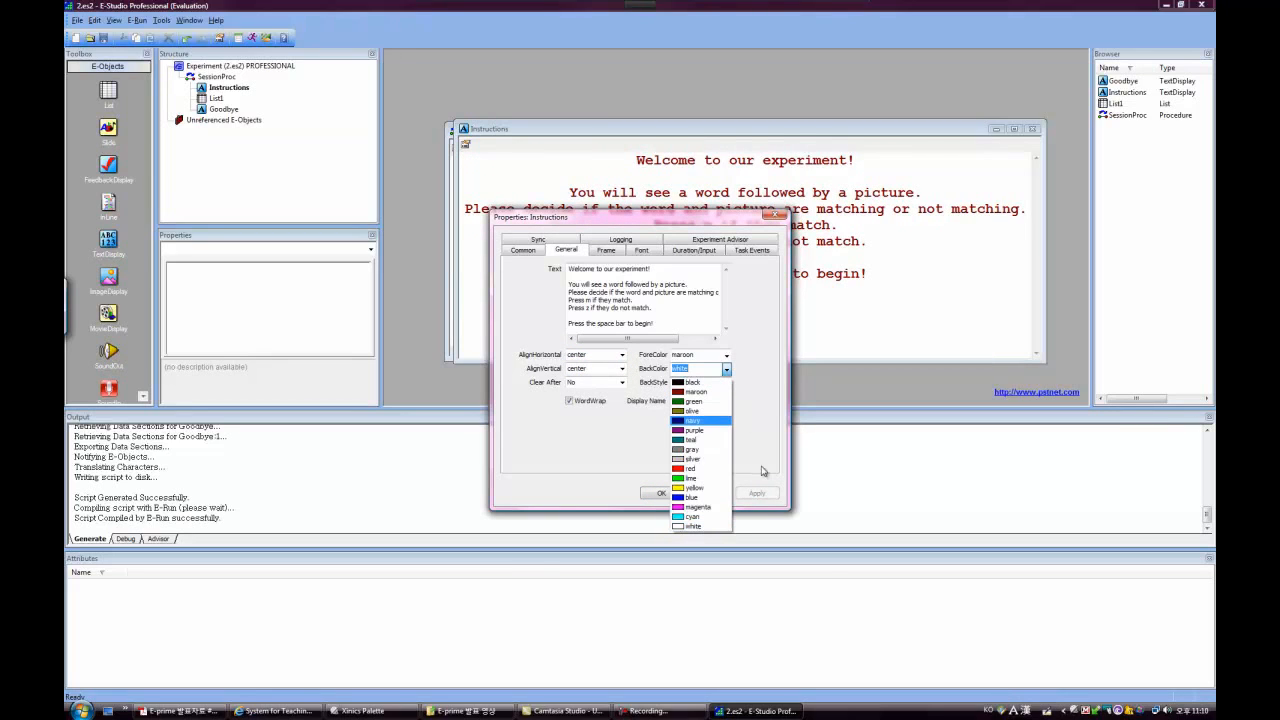
{"action": "left_click", "coordinate": [680, 713]}
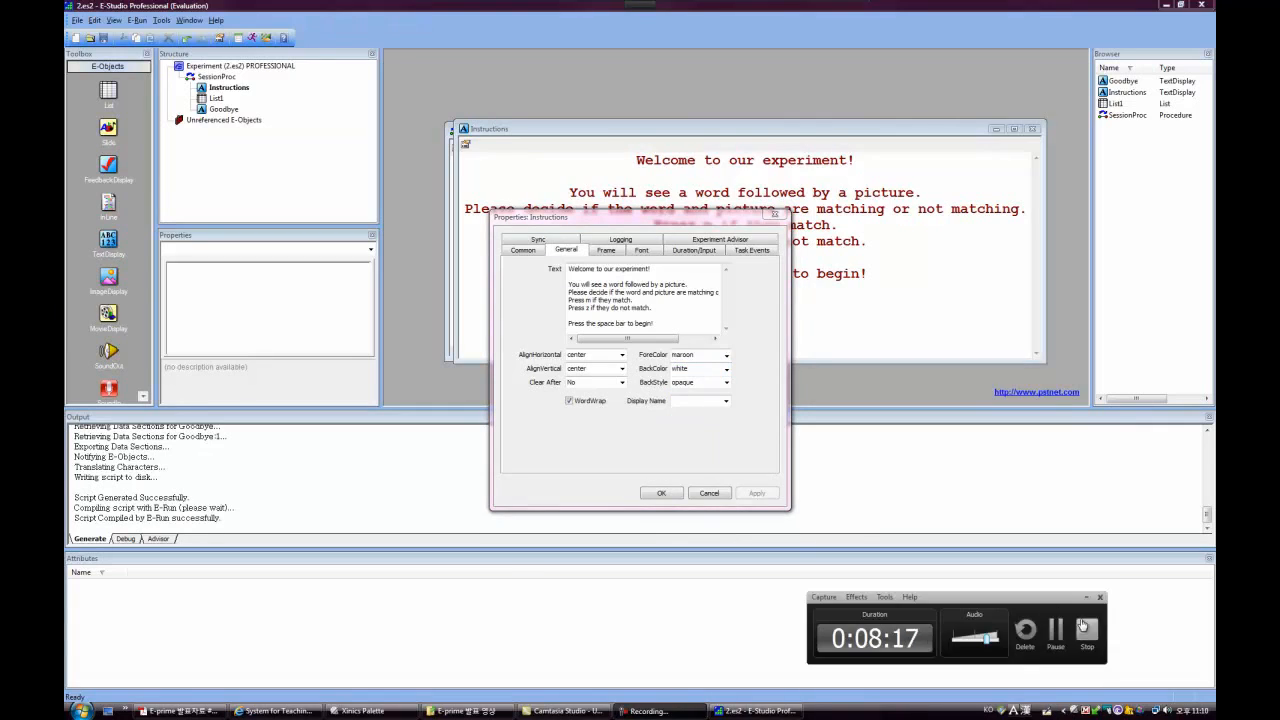
{"action": "left_click", "coordinate": [1059, 638]}
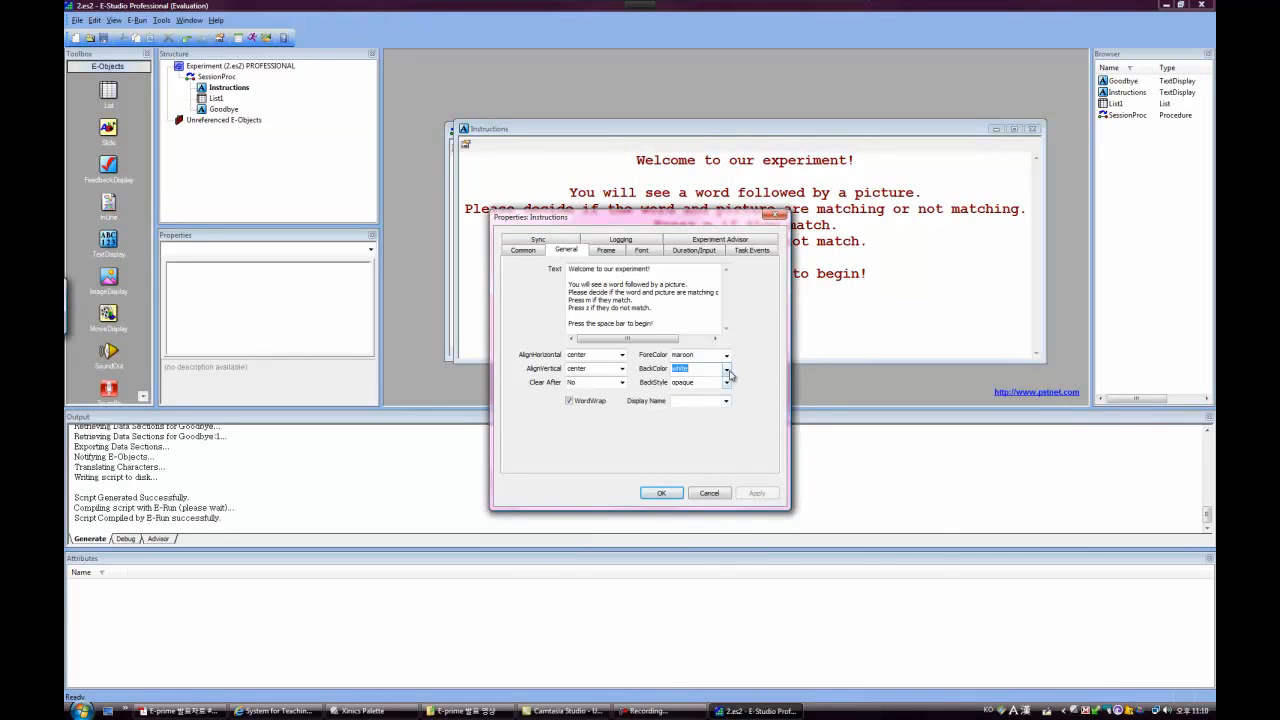
Set the Instructions BackColor to green and its BackStyle to transparent, applying each change.
{"action": "left_click", "coordinate": [726, 369]}
{"action": "left_click", "coordinate": [693, 401]}
{"action": "left_click", "coordinate": [757, 493]}
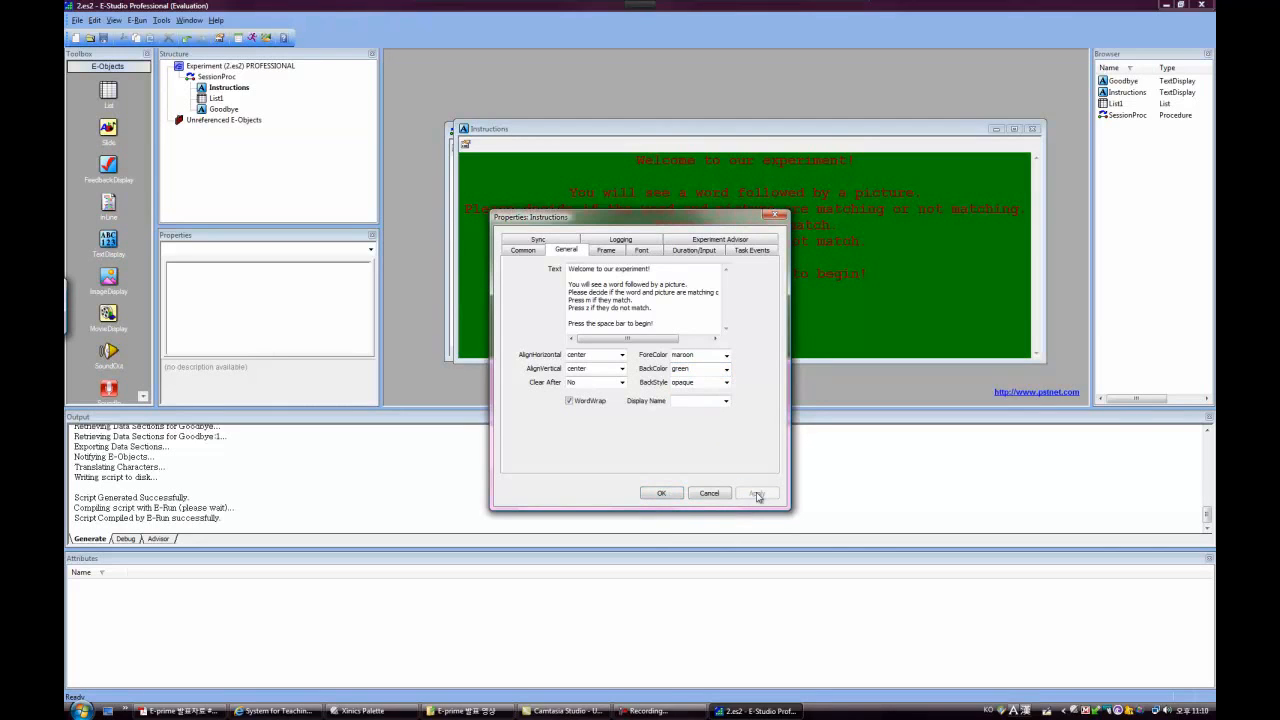
{"action": "left_click", "coordinate": [728, 385]}
{"action": "left_click", "coordinate": [700, 402]}
{"action": "left_click", "coordinate": [760, 494]}
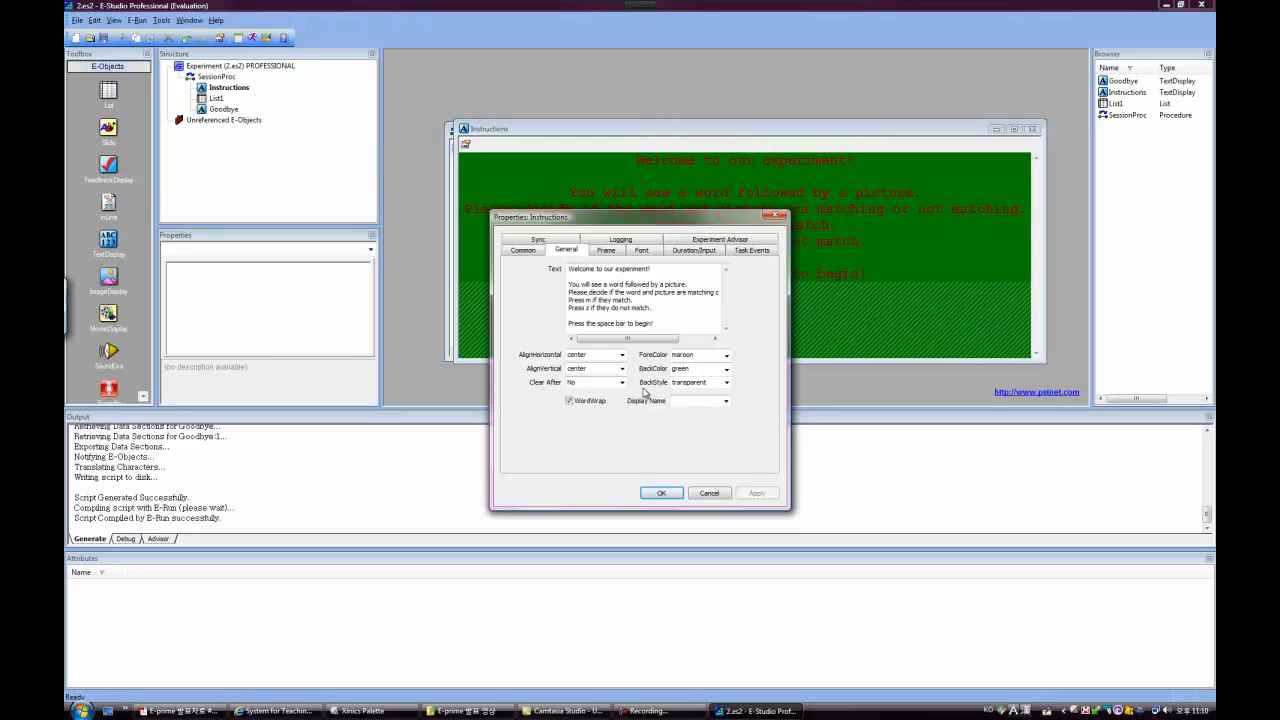
{"action": "left_click", "coordinate": [622, 382]}
{"action": "left_click", "coordinate": [622, 382]}
{"action": "left_click", "coordinate": [622, 382]}
{"action": "left_click", "coordinate": [622, 382]}
Add the Keyboard as an input device for the Instructions display in its duration and input properties.
{"action": "left_click", "coordinate": [688, 250]}
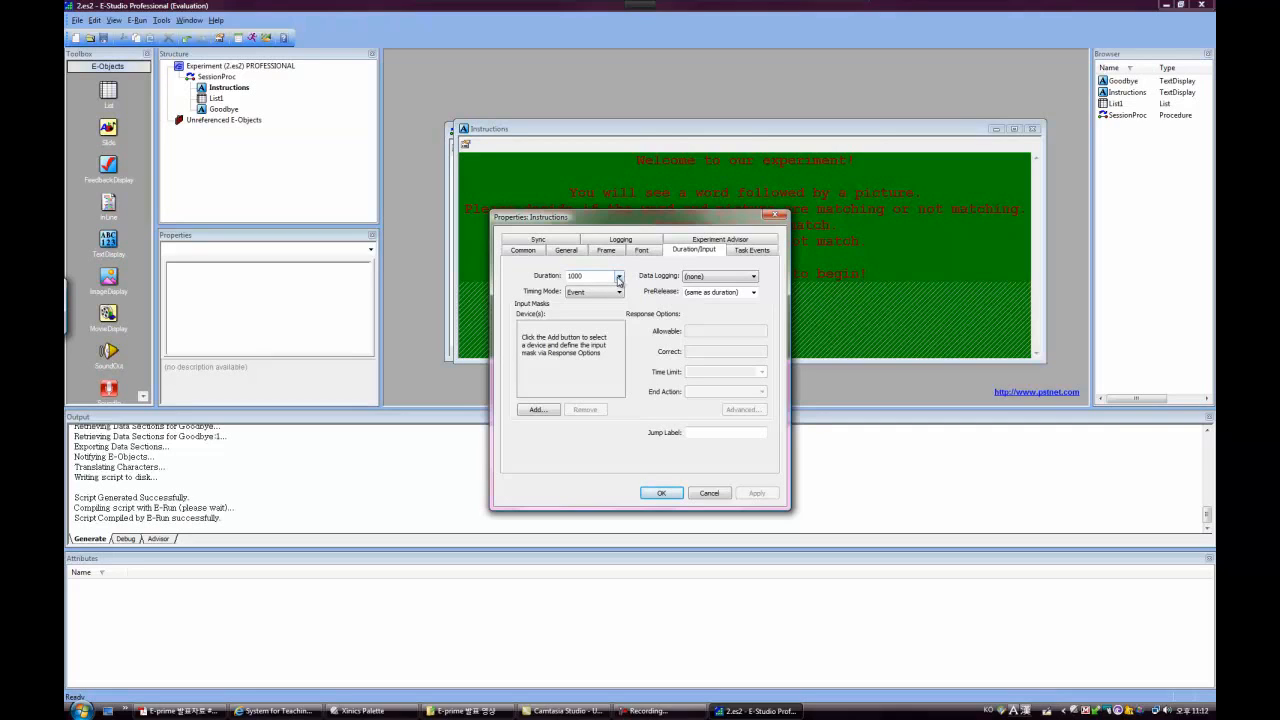
{"action": "left_click", "coordinate": [612, 293]}
{"action": "left_click", "coordinate": [612, 294]}
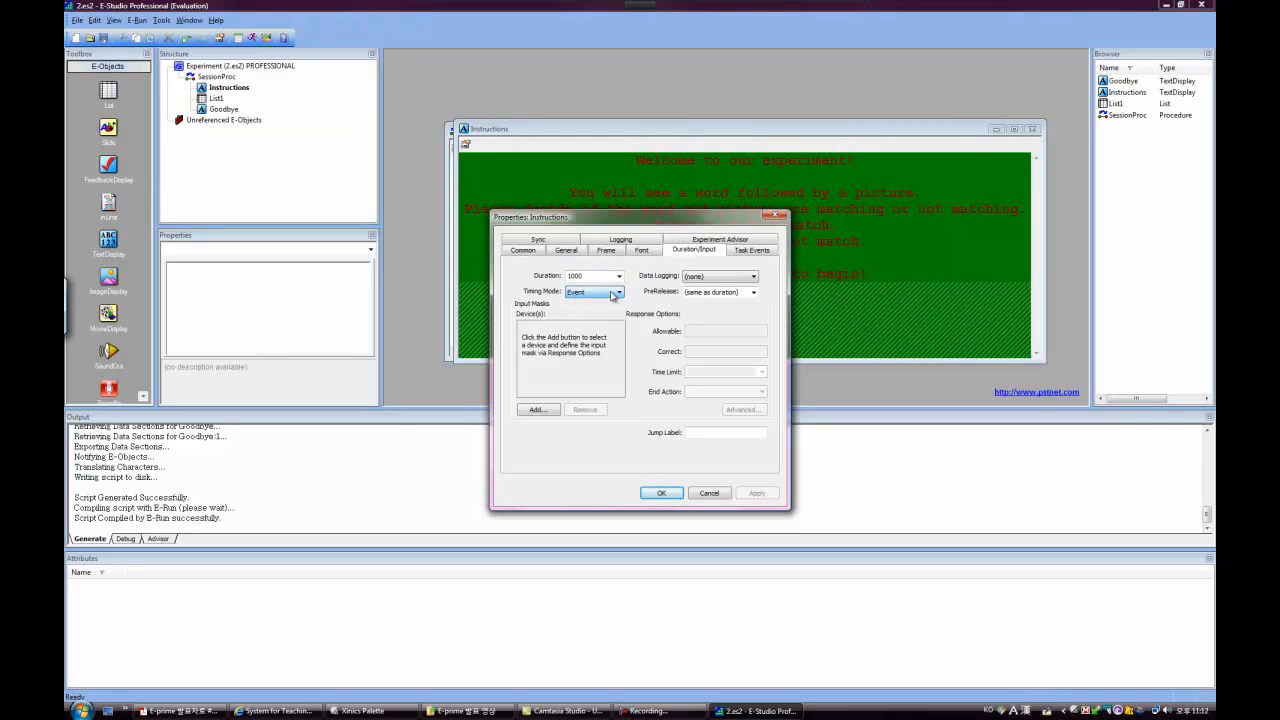
{"action": "left_click", "coordinate": [543, 410]}
{"action": "left_click", "coordinate": [566, 316]}
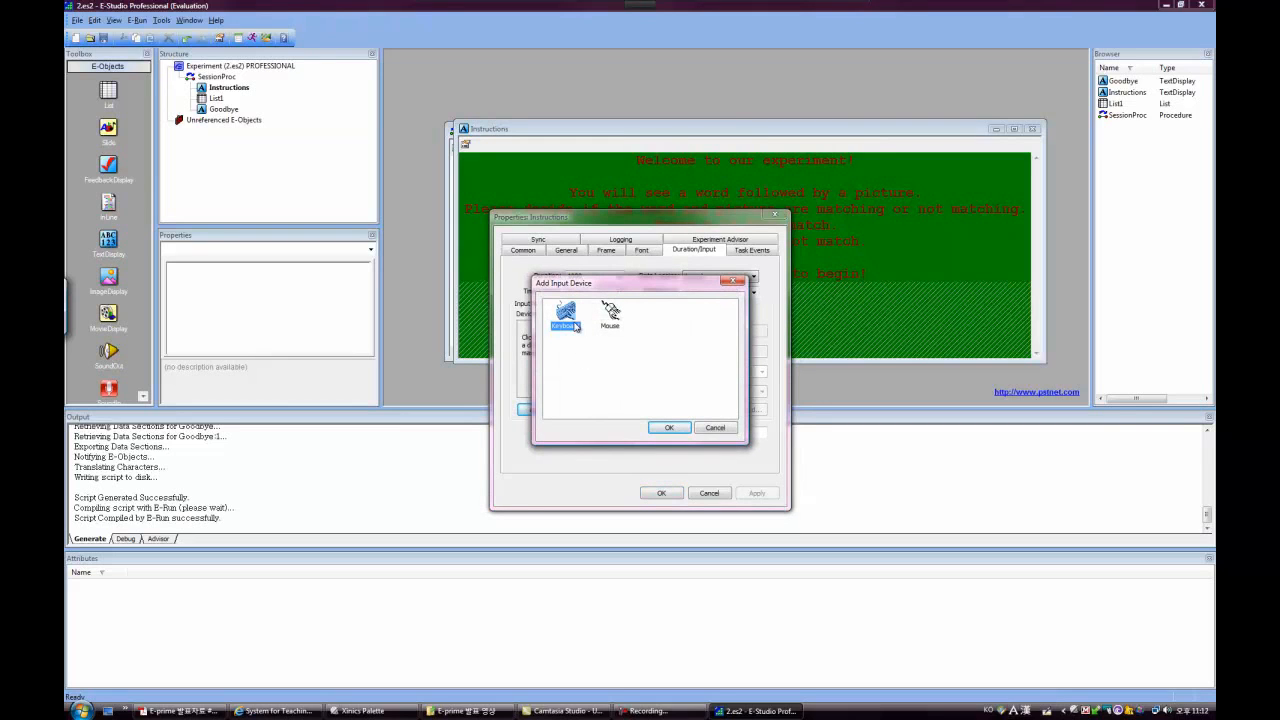
{"action": "left_click", "coordinate": [669, 427]}
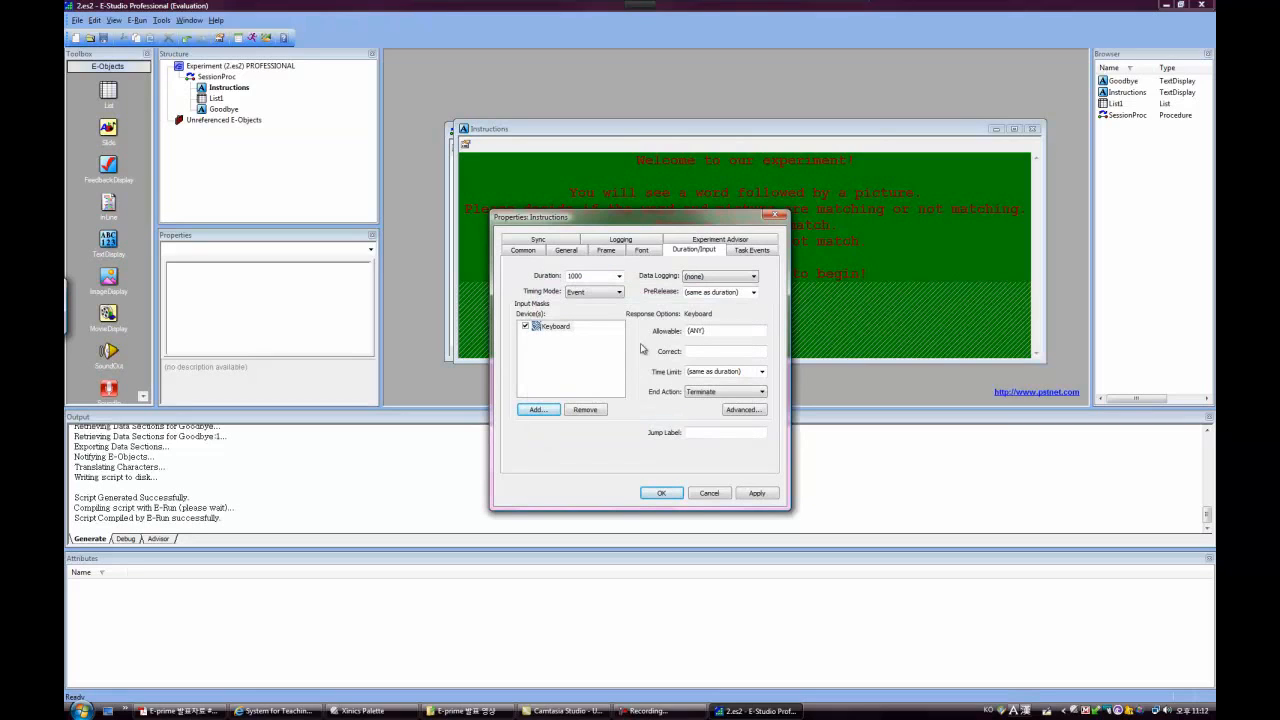
Set the allowable keyboard response for Instructions to {SPACE}, leave the correct response blank, and accept the properties.
{"action": "left_click_drag", "start_coordinate": [703, 330], "coordinate": [688, 330]}
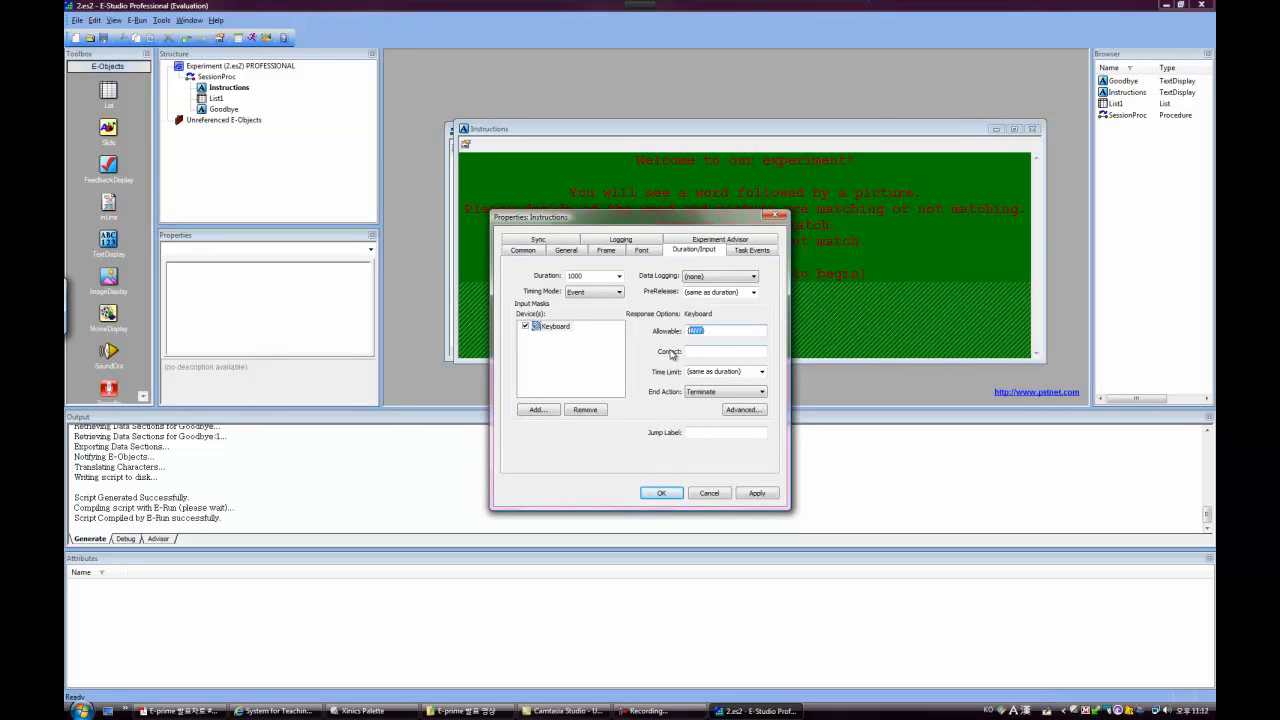
{"action": "type", "text": "{SPACWE"}
{"action": "key", "text": "BackSpace"}
{"action": "type", "text": "E"}
{"action": "left_click", "coordinate": [757, 493]}
{"action": "left_click", "coordinate": [710, 351]}
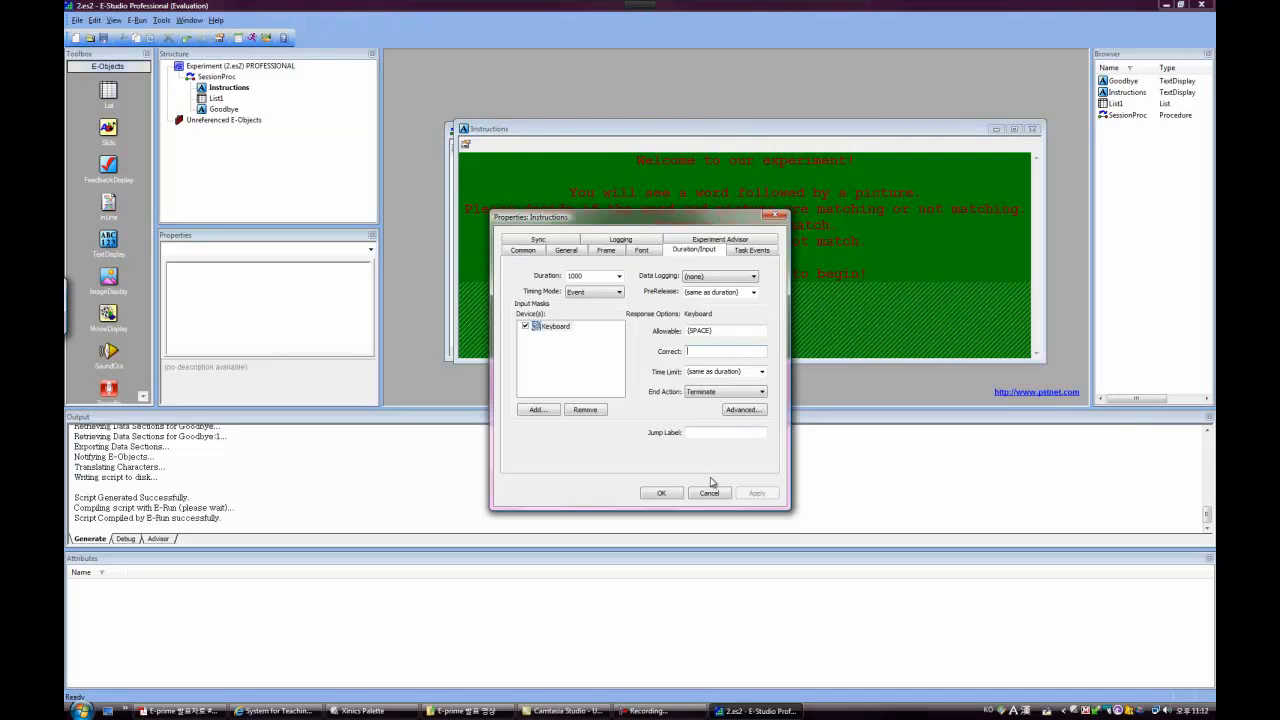
{"action": "left_click", "coordinate": [661, 493]}
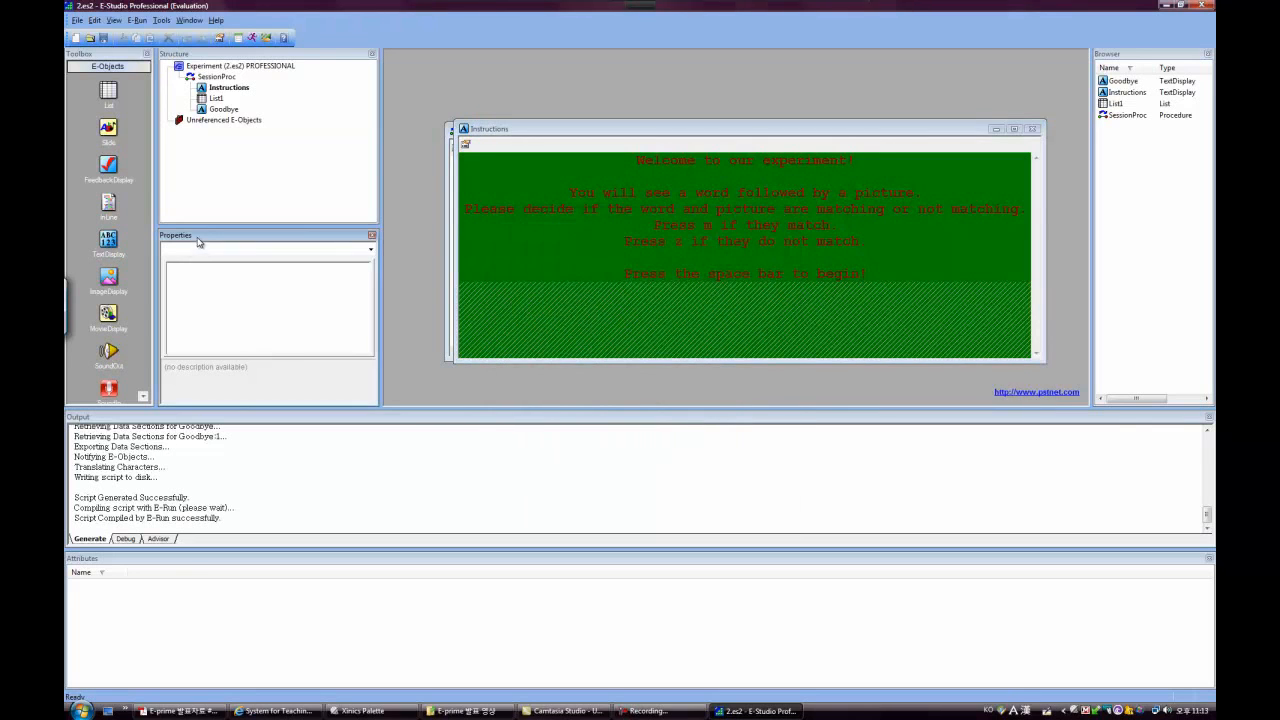
Examine the property list of the Instructions object and close its display window.
{"action": "left_click_drag", "start_coordinate": [500, 131], "coordinate": [460, 173]}
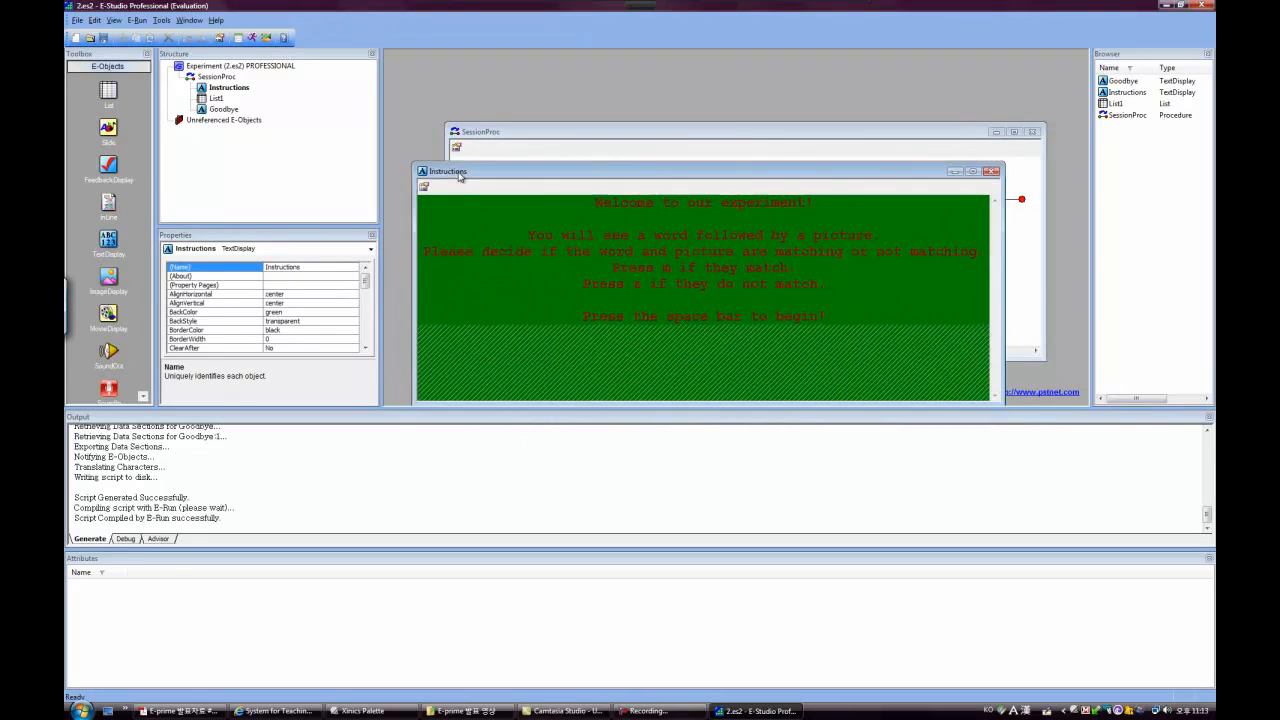
{"action": "left_click", "coordinate": [305, 330]}
{"action": "left_click", "coordinate": [305, 330]}
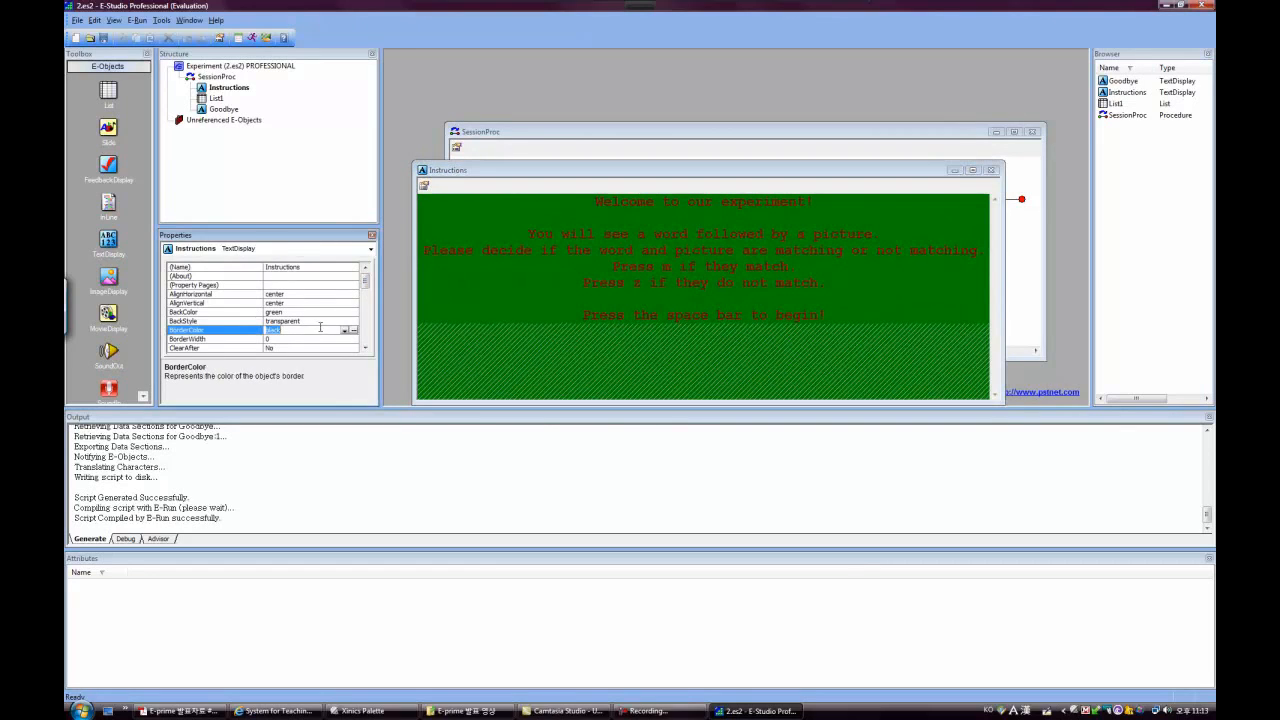
{"action": "left_click_drag", "start_coordinate": [366, 283], "coordinate": [362, 310]}
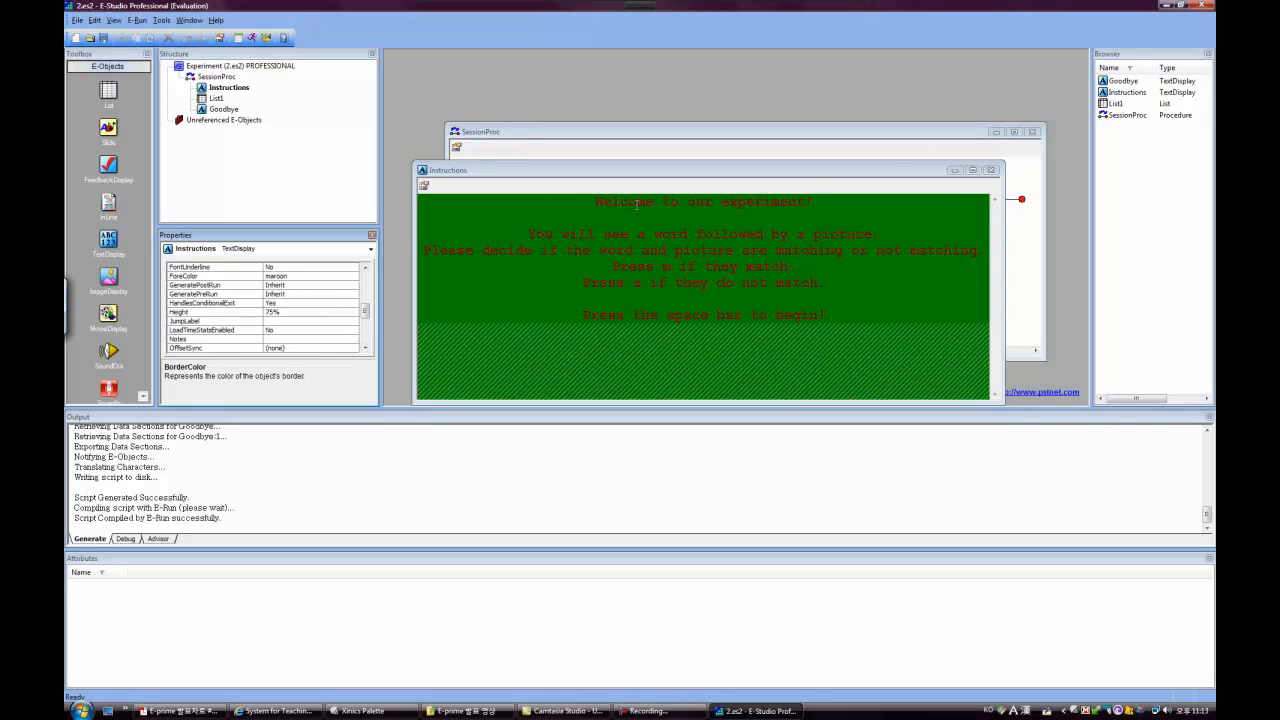
{"action": "left_click", "coordinate": [990, 172]}
{"action": "left_click", "coordinate": [990, 172]}
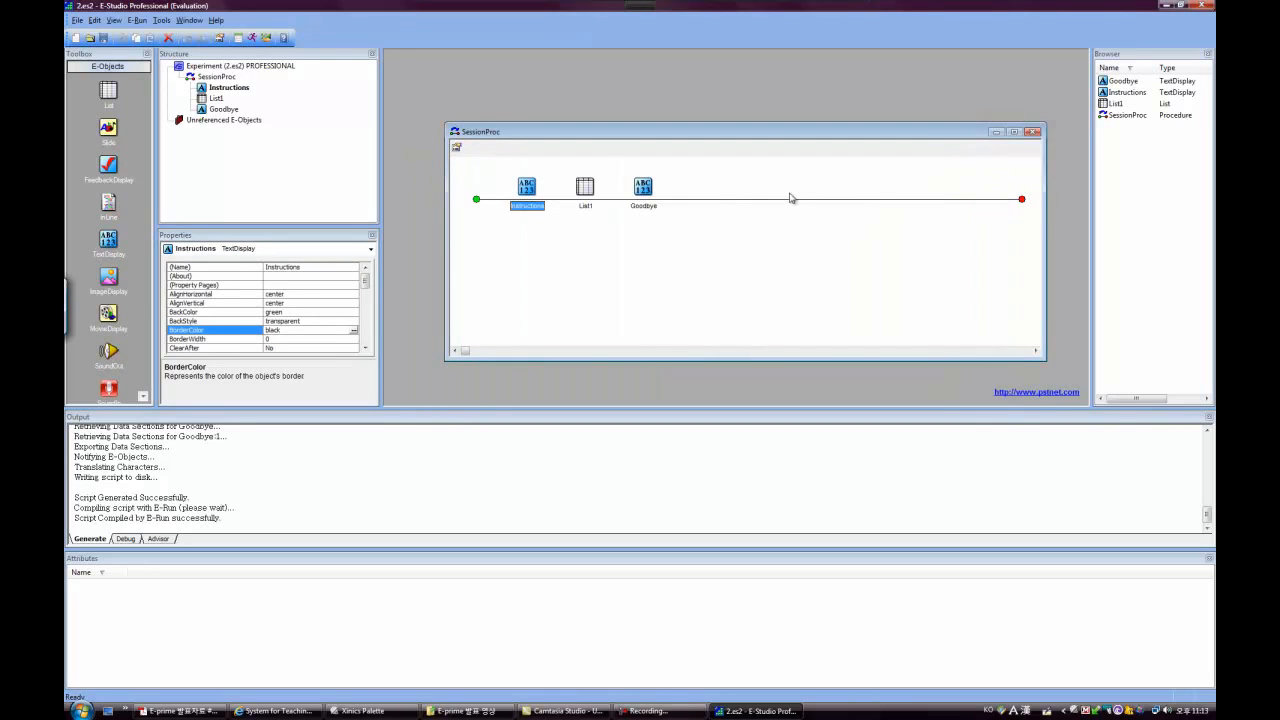
Enter "Good job!" and "Thank you for participating!" on two lines as the Goodbye text and apply it.
{"action": "double_click", "coordinate": [644, 195]}
{"action": "left_click", "coordinate": [492, 172]}
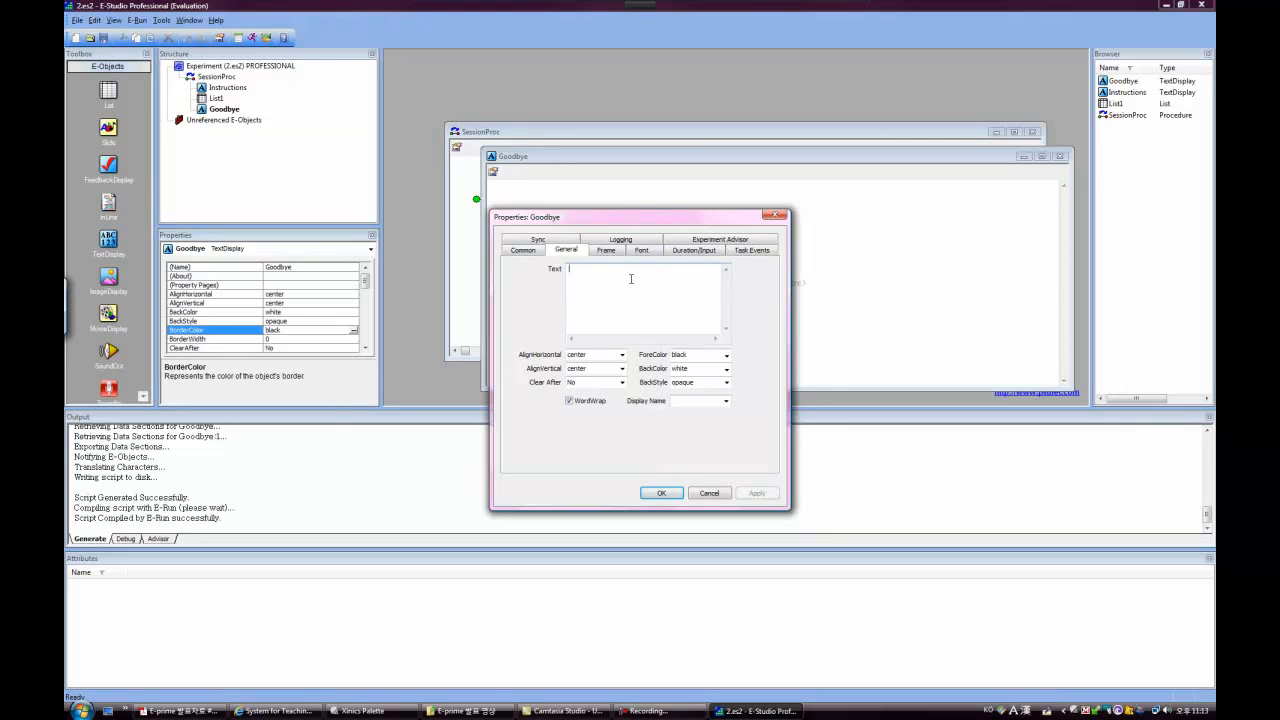
{"action": "type", "text": "ood"}
{"action": "type", "text": "job!"}
{"action": "key", "text": "Return"}
{"action": "type", "text": "Thank you for participatin"}
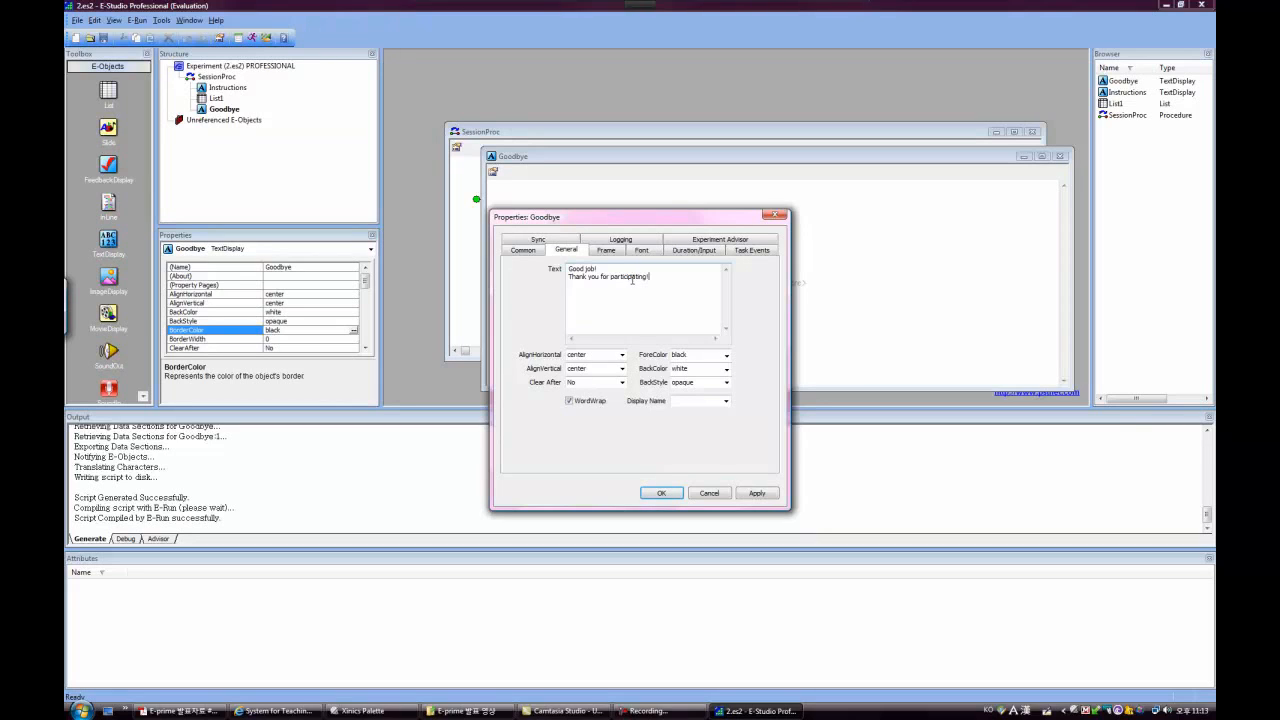
{"action": "left_click", "coordinate": [756, 492]}
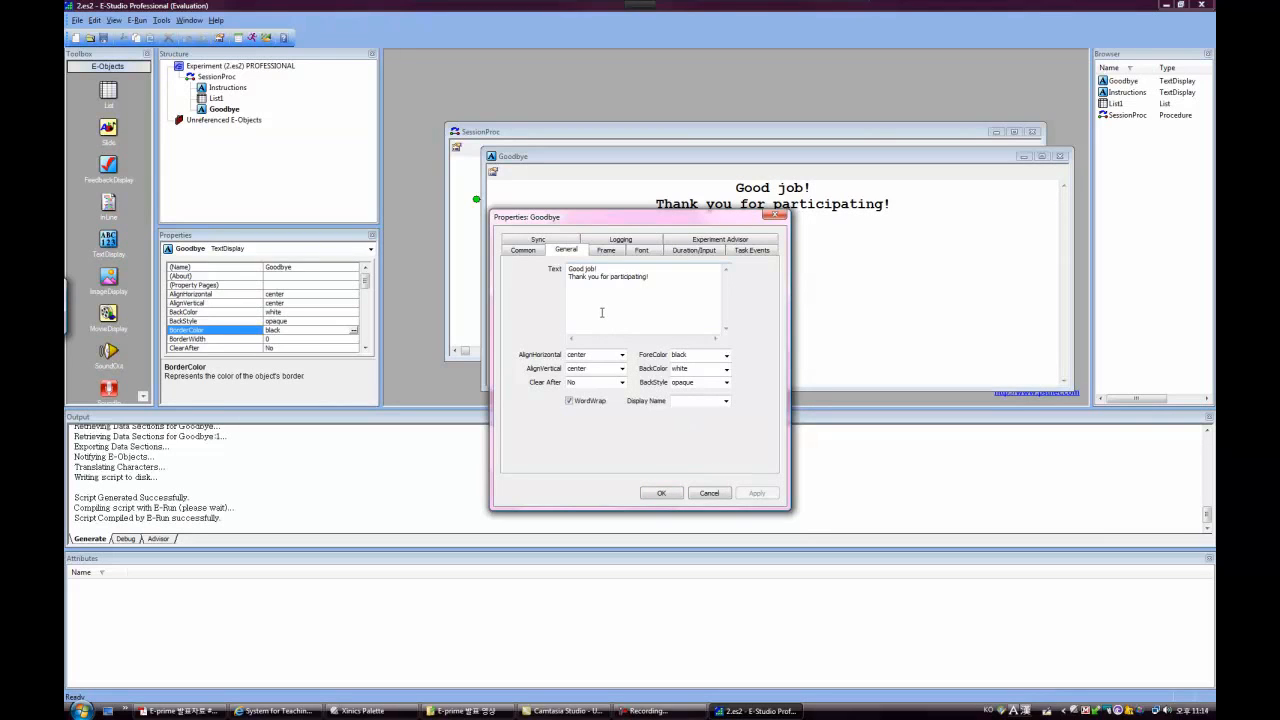
Add the Mouse as an input device for the Goodbye display, accept the properties and close the Goodbye window.
{"action": "left_click", "coordinate": [694, 251]}
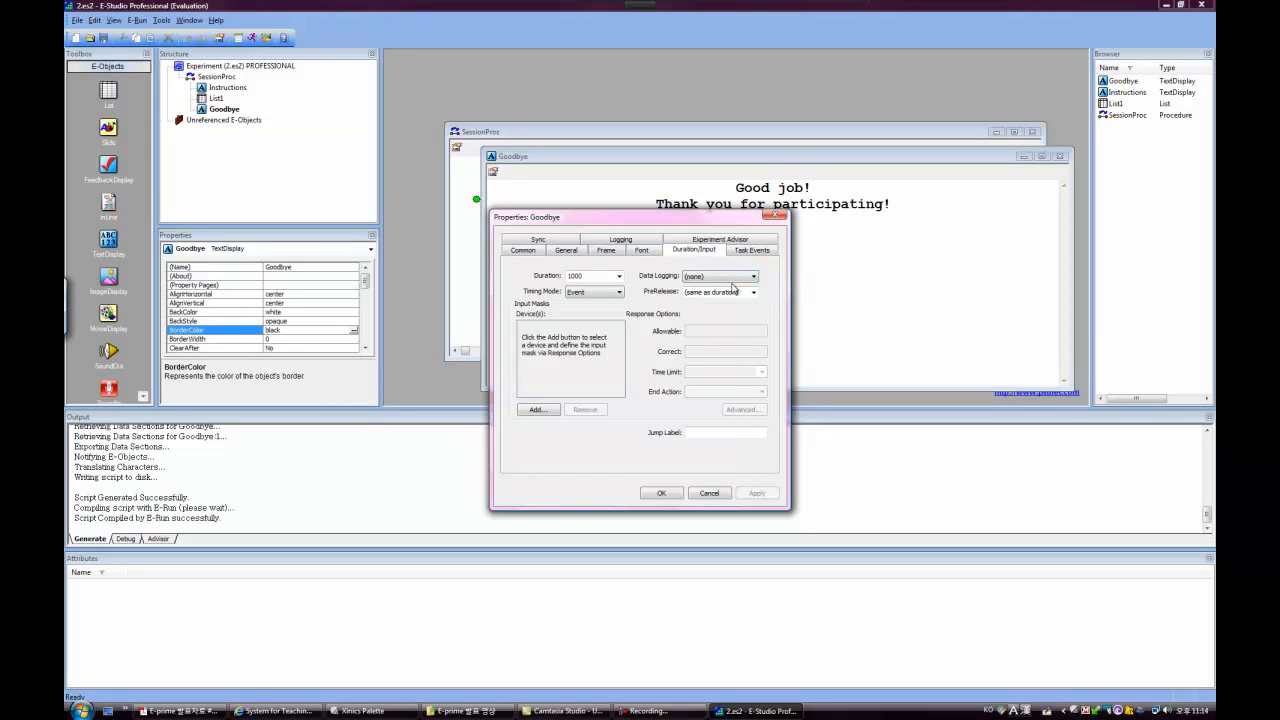
{"action": "left_click", "coordinate": [538, 409]}
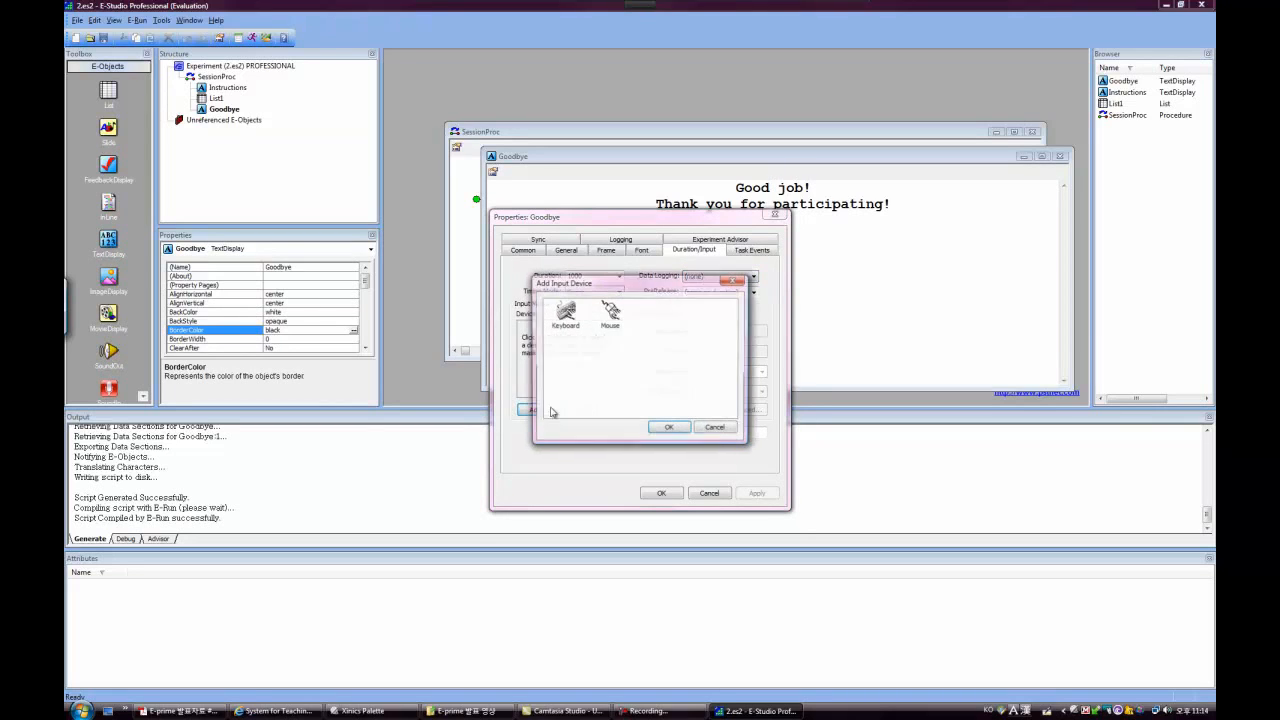
{"action": "left_click", "coordinate": [566, 314]}
{"action": "double_click", "coordinate": [611, 313]}
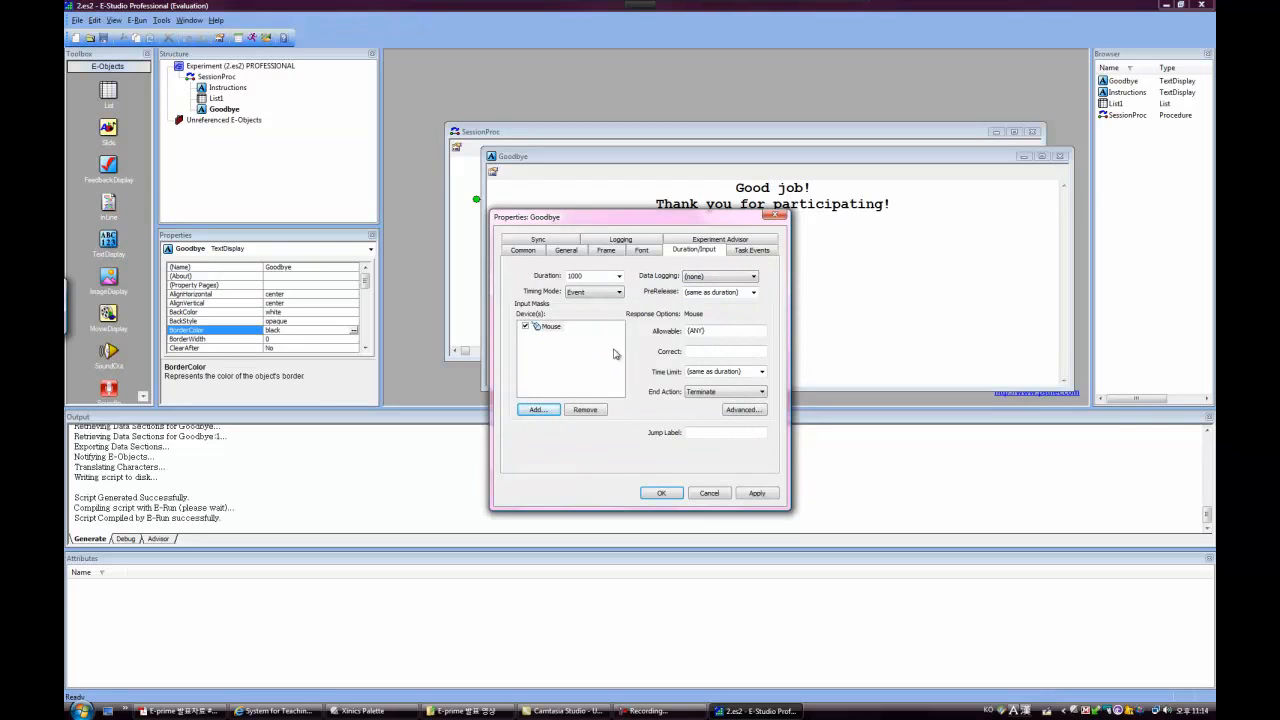
{"action": "left_click", "coordinate": [702, 333]}
{"action": "left_click", "coordinate": [757, 493]}
{"action": "left_click", "coordinate": [661, 493]}
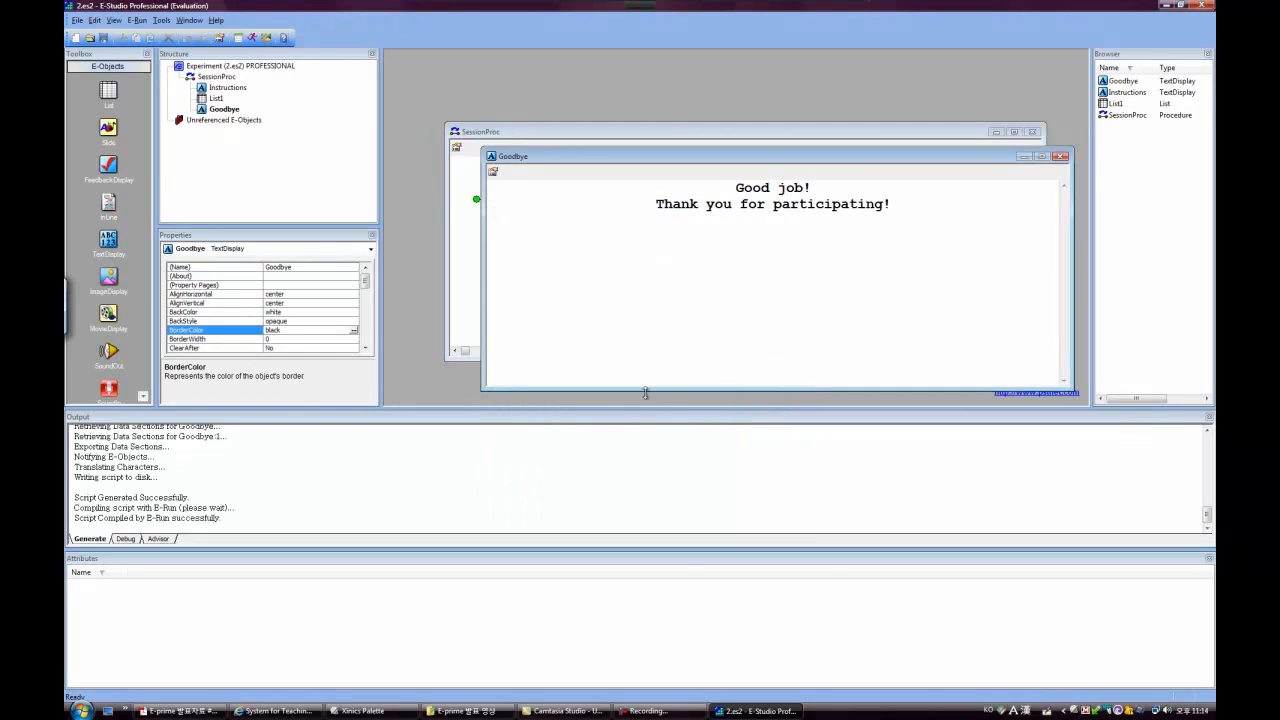
{"action": "left_click", "coordinate": [1061, 156]}
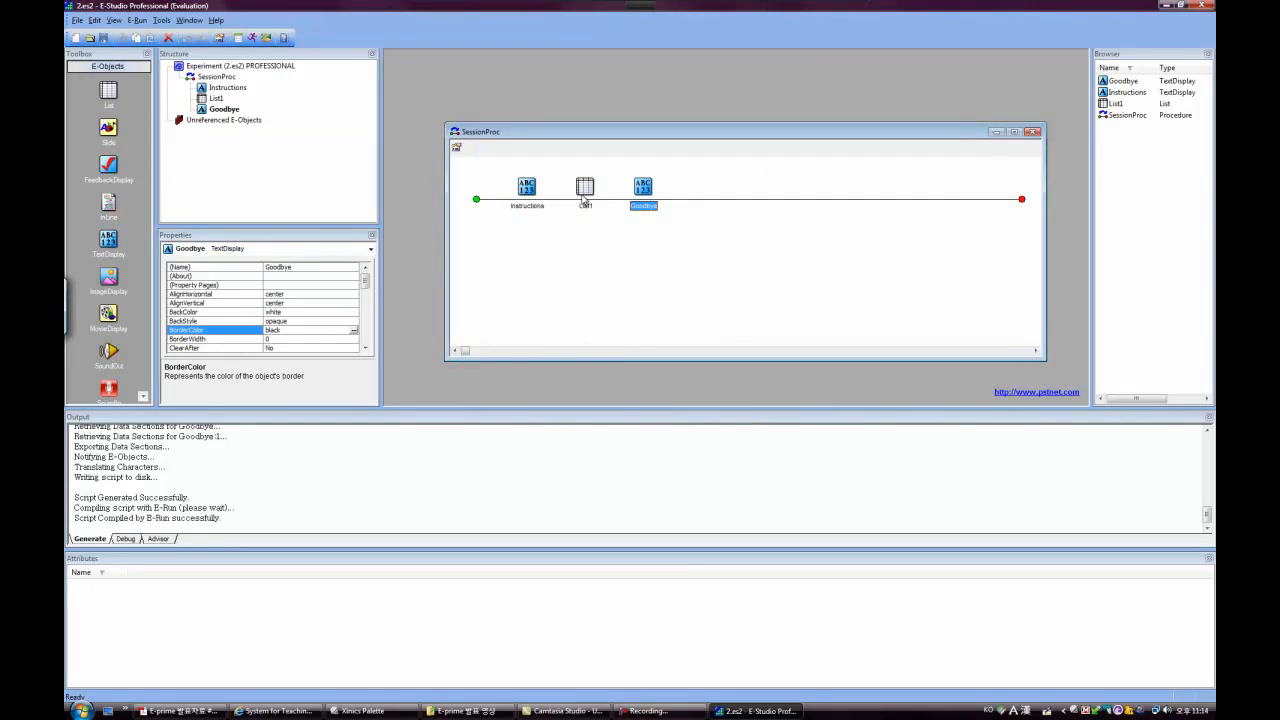
Examine List1's load method, selection order options and common properties without changing them.
{"action": "double_click", "coordinate": [584, 192]}
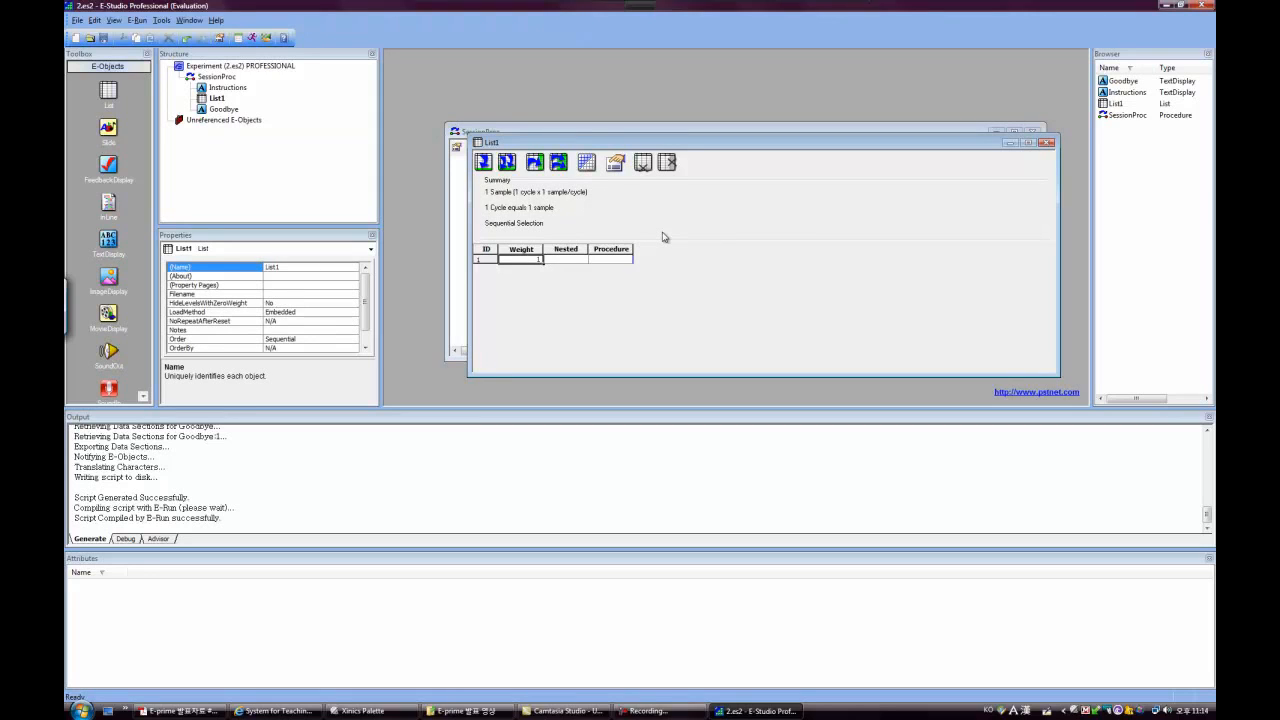
{"action": "left_click", "coordinate": [1049, 143]}
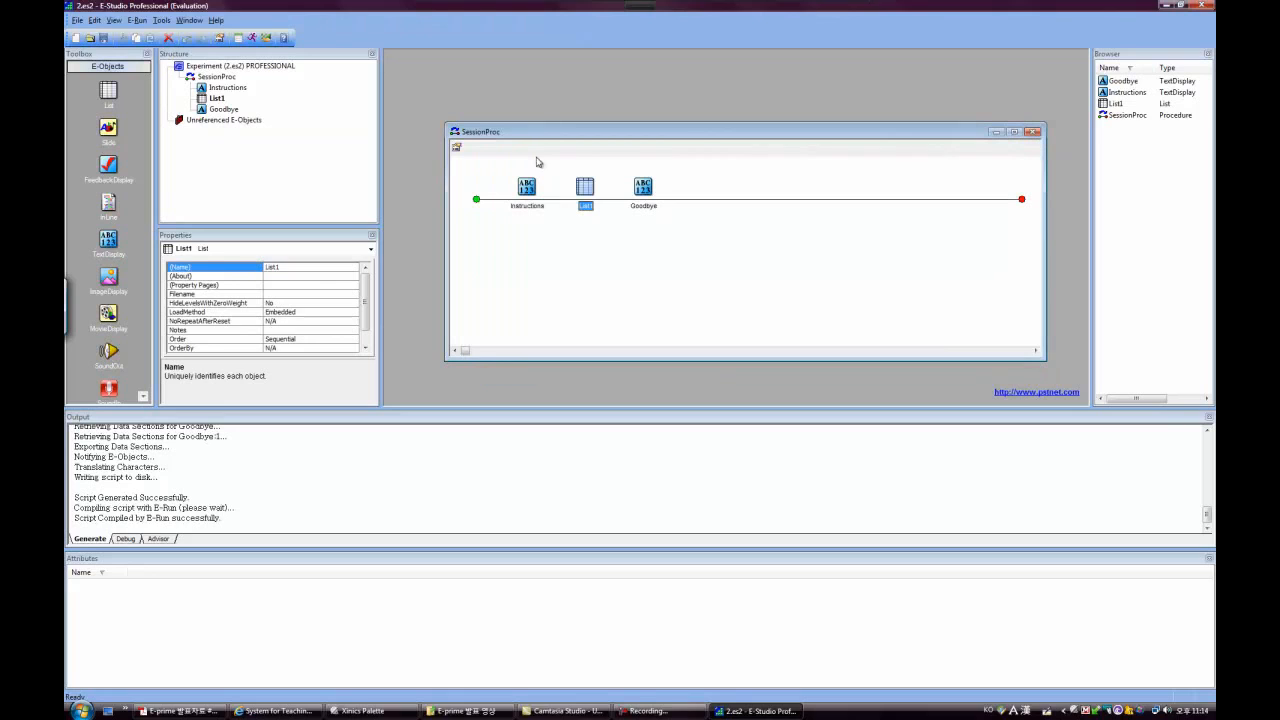
{"action": "double_click", "coordinate": [585, 192]}
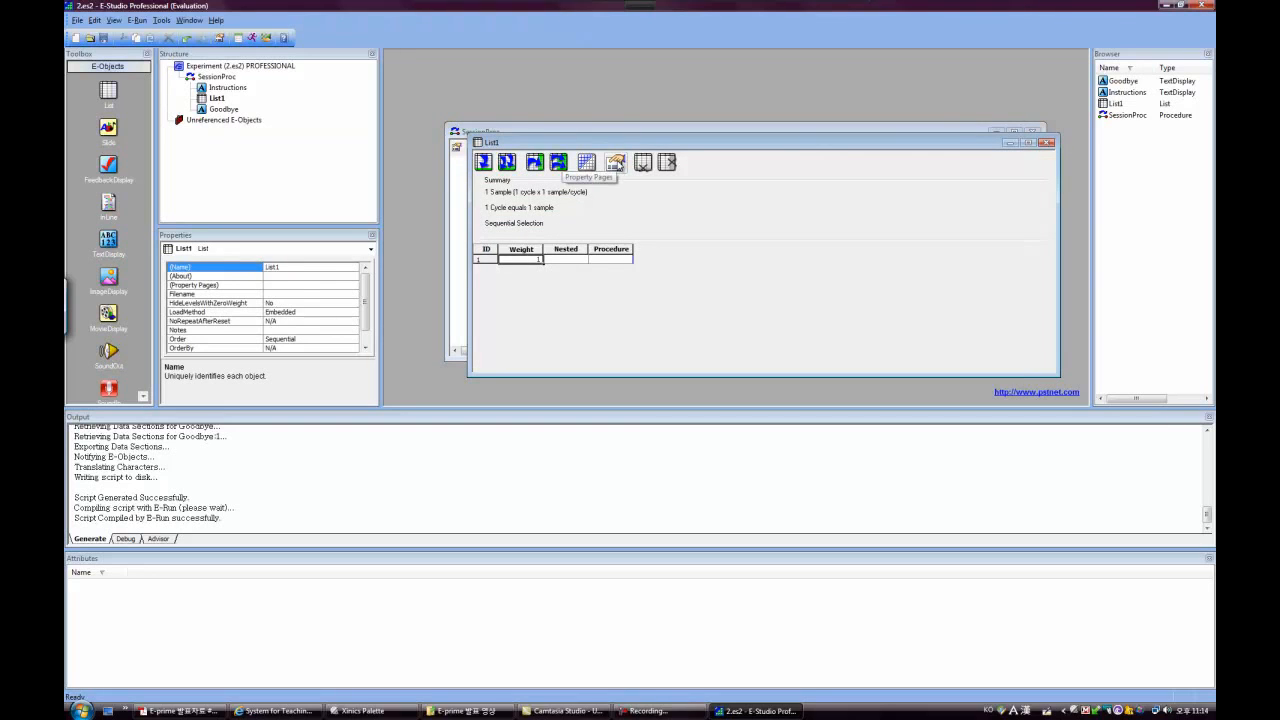
{"action": "left_click", "coordinate": [617, 164]}
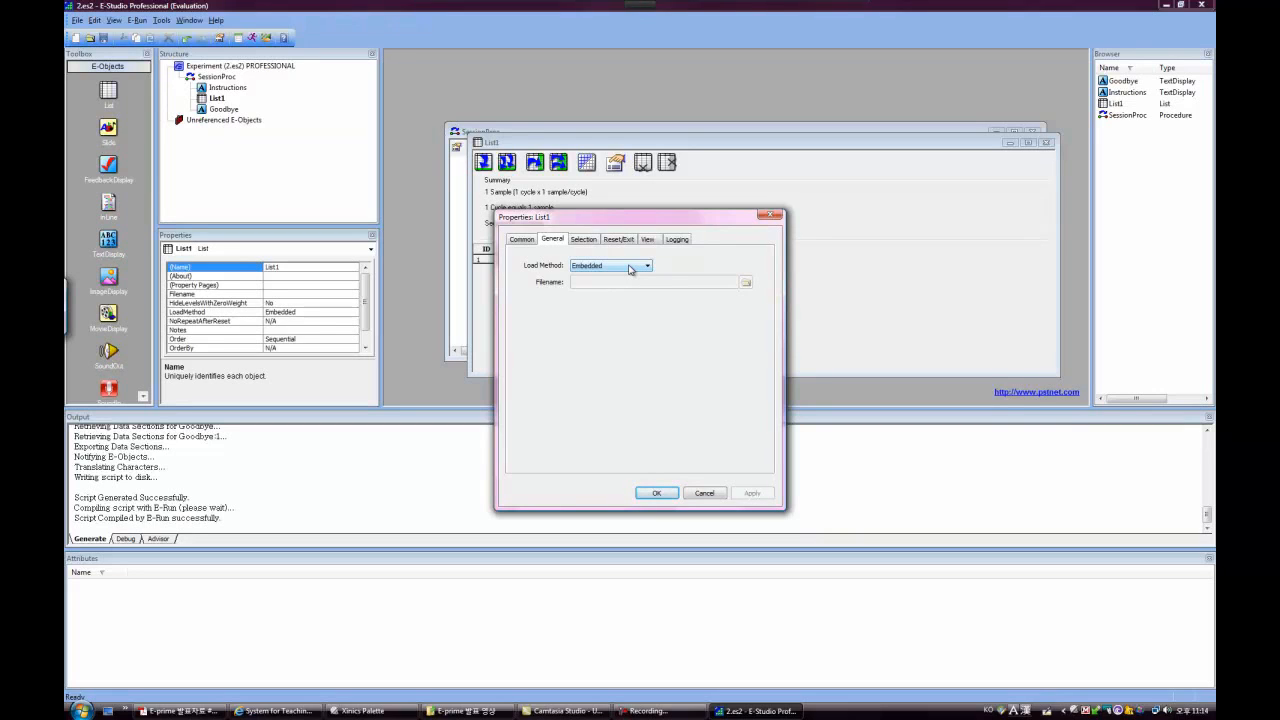
{"action": "left_click_drag", "start_coordinate": [549, 218], "coordinate": [677, 245]}
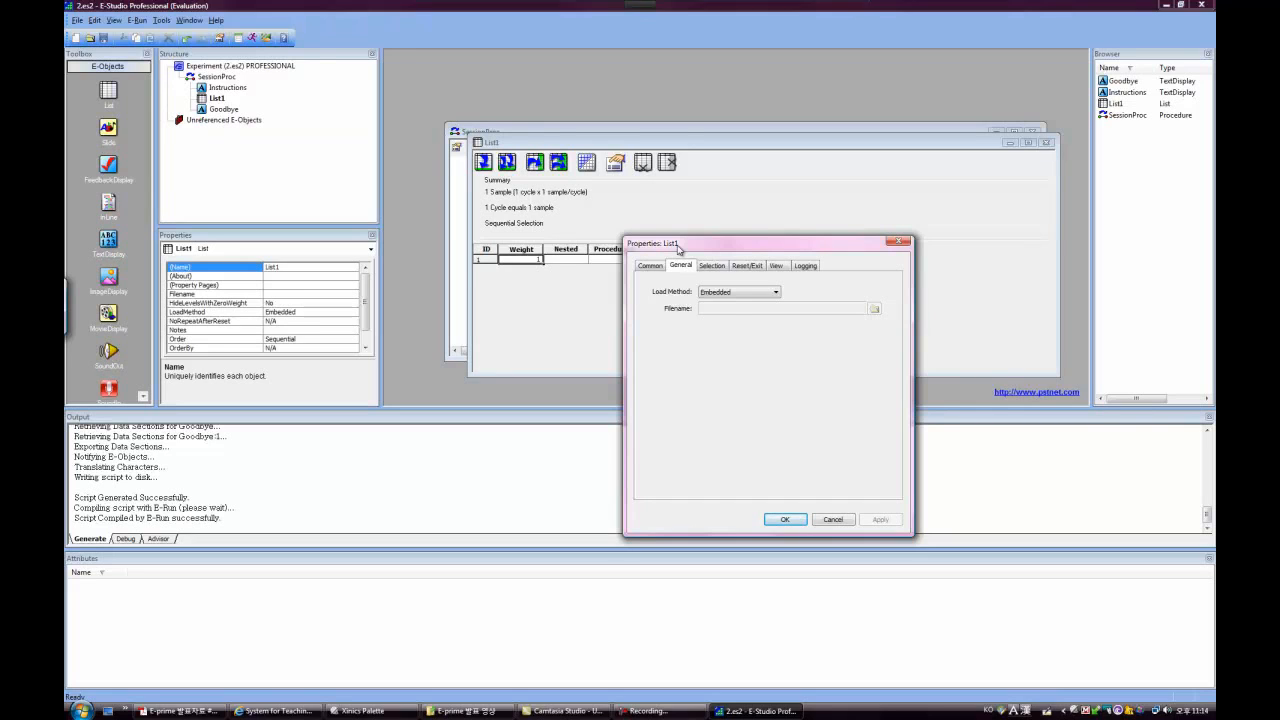
{"action": "left_click", "coordinate": [730, 293]}
{"action": "left_click", "coordinate": [731, 295]}
{"action": "left_click", "coordinate": [716, 266]}
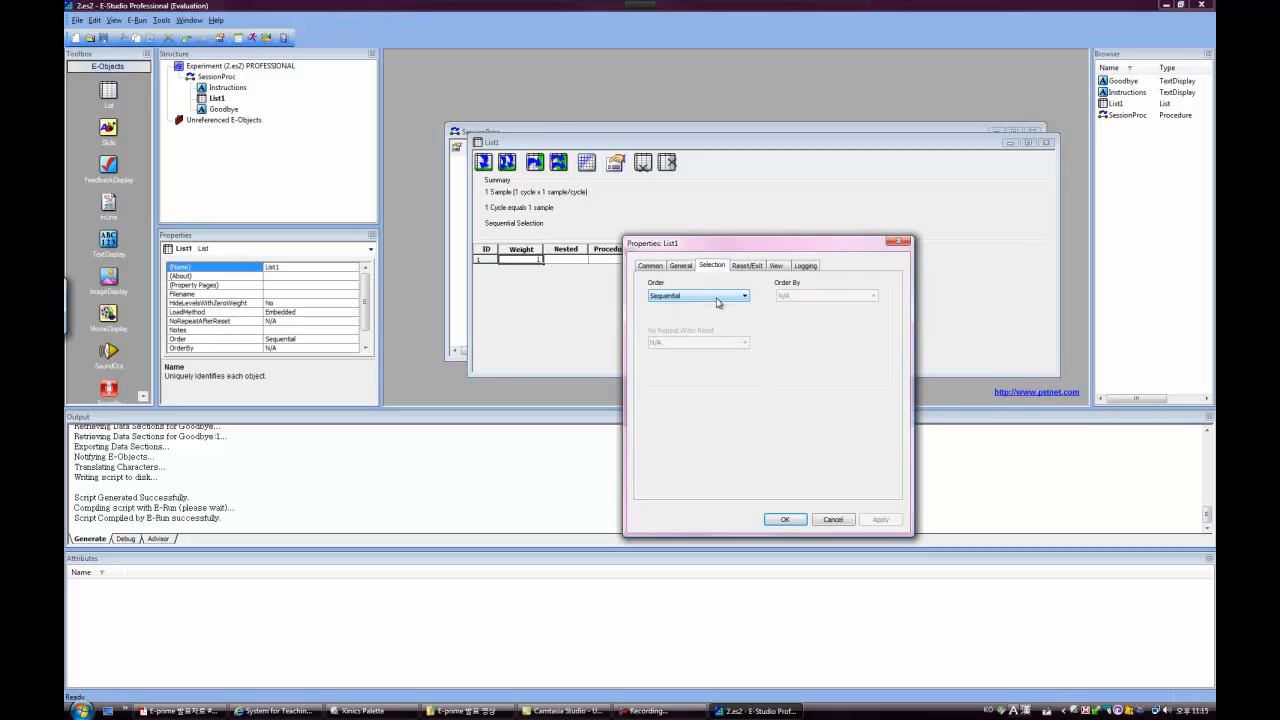
{"action": "left_click", "coordinate": [717, 298]}
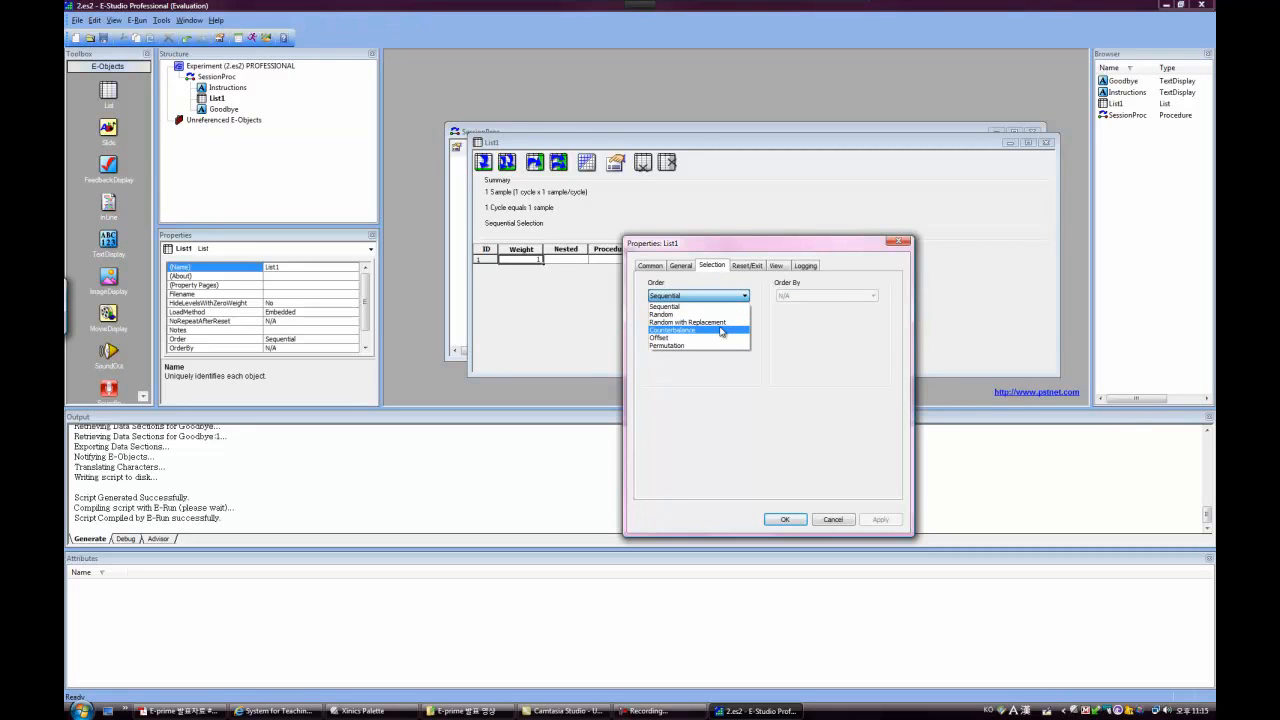
{"action": "left_click", "coordinate": [721, 306]}
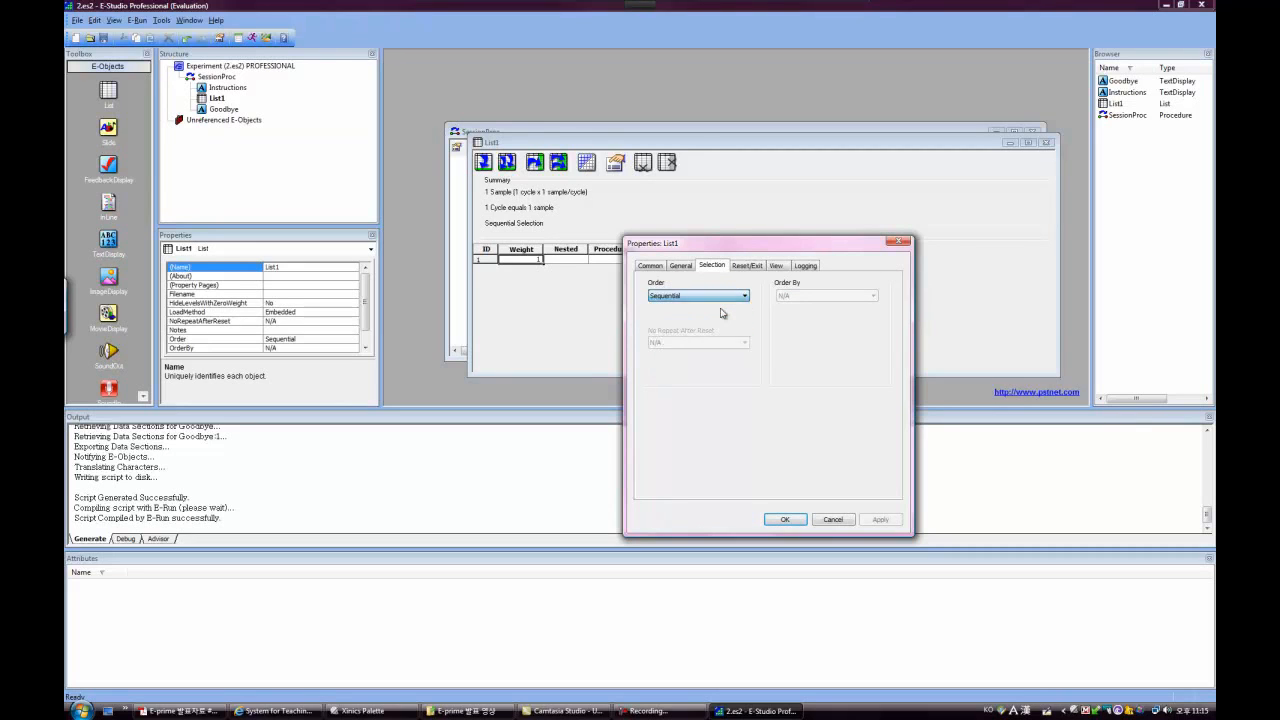
{"action": "left_click", "coordinate": [650, 265]}
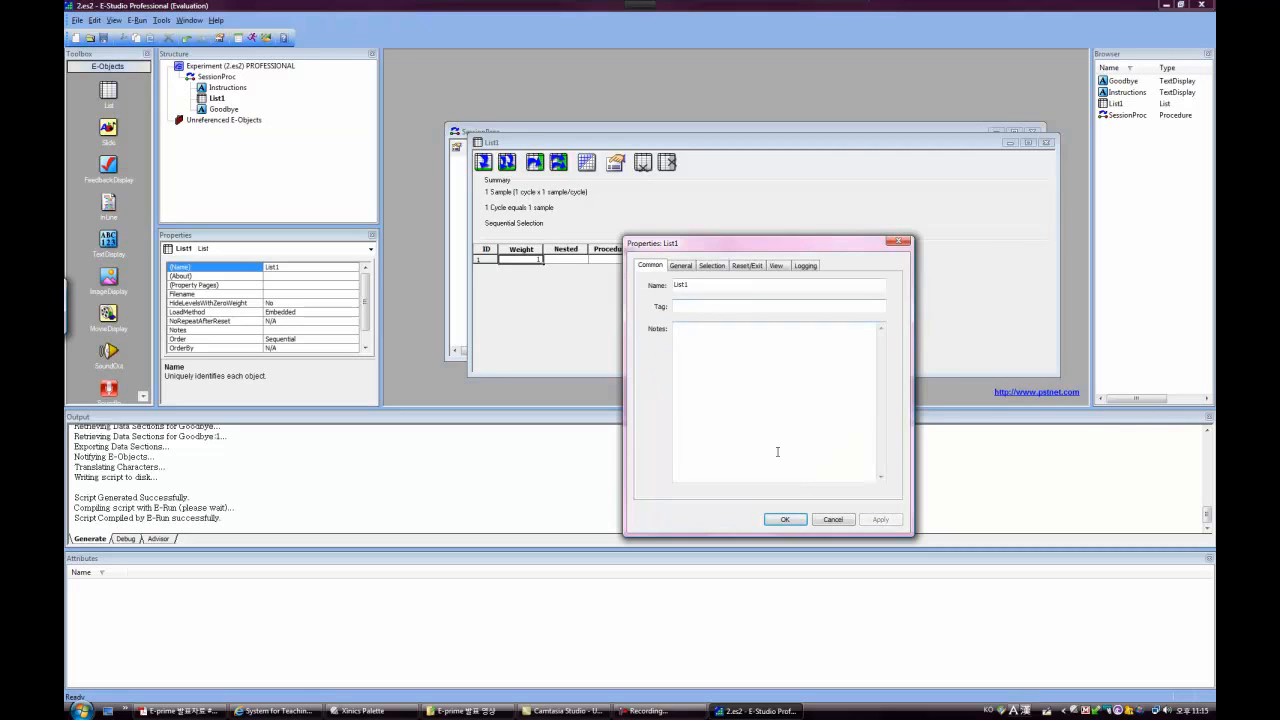
{"action": "left_click", "coordinate": [797, 522]}
Assign a new procedure named TrialProc to List1's first level, create it and make it the default for new levels.
{"action": "left_click", "coordinate": [620, 260]}
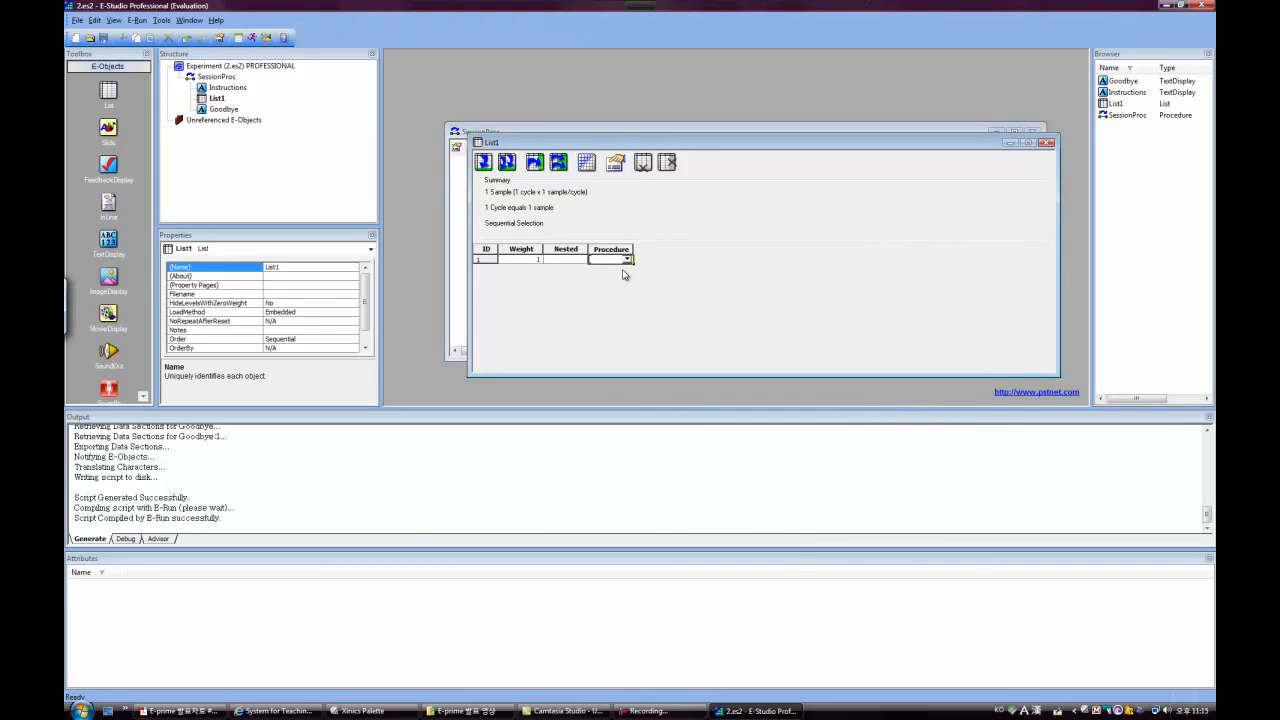
{"action": "type", "text": "TrialProc"}
{"action": "key", "text": "Return"}
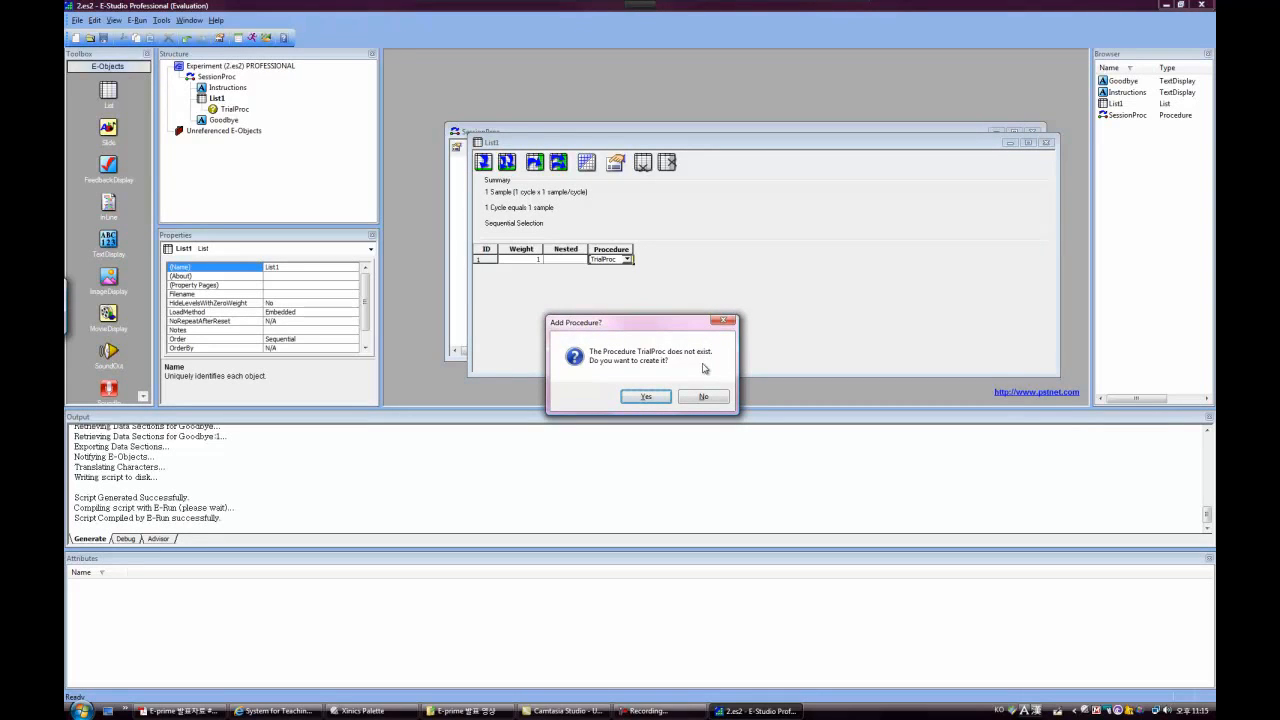
{"action": "left_click", "coordinate": [651, 398]}
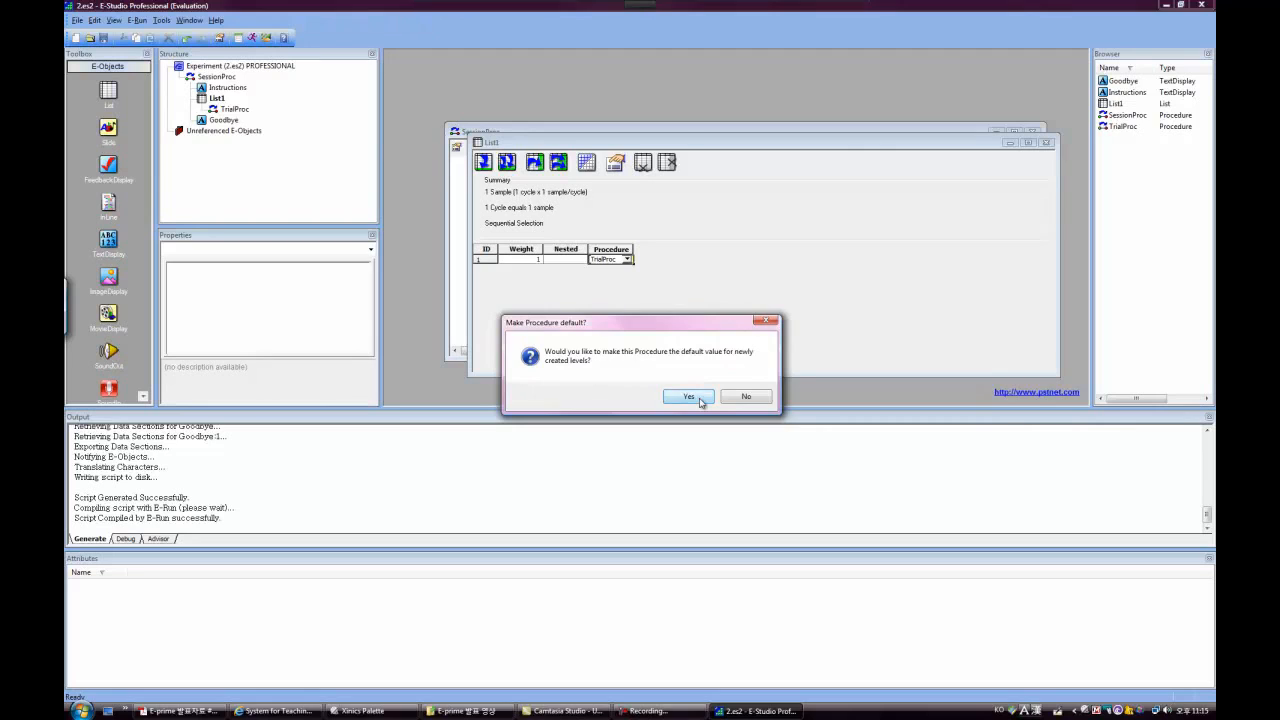
{"action": "left_click", "coordinate": [692, 397]}
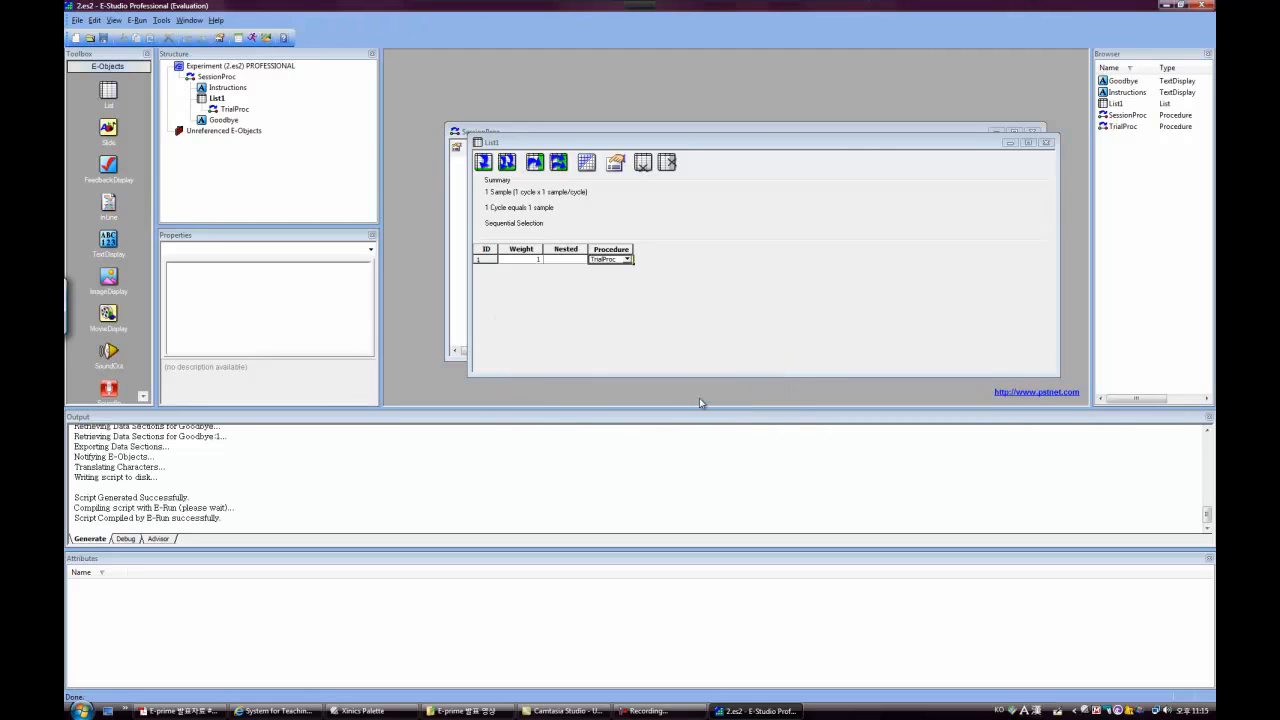
{"action": "left_click", "coordinate": [667, 272]}
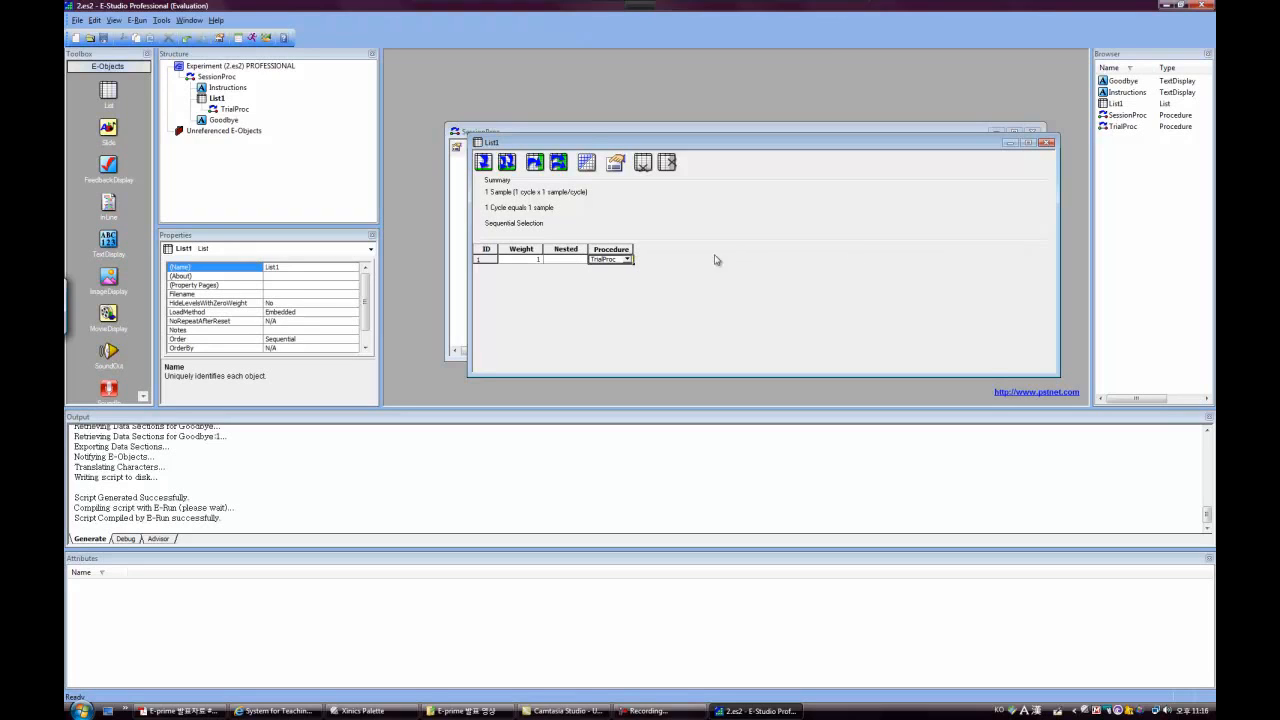
Add an attribute named Word to List1.
{"action": "left_click", "coordinate": [535, 162]}
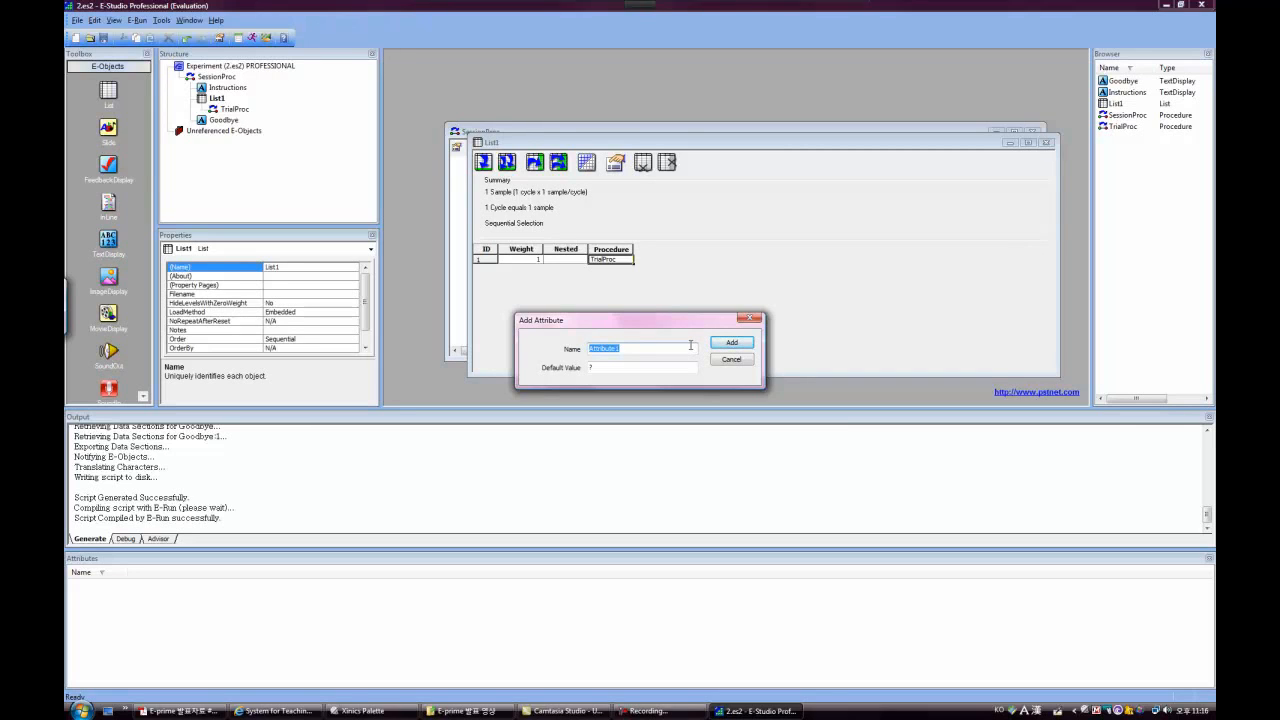
{"action": "type", "text": "Word"}
{"action": "key", "text": "Return"}
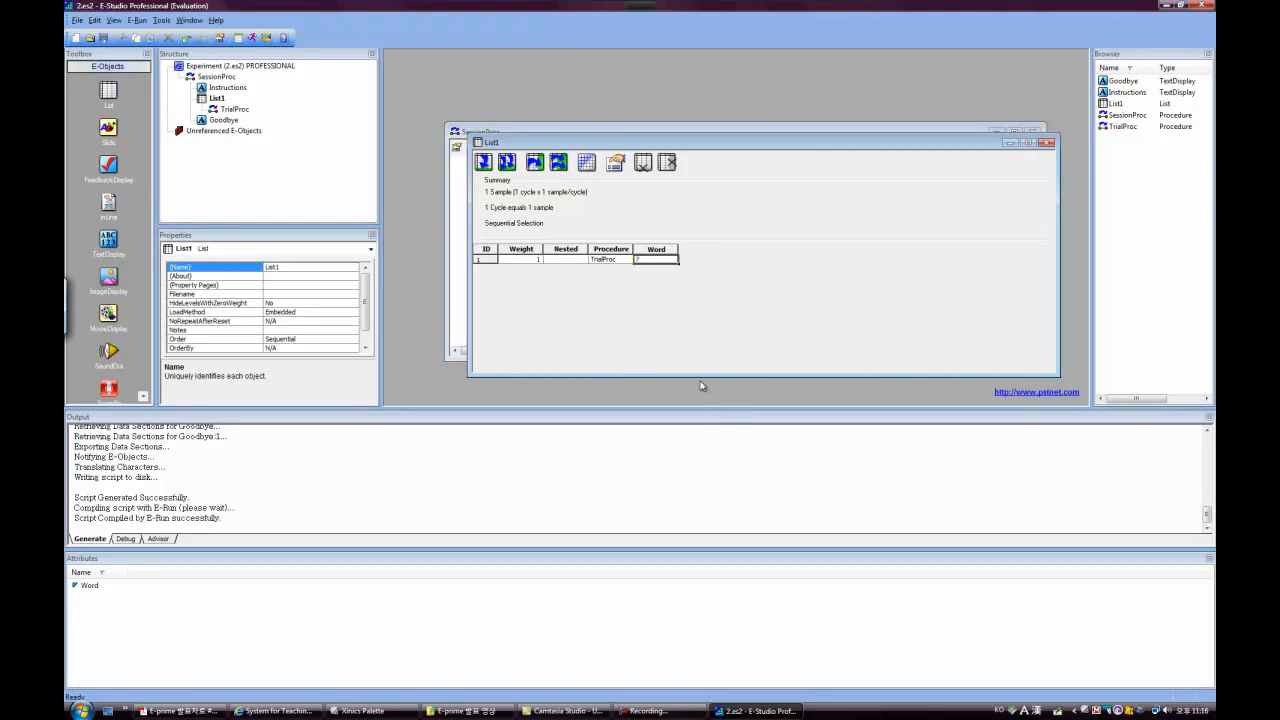
Add two more attributes to List1 and rename them Target and Match_NonMatch.
{"action": "left_click", "coordinate": [558, 162]}
{"action": "type", "text": "2"}
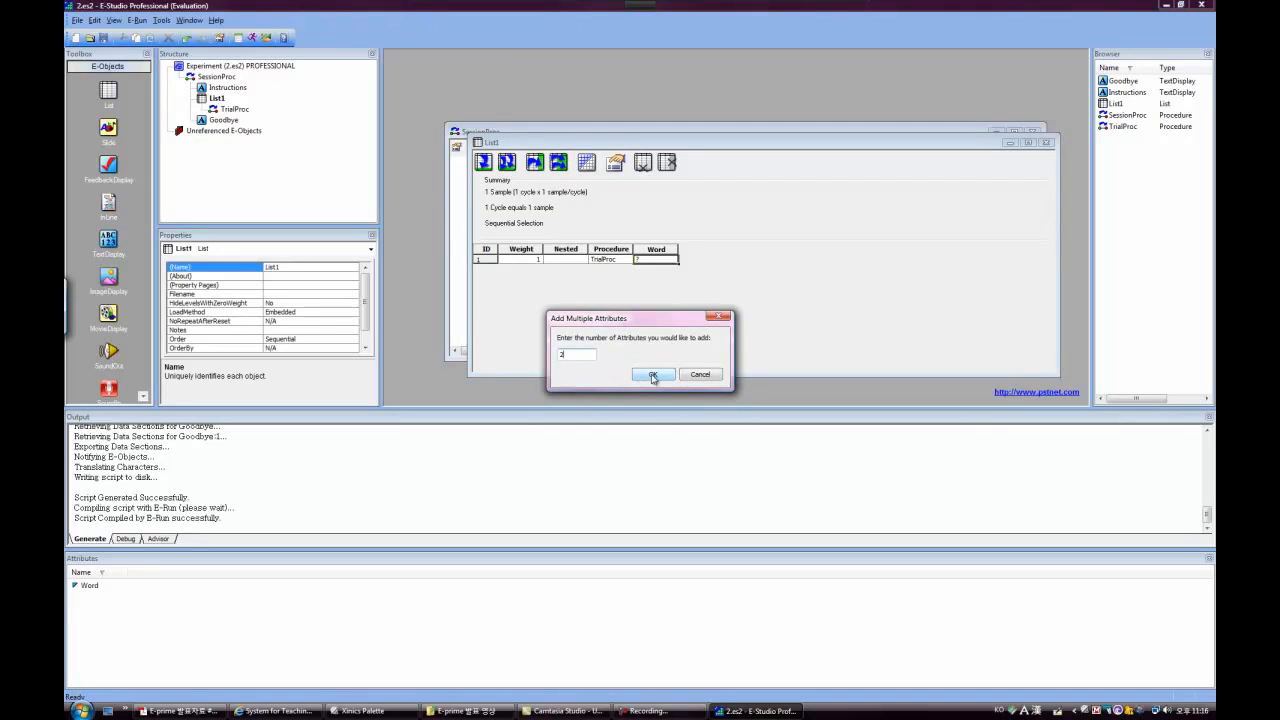
{"action": "left_click", "coordinate": [652, 374]}
{"action": "double_click", "coordinate": [690, 250]}
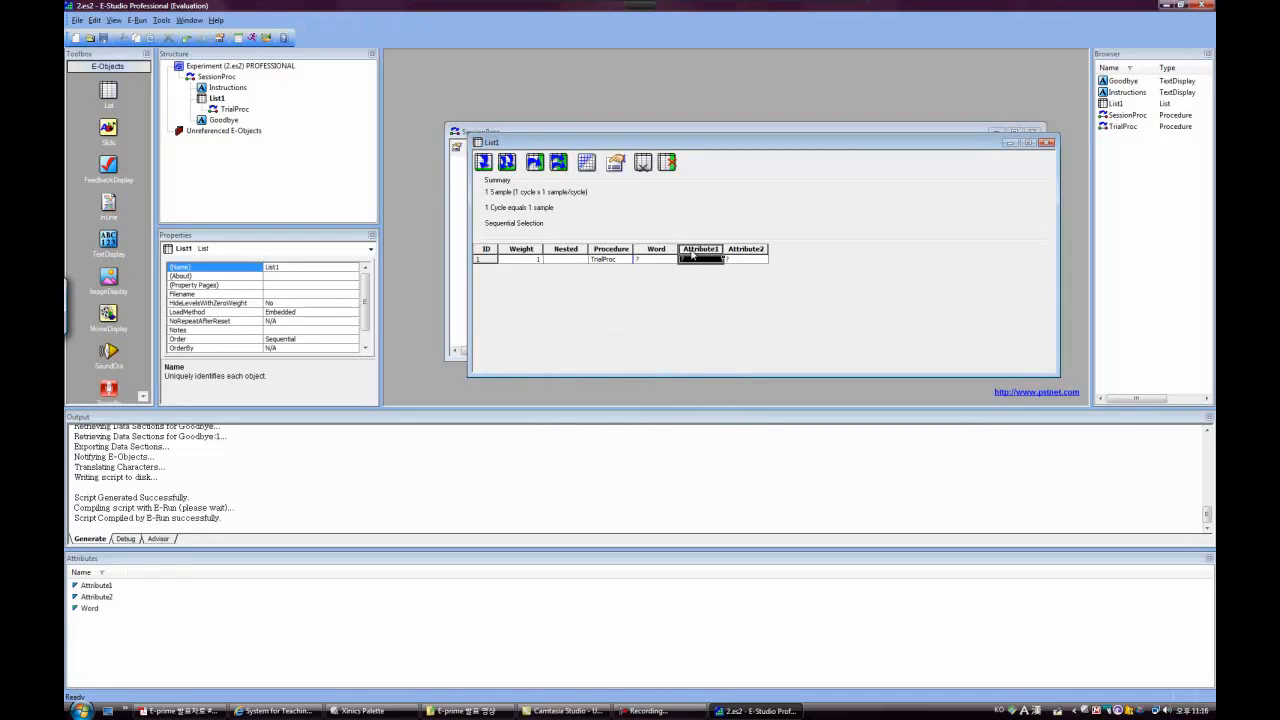
{"action": "left_click", "coordinate": [641, 348]}
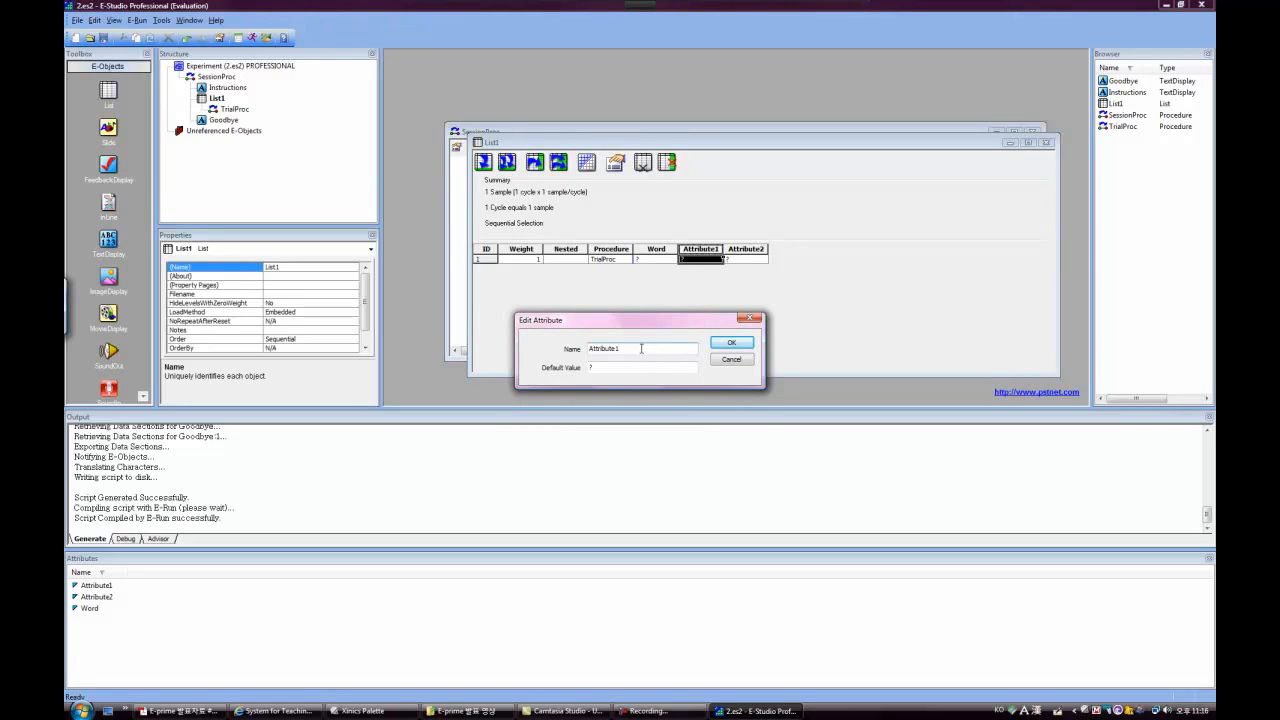
{"action": "double_click", "coordinate": [641, 348]}
{"action": "type", "text": "Target"}
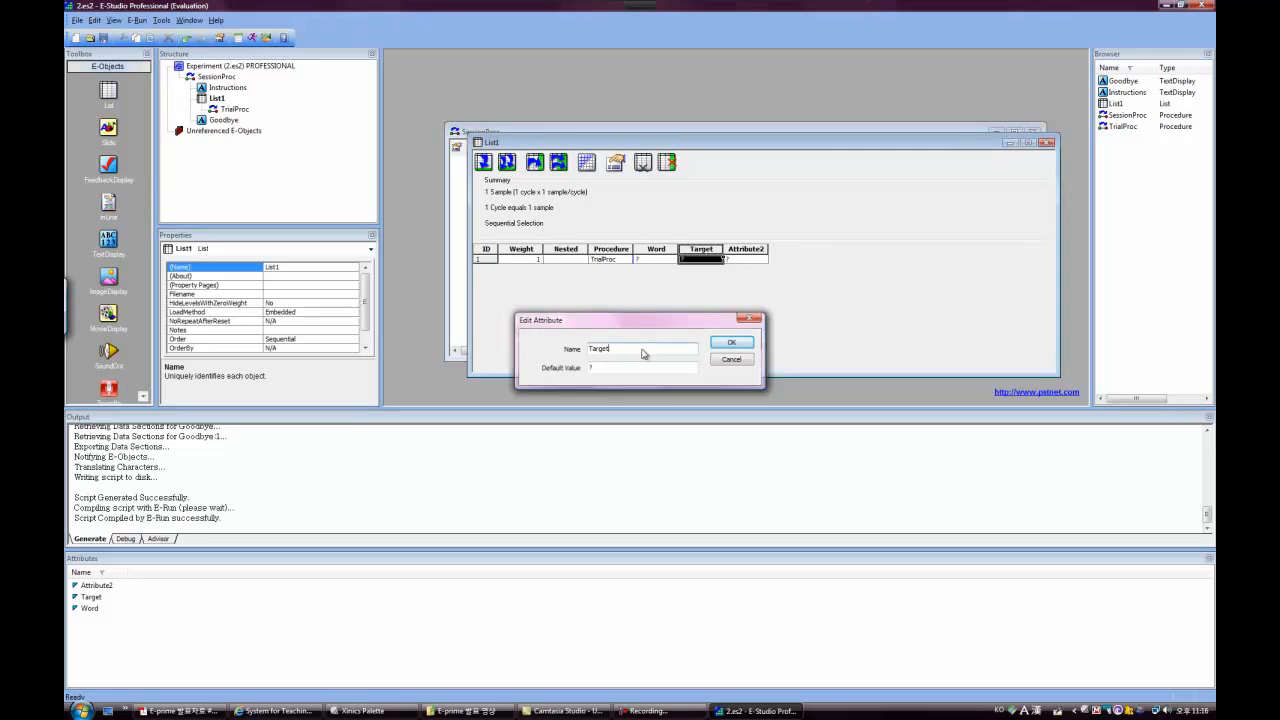
{"action": "key", "text": "Return"}
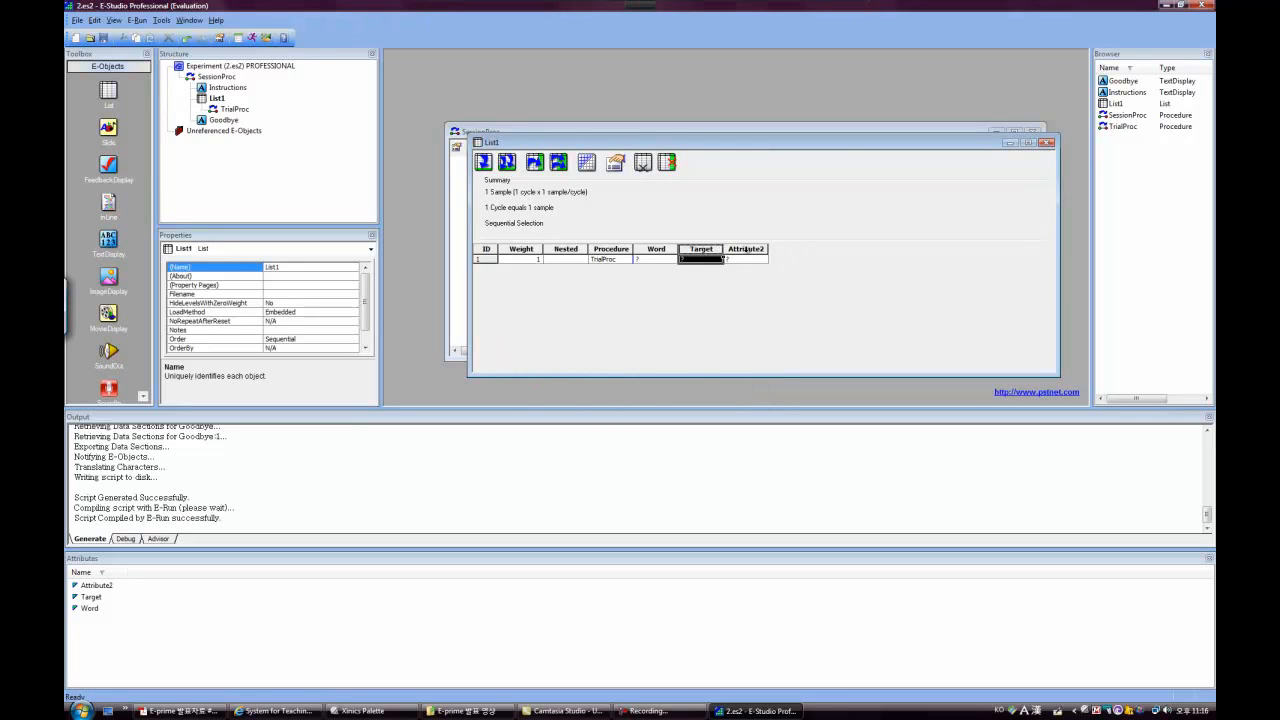
{"action": "double_click", "coordinate": [746, 249]}
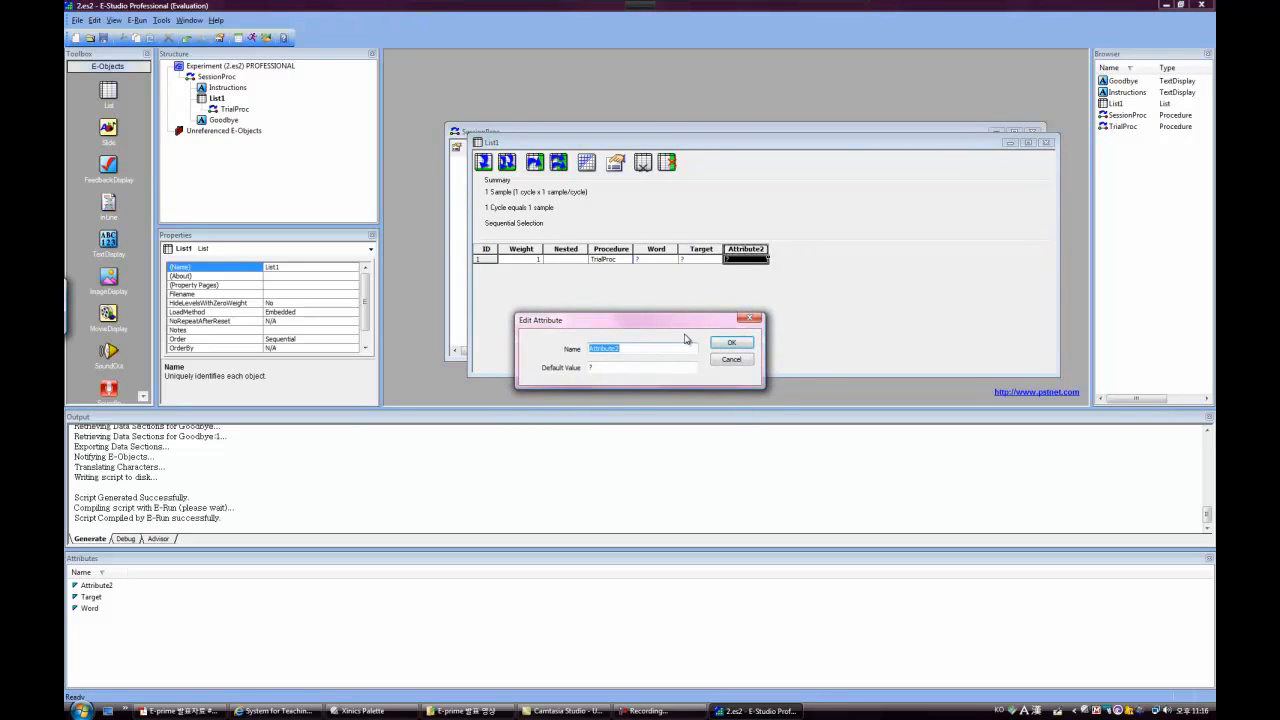
{"action": "type", "text": "Match_NonMatch"}
{"action": "key", "text": "Return"}
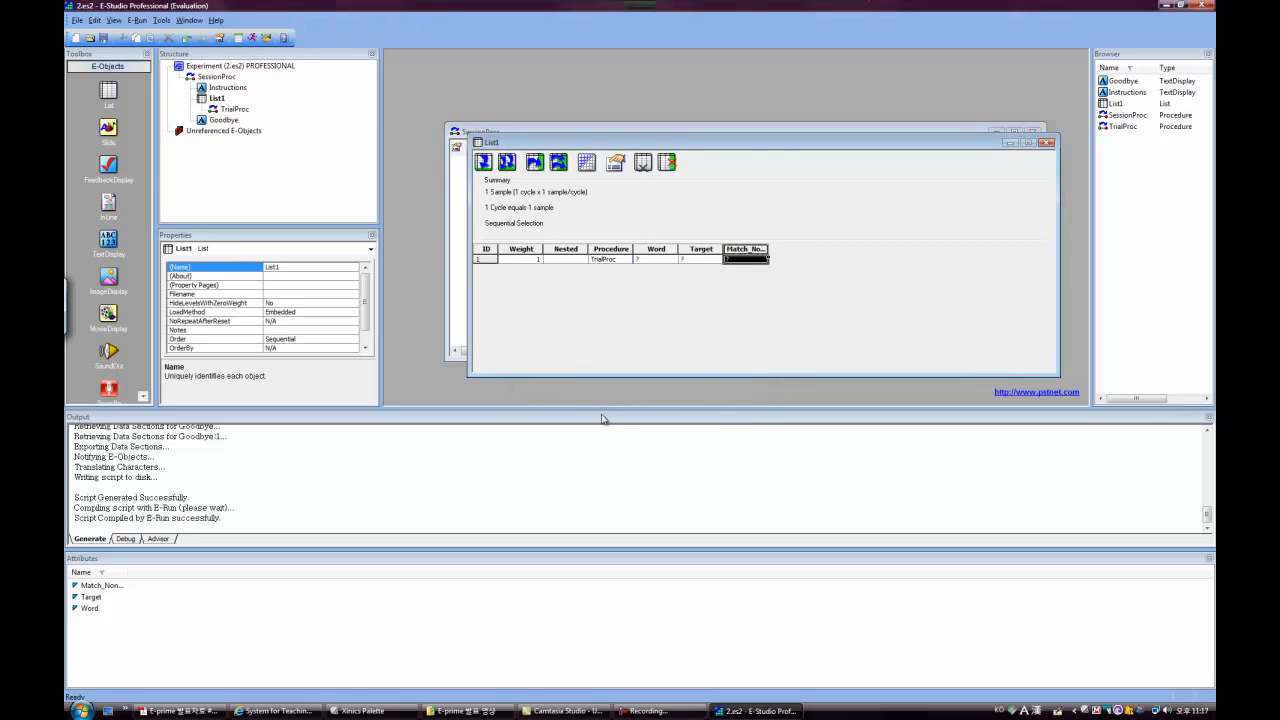
Add another attribute named CorrecAnswer to List1.
{"action": "right_click", "coordinate": [745, 251]}
{"action": "left_click", "coordinate": [781, 361]}
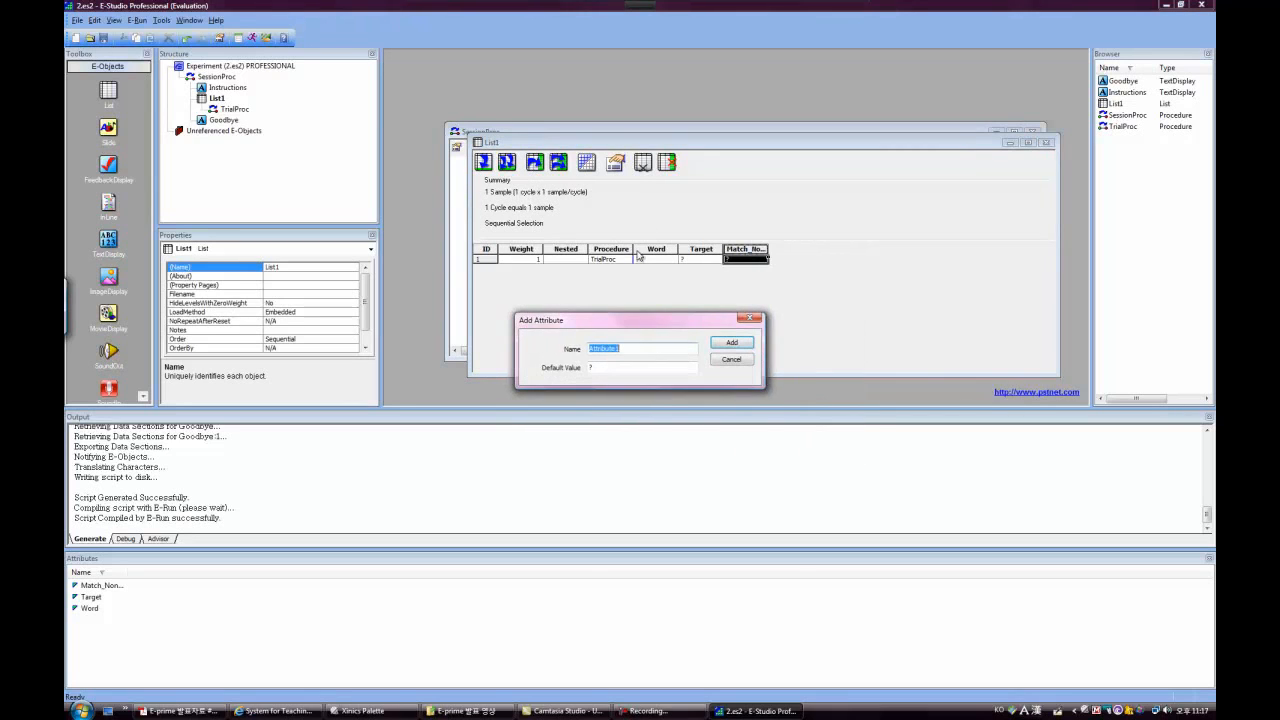
{"action": "type", "text": "CorrecAnswer"}
{"action": "key", "text": "Return"}
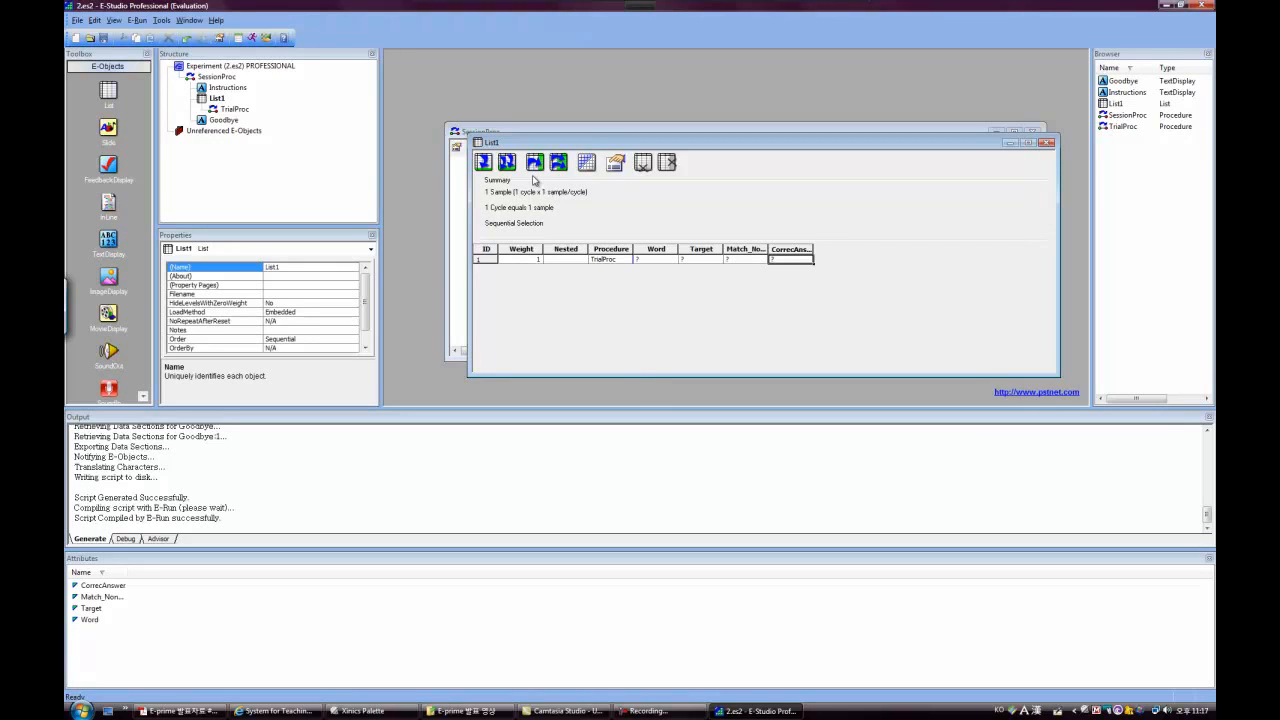
Add four more levels to List1.
{"action": "left_click", "coordinate": [507, 162]}
{"action": "type", "text": "4"}
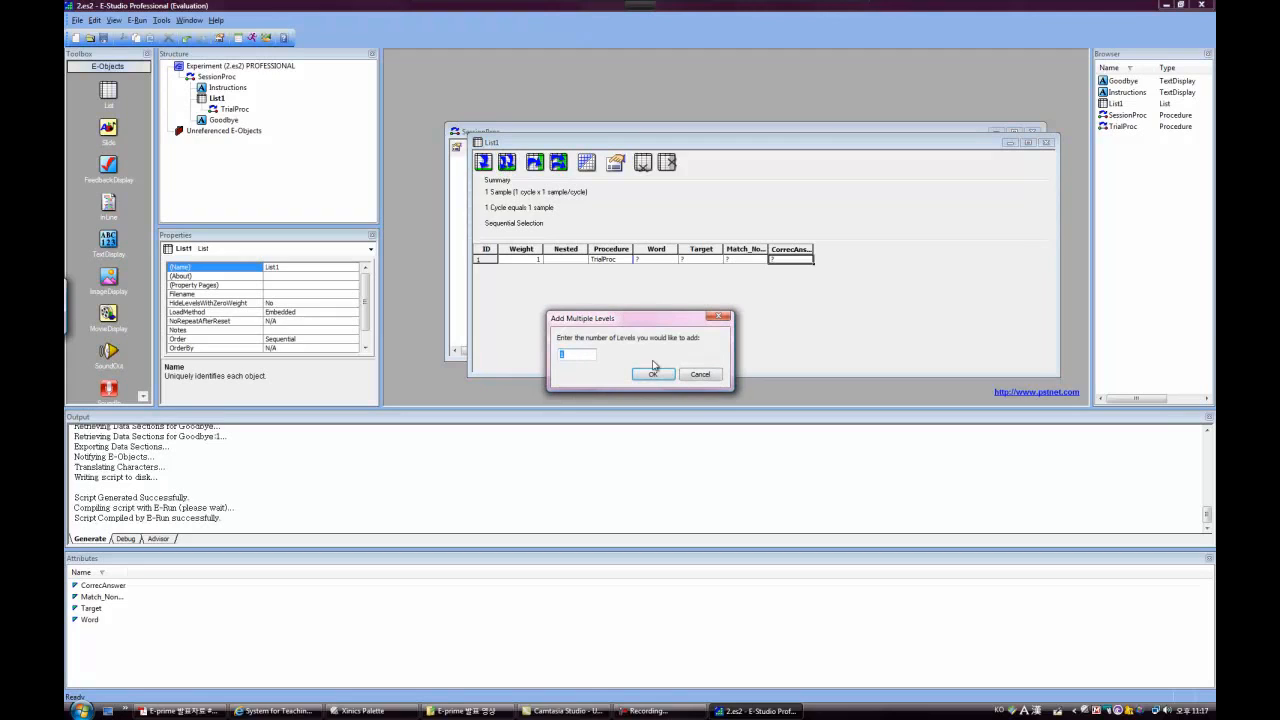
{"action": "left_click", "coordinate": [655, 374]}
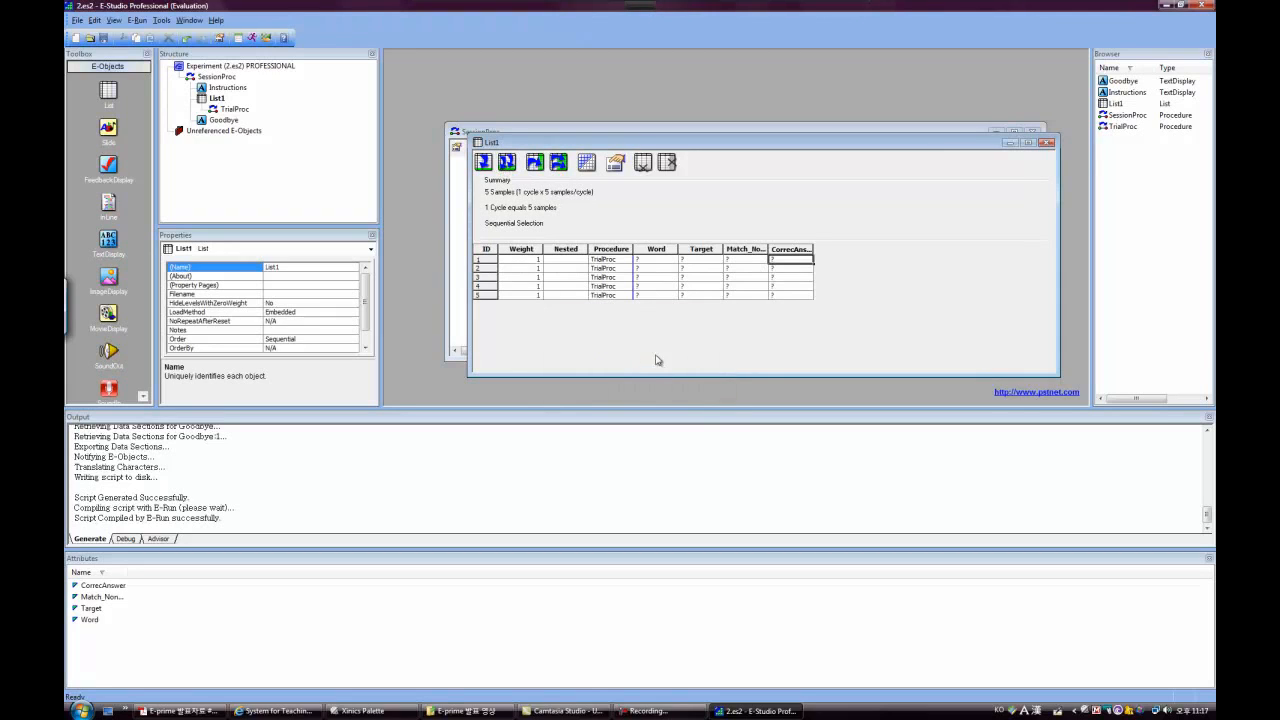
{"action": "left_click", "coordinate": [654, 262]}
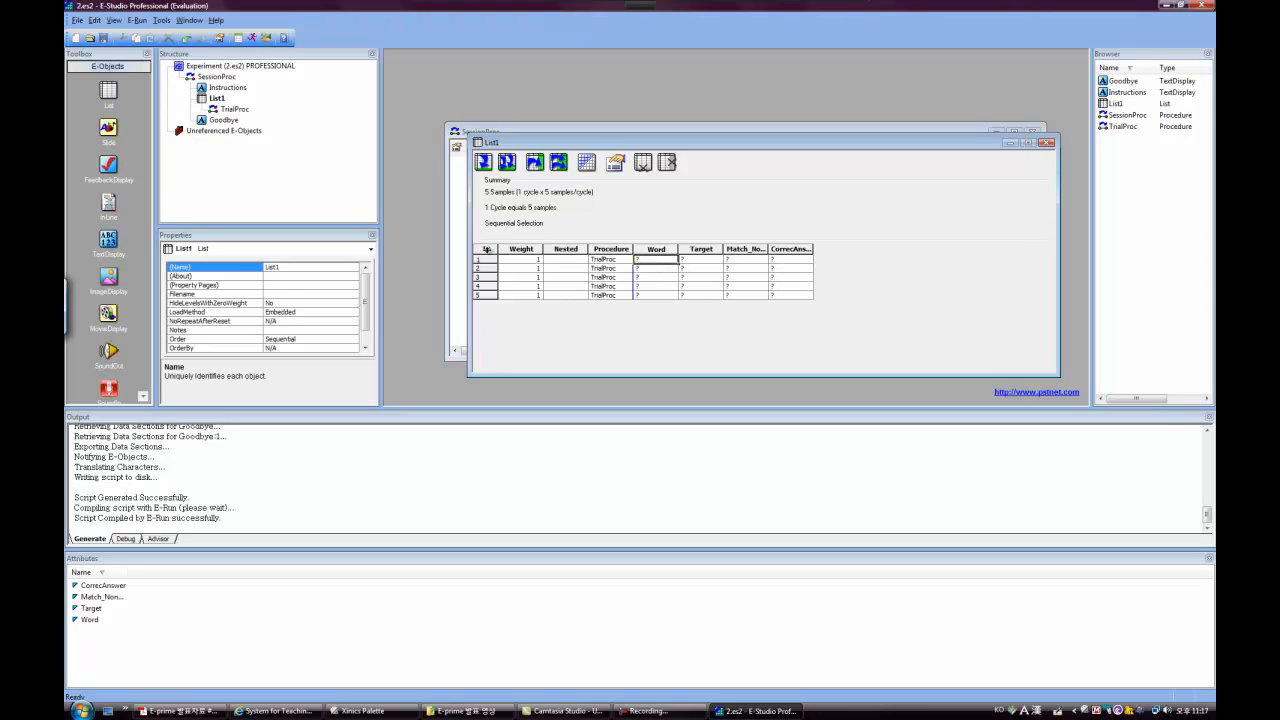
{"action": "double_click", "coordinate": [655, 249]}
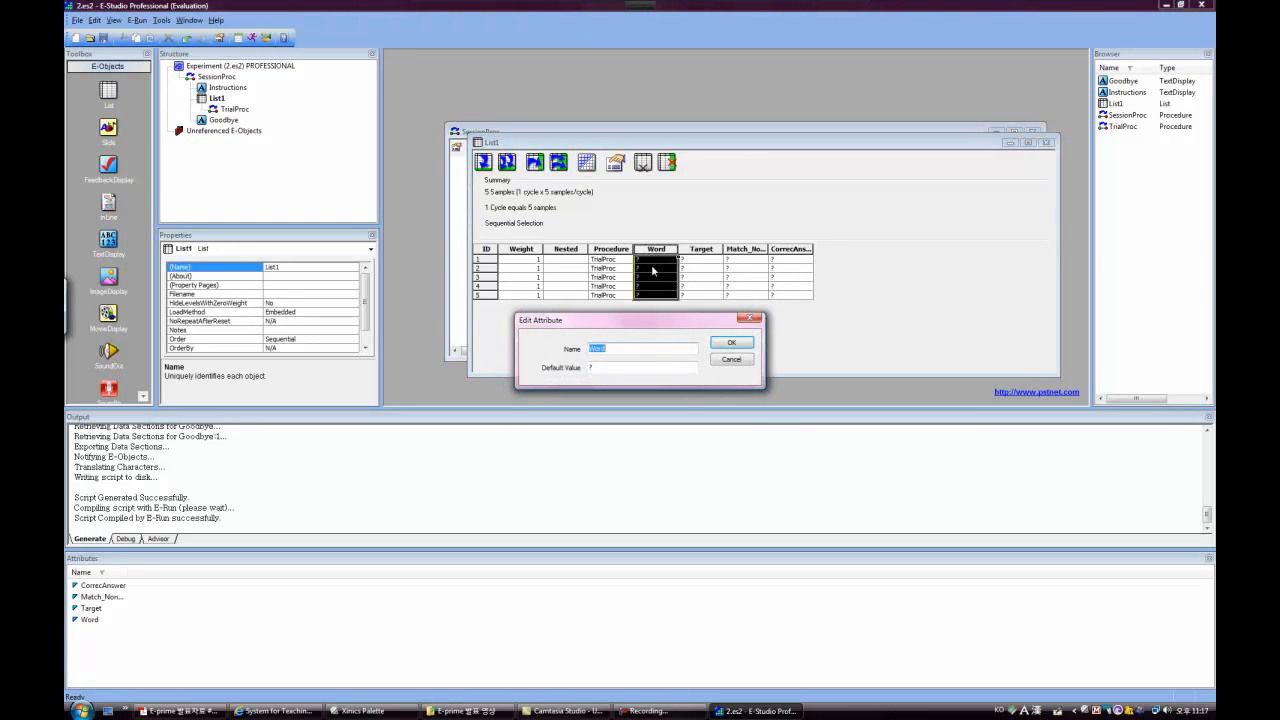
{"action": "left_click", "coordinate": [625, 366]}
{"action": "left_click", "coordinate": [731, 359]}
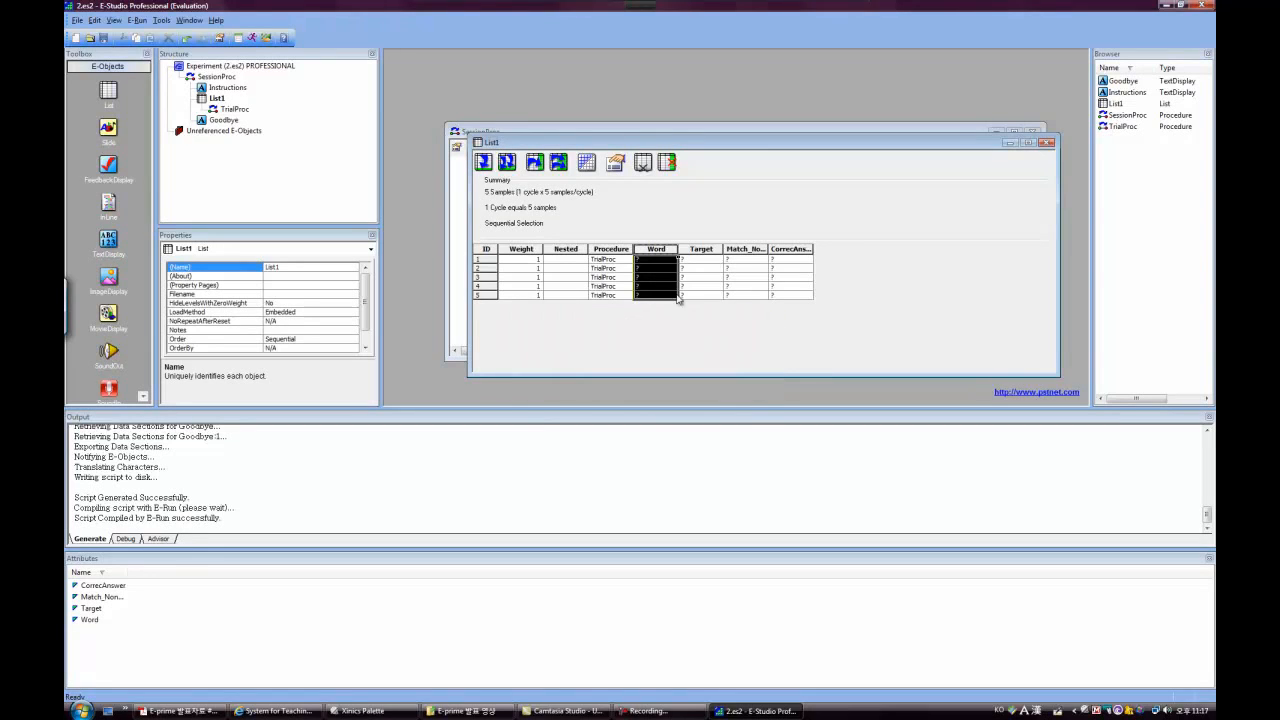
Fill the Word attribute of the five levels with Airplane, Sun, Sofa, Tree and Frog.
{"action": "left_click", "coordinate": [632, 260]}
{"action": "left_click", "coordinate": [653, 259]}
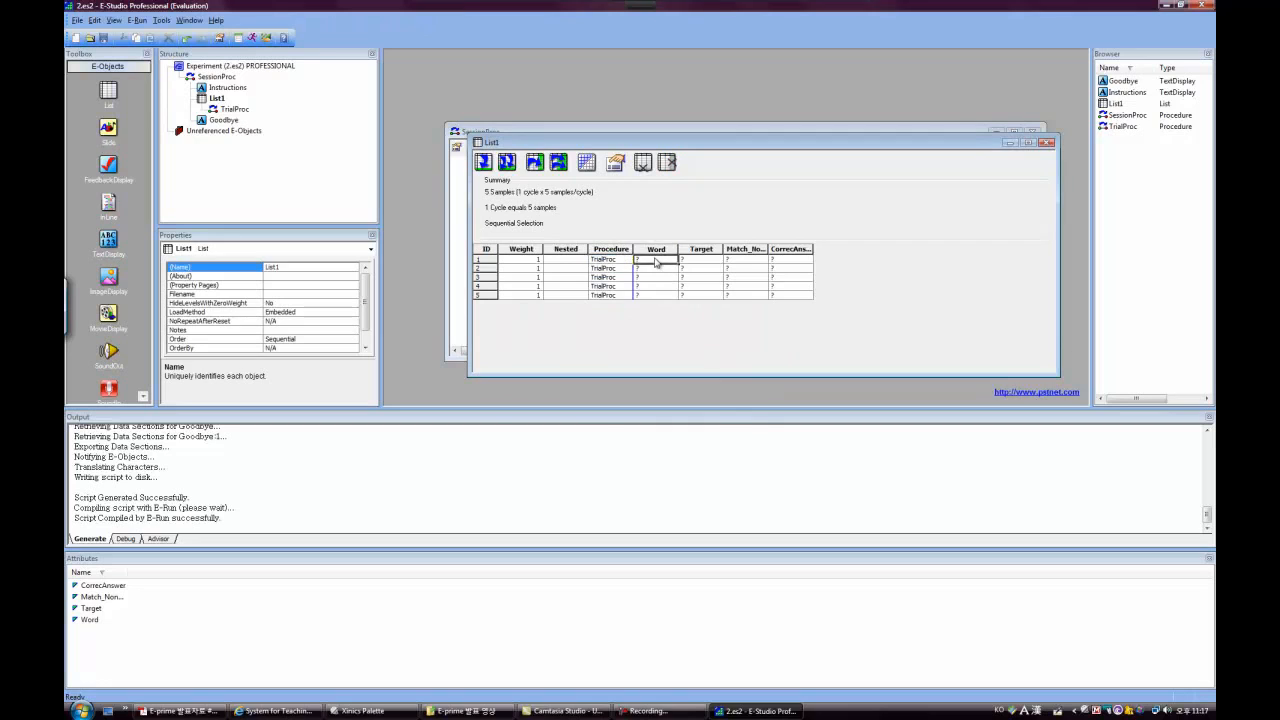
{"action": "type", "text": "Airplane"}
{"action": "left_click", "coordinate": [675, 267]}
{"action": "type", "text": "Sun"}
{"action": "key", "text": "Return"}
{"action": "type", "text": "Sofa"}
{"action": "key", "text": "Return"}
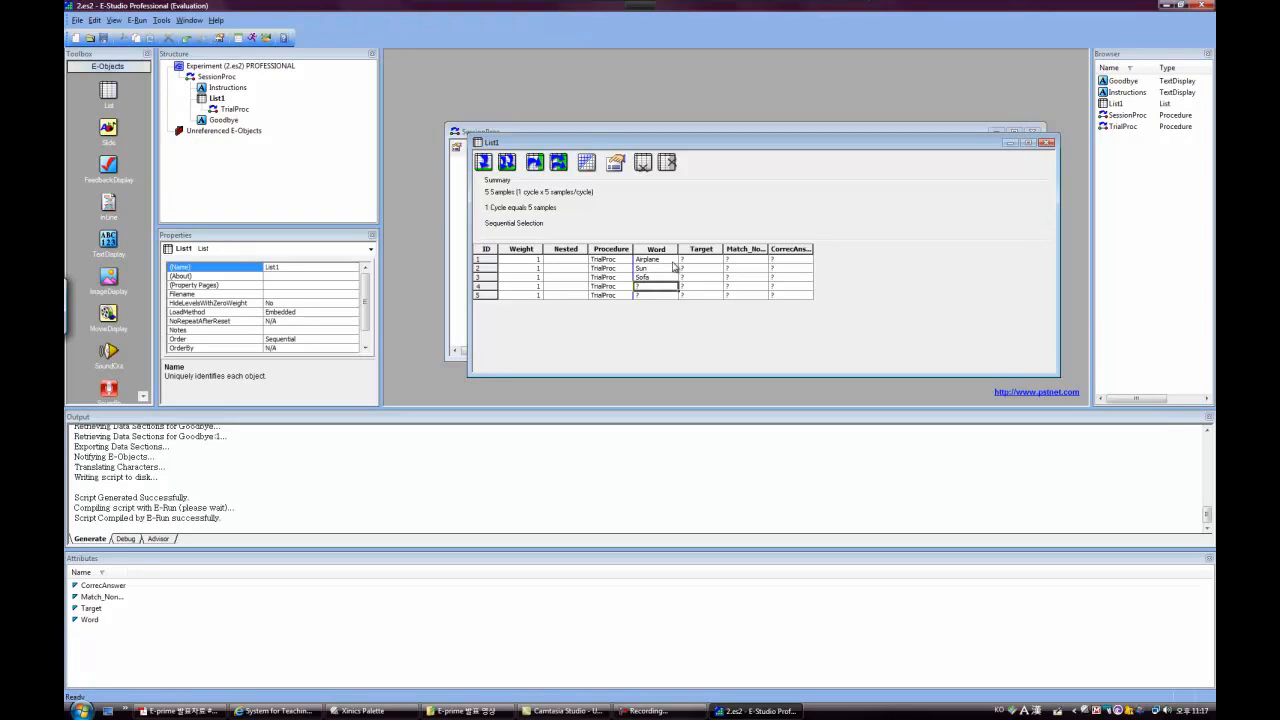
{"action": "type", "text": "Tree"}
{"action": "key", "text": "Return"}
{"action": "type", "text": "Frog"}
Fill the Target attribute of the five levels with Airplane.bmp, Frog.bmp, Sofa.bmp, Sun.bmp and Tree.bmp.
{"action": "key", "text": "Up"}
{"action": "key", "text": "Up"}
{"action": "key", "text": "Up"}
{"action": "key", "text": "Up"}
{"action": "key", "text": "Right"}
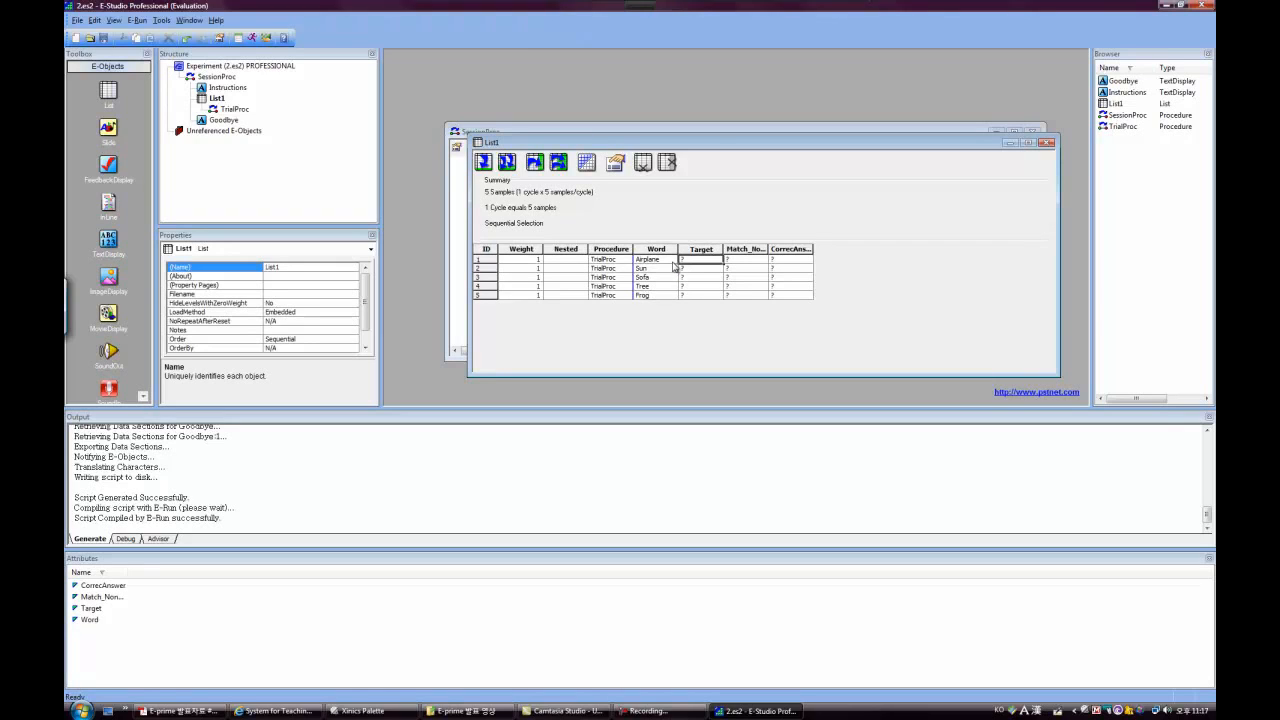
{"action": "type", "text": "Airplane.bmp"}
{"action": "key", "text": "Return"}
{"action": "type", "text": "Frog.bmp"}
{"action": "key", "text": "Return"}
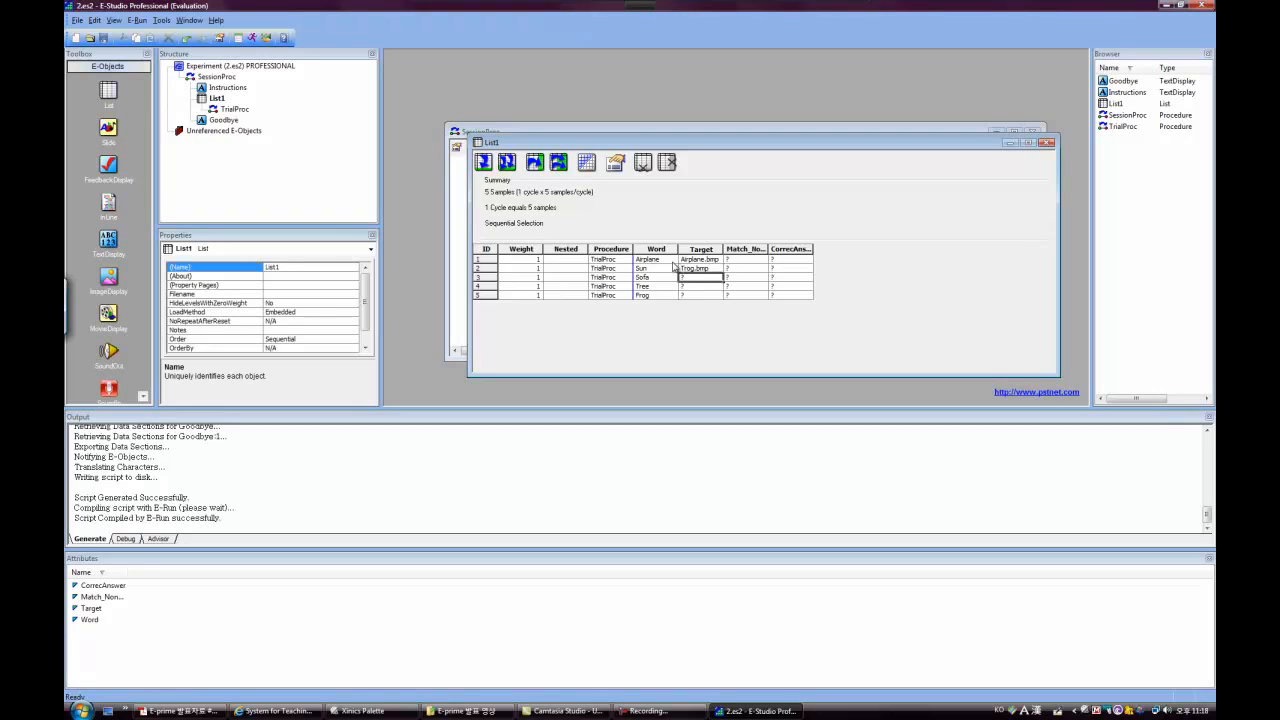
{"action": "type", "text": "Sofa.bmp"}
{"action": "key", "text": "Return"}
{"action": "type", "text": "Sub.bmp"}
{"action": "key", "text": "Return"}
{"action": "type", "text": "Tree"}
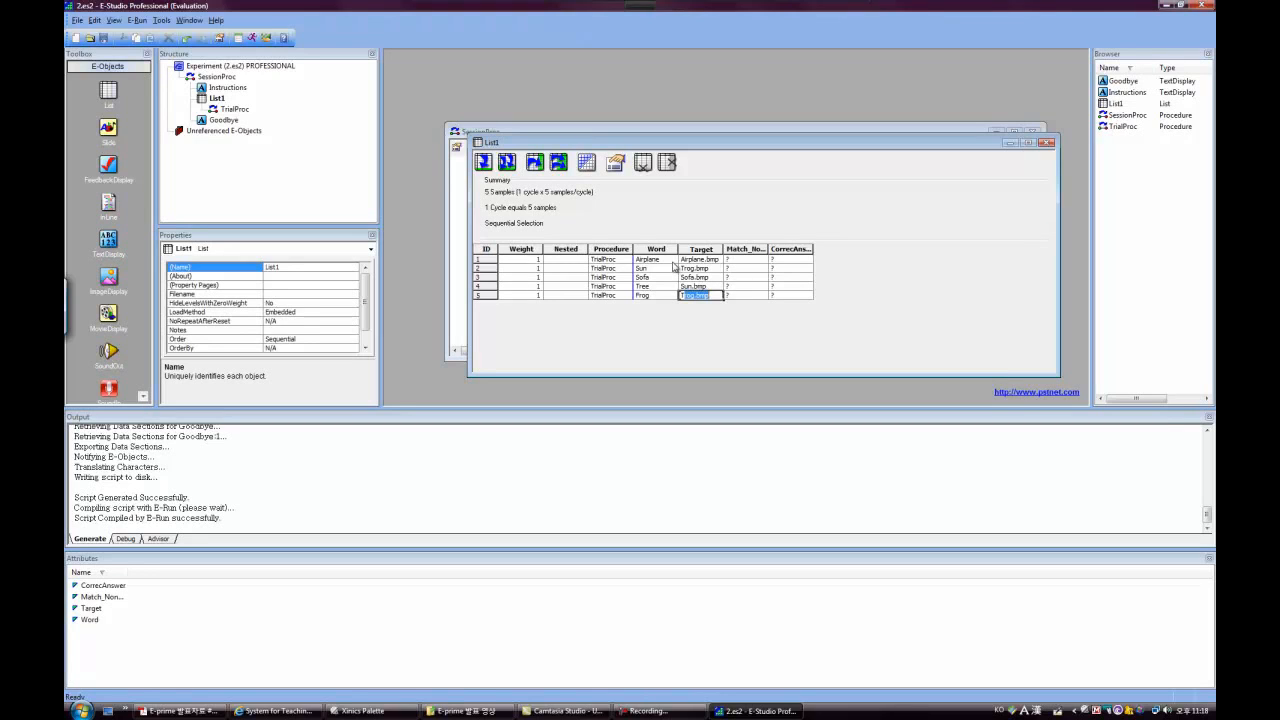
{"action": "type", "text": ".bmp"}
Set Match_NonMatch to Match for the Airplane and Sofa levels and NonMatch for the Sun, Tree and Frog levels.
{"action": "left_click", "coordinate": [680, 268]}
{"action": "key", "text": "Up"}
{"action": "key", "text": "Right"}
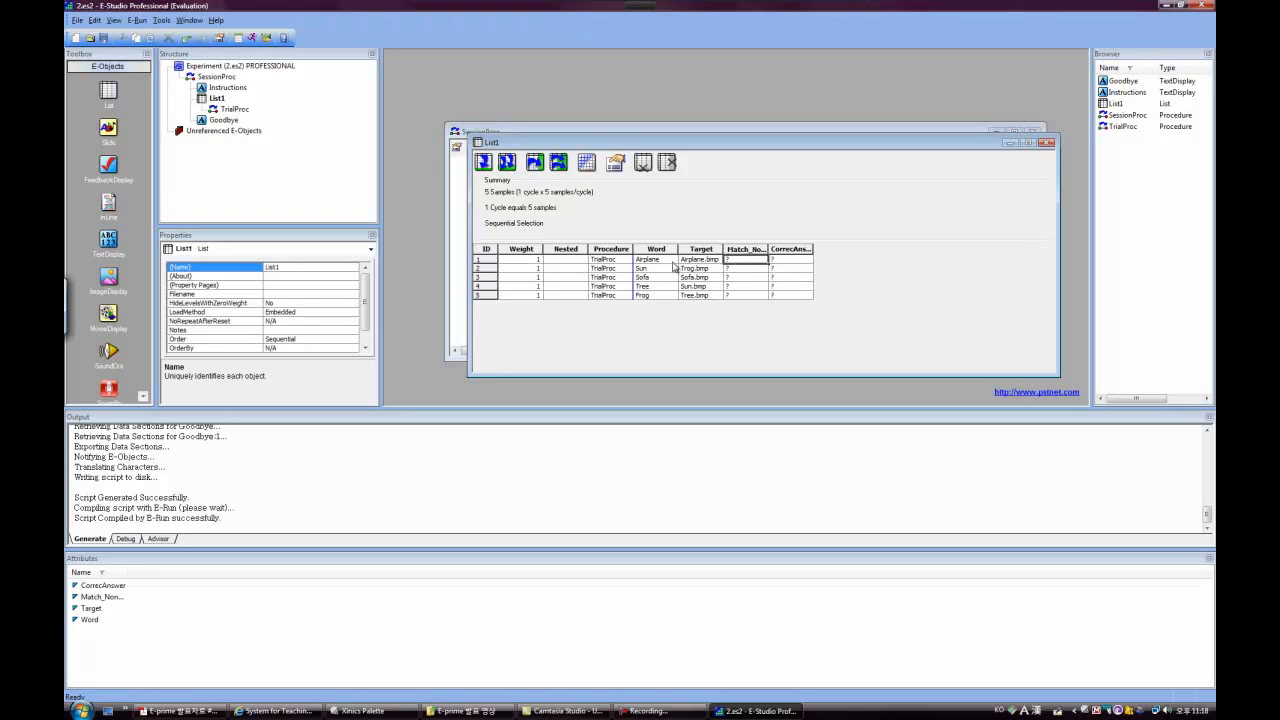
{"action": "type", "text": "Match"}
{"action": "key", "text": "Down"}
{"action": "type", "text": "NonMatch"}
{"action": "key", "text": "BackSpace"}
{"action": "key", "text": "BackSpace"}
{"action": "key", "text": "Down"}
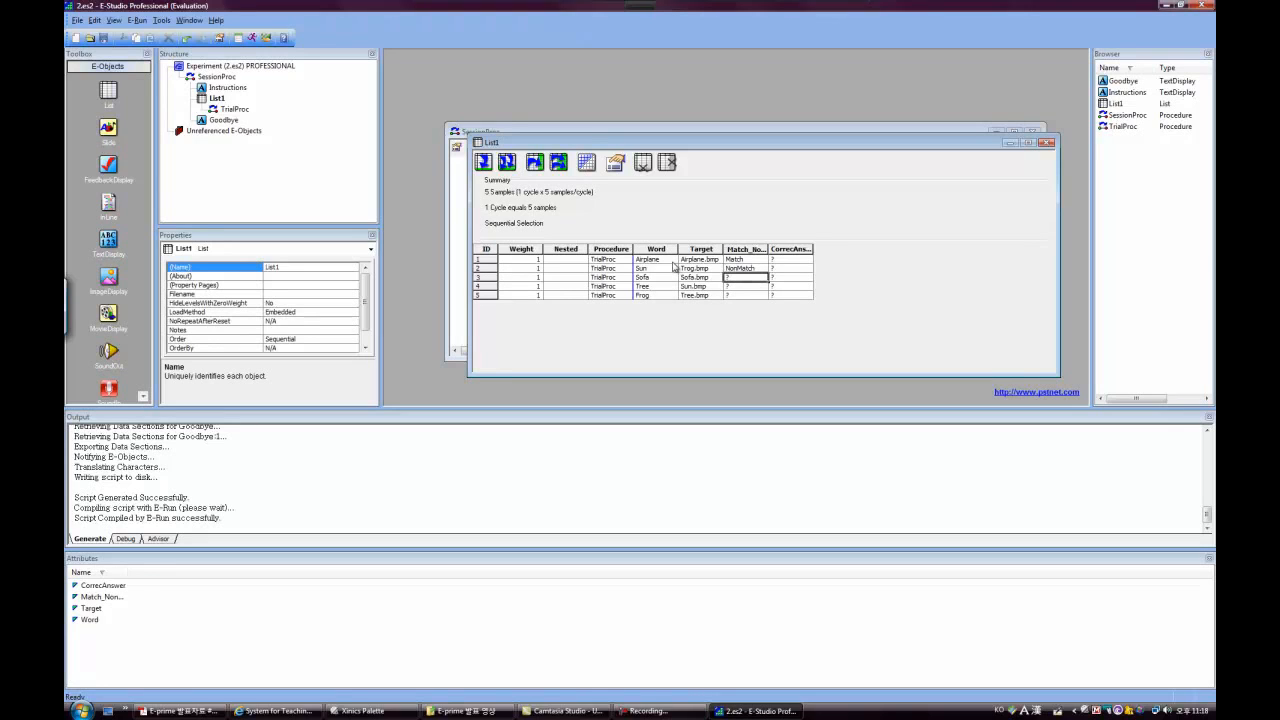
{"action": "type", "text": "N"}
{"action": "key", "text": "Down"}
{"action": "key", "text": "Up"}
{"action": "type", "text": "Match"}
{"action": "key", "text": "Return"}
{"action": "type", "text": "NonMatch"}
{"action": "key", "text": "Return"}
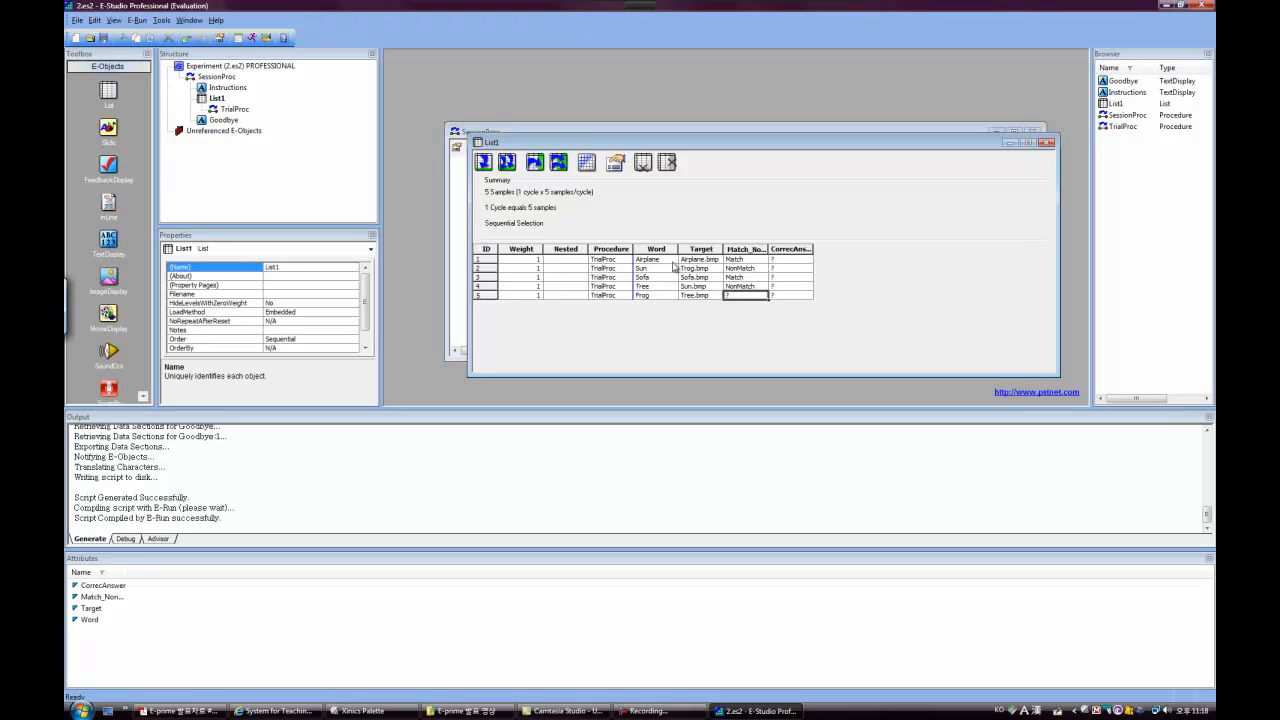
{"action": "type", "text": "NonMatch"}
Set CorrecAnswer to m for the two Match levels and z for the three NonMatch levels.
{"action": "key", "text": "Up"}
{"action": "key", "text": "Up"}
{"action": "key", "text": "Up"}
{"action": "key", "text": "Up"}
{"action": "key", "text": "Right"}
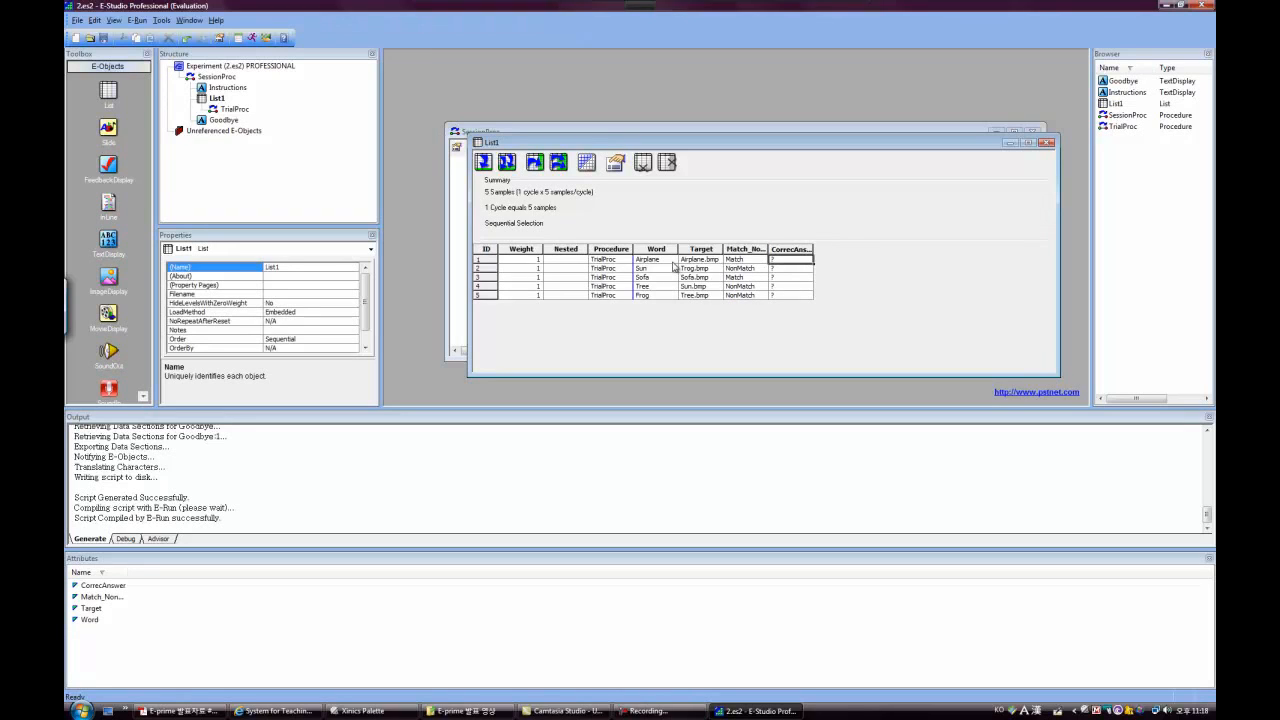
{"action": "type", "text": "m"}
{"action": "key", "text": "Down"}
{"action": "type", "text": "z"}
{"action": "key", "text": "Down"}
{"action": "type", "text": "m"}
{"action": "key", "text": "Down"}
{"action": "type", "text": "z"}
{"action": "key", "text": "Down"}
{"action": "type", "text": "m"}
{"action": "key", "text": "Up"}
{"action": "key", "text": "Down"}
{"action": "type", "text": "z"}
{"action": "key", "text": "Return"}
{"action": "key", "text": "Up"}
{"action": "key", "text": "Up"}
{"action": "key", "text": "Up"}
Set List1's selection order to Random in its properties and accept the change.
{"action": "left_click", "coordinate": [615, 162]}
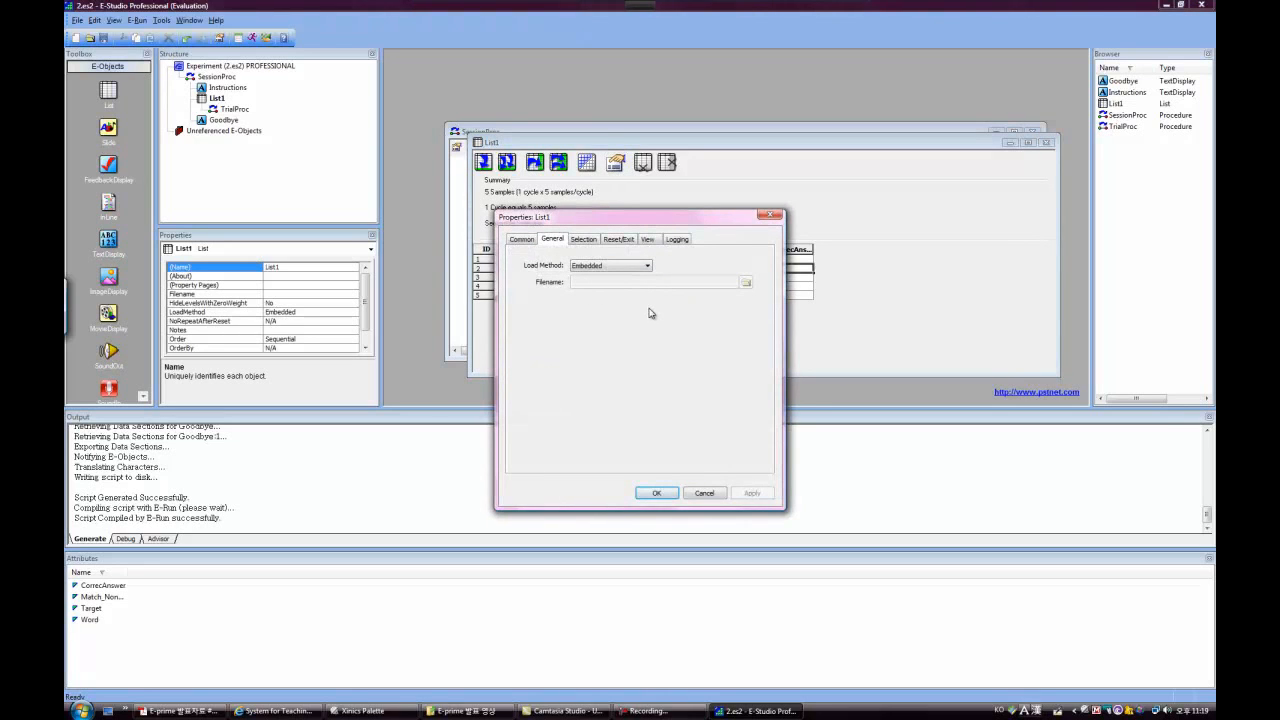
{"action": "left_click", "coordinate": [625, 266]}
{"action": "left_click", "coordinate": [614, 266]}
{"action": "left_click", "coordinate": [576, 243]}
{"action": "left_click", "coordinate": [599, 271]}
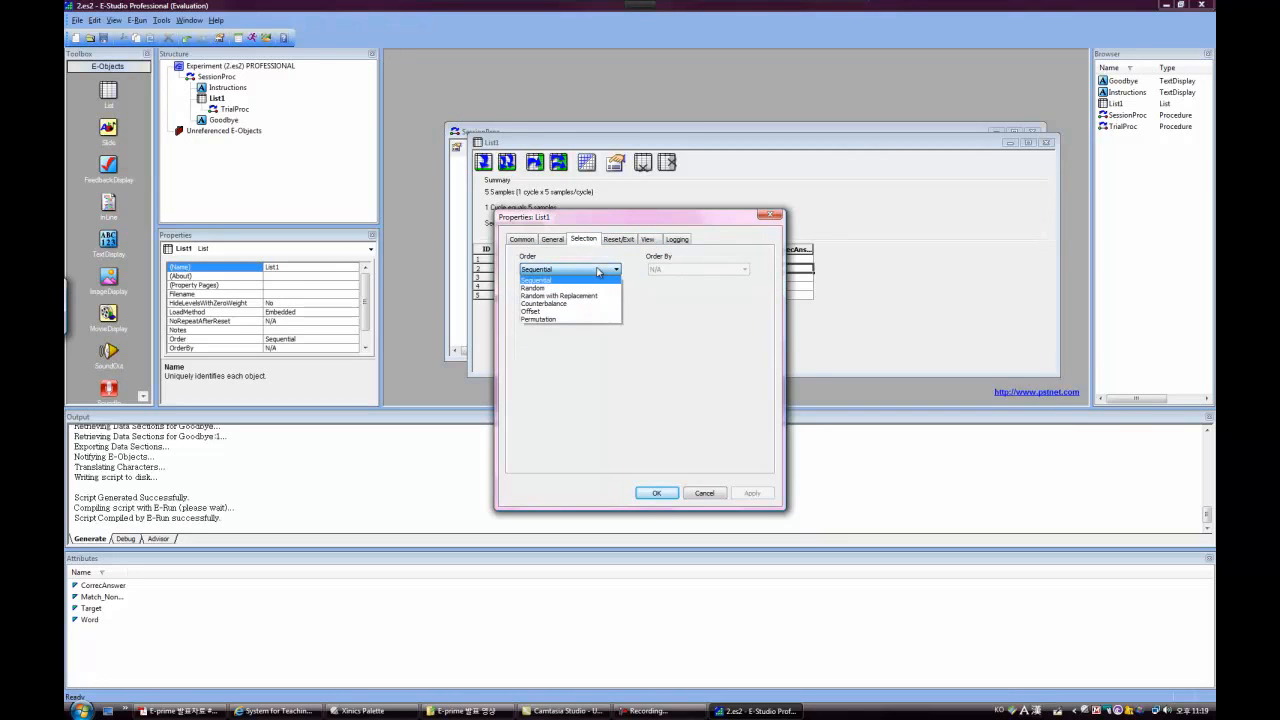
{"action": "left_click", "coordinate": [593, 288]}
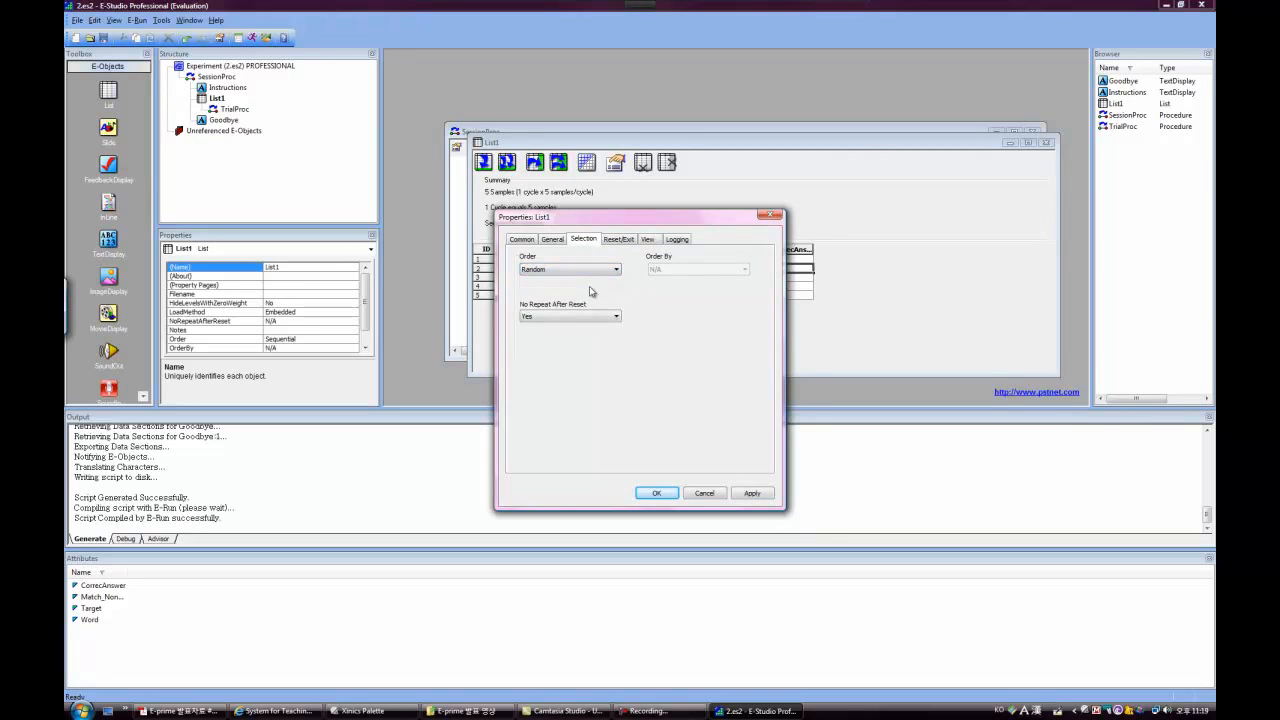
{"action": "left_click", "coordinate": [752, 493]}
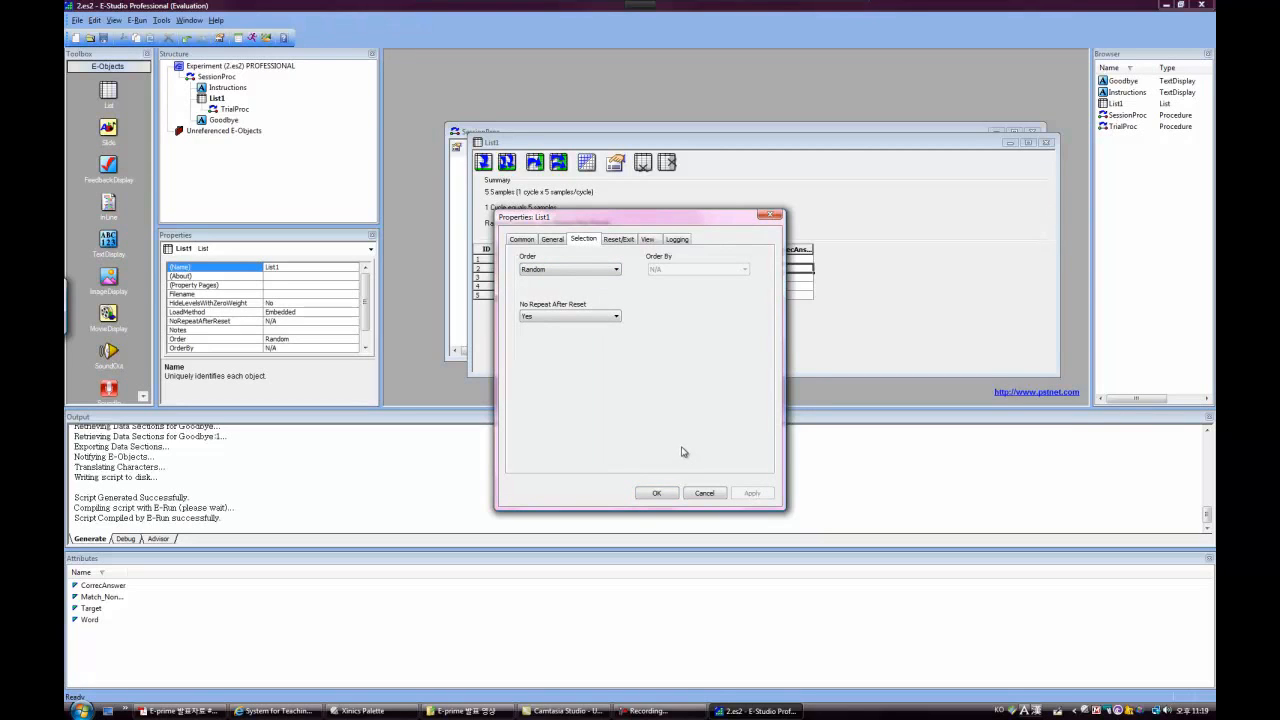
{"action": "left_click", "coordinate": [657, 493]}
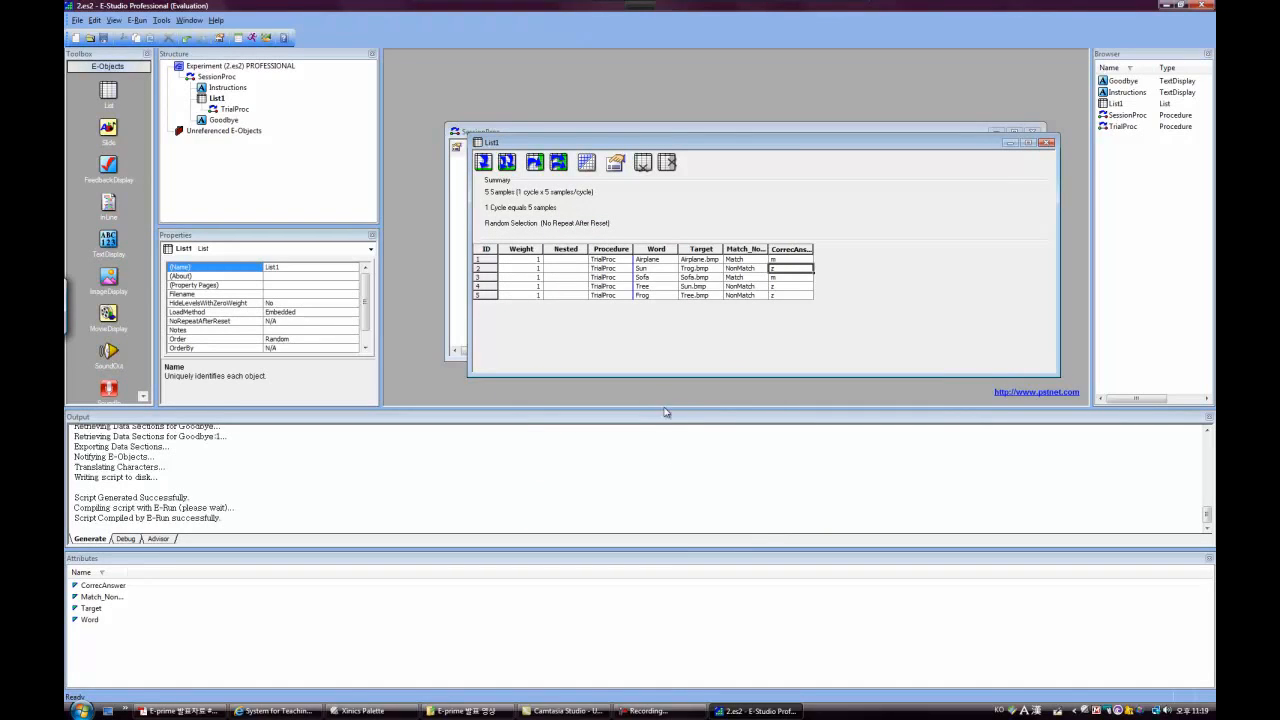
Close List1's window and open the TrialProc procedure's timeline, moving its window clear of the workspace's lower edge.
{"action": "left_click", "coordinate": [1046, 142]}
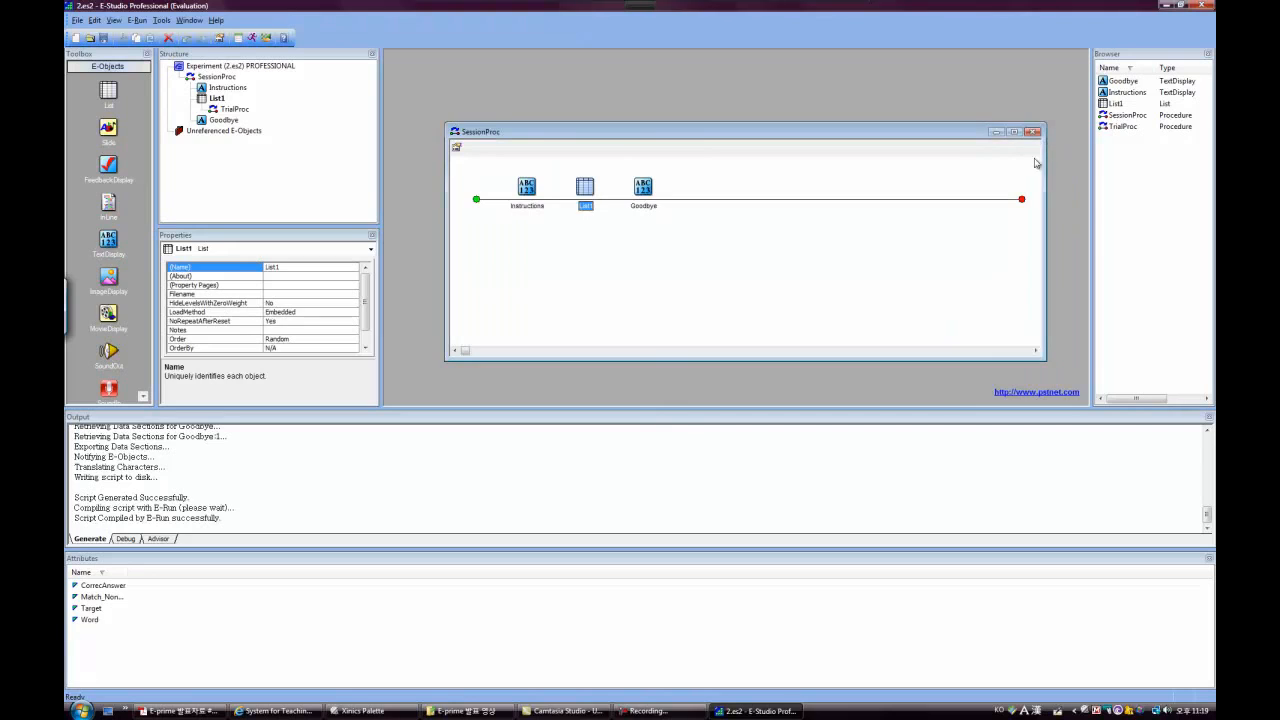
{"action": "left_click", "coordinate": [477, 204]}
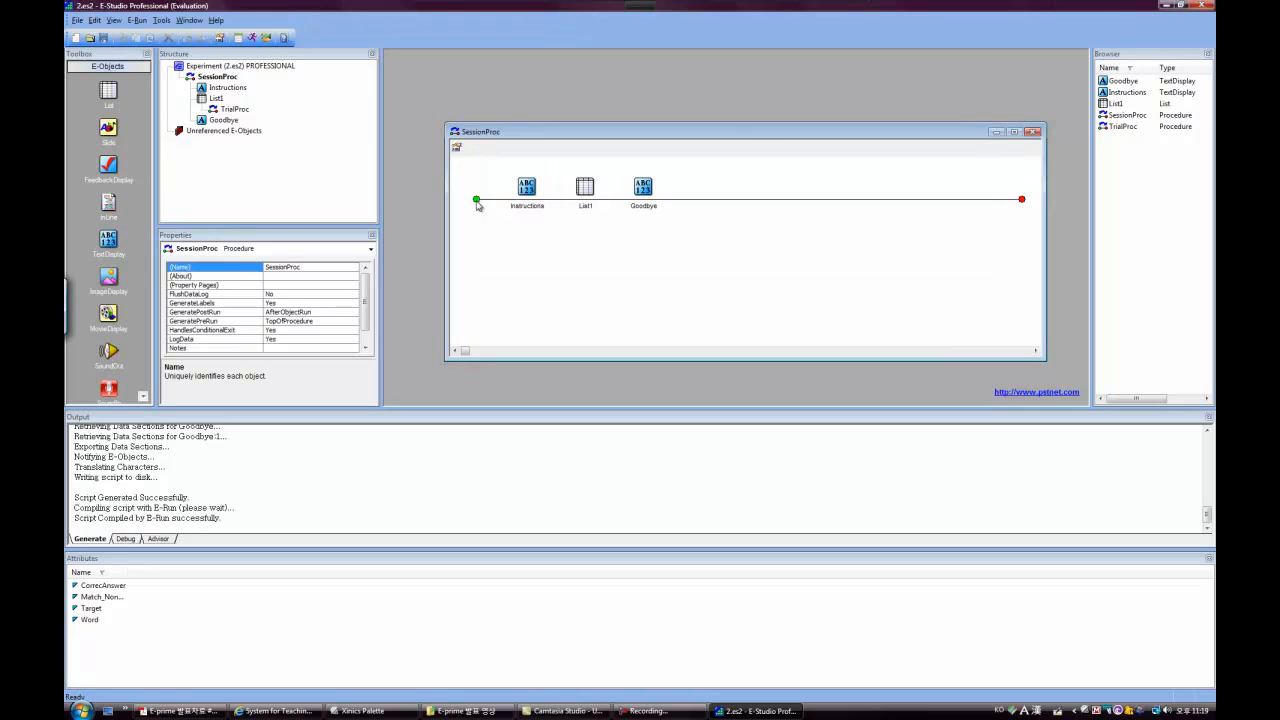
{"action": "left_click", "coordinate": [238, 109]}
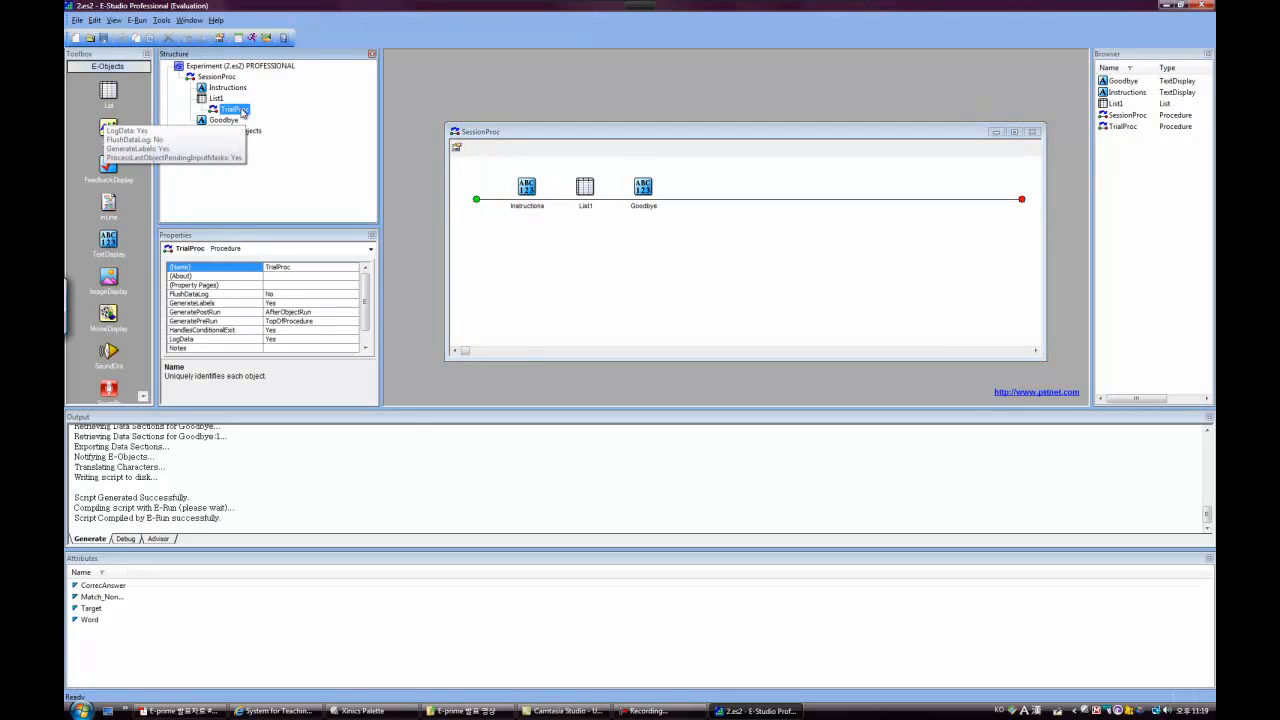
{"action": "double_click", "coordinate": [240, 110]}
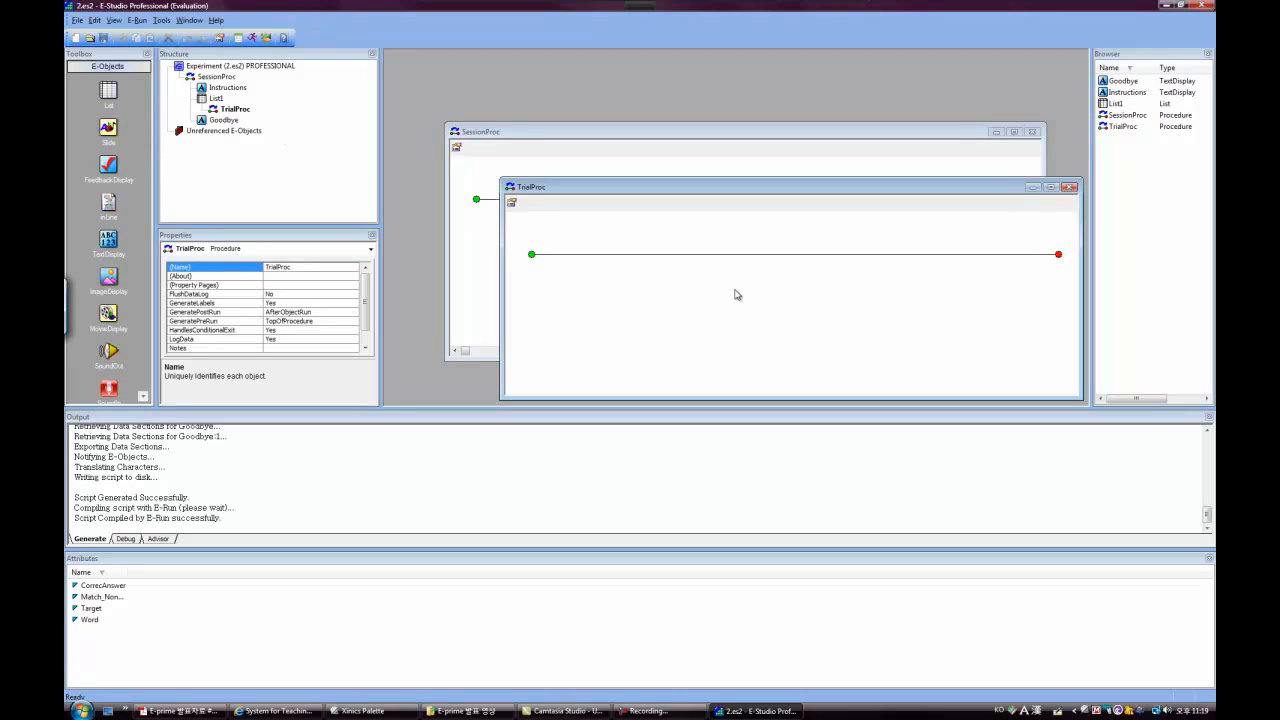
{"action": "left_click_drag", "start_coordinate": [673, 188], "coordinate": [641, 143]}
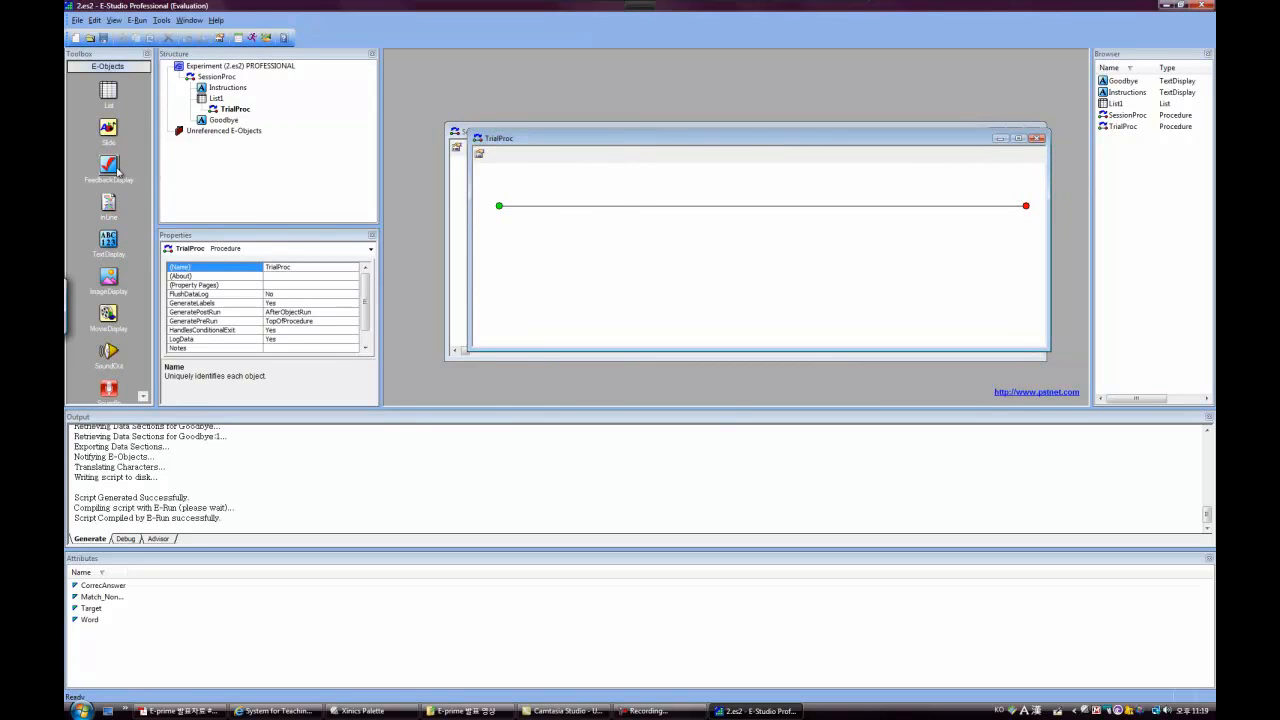
Add two TextDisplays, an ImageDisplay and a FeedbackDisplay in that order to the TrialProc timeline.
{"action": "left_click_drag", "start_coordinate": [110, 236], "coordinate": [535, 196]}
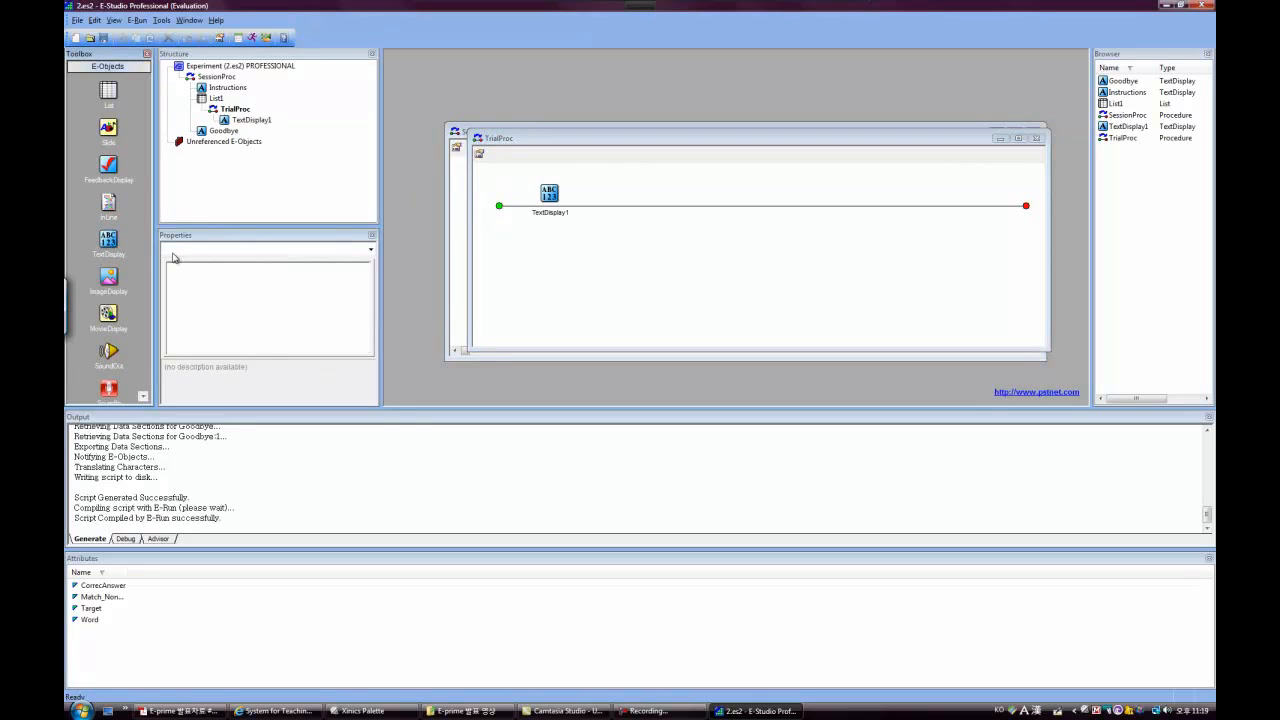
{"action": "left_click_drag", "start_coordinate": [110, 240], "coordinate": [597, 184]}
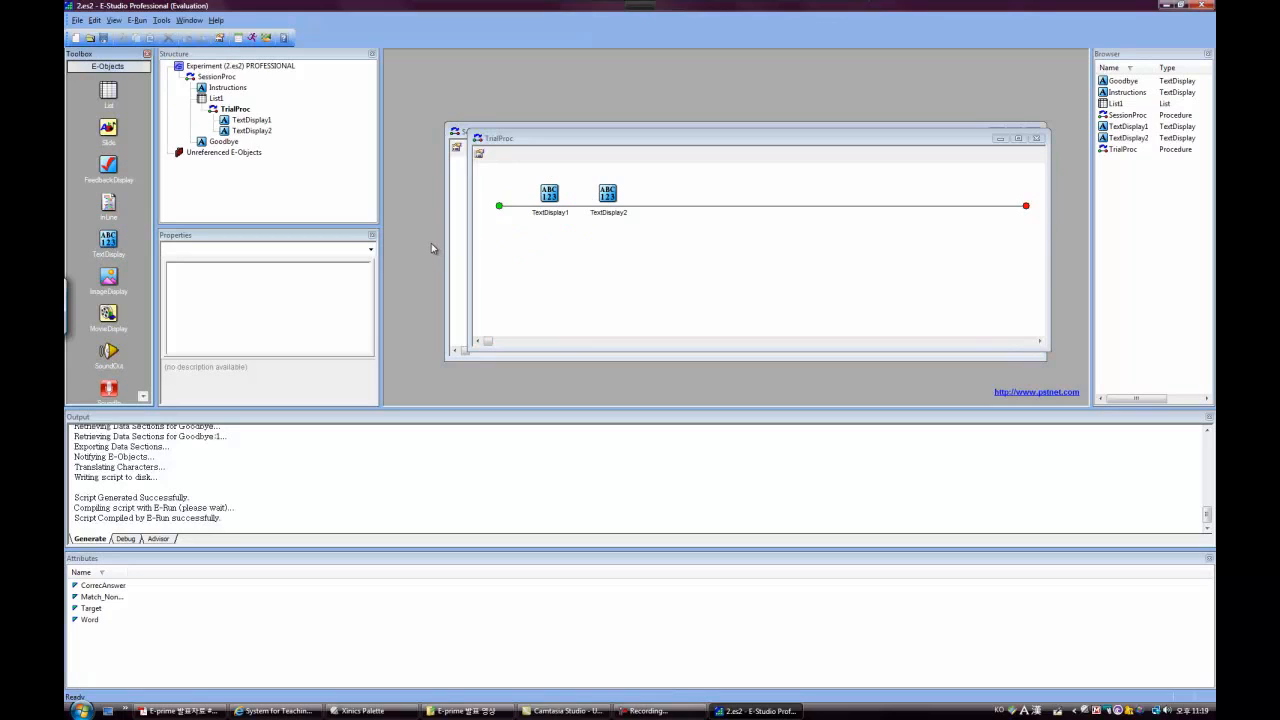
{"action": "left_click_drag", "start_coordinate": [108, 278], "coordinate": [667, 196]}
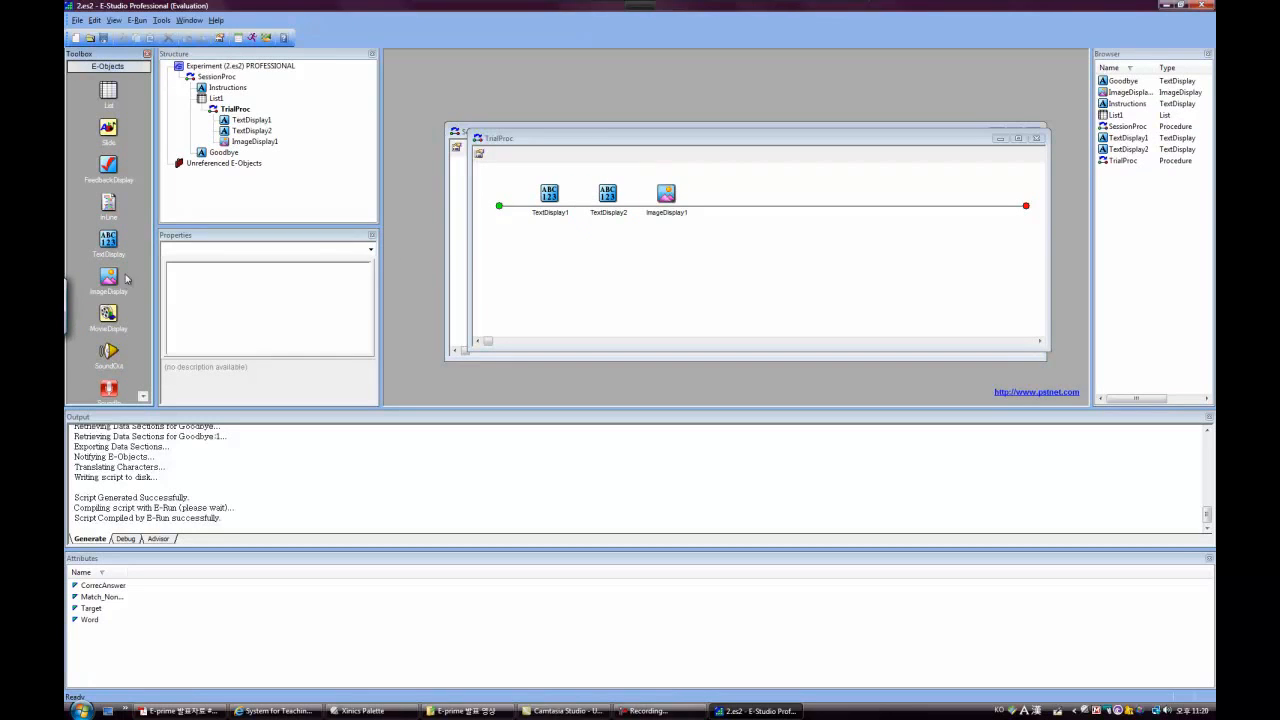
{"action": "left_click_drag", "start_coordinate": [108, 168], "coordinate": [735, 236]}
Rename the first TextDisplay on the TrialProc timeline as Fixation.
{"action": "left_click", "coordinate": [556, 217]}
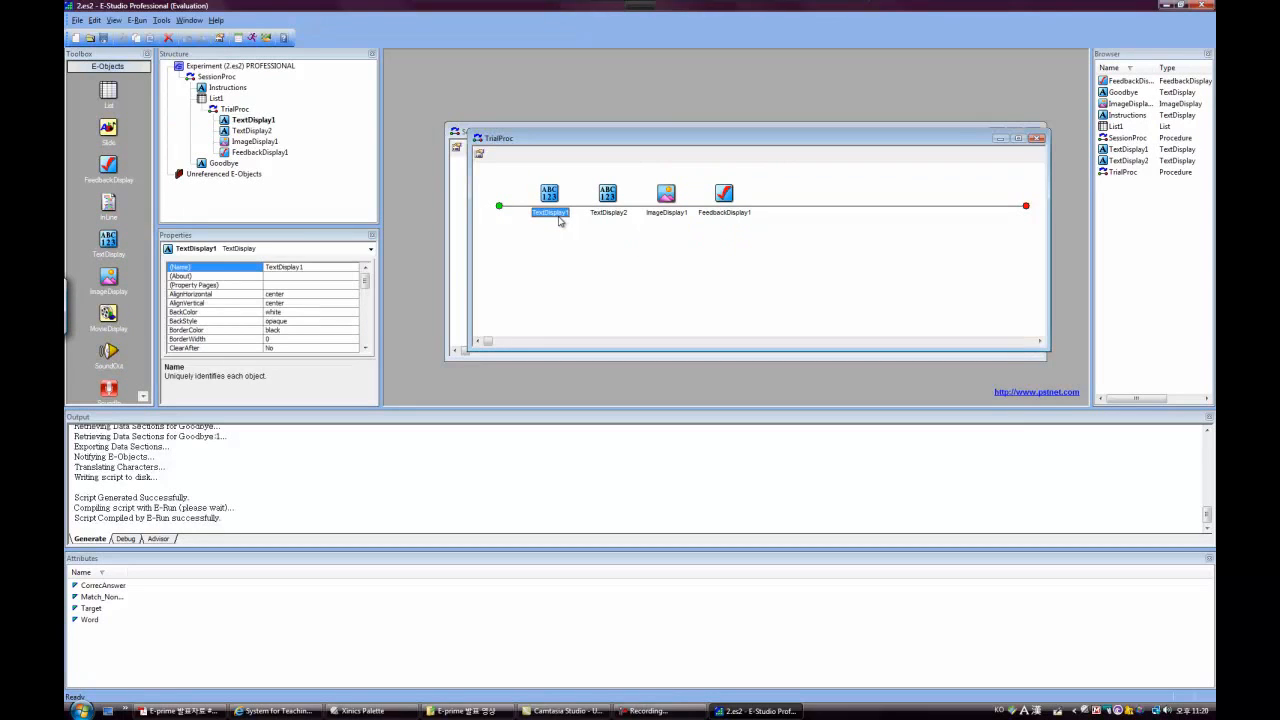
{"action": "left_click", "coordinate": [554, 216]}
{"action": "type", "text": "Fixation"}
{"action": "key", "text": "Return"}
{"action": "right_click", "coordinate": [555, 218]}
{"action": "key", "text": "Escape"}
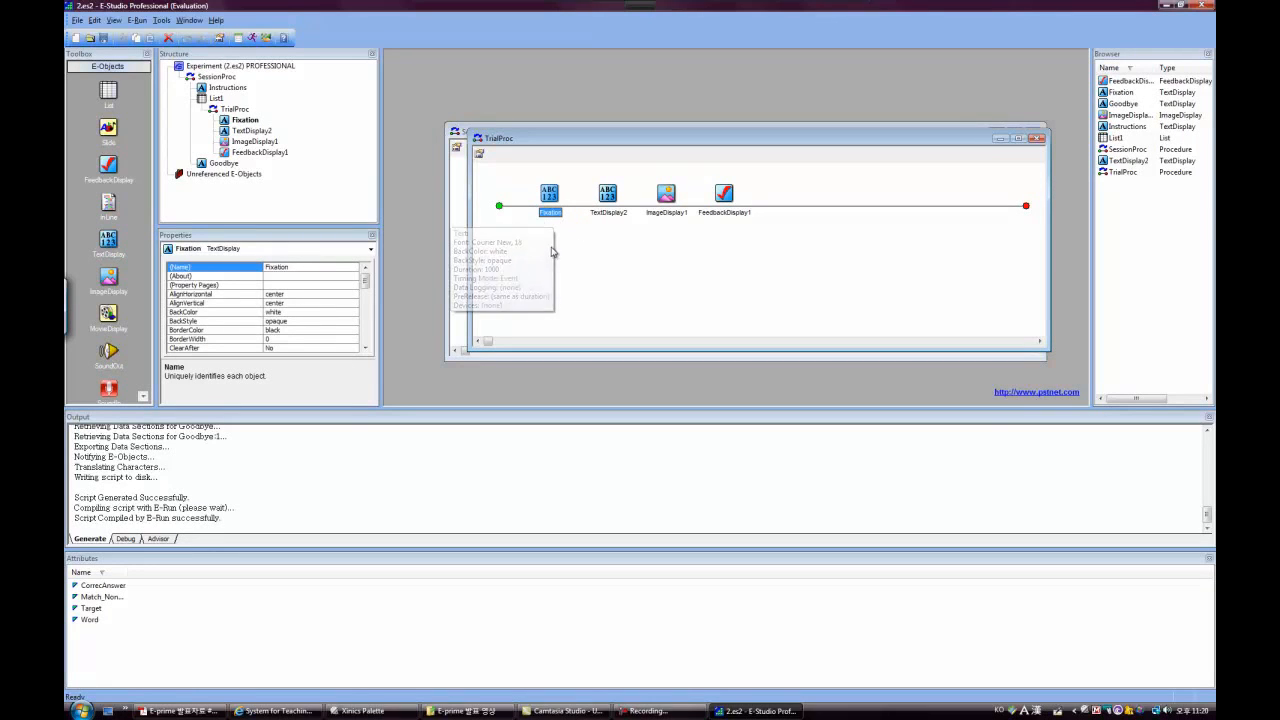
Rename the second TextDisplay in TrialProc as Word and the ImageDisplay as Image.
{"action": "left_click", "coordinate": [608, 214]}
{"action": "left_click", "coordinate": [619, 219]}
{"action": "type", "text": "Word"}
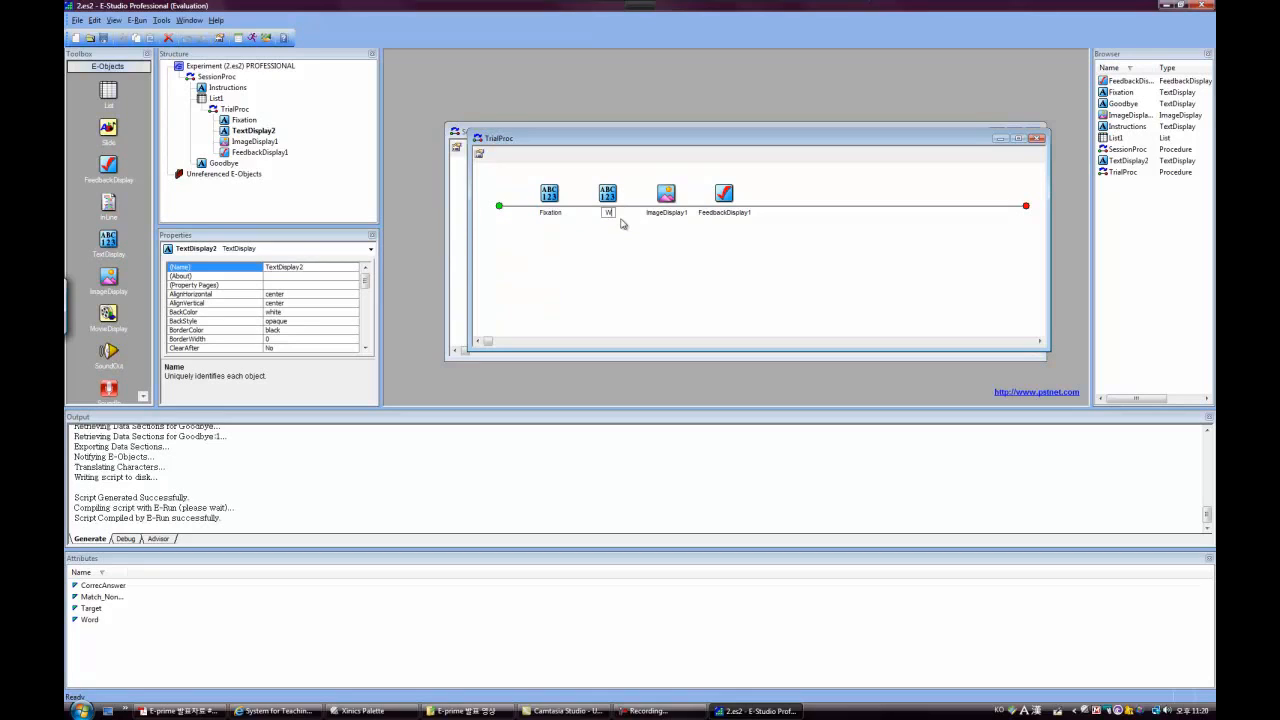
{"action": "key", "text": "Return"}
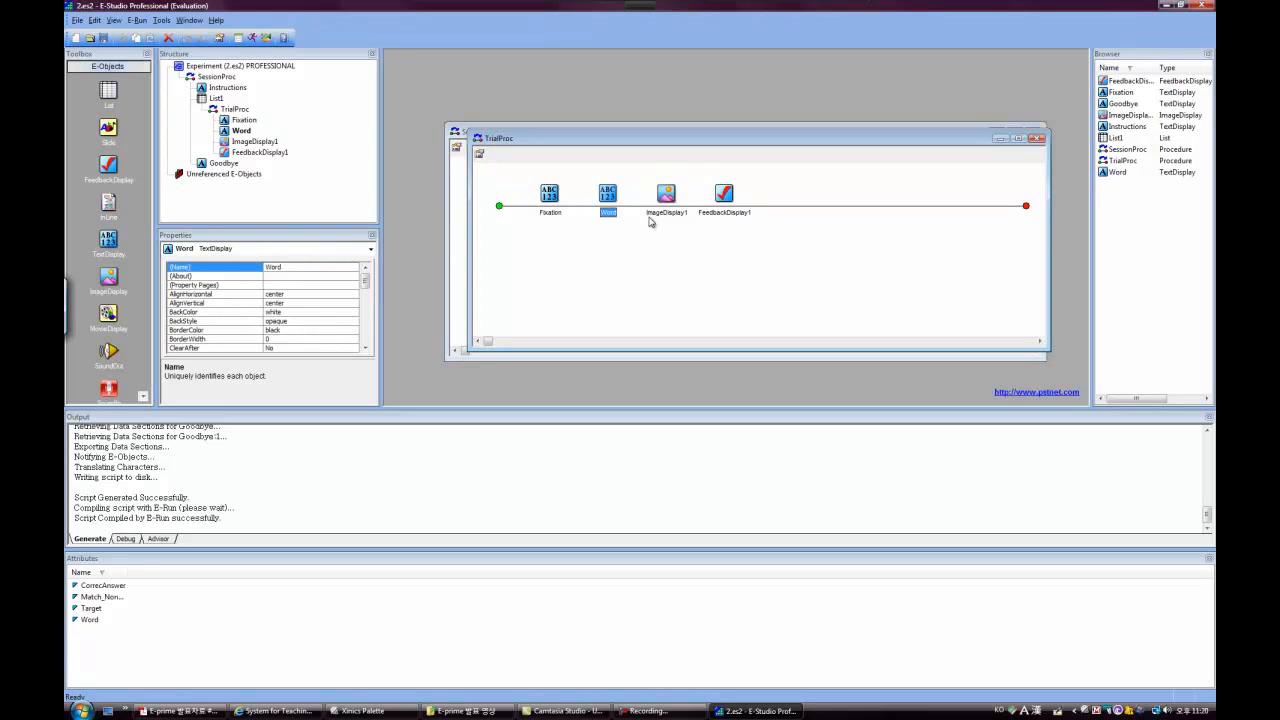
{"action": "left_click", "coordinate": [670, 213]}
{"action": "left_click", "coordinate": [679, 216]}
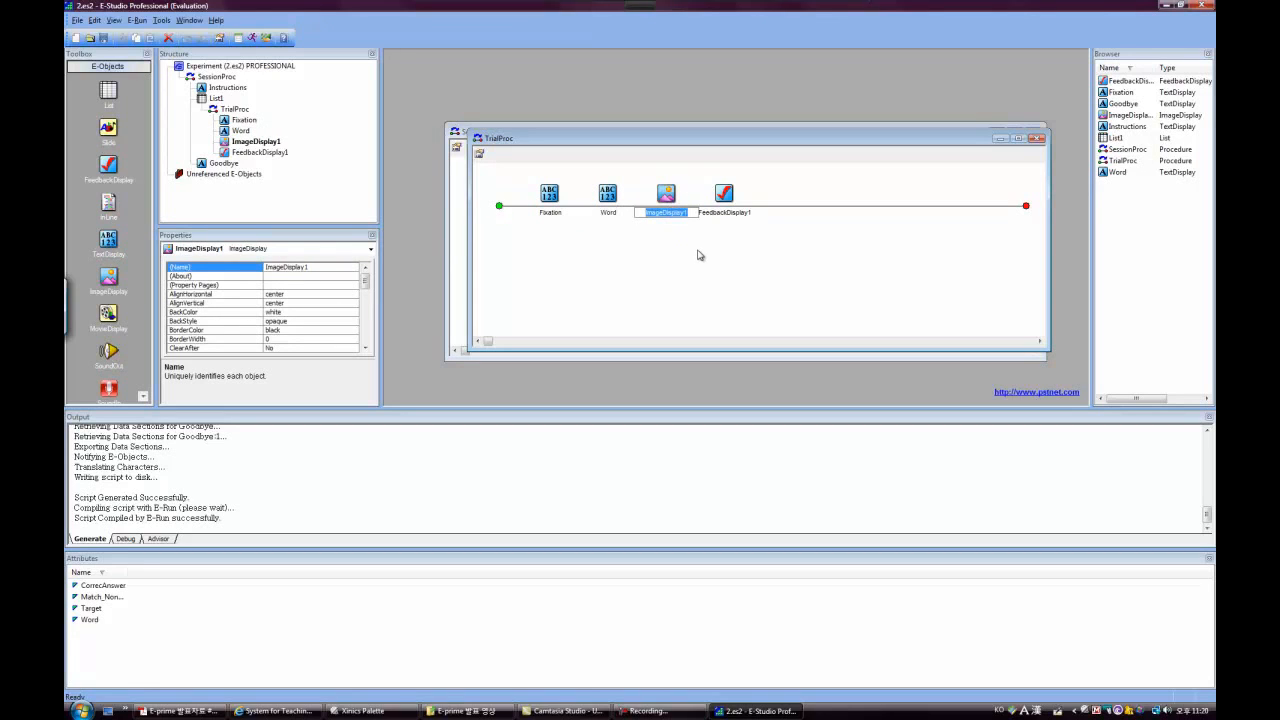
{"action": "type", "text": "Image"}
{"action": "key", "text": "Return"}
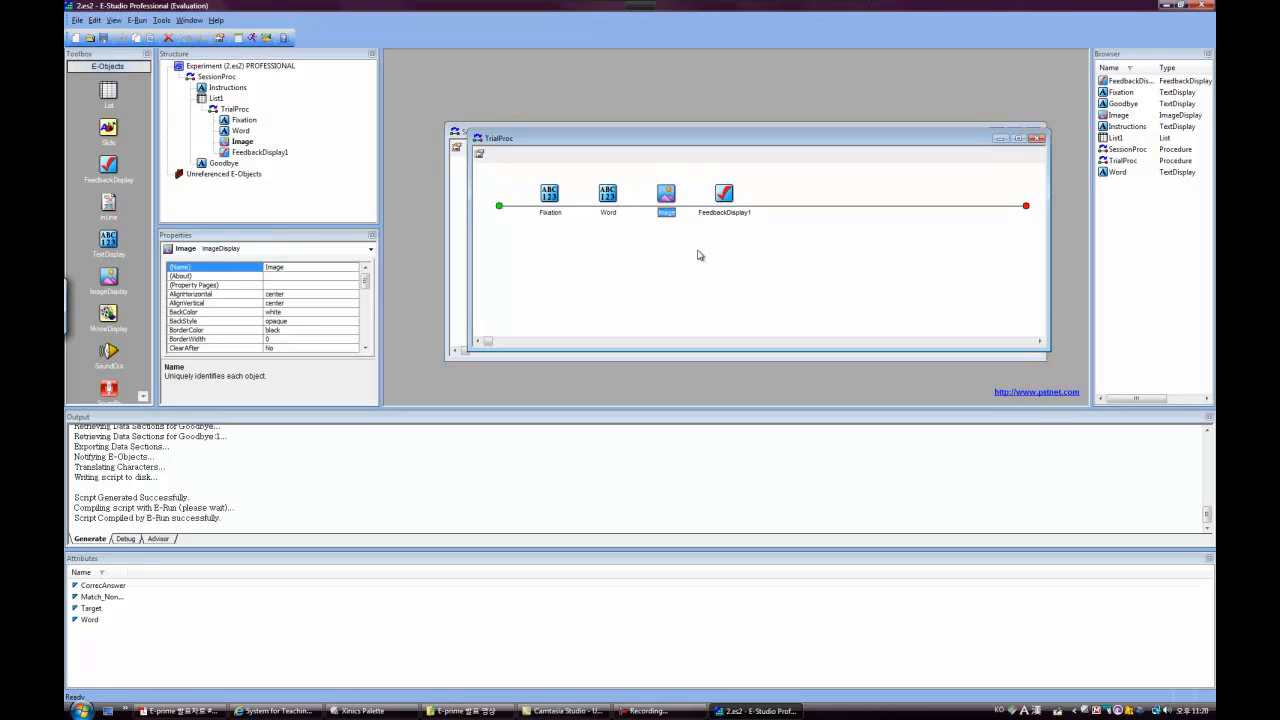
Rename the FeedbackDisplay at the end of the TrialProc timeline as Feedback.
{"action": "left_click", "coordinate": [742, 213]}
{"action": "left_click", "coordinate": [746, 220]}
{"action": "type", "text": "FeedbackDis"}
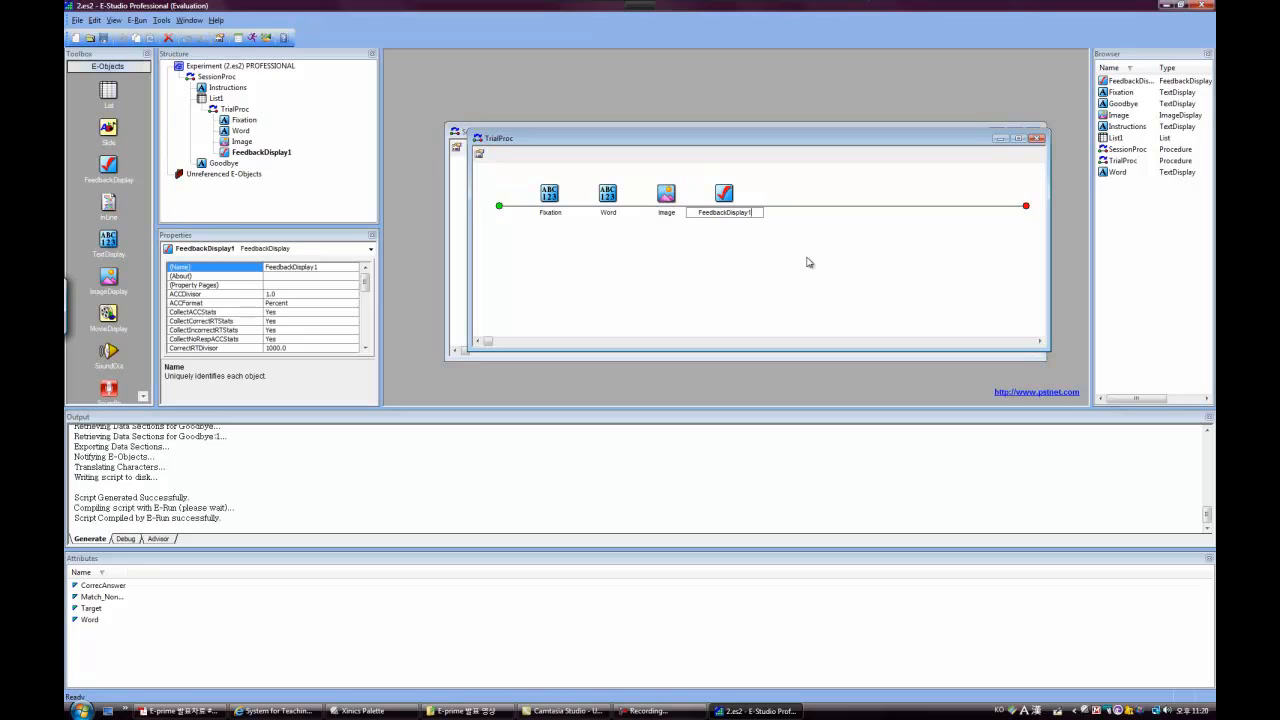
{"action": "key", "text": "BackSpace"}
{"action": "key", "text": "BackSpace"}
{"action": "key", "text": "BackSpace"}
{"action": "key", "text": "Return"}
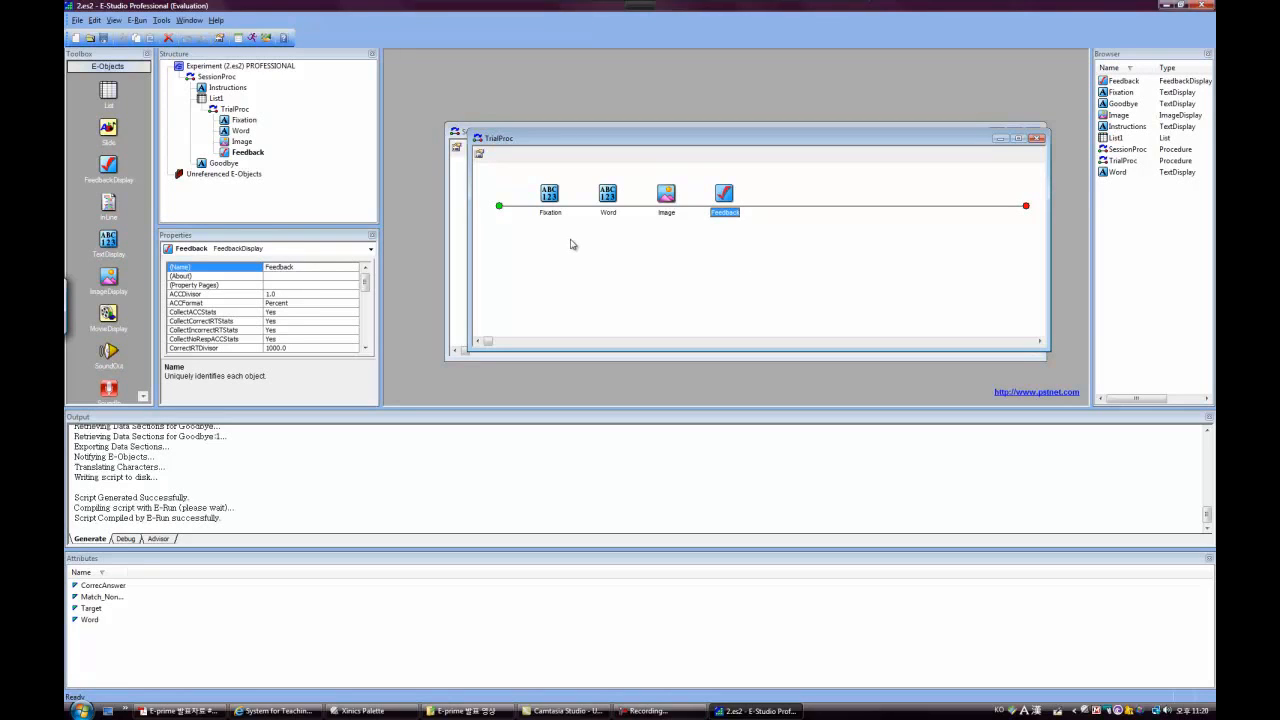
Set the Fixation display's text to + in its properties and apply it.
{"action": "left_click", "coordinate": [550, 212]}
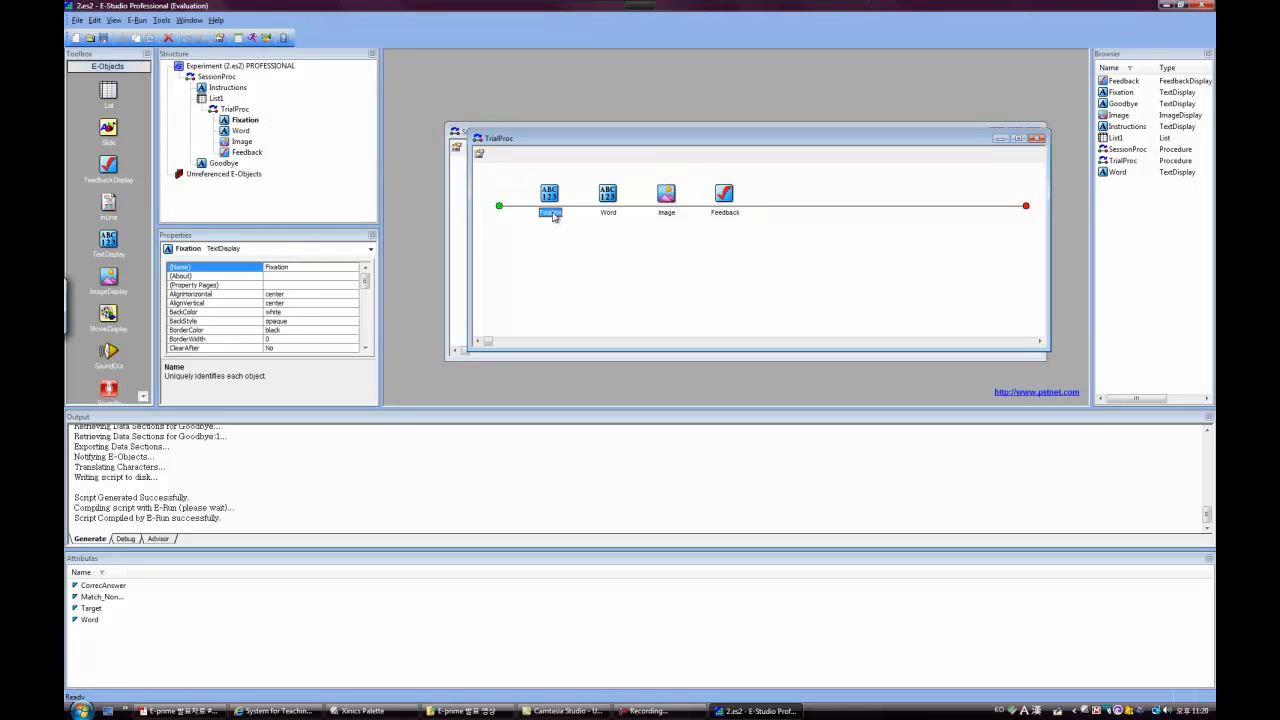
{"action": "double_click", "coordinate": [551, 212]}
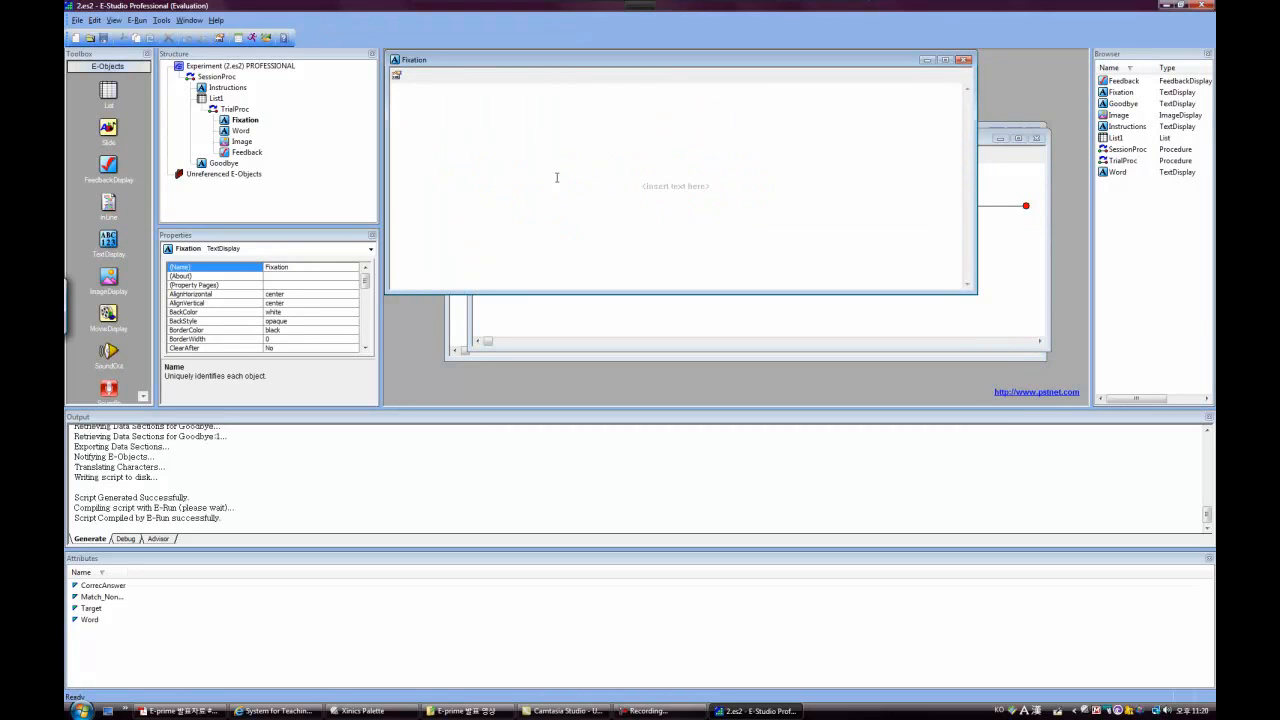
{"action": "left_click", "coordinate": [397, 77]}
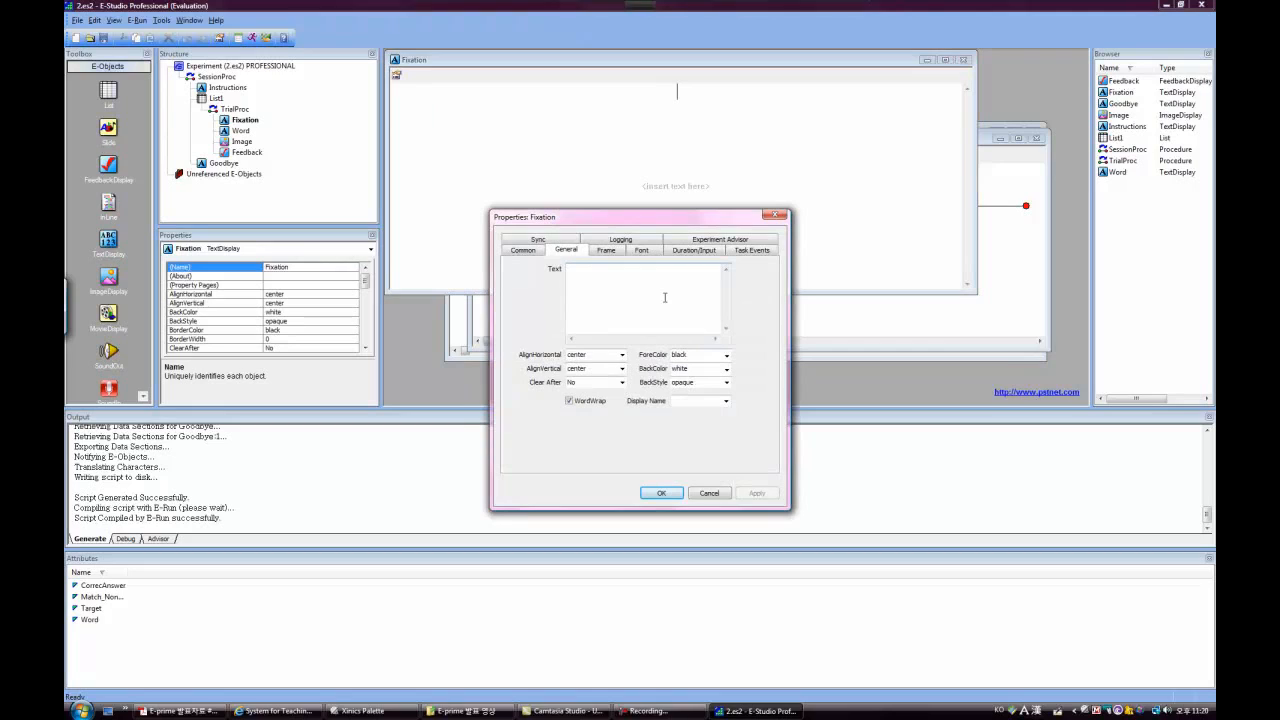
{"action": "left_click", "coordinate": [758, 494]}
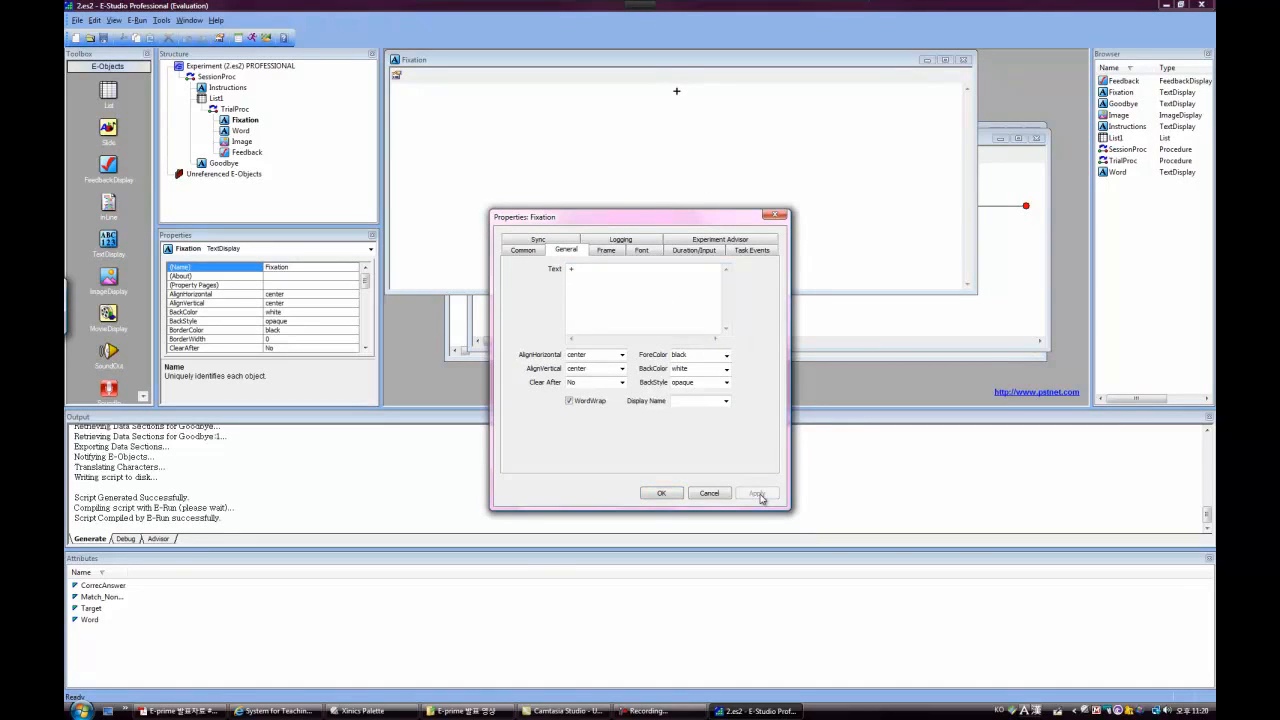
Set the Fixation display's duration to 2000, accept its properties and close its window.
{"action": "left_click", "coordinate": [686, 250]}
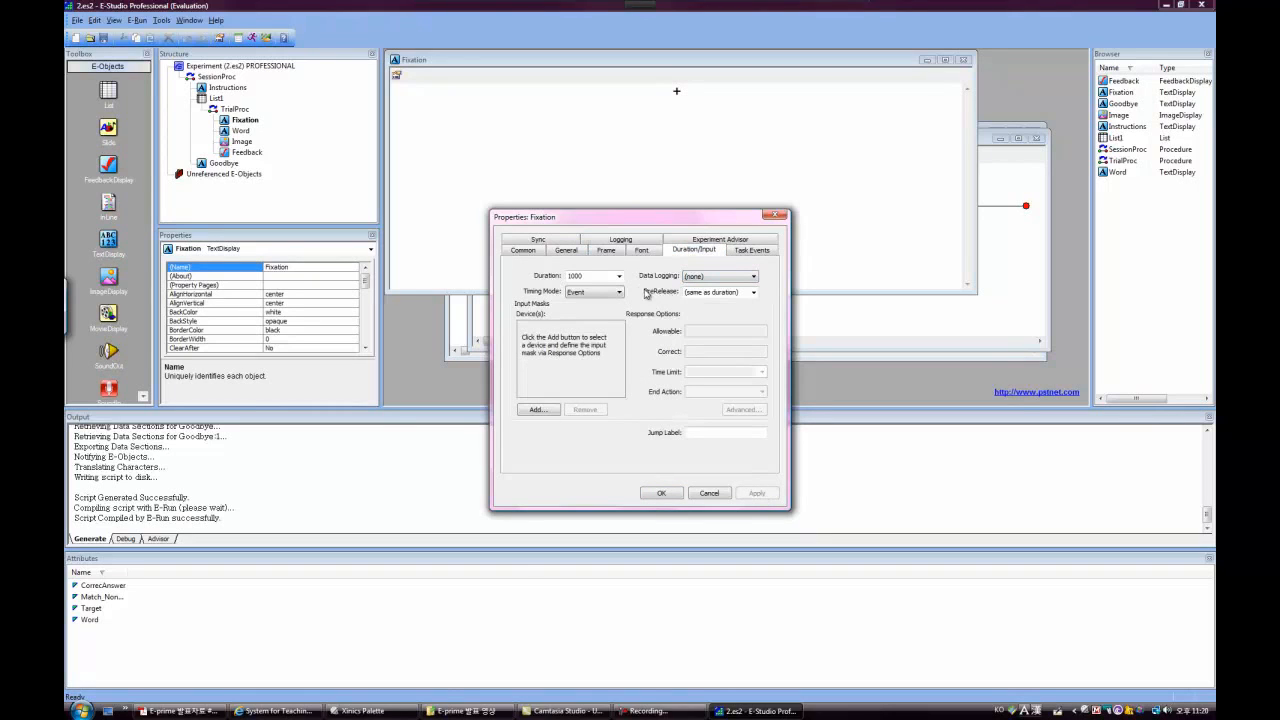
{"action": "double_click", "coordinate": [609, 275]}
{"action": "type", "text": "20"}
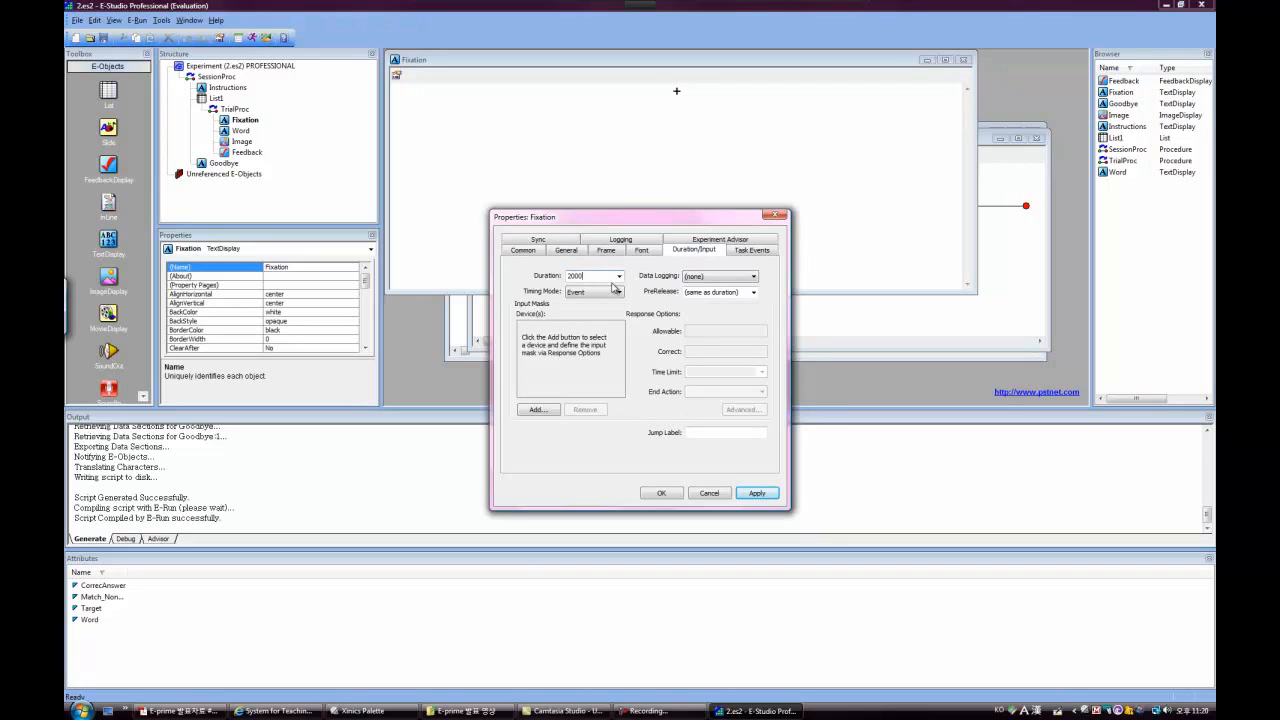
{"action": "type", "text": "00"}
{"action": "left_click", "coordinate": [755, 494]}
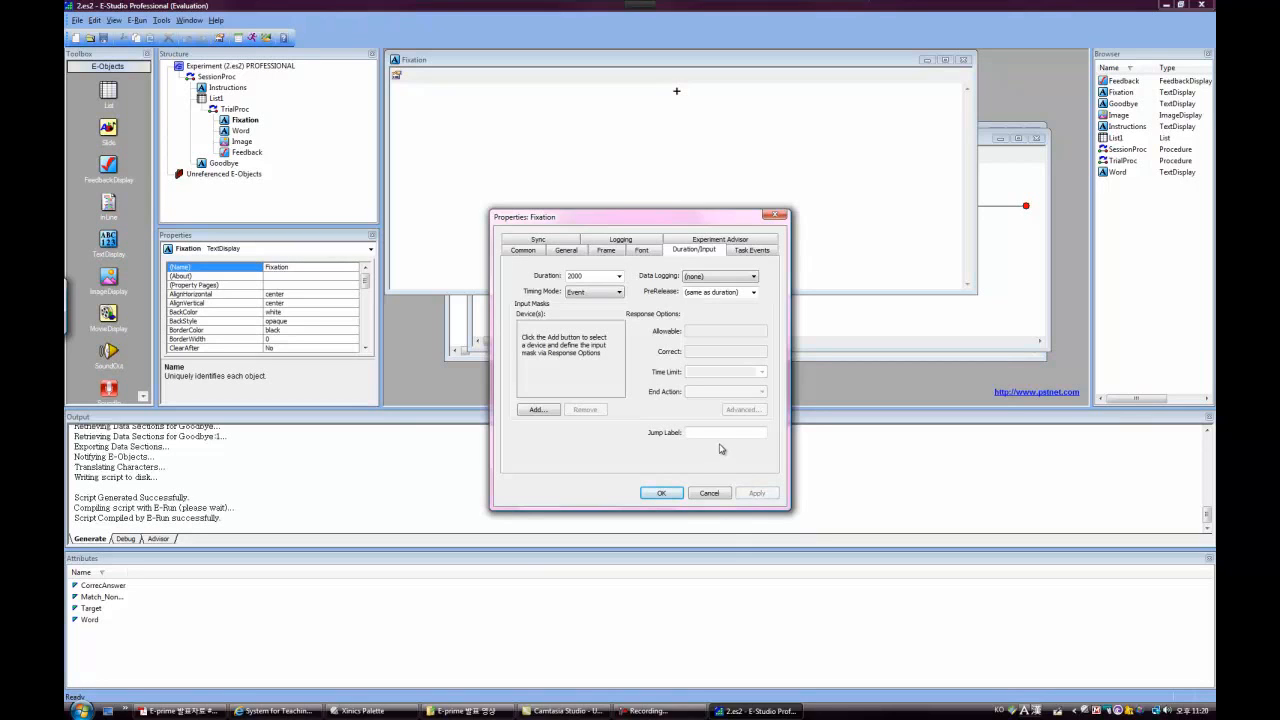
{"action": "left_click", "coordinate": [662, 493]}
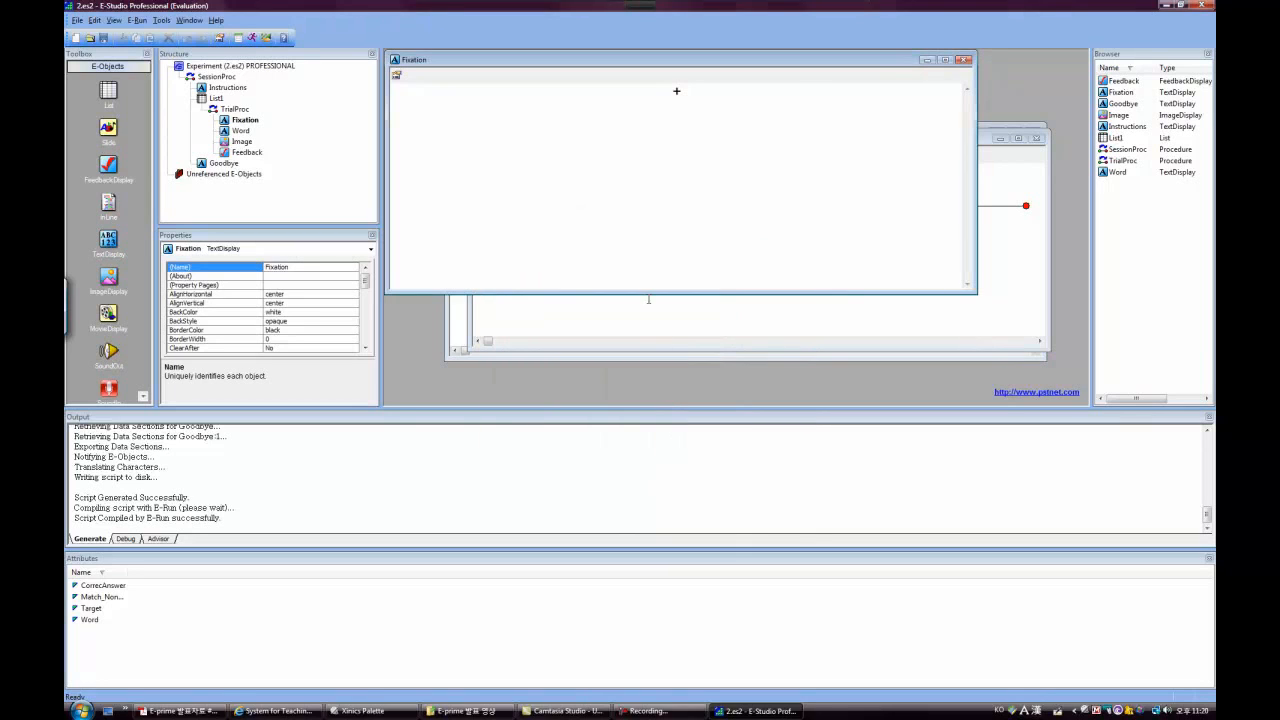
{"action": "left_click", "coordinate": [963, 60]}
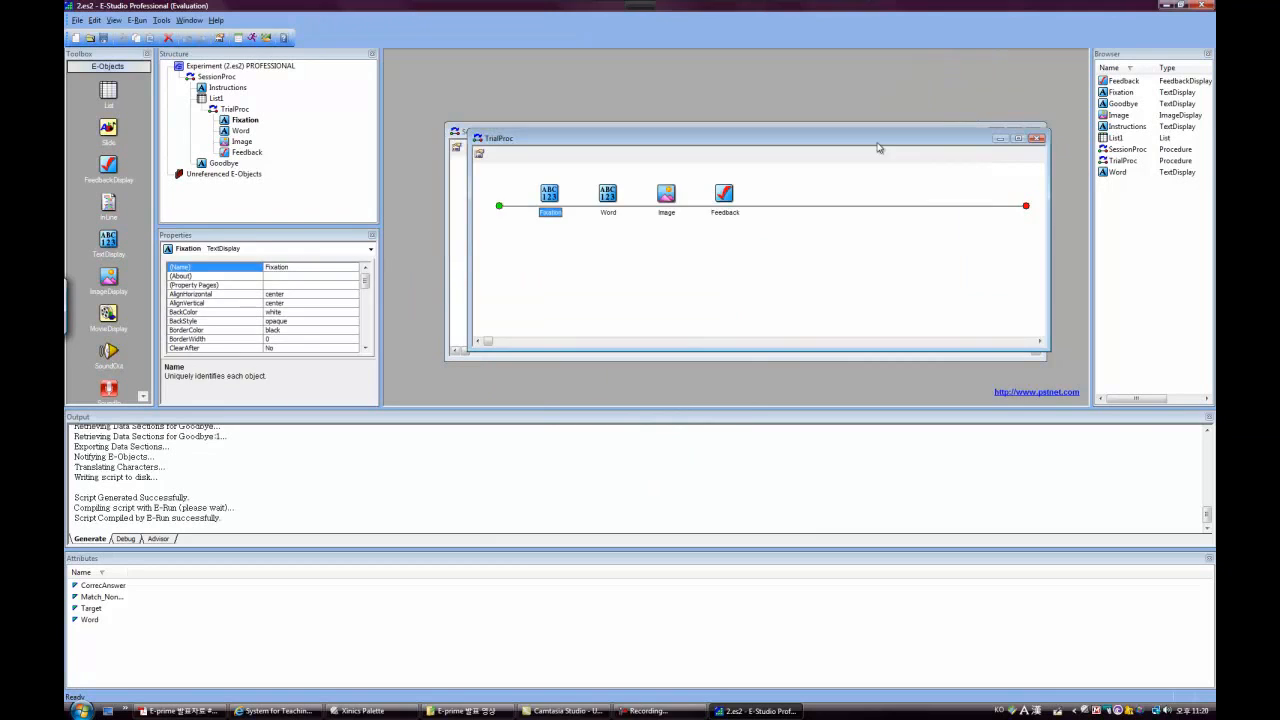
Set the Word display's text to the attribute reference [Word] in its properties and apply it.
{"action": "double_click", "coordinate": [609, 200]}
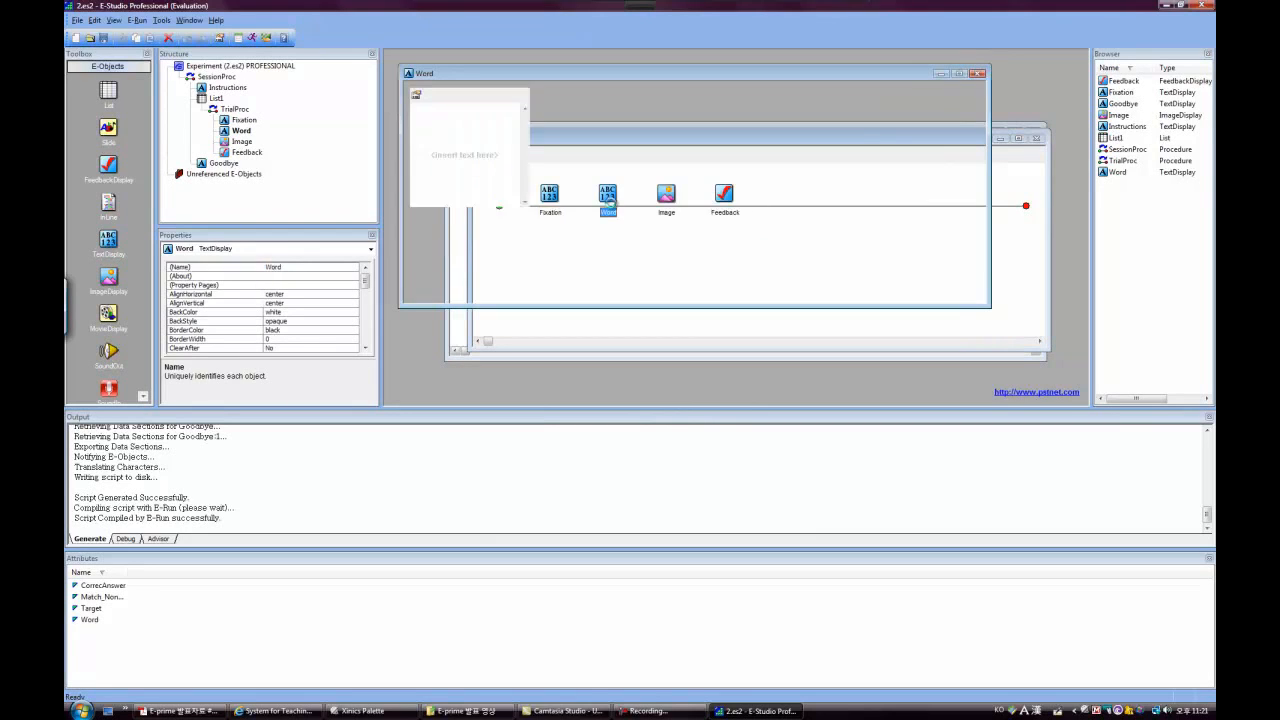
{"action": "left_click", "coordinate": [410, 89]}
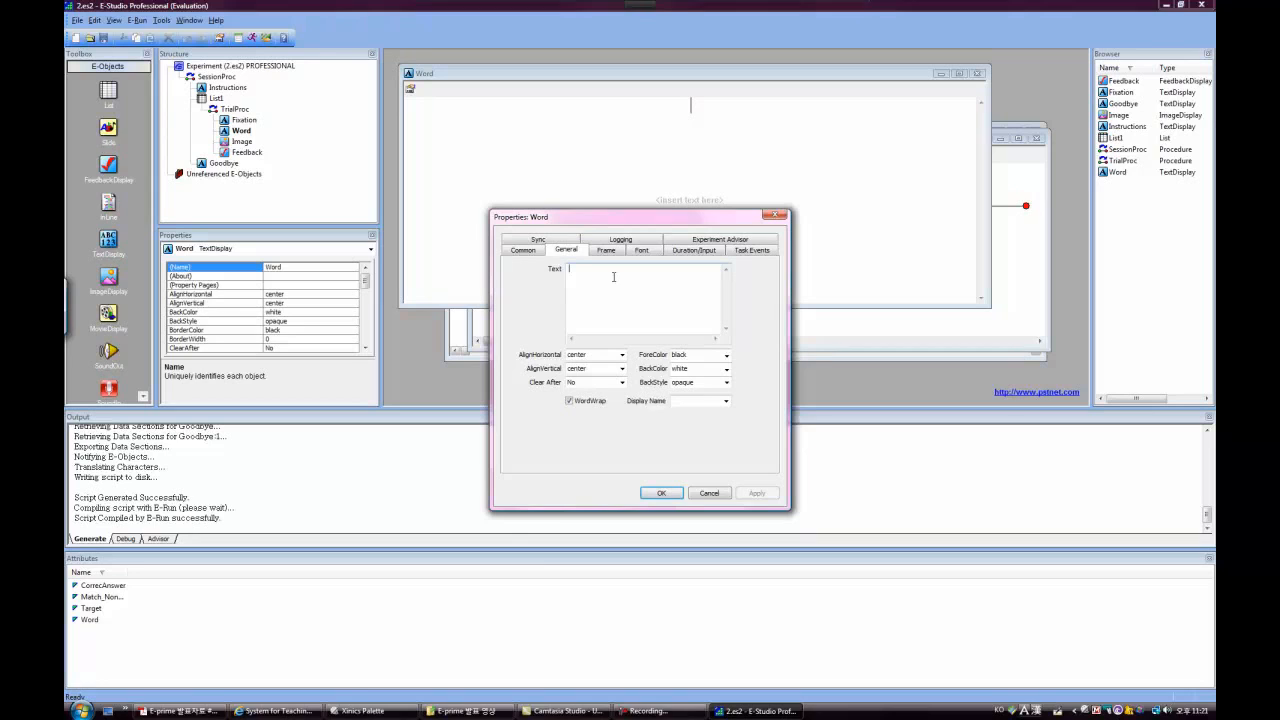
{"action": "type", "text": "Word"}
{"action": "left_click", "coordinate": [766, 493]}
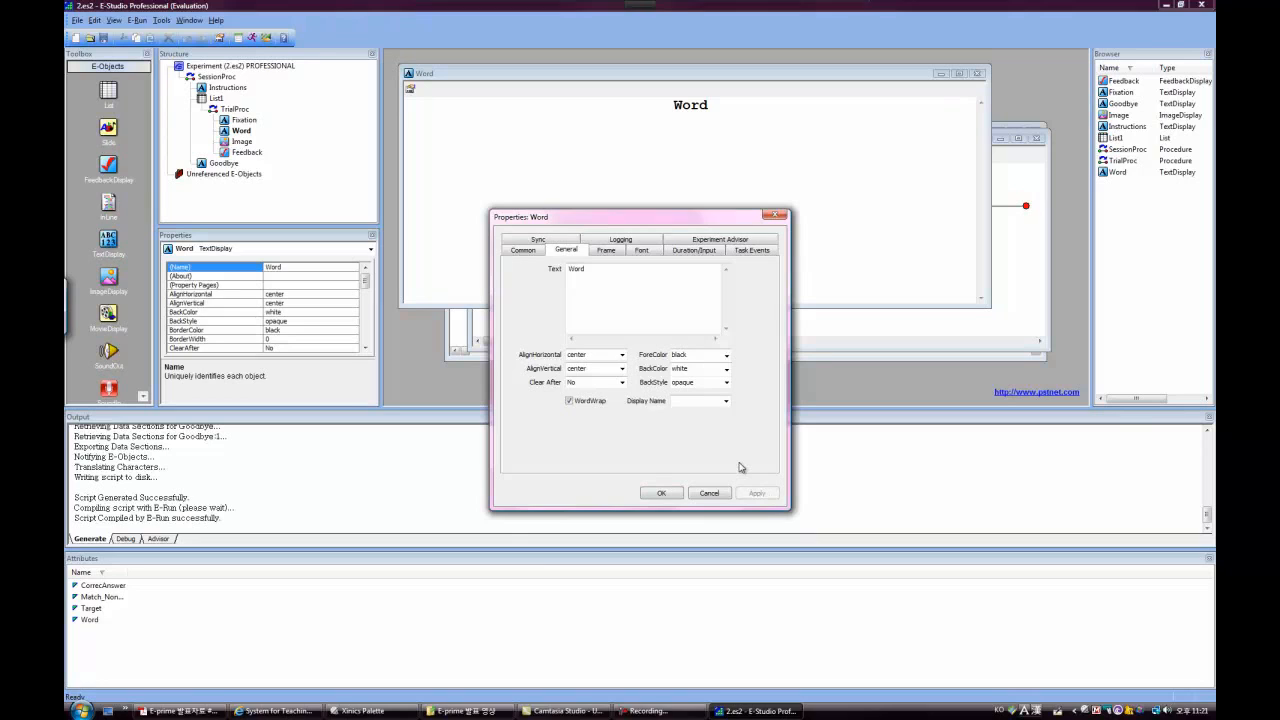
{"action": "left_click", "coordinate": [618, 275]}
{"action": "type", "text": "["}
{"action": "left_click", "coordinate": [756, 493]}
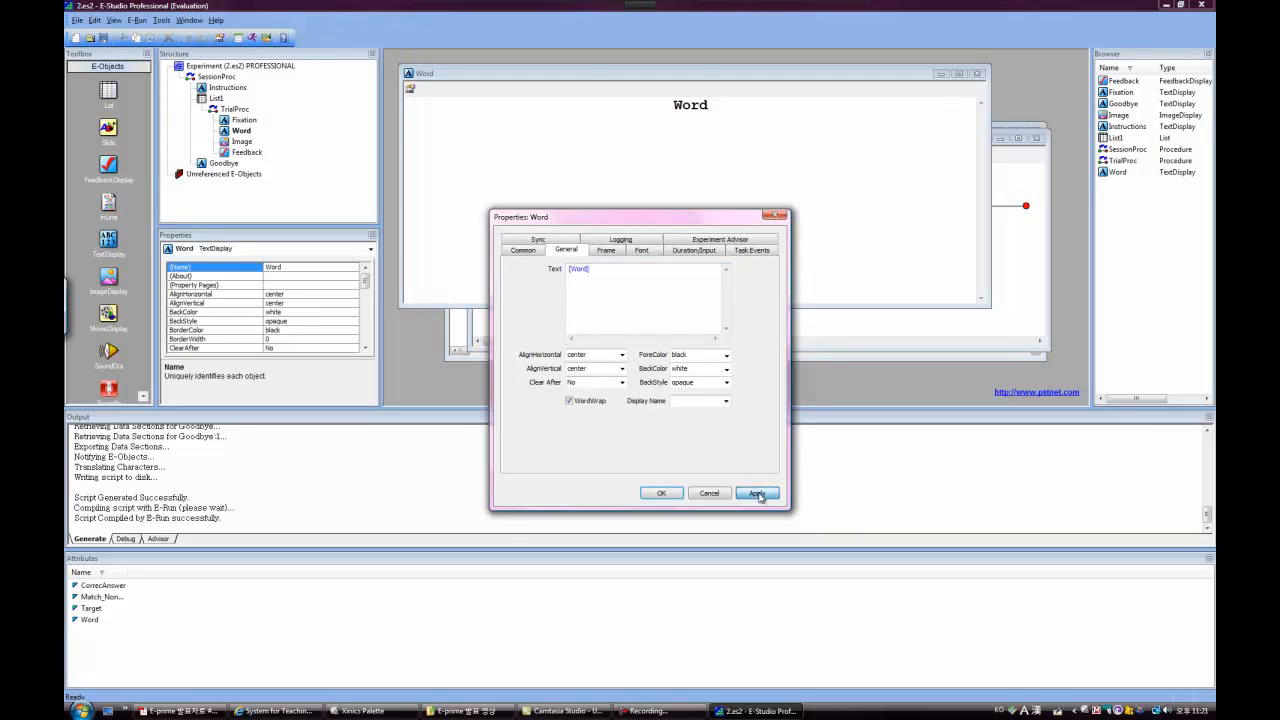
Set the Word display's duration to 1500, accept its properties and close its window.
{"action": "left_click", "coordinate": [690, 252]}
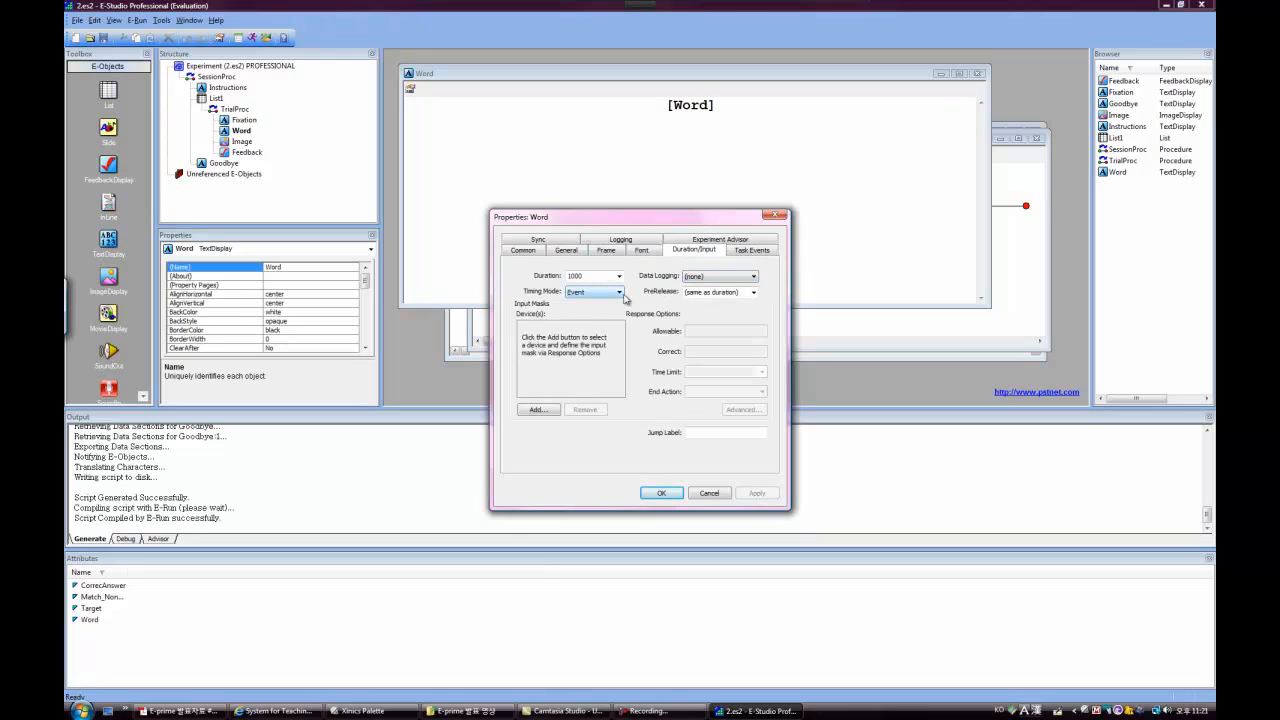
{"action": "double_click", "coordinate": [597, 277]}
{"action": "type", "text": "15"}
{"action": "left_click", "coordinate": [766, 500]}
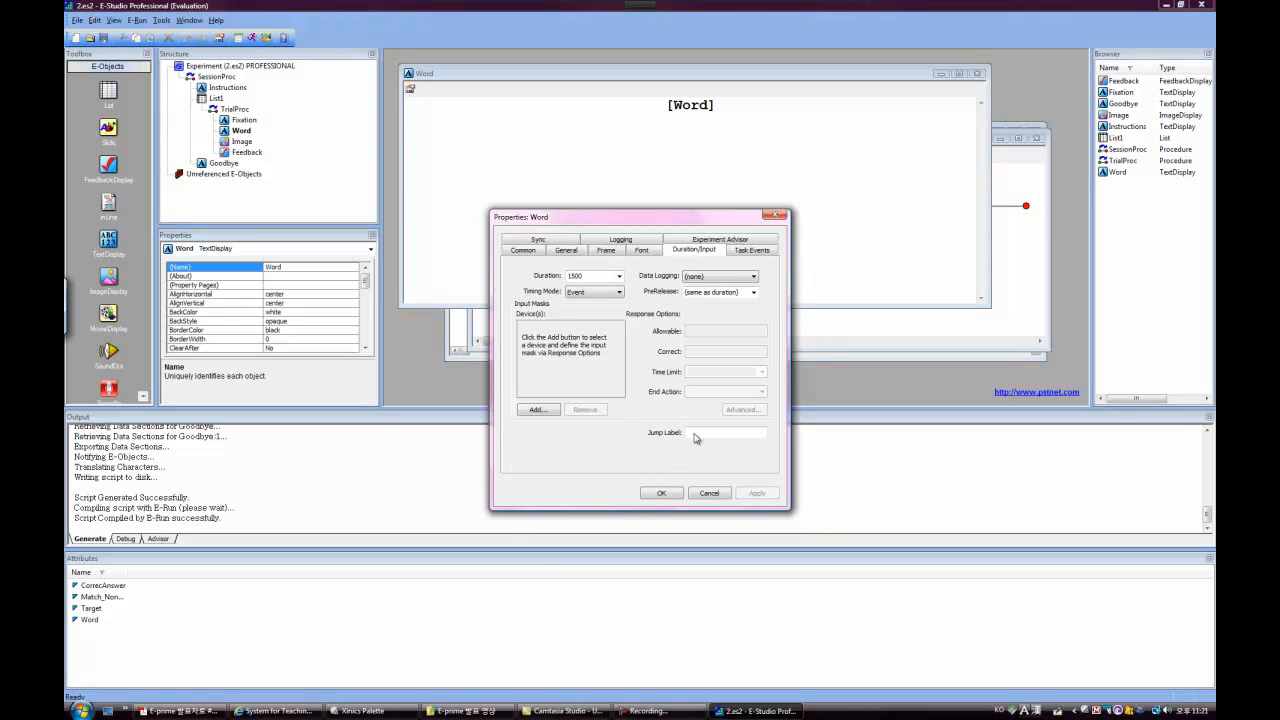
{"action": "left_click", "coordinate": [660, 493]}
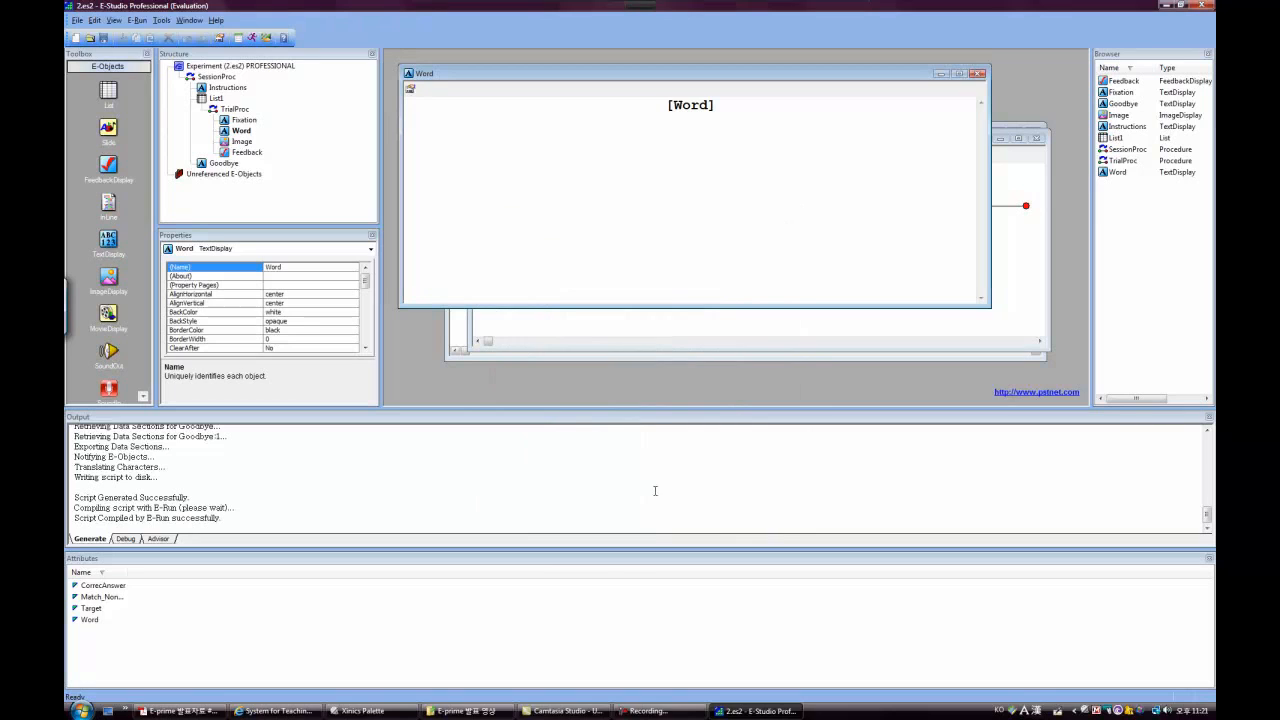
{"action": "left_click", "coordinate": [977, 74]}
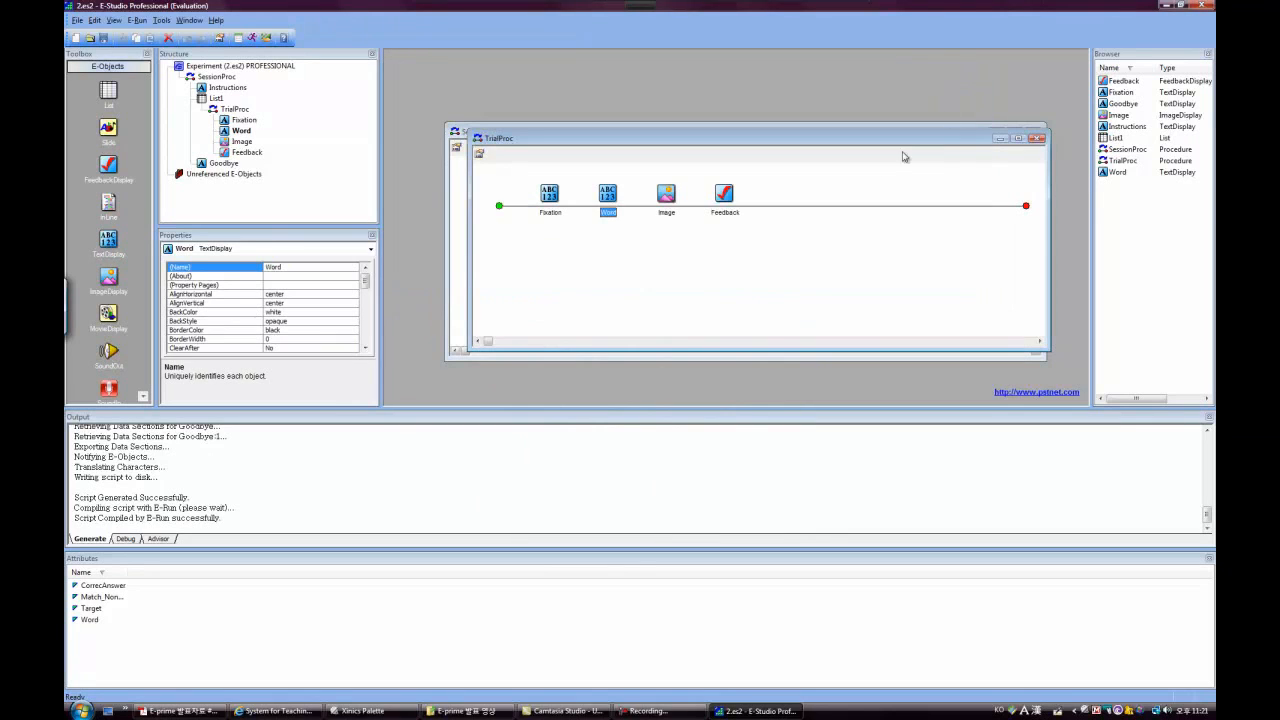
Open the Image display in TrialProc and set its filename to Target in its properties, applying the change.
{"action": "double_click", "coordinate": [668, 212]}
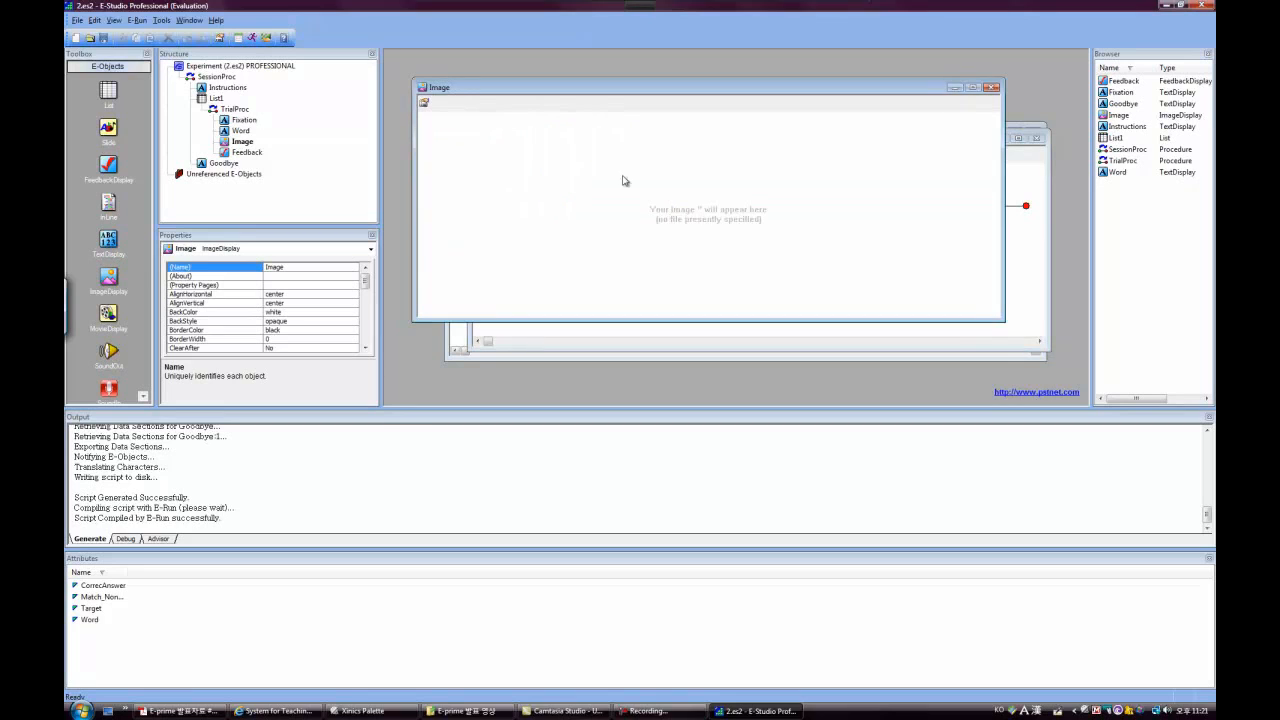
{"action": "left_click", "coordinate": [423, 102]}
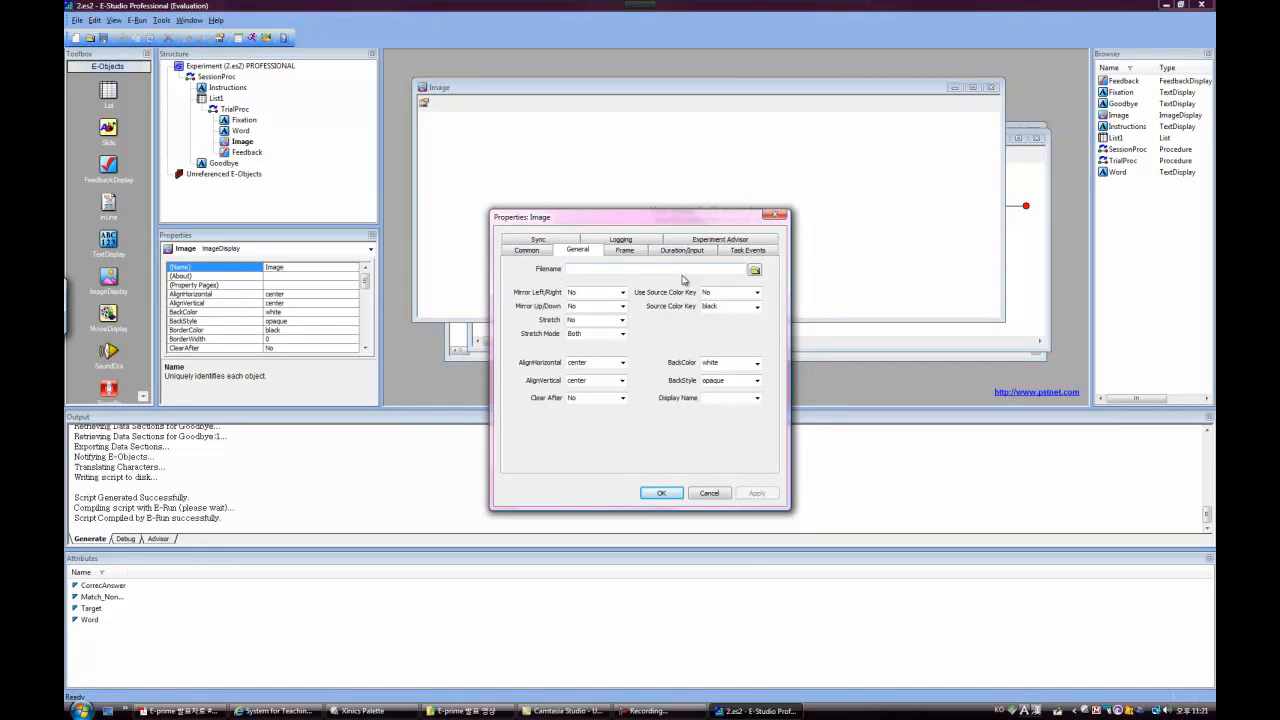
{"action": "type", "text": "Target]"}
{"action": "left_click", "coordinate": [757, 493]}
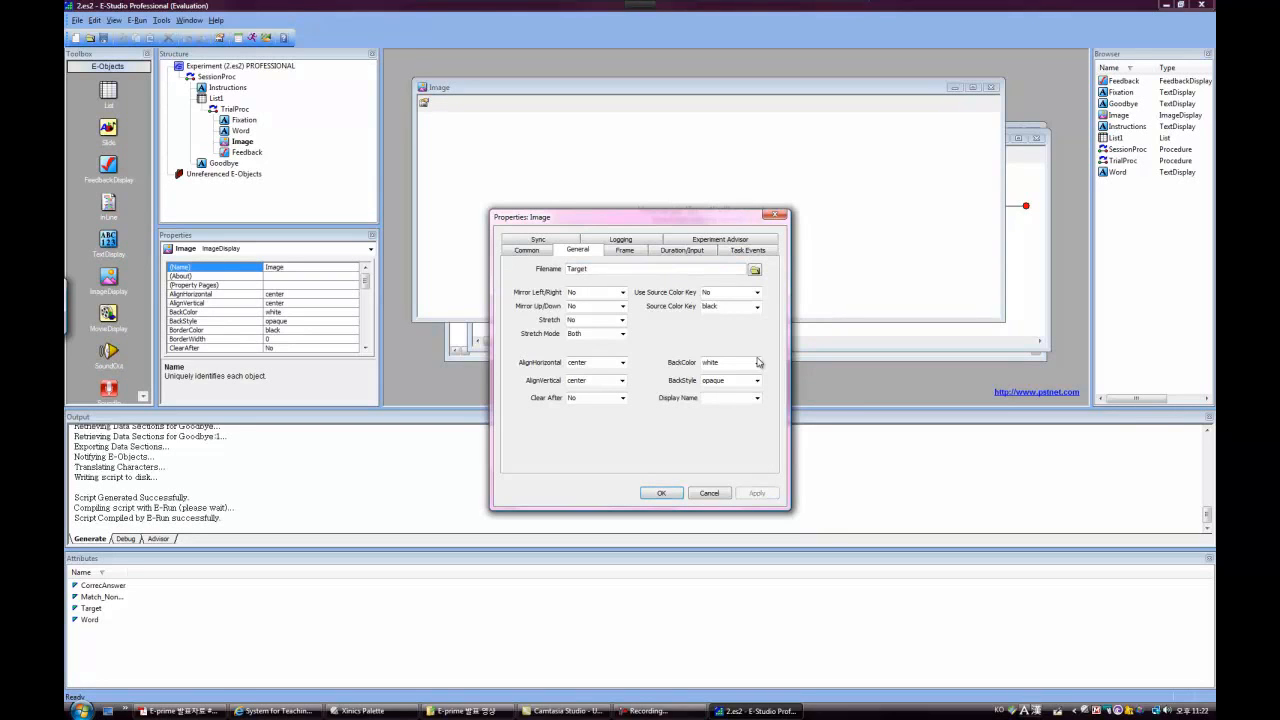
Browse to the PictureRT folder in Samples, choose BlueCar.bmp as the Image display's file and apply it.
{"action": "left_click", "coordinate": [755, 272]}
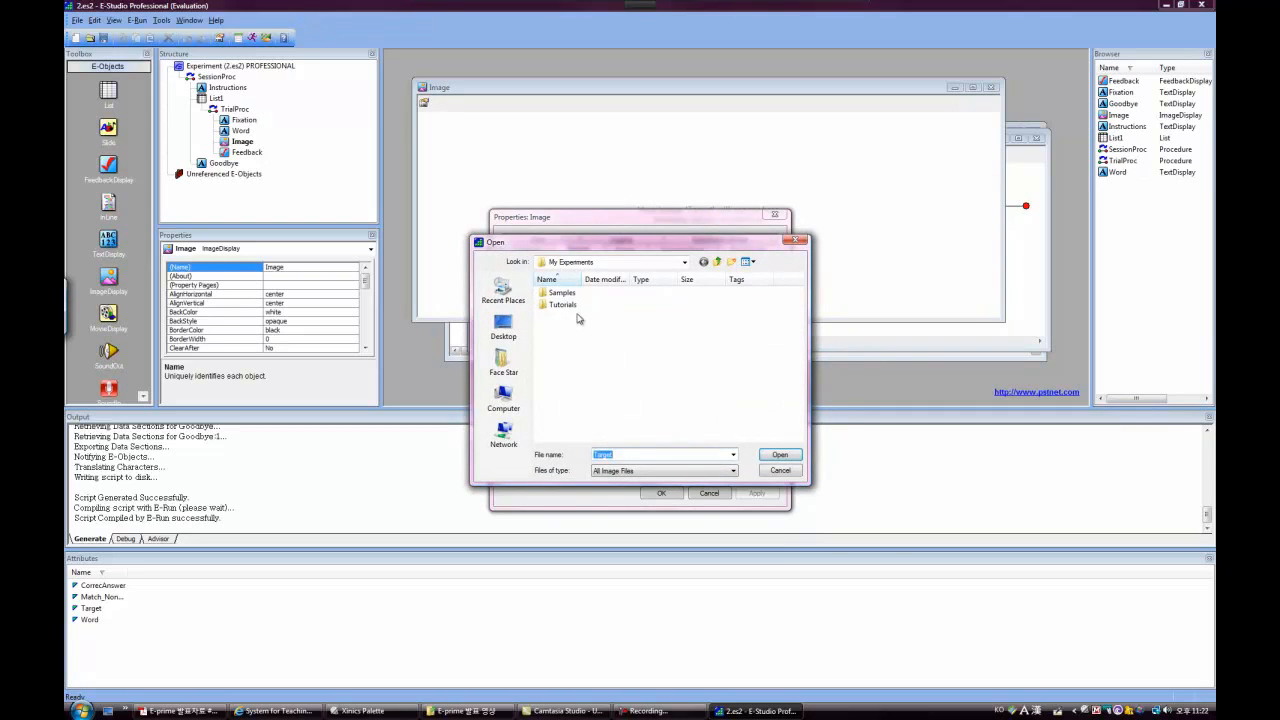
{"action": "left_click_drag", "start_coordinate": [660, 244], "coordinate": [758, 249]}
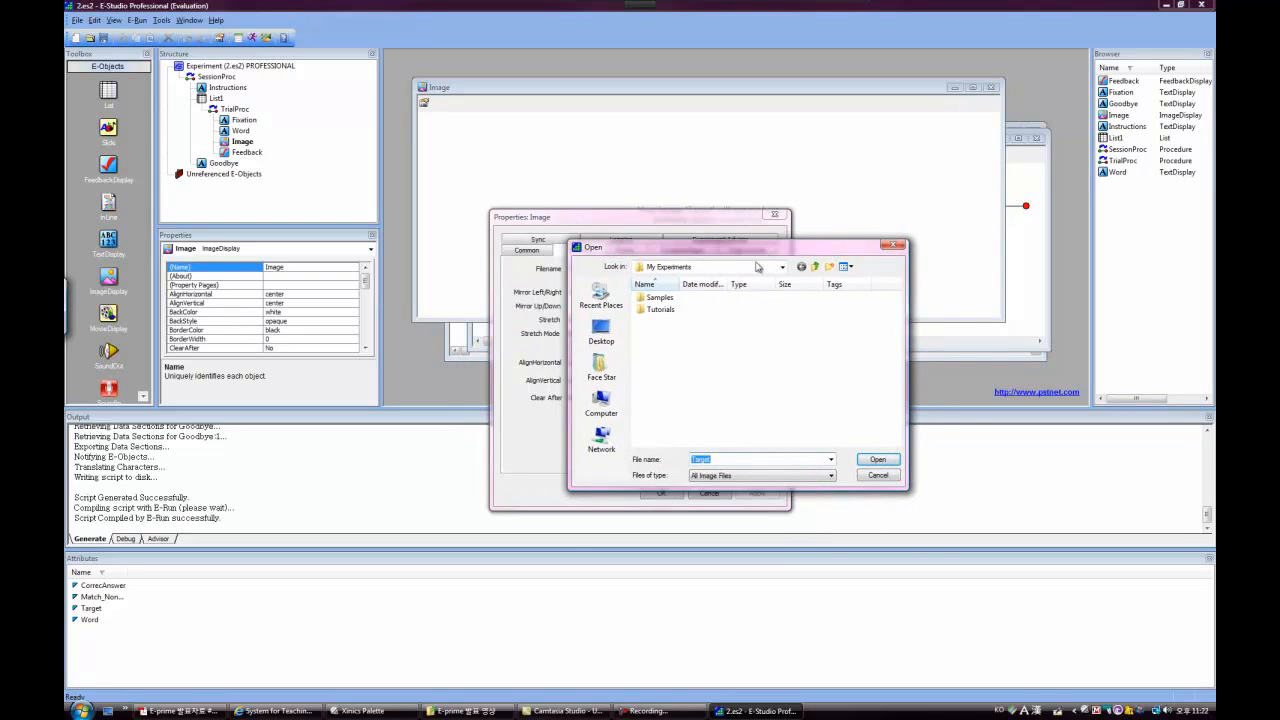
{"action": "double_click", "coordinate": [662, 298]}
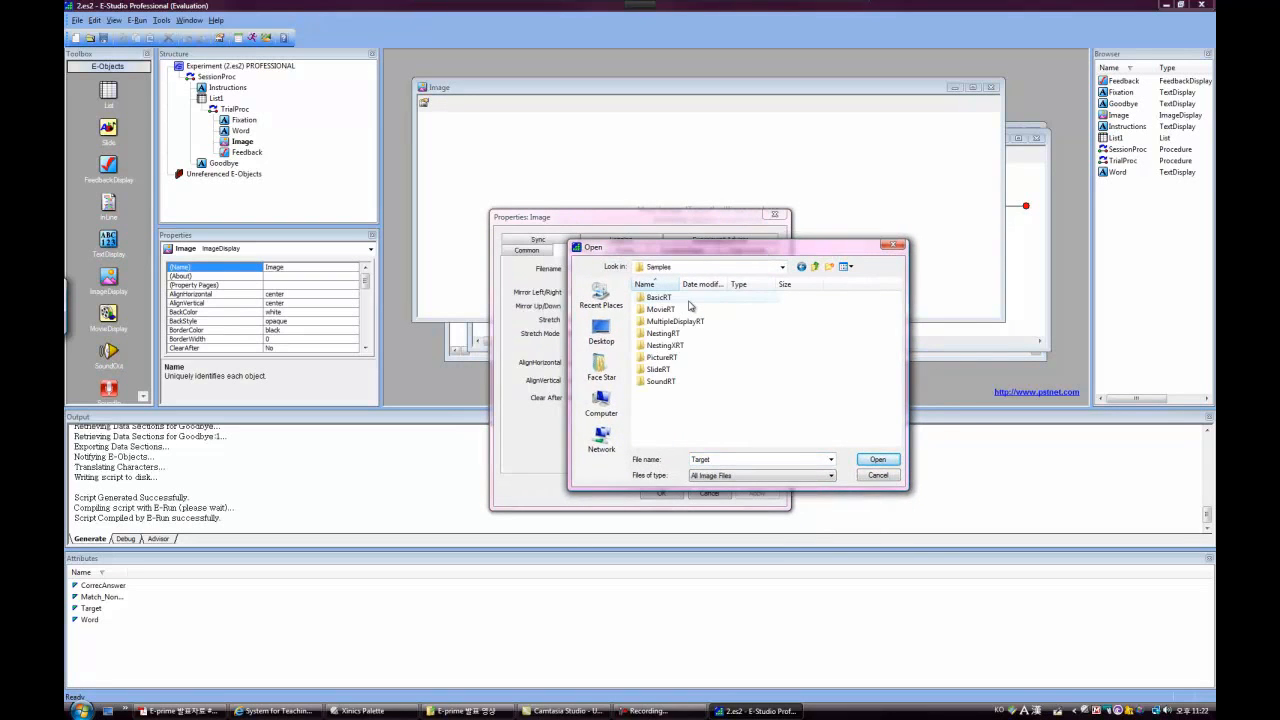
{"action": "double_click", "coordinate": [678, 357]}
{"action": "double_click", "coordinate": [656, 318]}
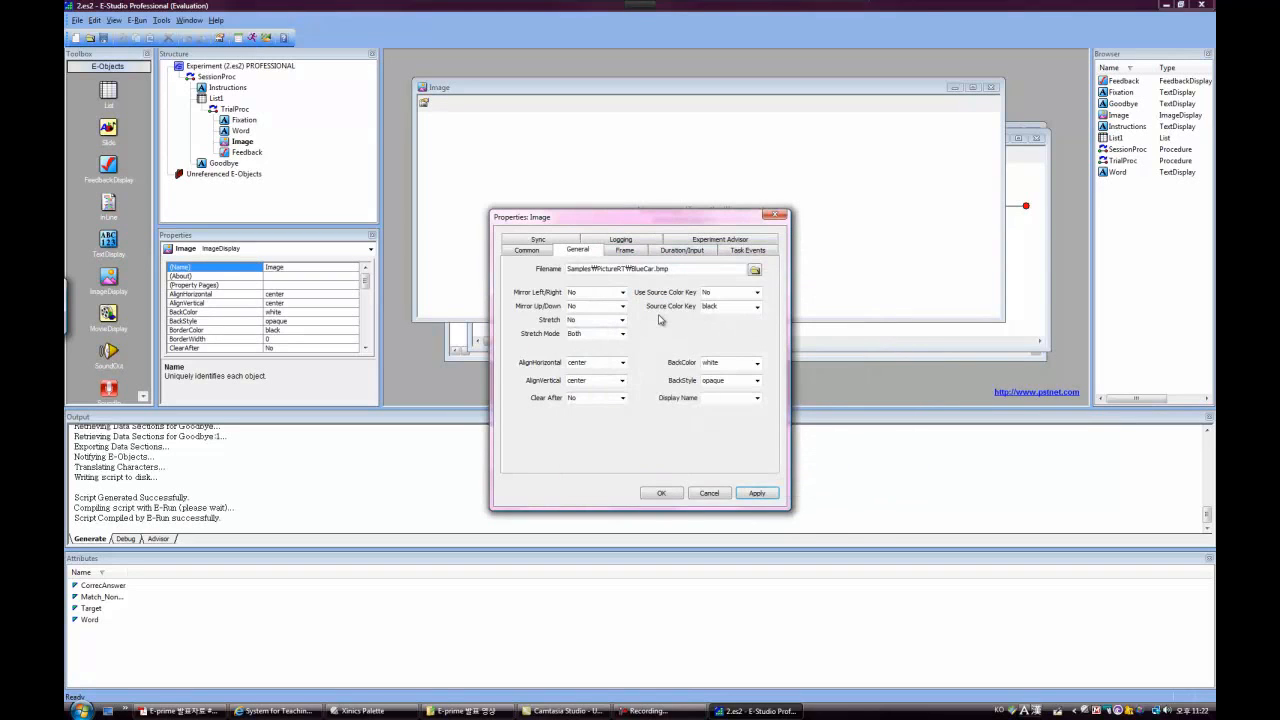
{"action": "left_click", "coordinate": [757, 493]}
{"action": "left_click_drag", "start_coordinate": [706, 216], "coordinate": [877, 311]}
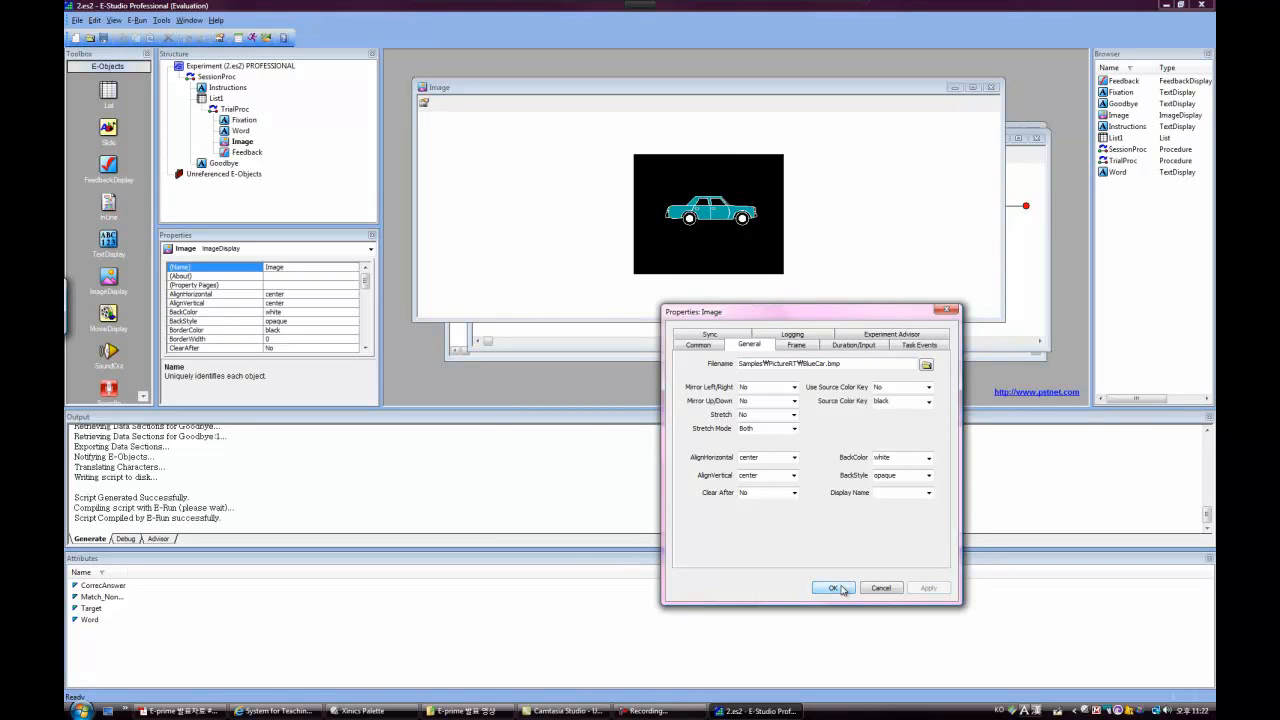
Set the Image display's duration to (infinite) and apply it.
{"action": "left_click", "coordinate": [860, 346]}
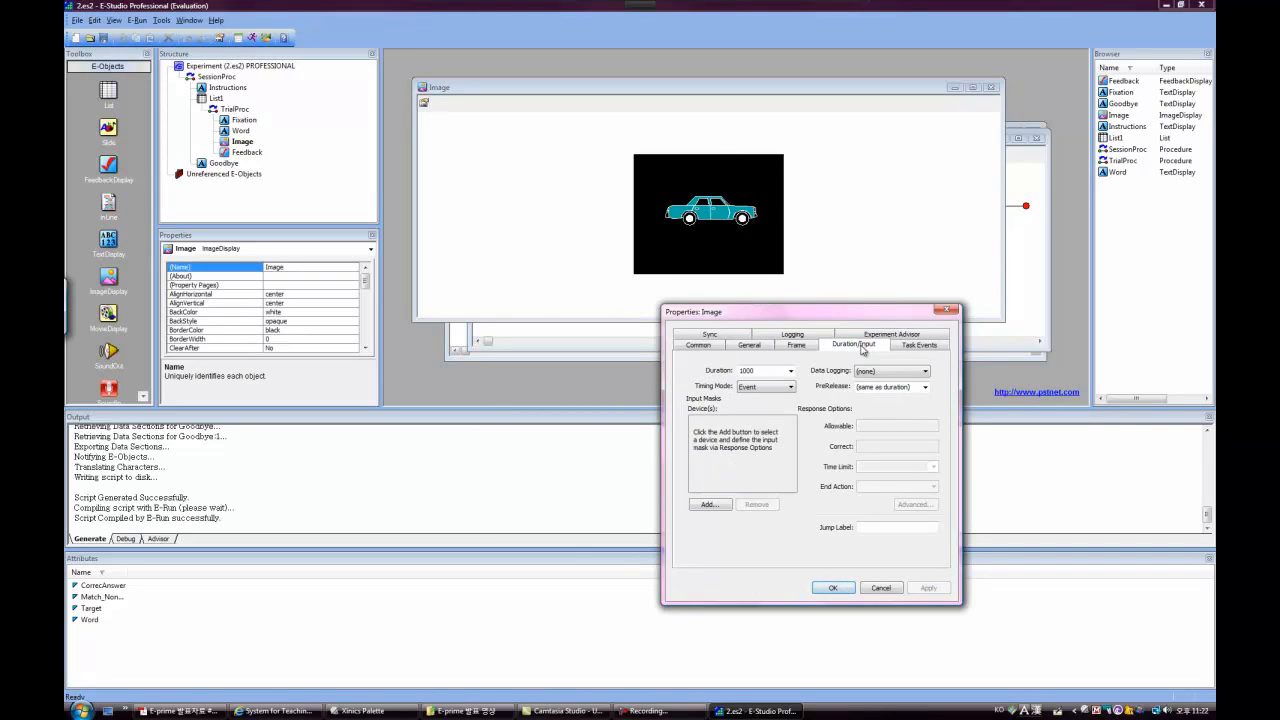
{"action": "left_click", "coordinate": [791, 371]}
{"action": "left_click", "coordinate": [765, 385]}
{"action": "left_click", "coordinate": [937, 592]}
Add the keyboard as the Image display's input device, set its allowable responses to zm and apply it.
{"action": "left_click", "coordinate": [714, 504]}
{"action": "left_click", "coordinate": [738, 408]}
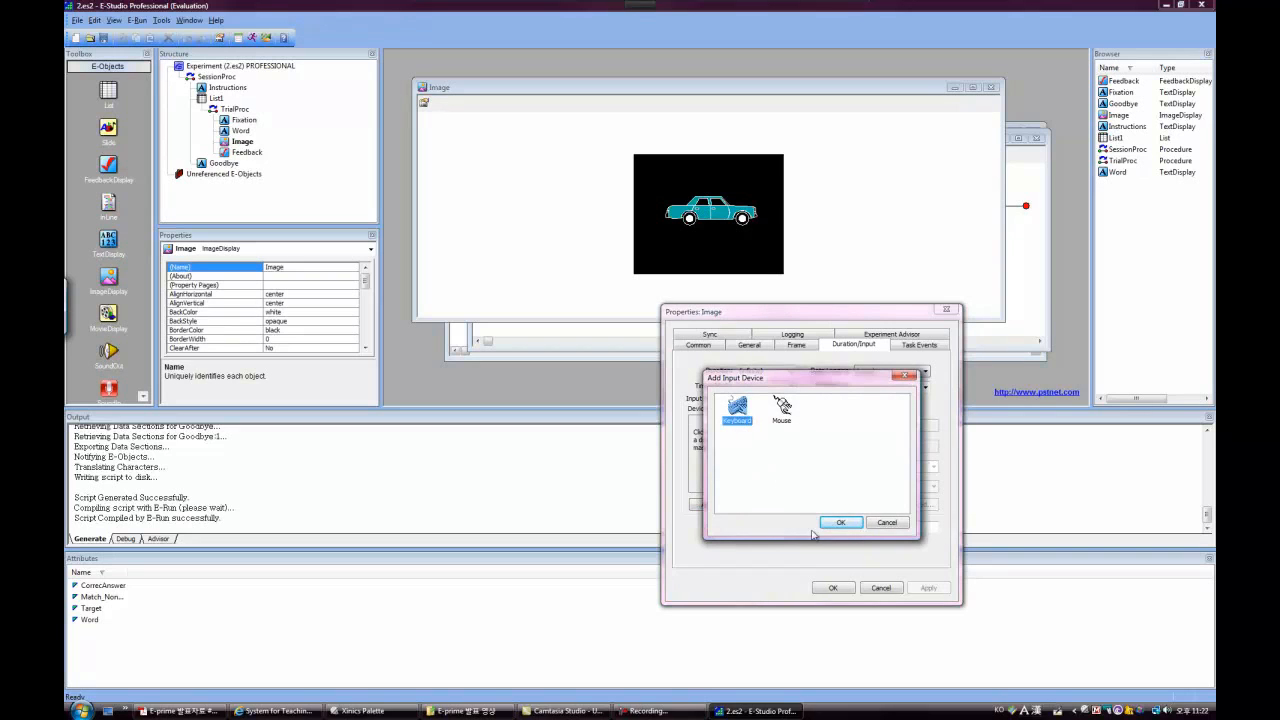
{"action": "left_click", "coordinate": [838, 522]}
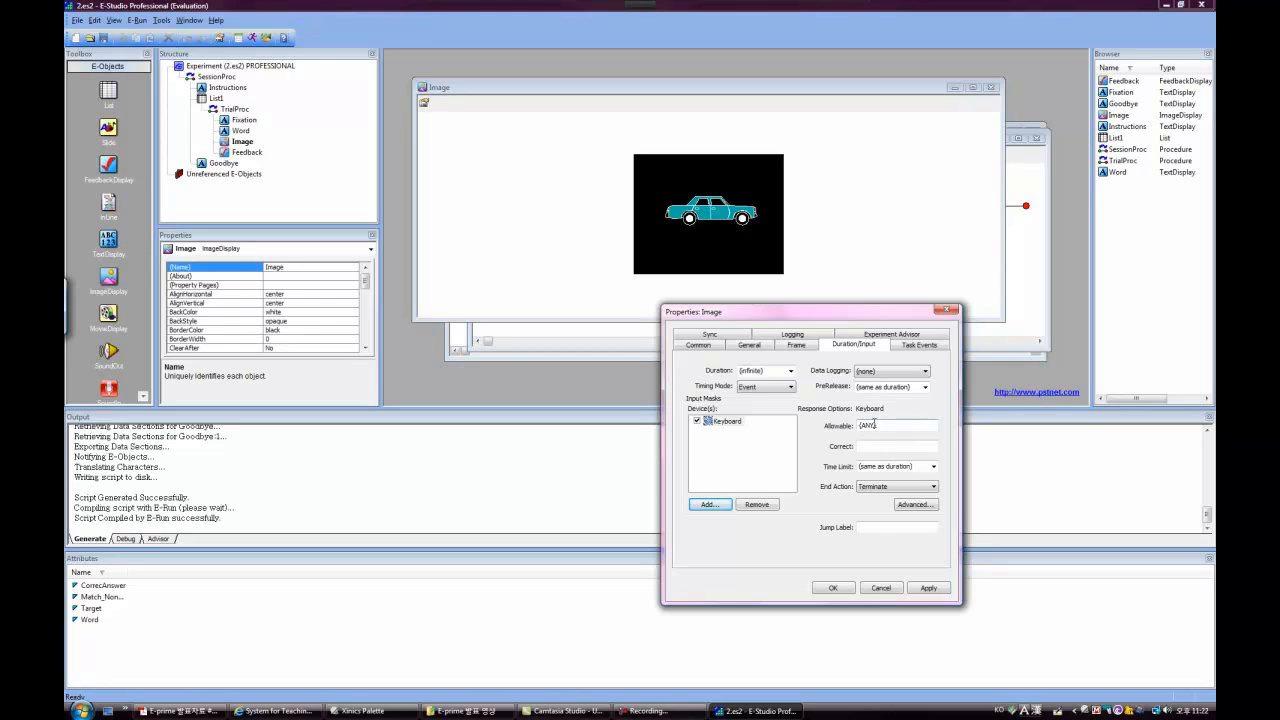
{"action": "double_click", "coordinate": [885, 422]}
{"action": "type", "text": "zm"}
{"action": "left_click", "coordinate": [929, 588]}
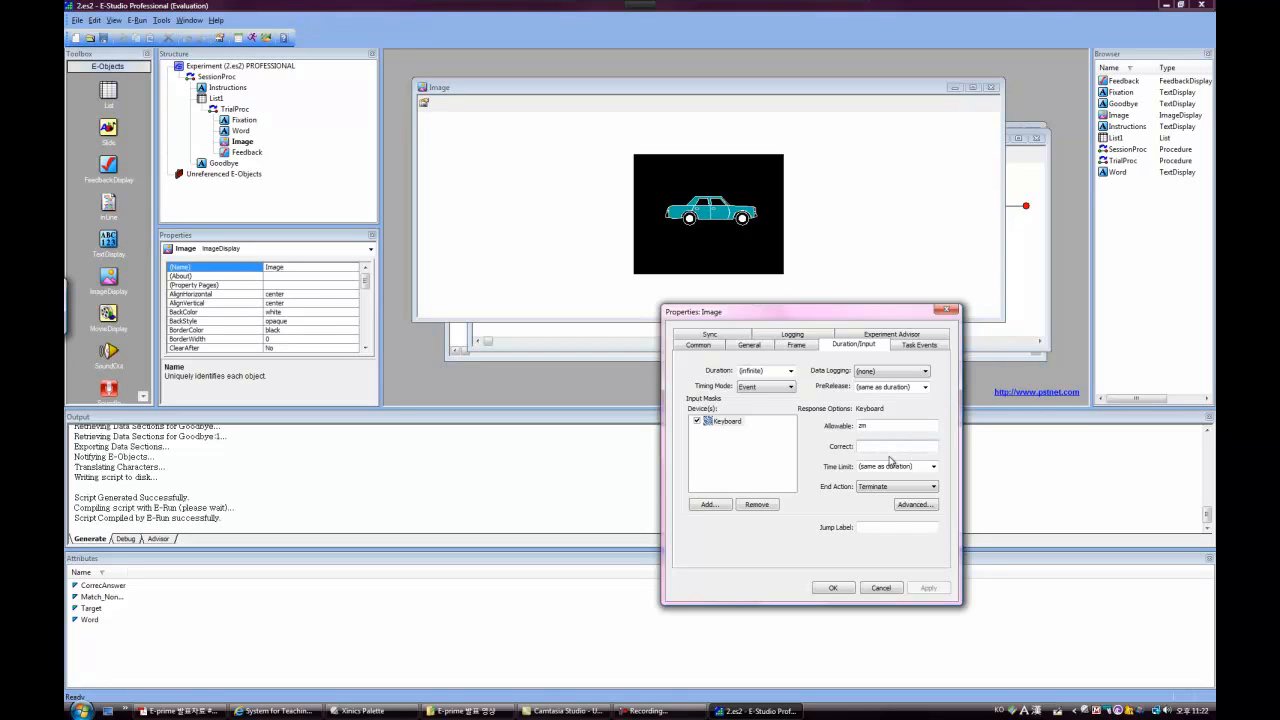
Enter CorrectAnswer as the Image display's correct response, apply it and decline standard data logging.
{"action": "type", "text": "CorrectAnswer"}
{"action": "left_click", "coordinate": [927, 588]}
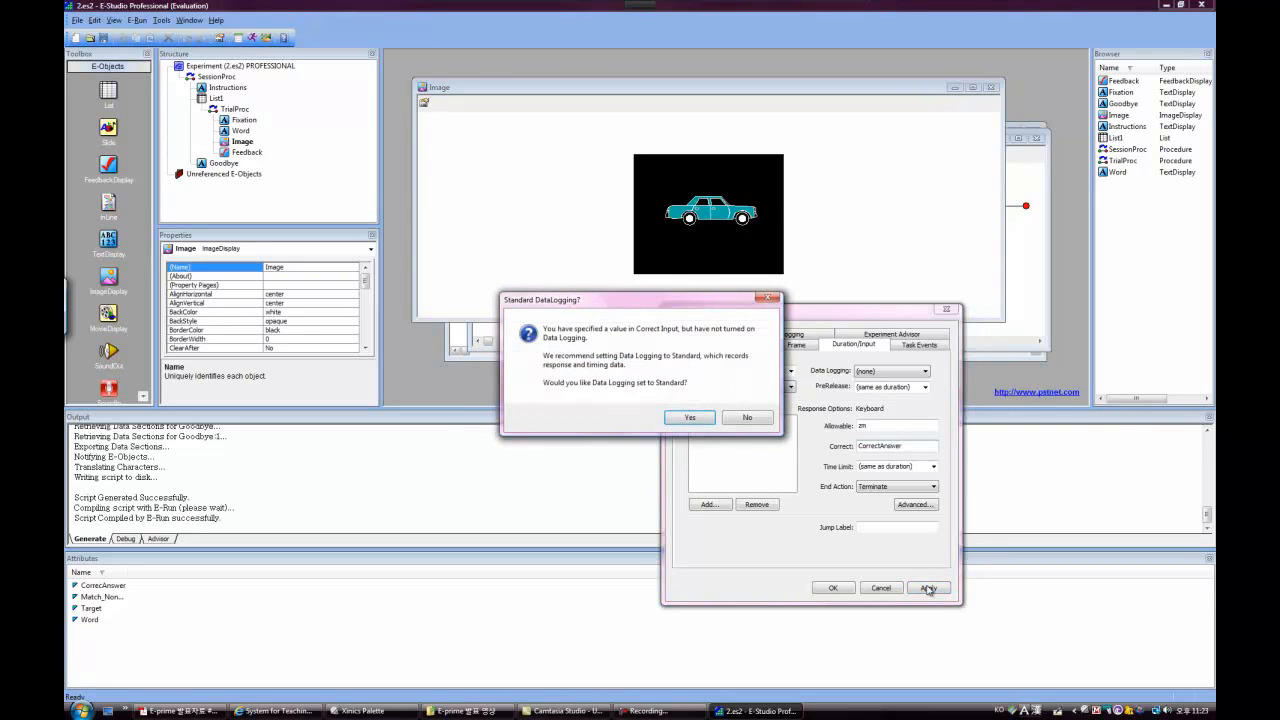
{"action": "left_click", "coordinate": [747, 417]}
{"action": "left_click", "coordinate": [858, 447]}
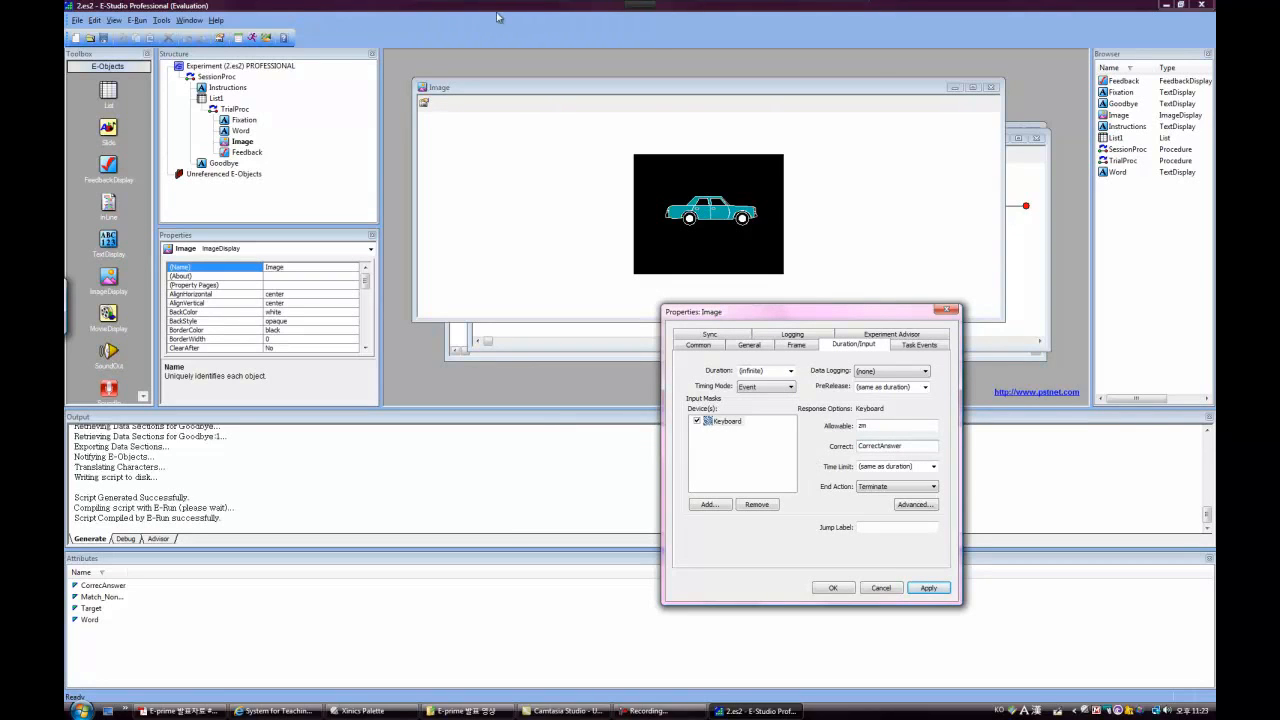
Mark the correct response entry with the Brush annotation tool, clear the drawing and decline standard data logging.
{"action": "mouse_move", "coordinate": [609, 14]}
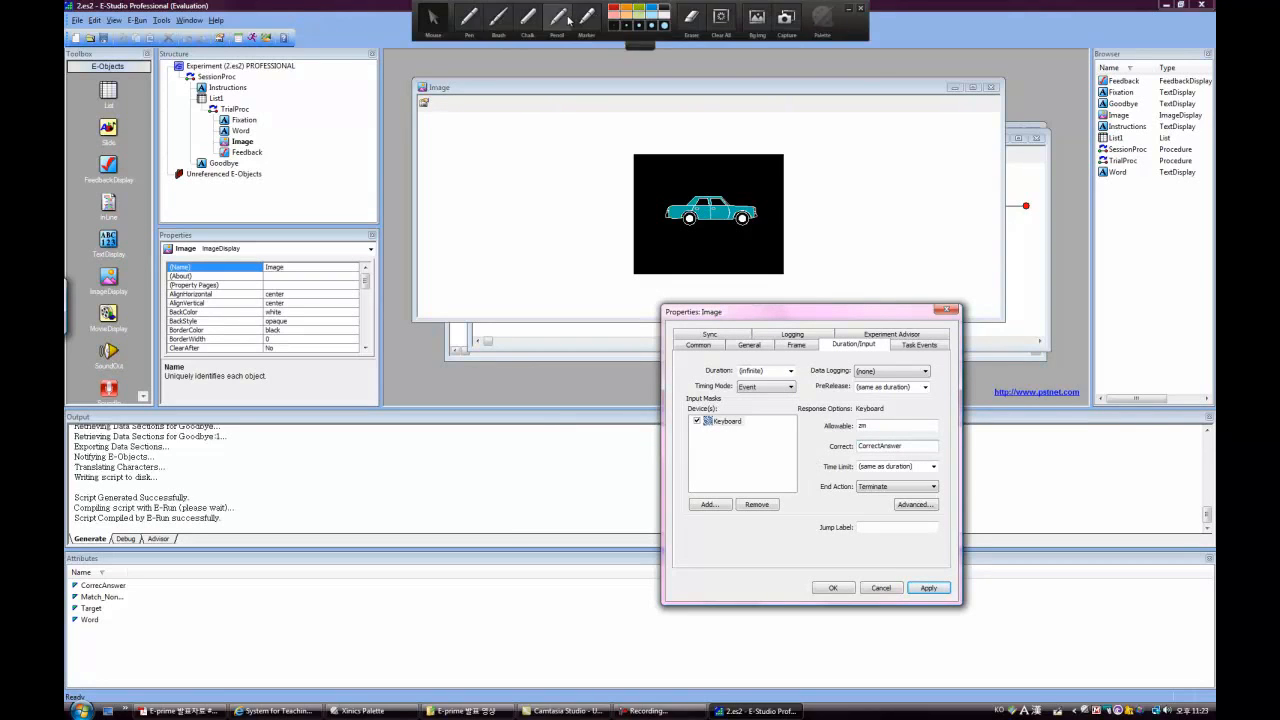
{"action": "left_click", "coordinate": [500, 22]}
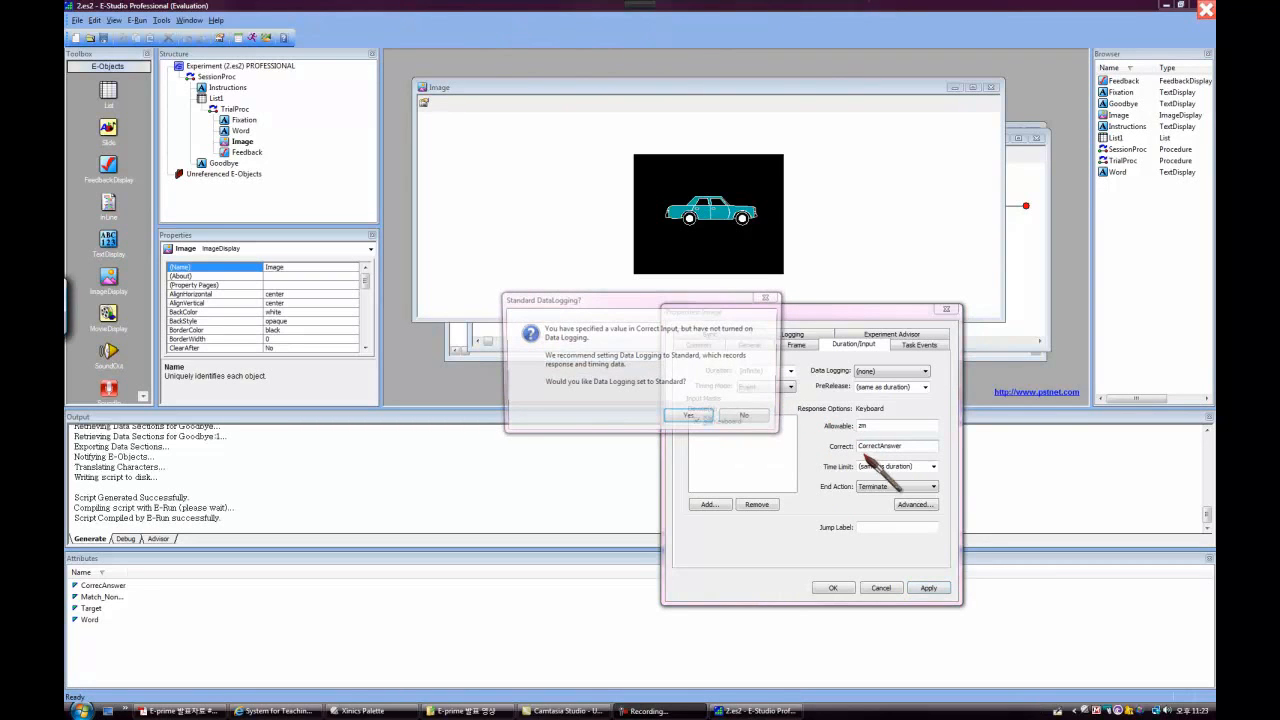
{"action": "mouse_move", "coordinate": [857, 451]}
{"action": "left_mouse_down"}
{"action": "mouse_move", "coordinate": [910, 441]}
{"action": "mouse_move", "coordinate": [901, 454]}
{"action": "mouse_move", "coordinate": [857, 453]}
{"action": "left_mouse_up"}
{"action": "mouse_move", "coordinate": [756, 8]}
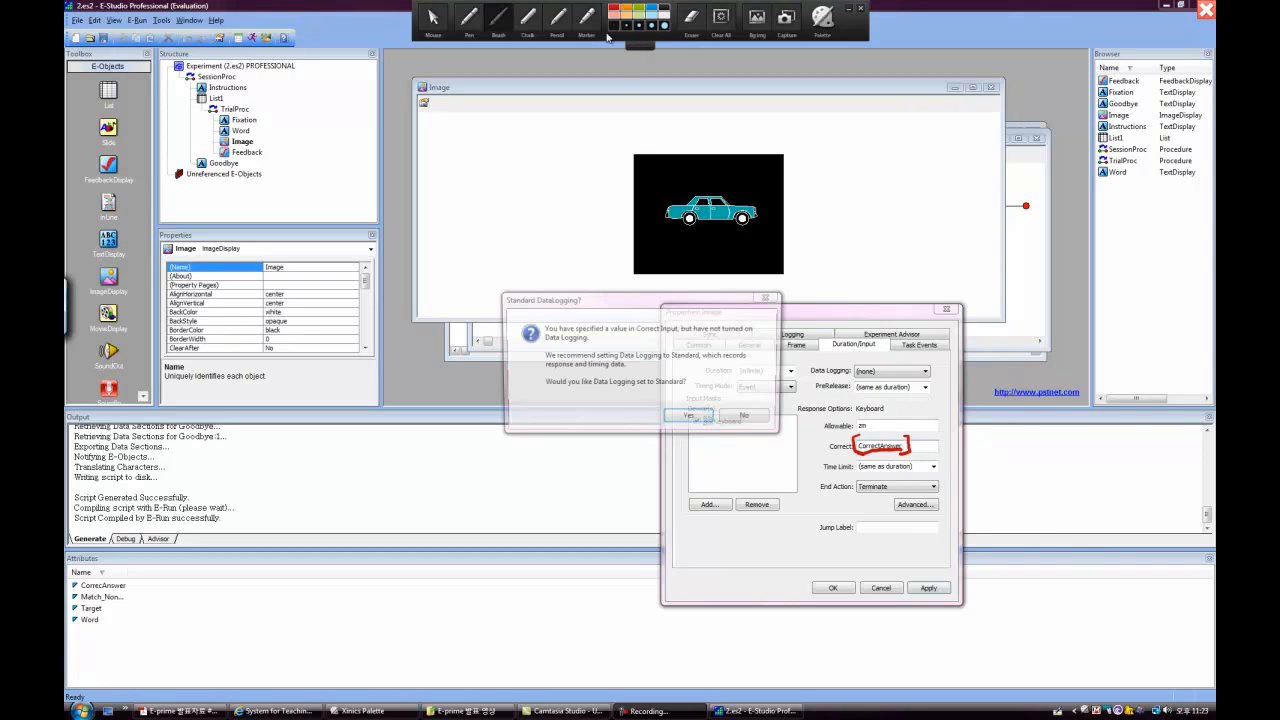
{"action": "left_click", "coordinate": [722, 20]}
{"action": "left_click", "coordinate": [752, 416]}
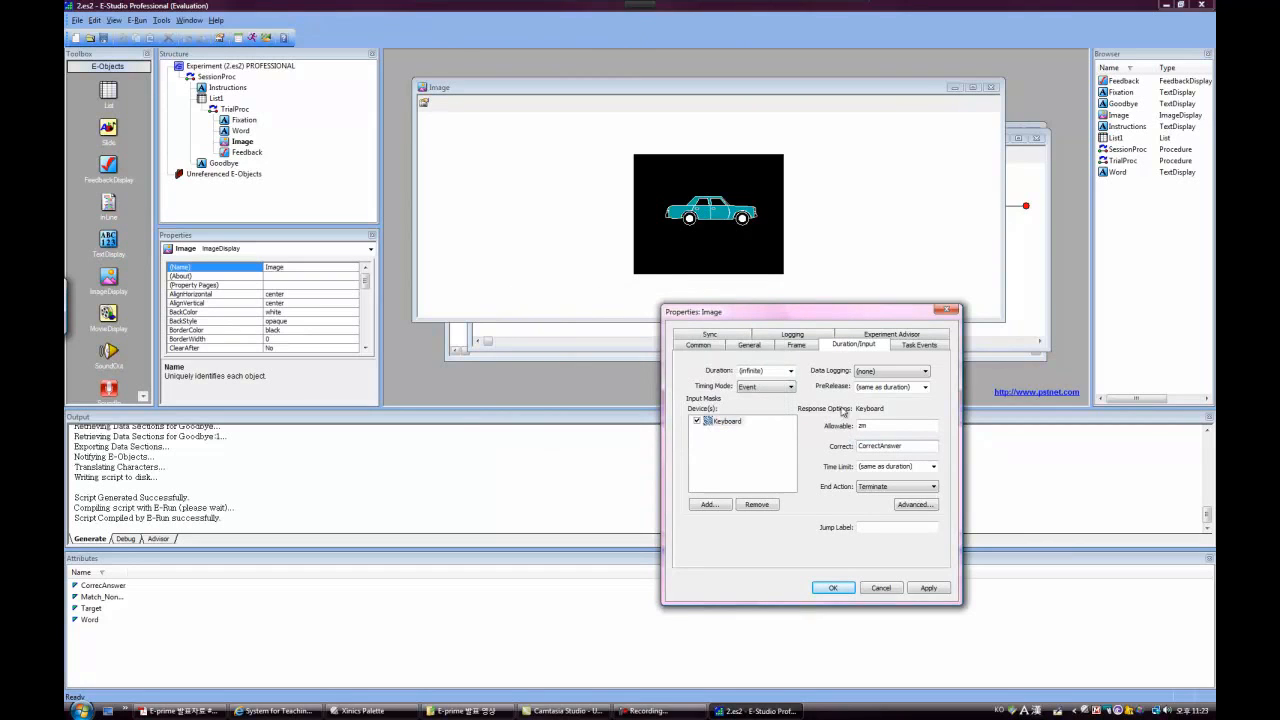
Change the correct response to the attribute reference [CorrectAnswer], accept Standard data logging, apply it and accept the Image properties.
{"action": "type", "text": "["}
{"action": "left_click", "coordinate": [933, 590]}
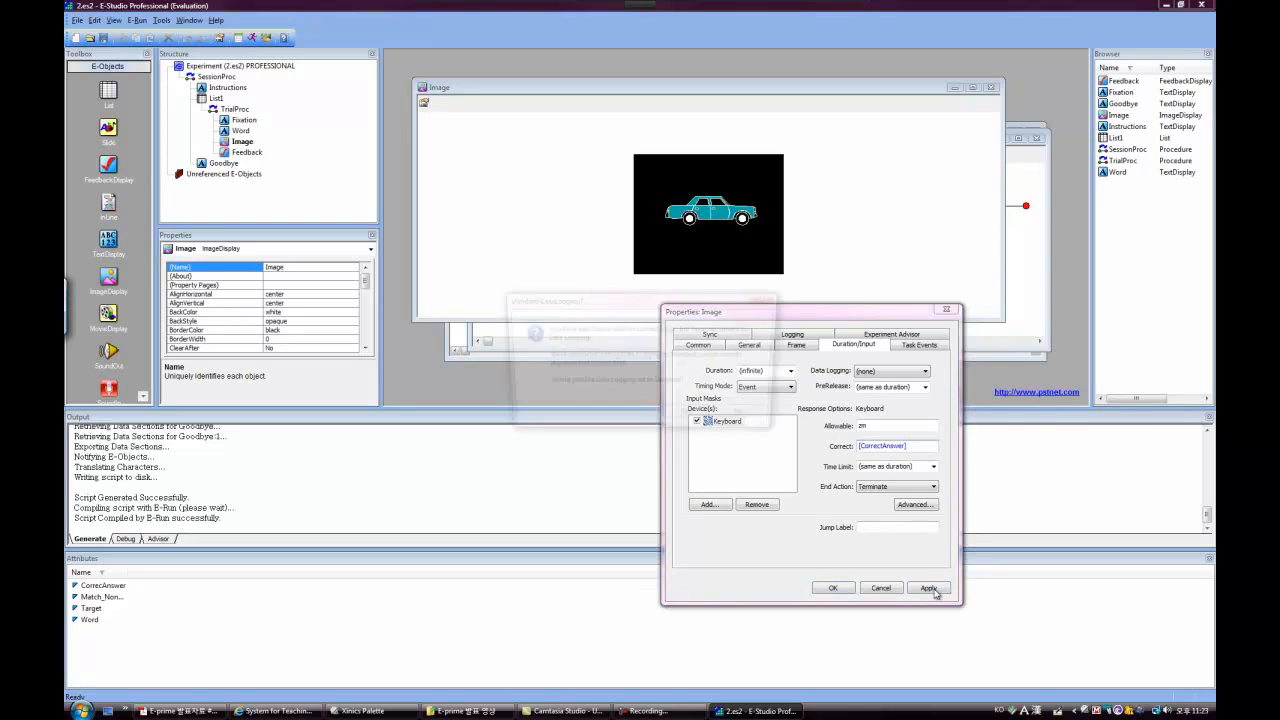
{"action": "left_click", "coordinate": [693, 424]}
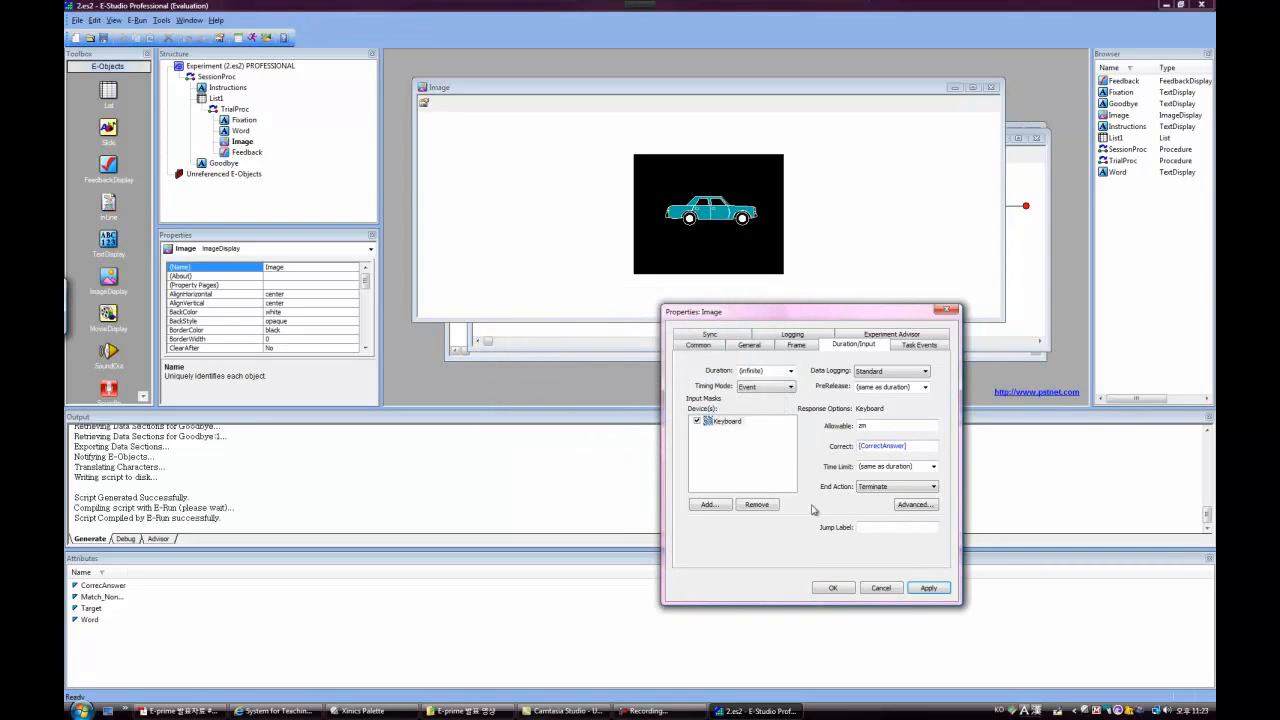
{"action": "left_click", "coordinate": [915, 589]}
{"action": "left_click", "coordinate": [830, 589]}
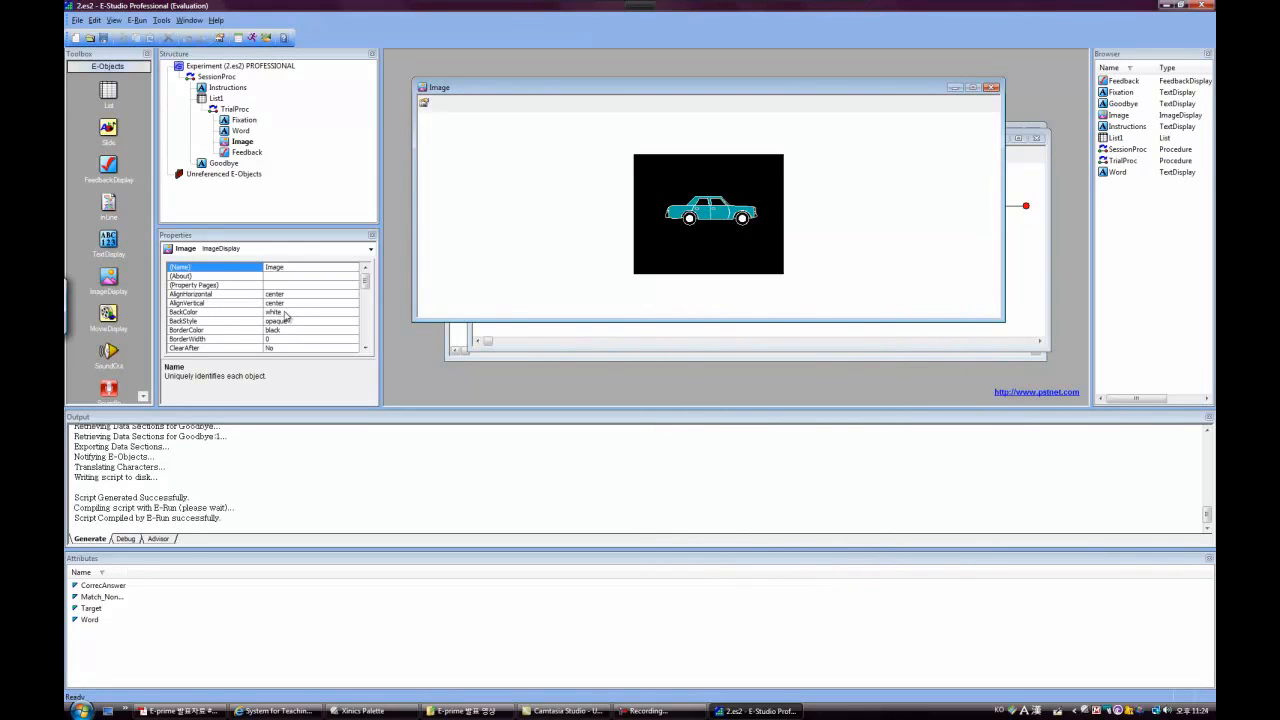
Review the Image display's full property list and close the Image window.
{"action": "left_click", "coordinate": [320, 295]}
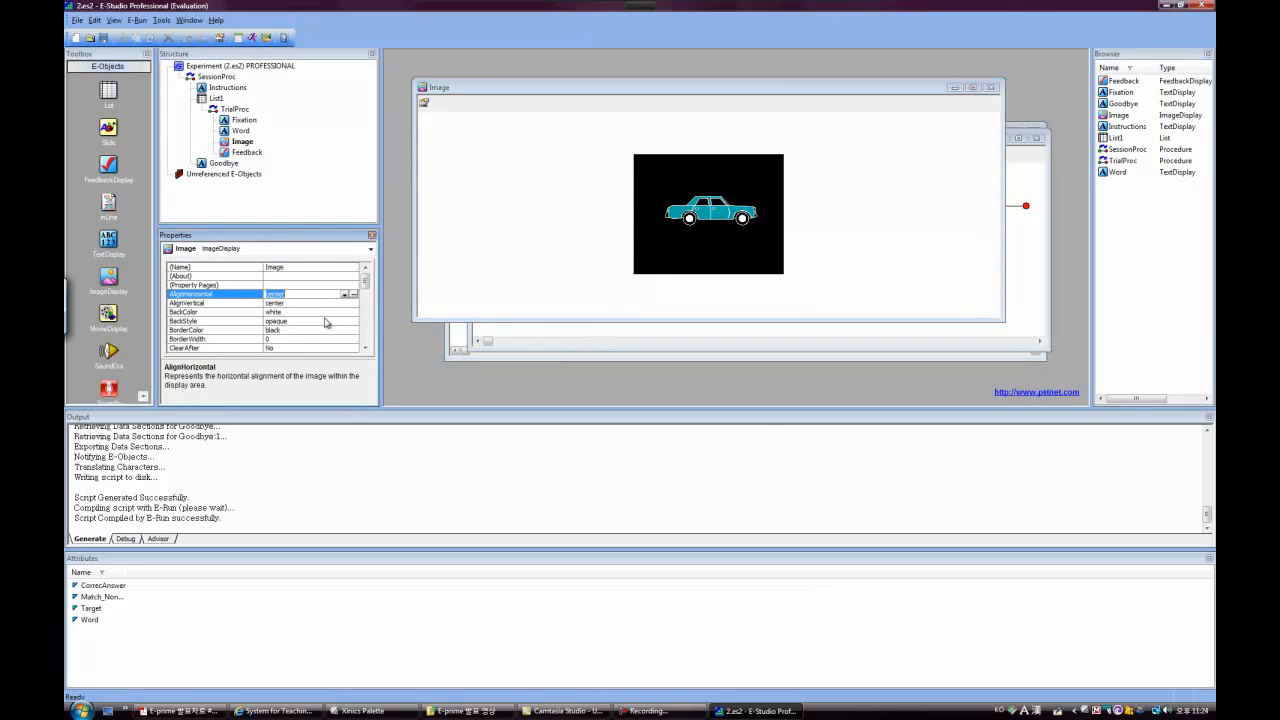
{"action": "left_click", "coordinate": [366, 306]}
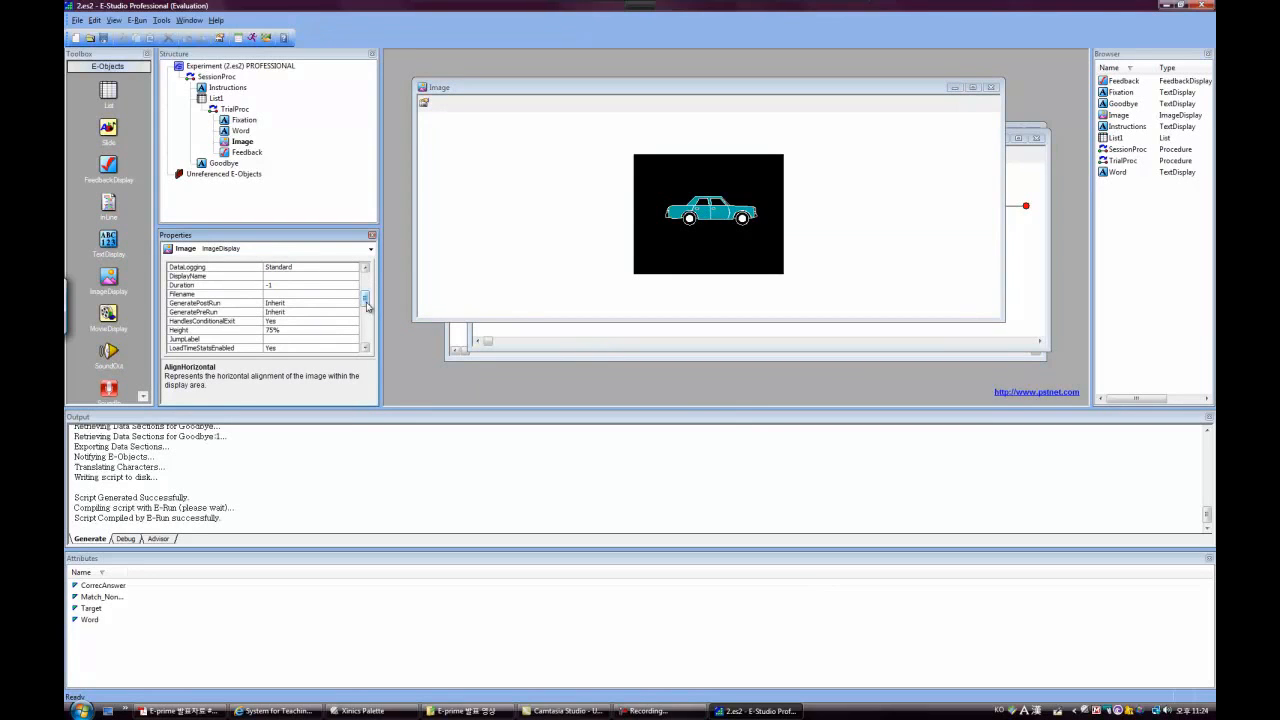
{"action": "left_click_drag", "start_coordinate": [368, 304], "coordinate": [371, 341]}
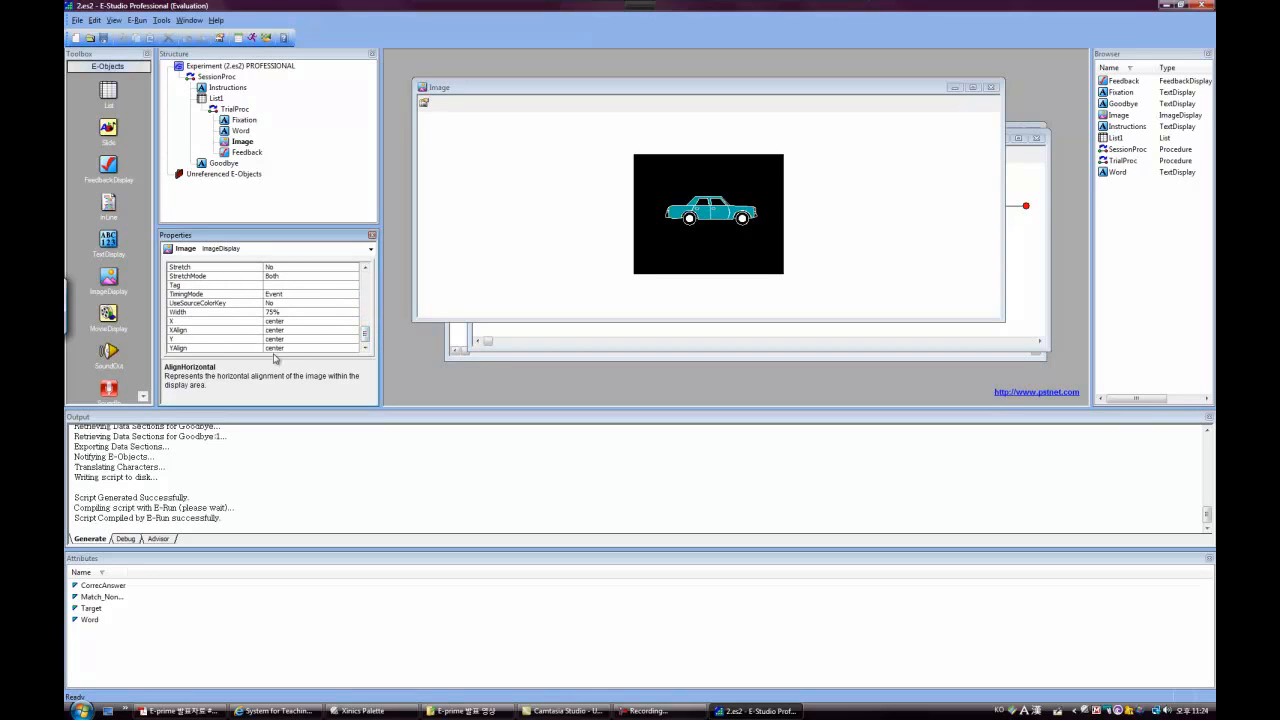
{"action": "left_click", "coordinate": [990, 87]}
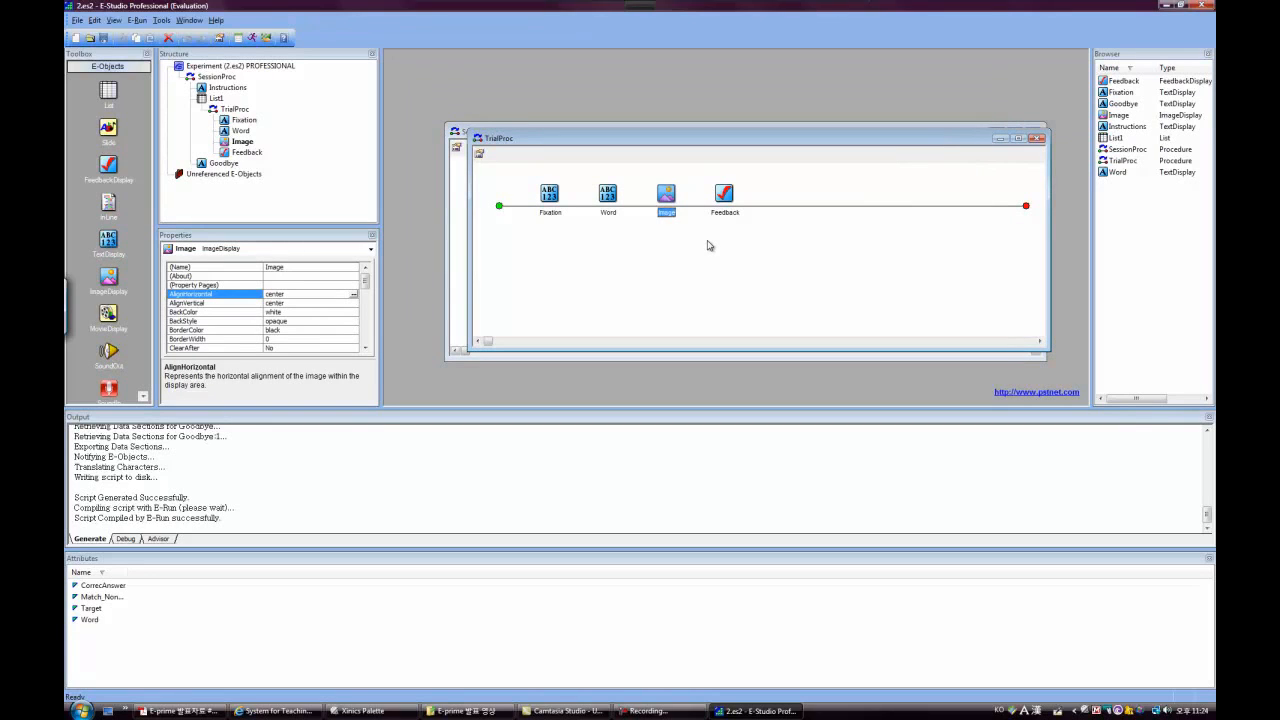
Open the Feedback display from TrialProc and reposition its window and the TrialProc window in the workspace.
{"action": "right_click", "coordinate": [727, 202]}
{"action": "double_click", "coordinate": [727, 199]}
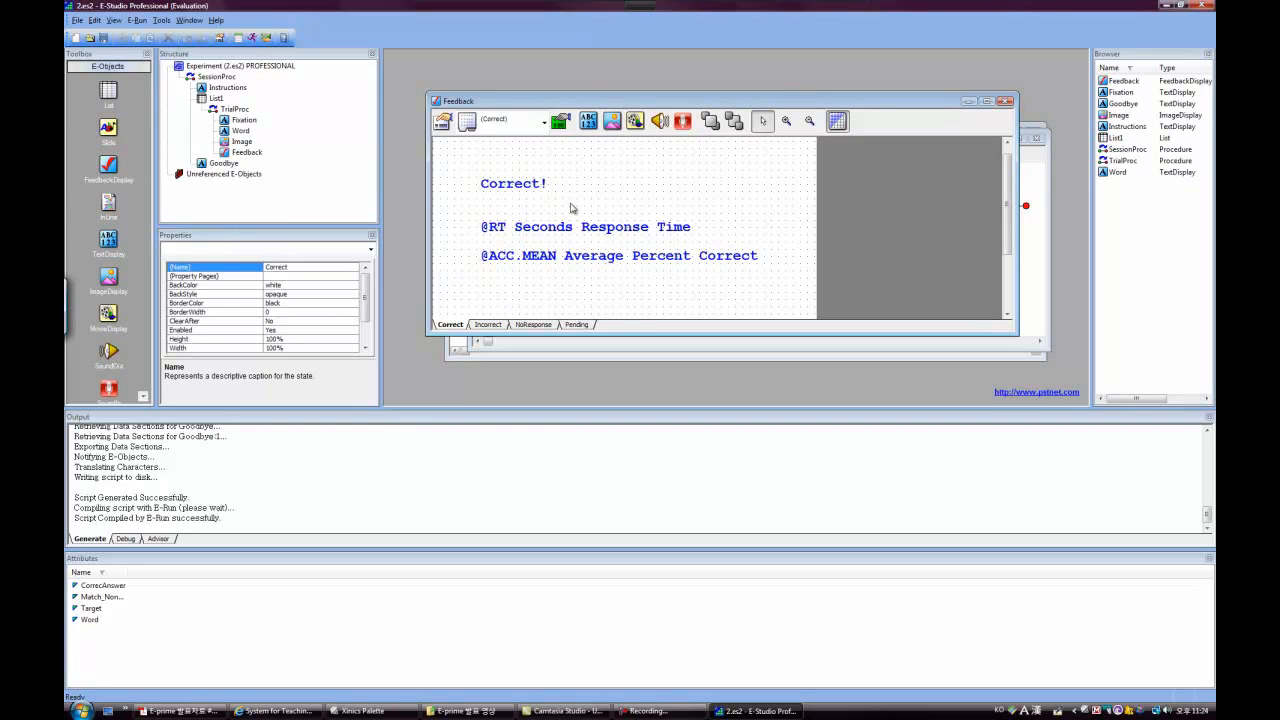
{"action": "left_click_drag", "start_coordinate": [553, 104], "coordinate": [566, 217]}
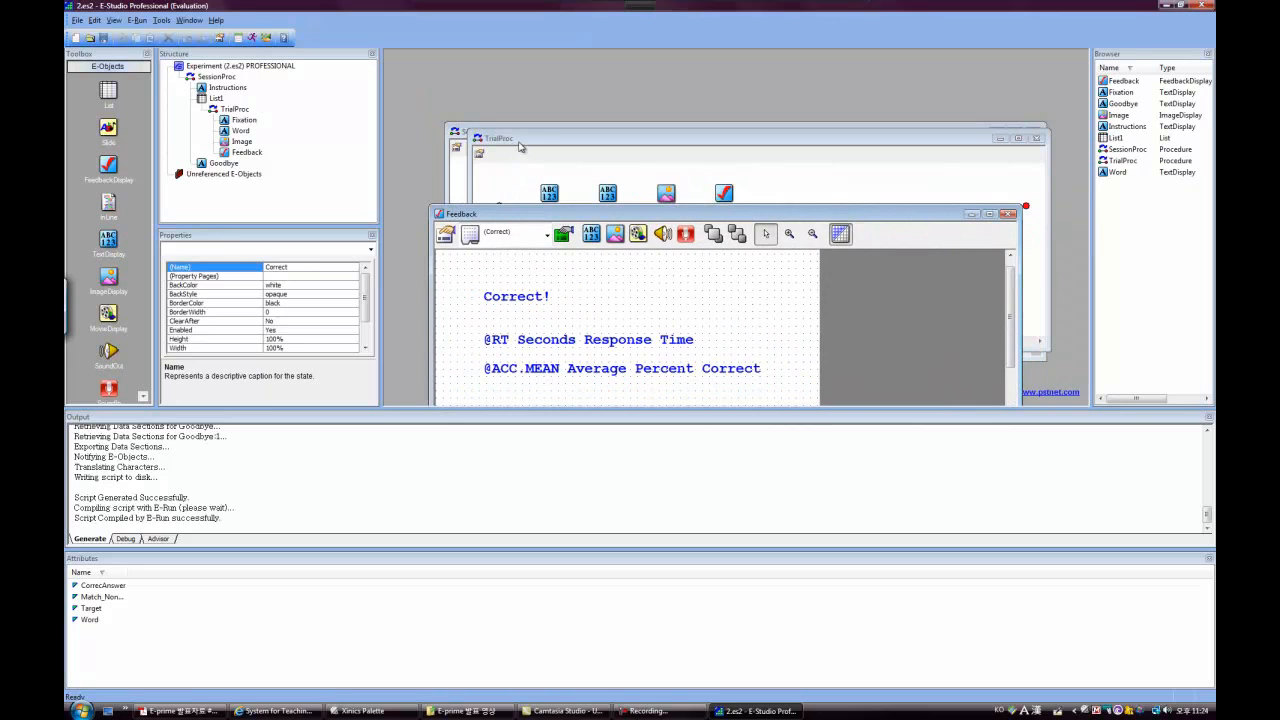
{"action": "left_click", "coordinate": [543, 140]}
{"action": "left_click_drag", "start_coordinate": [543, 140], "coordinate": [536, 132]}
{"action": "left_click", "coordinate": [455, 216]}
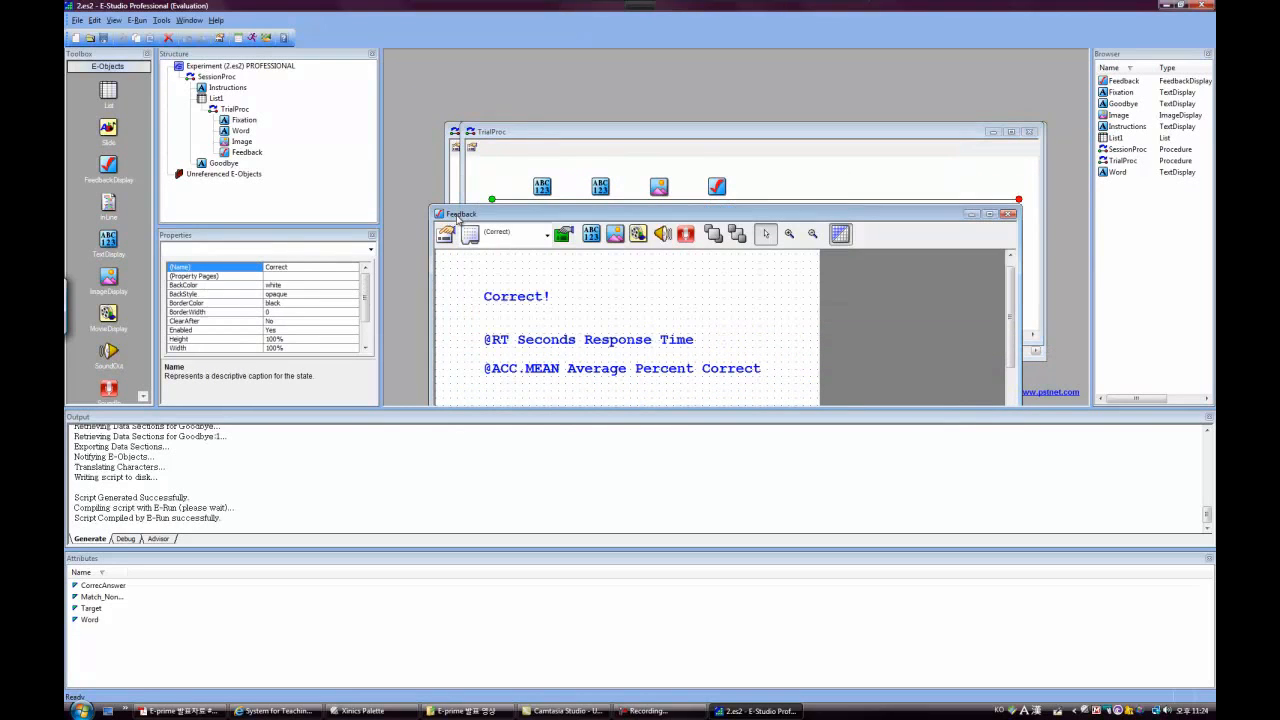
{"action": "left_click_drag", "start_coordinate": [632, 218], "coordinate": [636, 127]}
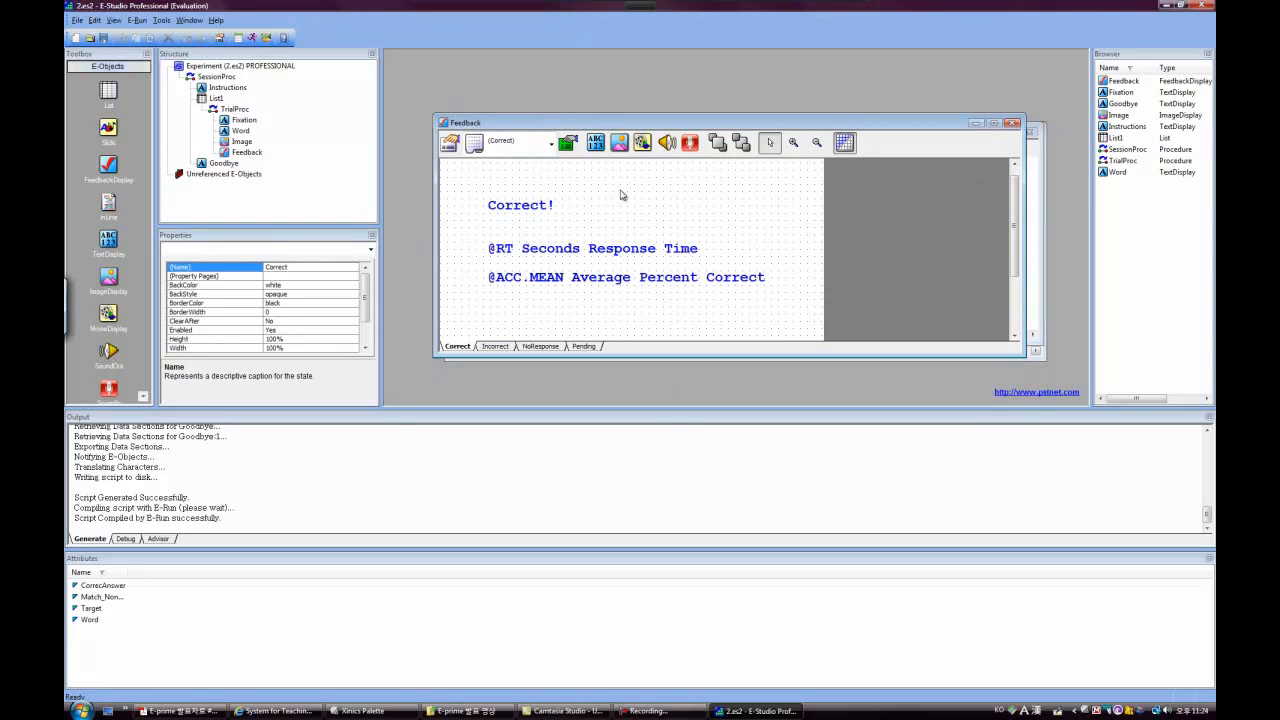
{"action": "mouse_move", "coordinate": [630, 128]}
{"action": "left_mouse_down"}
{"action": "mouse_move", "coordinate": [664, 282]}
{"action": "mouse_move", "coordinate": [633, 129]}
{"action": "left_mouse_up"}
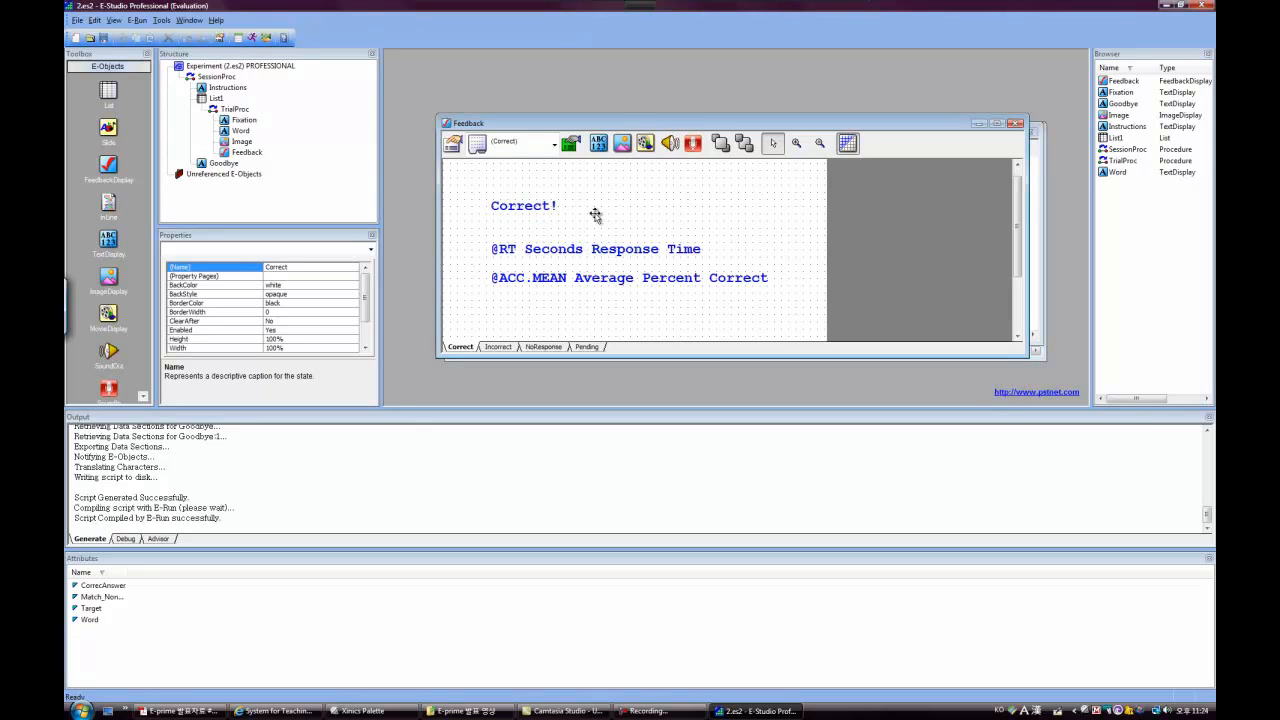
Set the Feedback display's input object name to Image in its properties, apply it and accept the properties.
{"action": "left_click", "coordinate": [452, 146]}
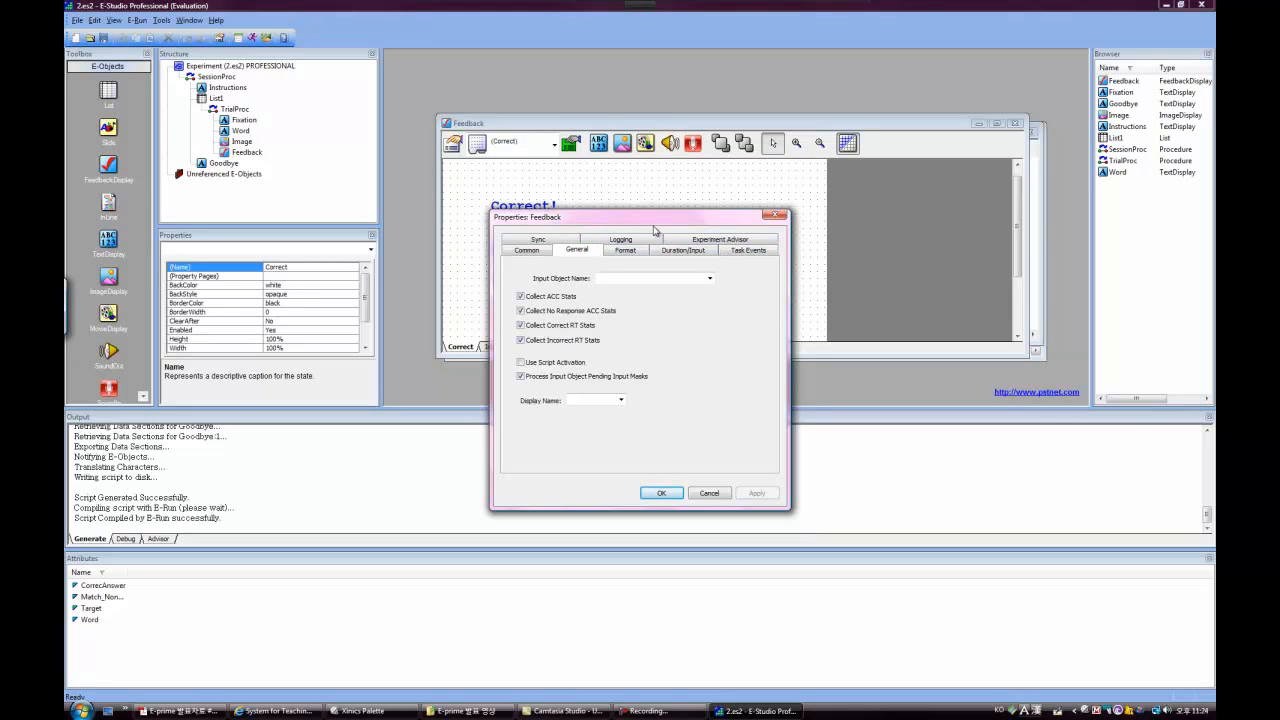
{"action": "left_click_drag", "start_coordinate": [652, 230], "coordinate": [657, 224]}
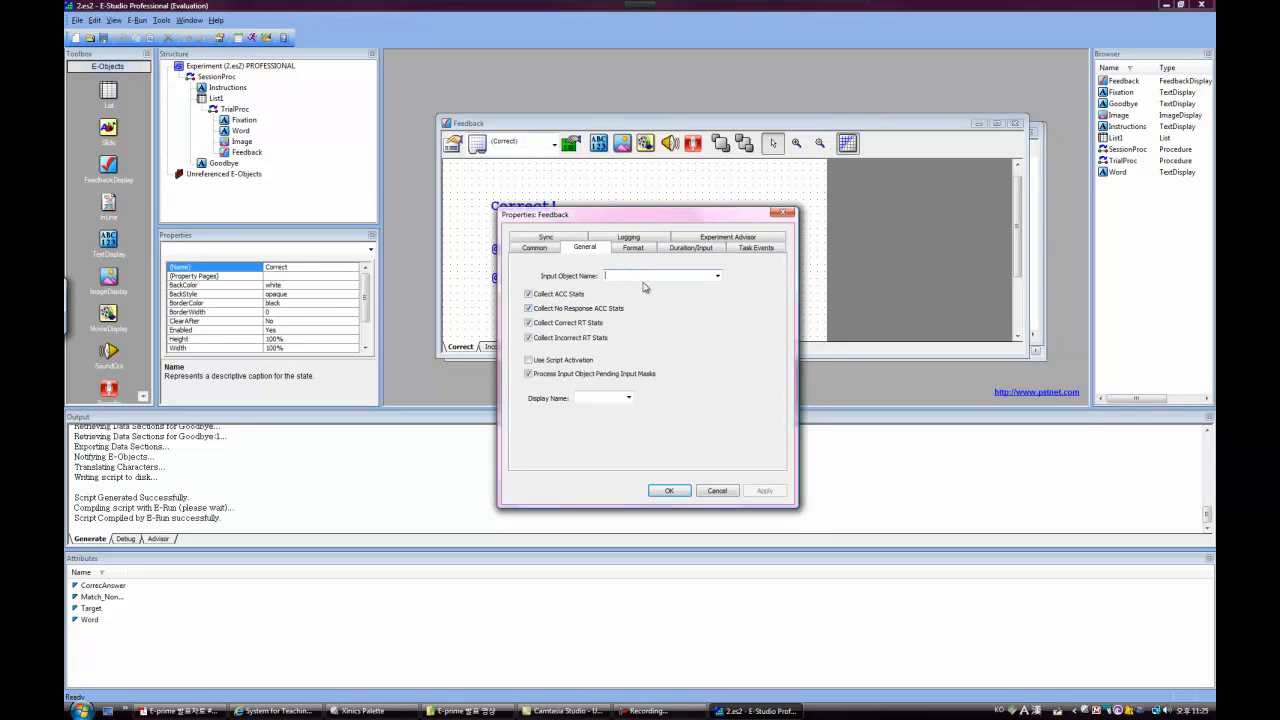
{"action": "type", "text": "Image"}
{"action": "left_click", "coordinate": [765, 491]}
{"action": "left_click", "coordinate": [672, 491]}
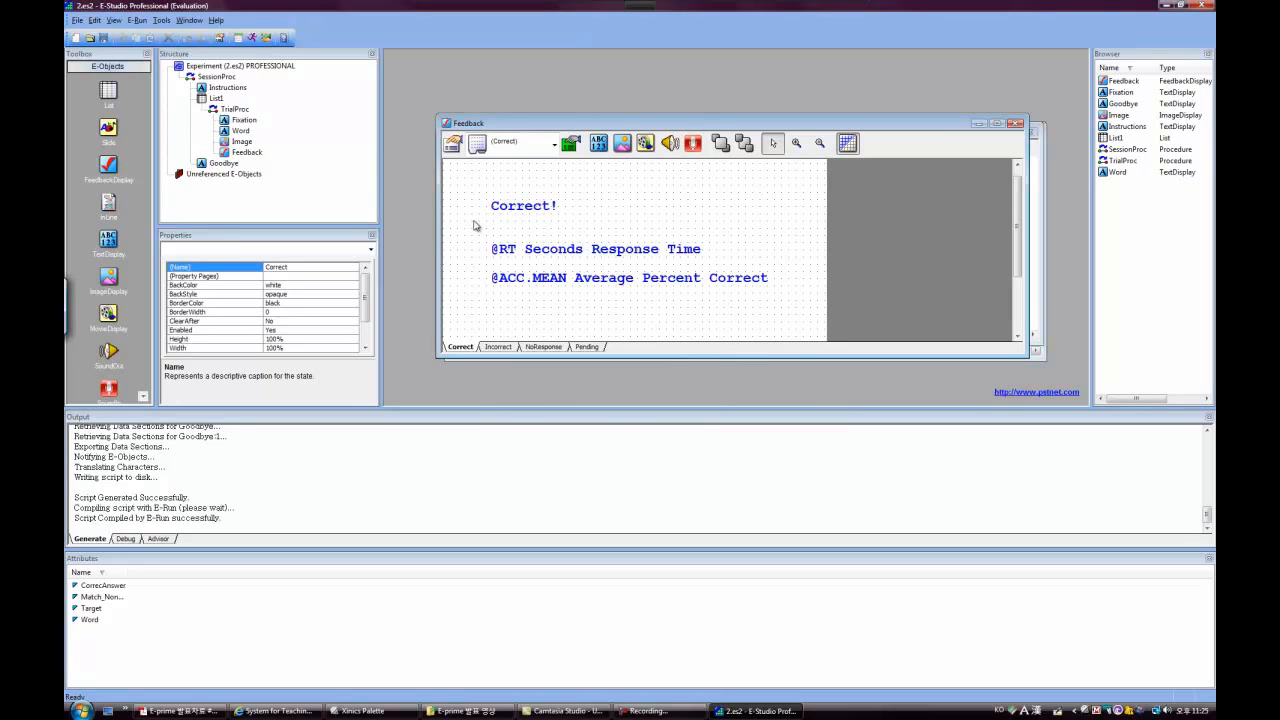
Save the experiment and start a test run.
{"action": "left_click", "coordinate": [104, 38]}
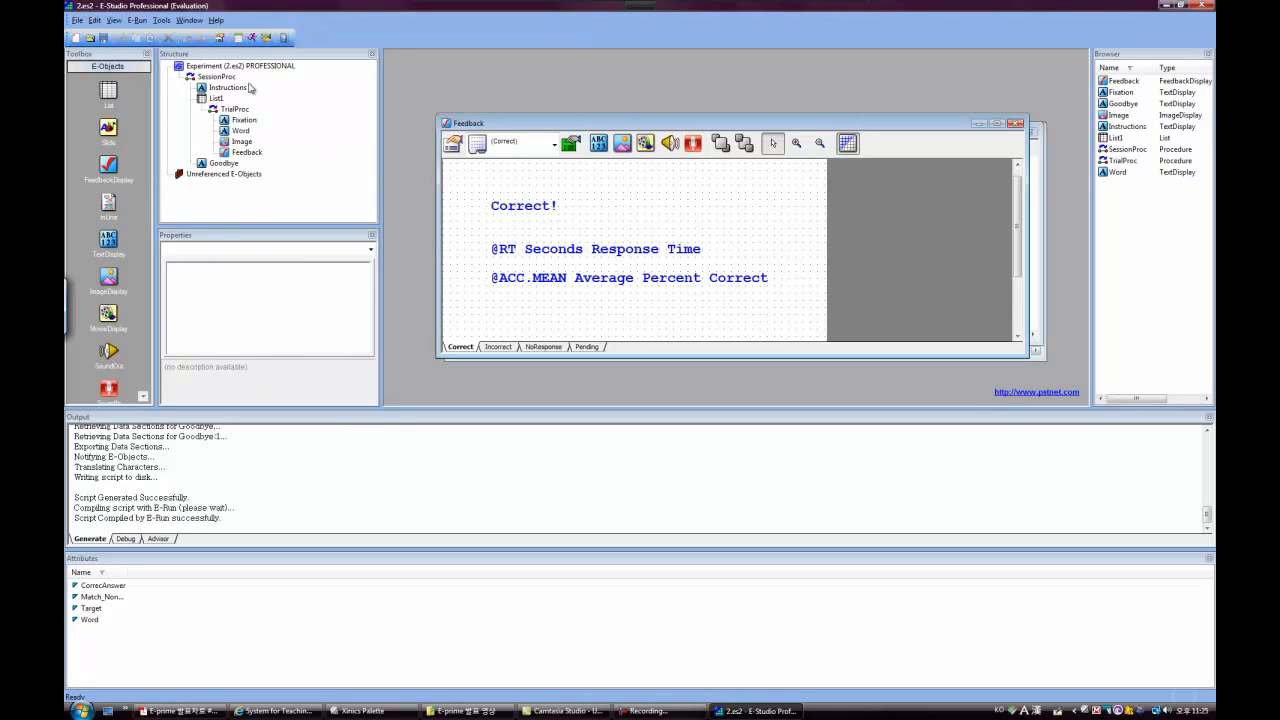
{"action": "left_click", "coordinate": [251, 38]}
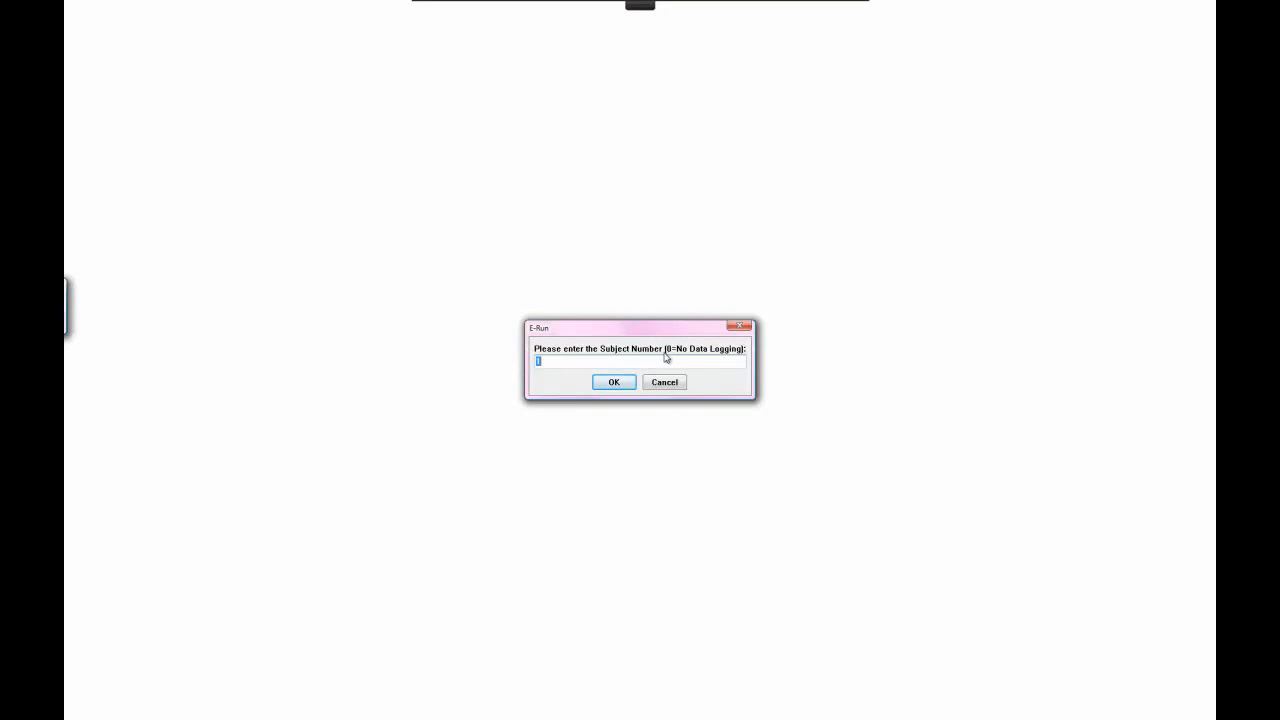
Run the experiment with subject number 1 and session number 1, continue past the evaluation notice and dismiss the runtime error.
{"action": "left_click", "coordinate": [614, 383]}
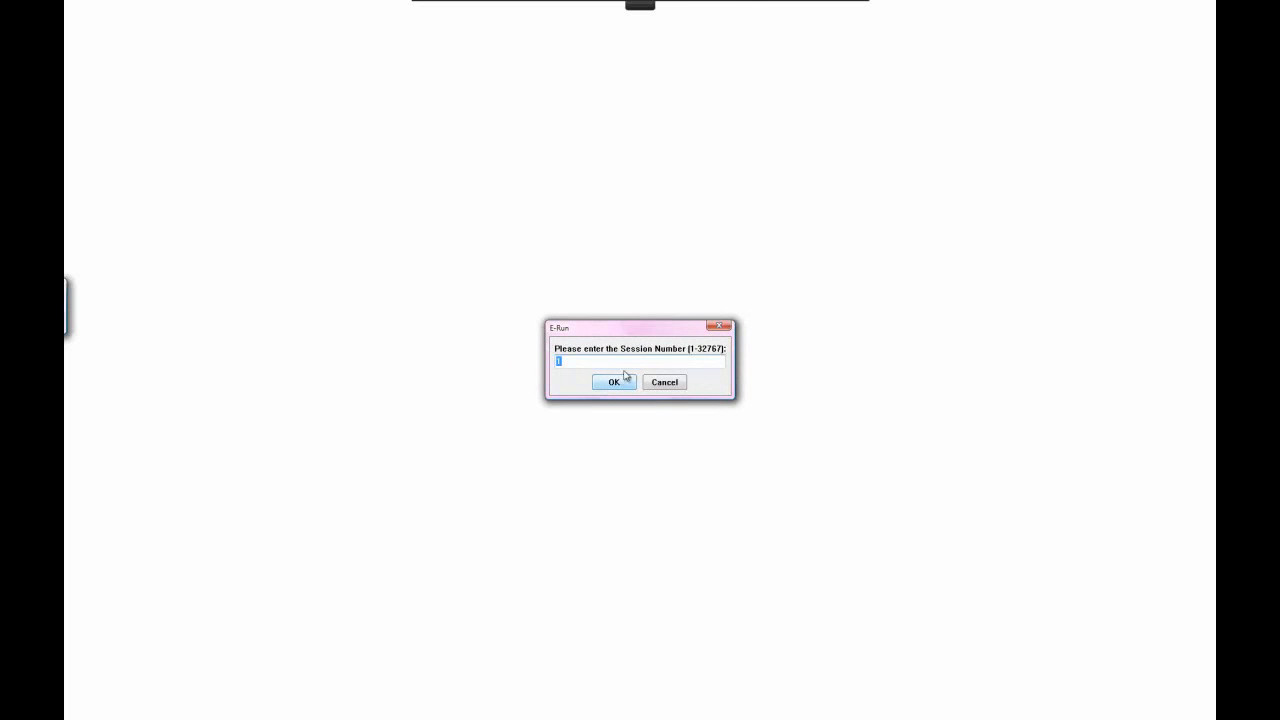
{"action": "left_click", "coordinate": [626, 382]}
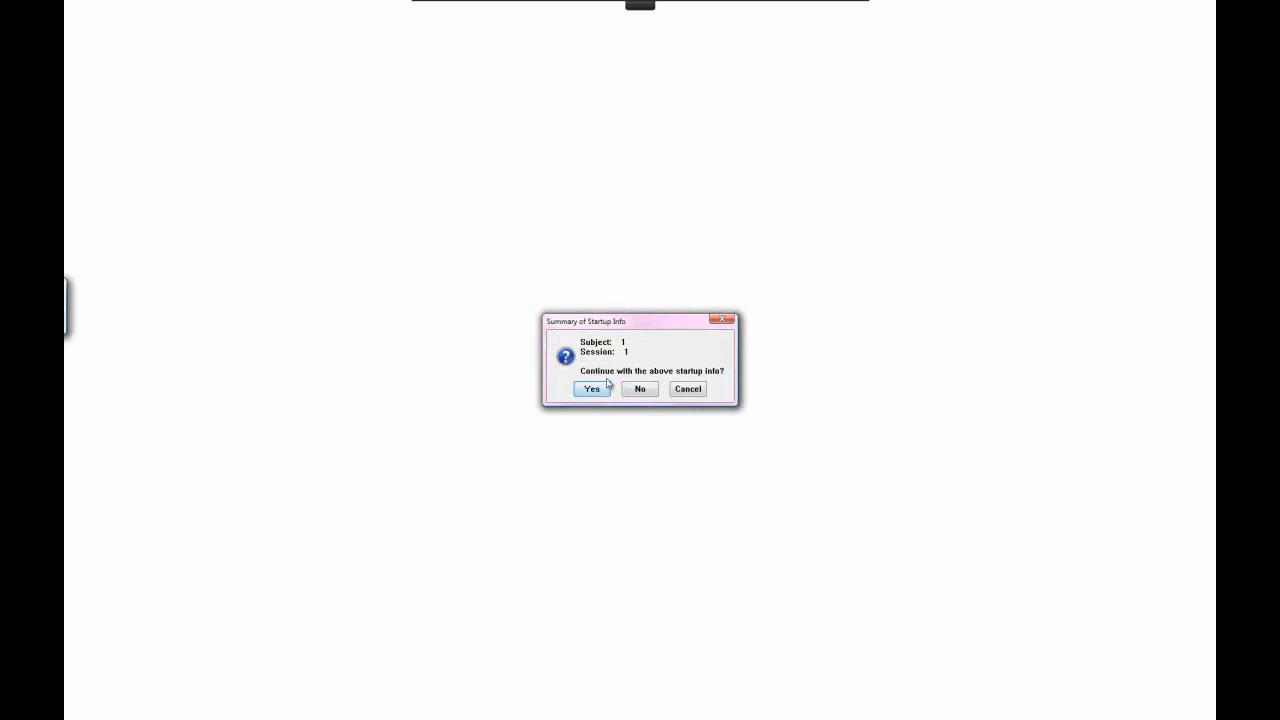
{"action": "left_click", "coordinate": [601, 392]}
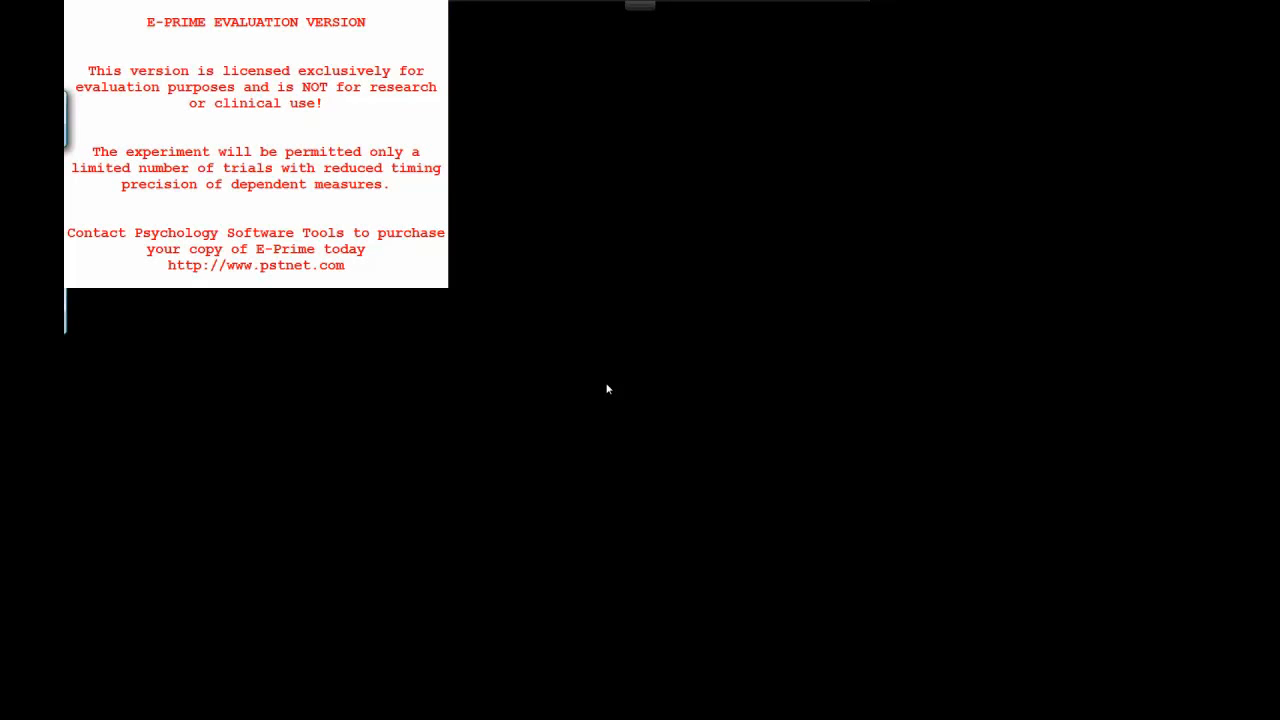
{"action": "key", "text": "space"}
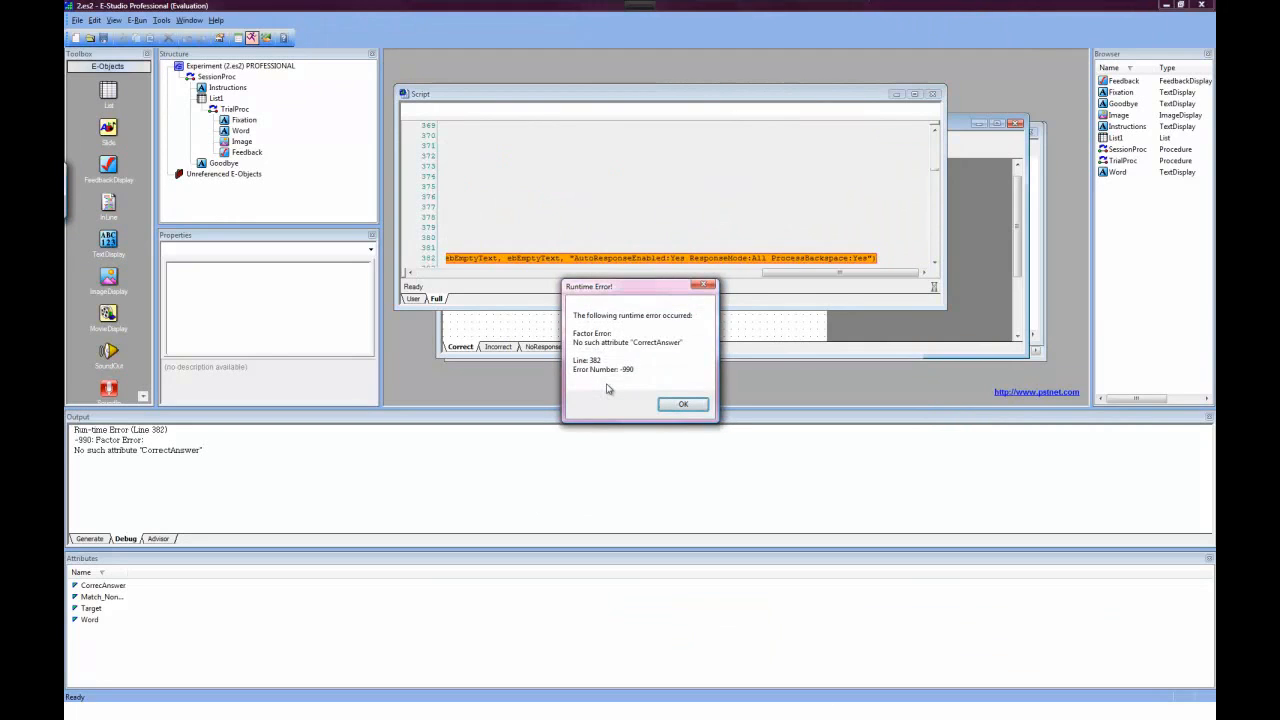
{"action": "left_click", "coordinate": [684, 406]}
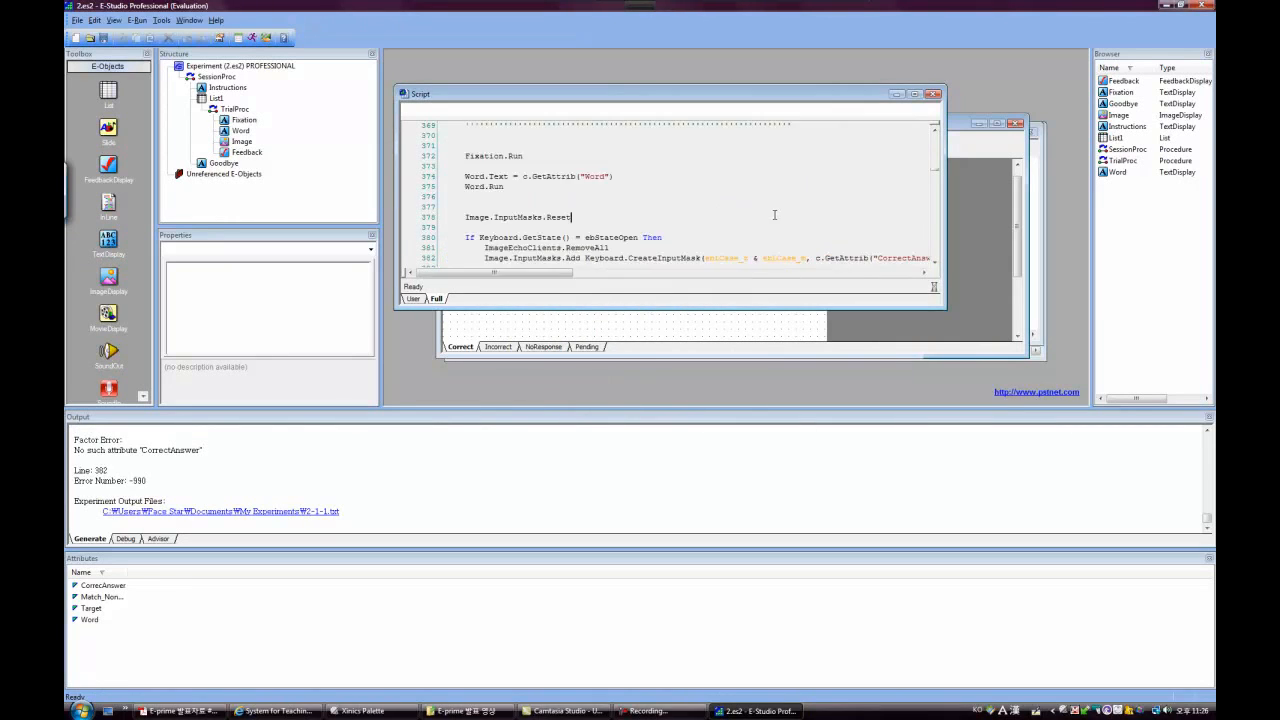
Examine the generated full script from the Image display code through the Feedback code to the object definitions, and close the script.
{"action": "scroll", "coordinate": [730, 236], "scroll_direction": "down", "scroll_amount": 2}
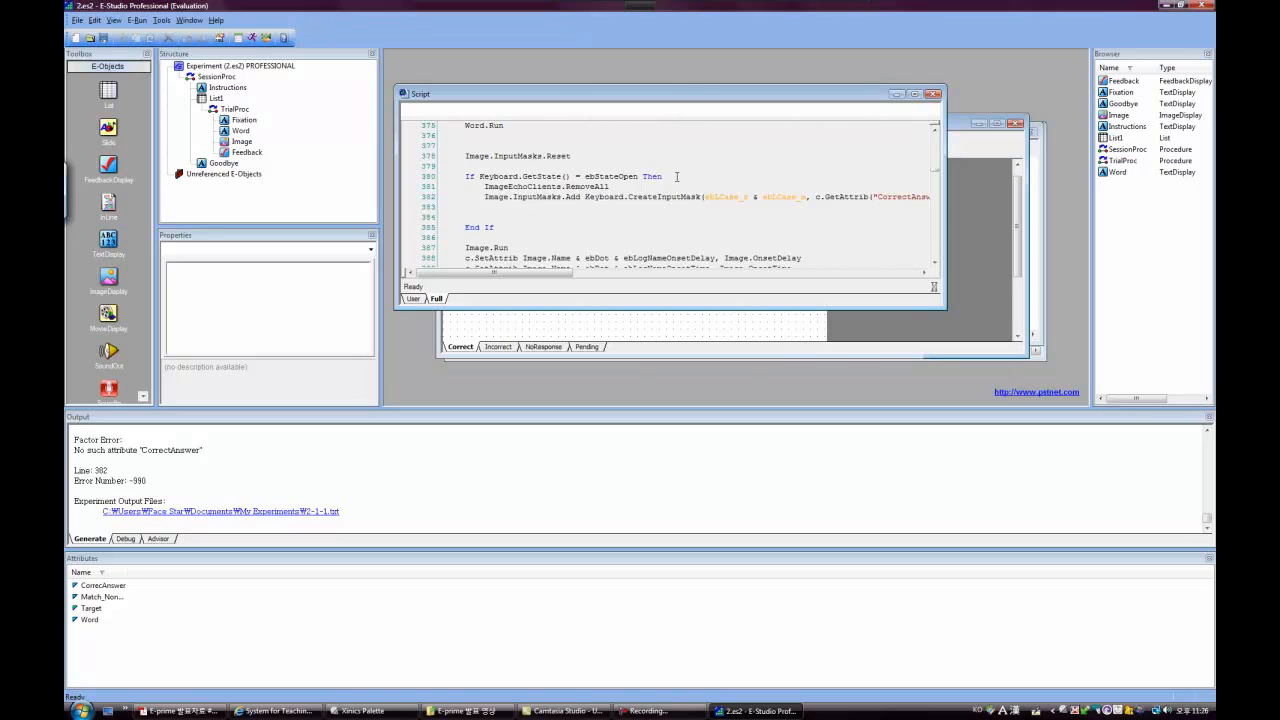
{"action": "scroll", "coordinate": [801, 235], "scroll_direction": "down", "scroll_amount": 16}
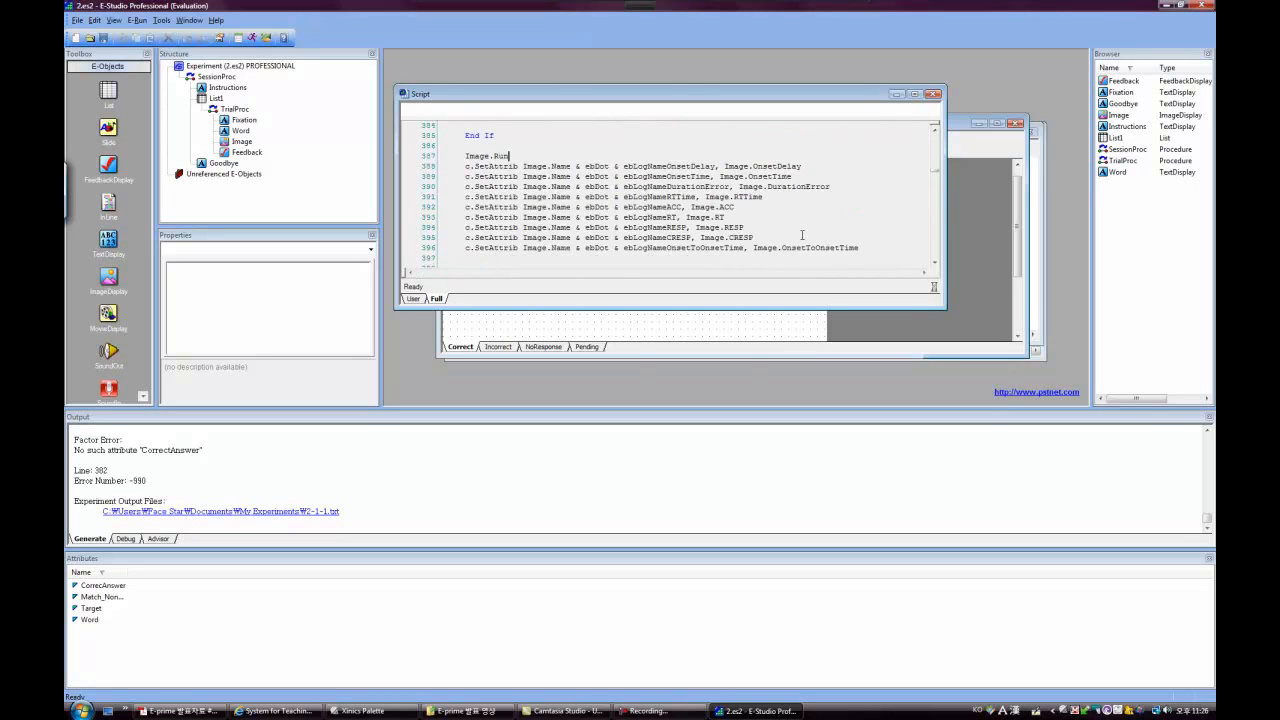
{"action": "scroll", "coordinate": [801, 235], "scroll_direction": "down", "scroll_amount": 15}
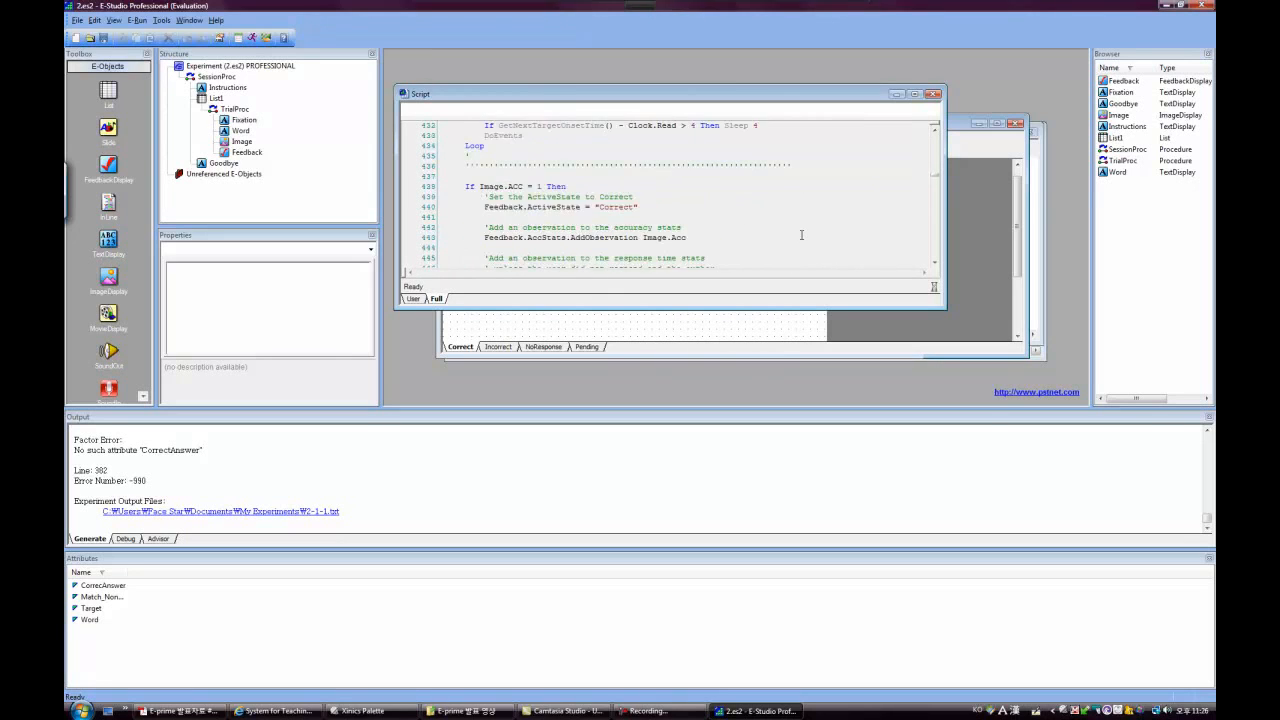
{"action": "left_click_drag", "start_coordinate": [687, 97], "coordinate": [729, 183]}
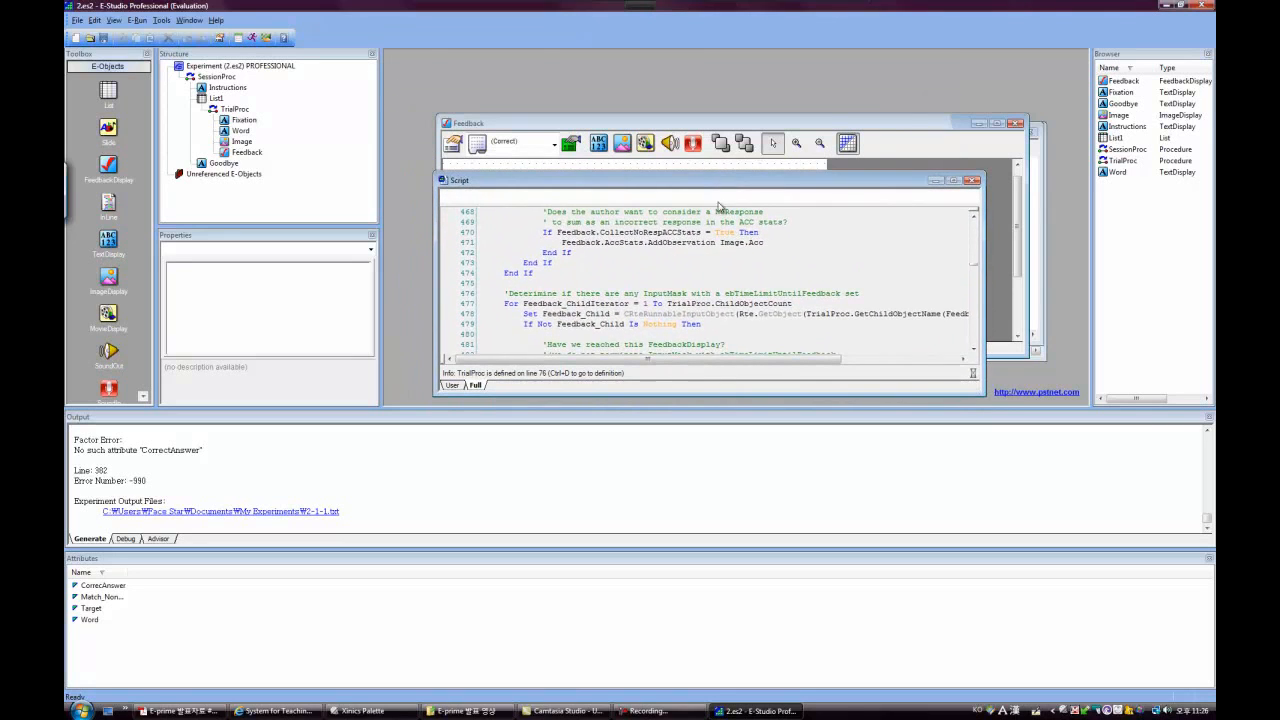
{"action": "scroll", "coordinate": [821, 249], "scroll_direction": "up", "scroll_amount": 16}
{"action": "scroll", "coordinate": [818, 248], "scroll_direction": "up", "scroll_amount": 12}
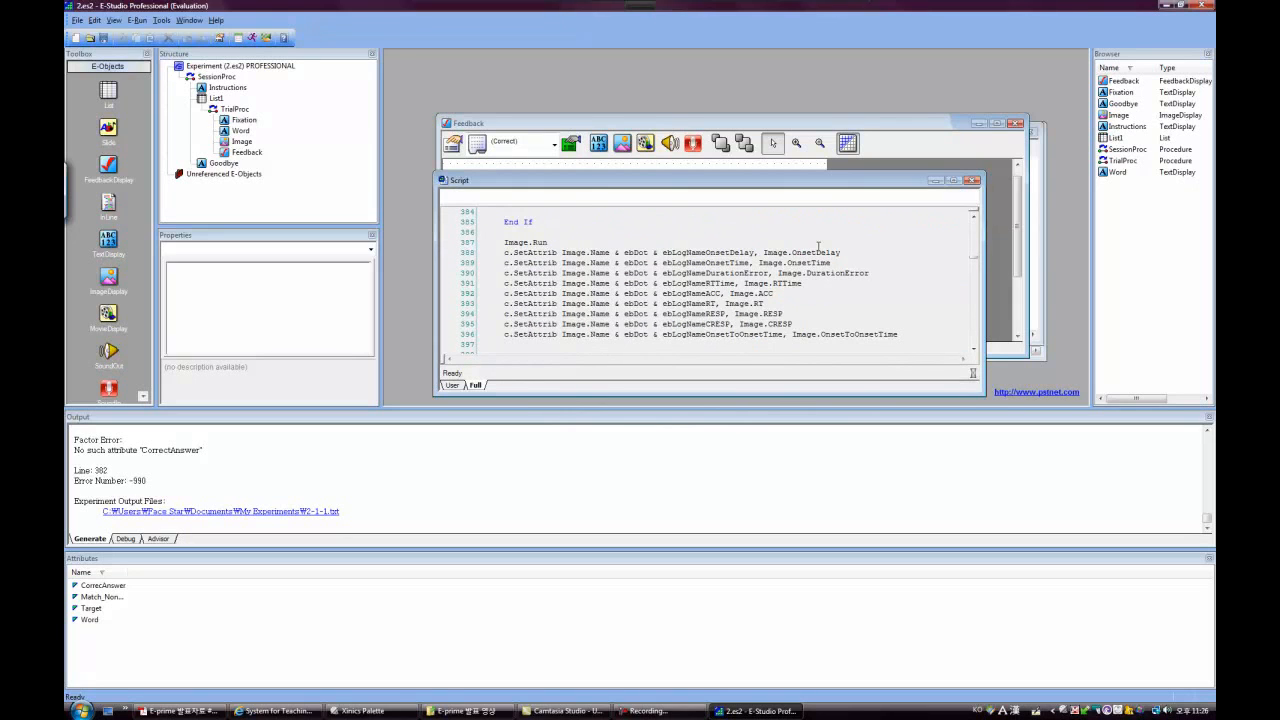
{"action": "scroll", "coordinate": [818, 245], "scroll_direction": "down", "scroll_amount": 8}
{"action": "scroll", "coordinate": [818, 245], "scroll_direction": "down", "scroll_amount": 20}
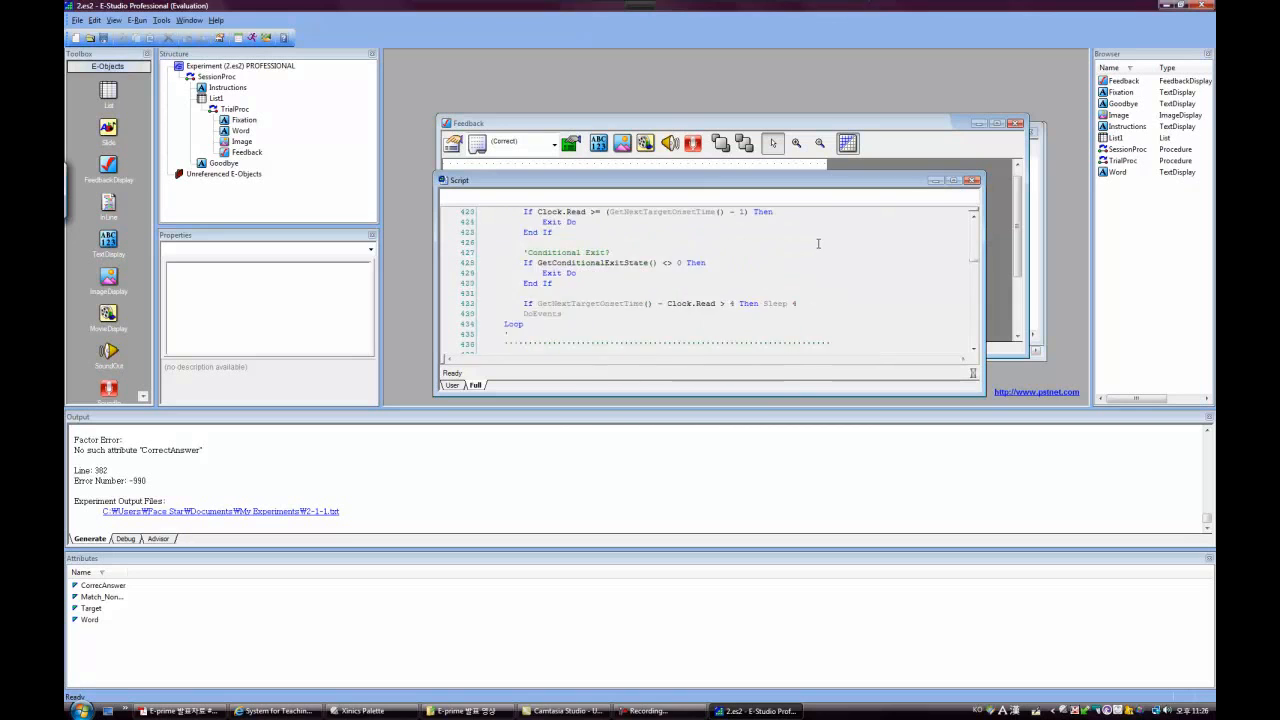
{"action": "scroll", "coordinate": [818, 237], "scroll_direction": "down", "scroll_amount": 11}
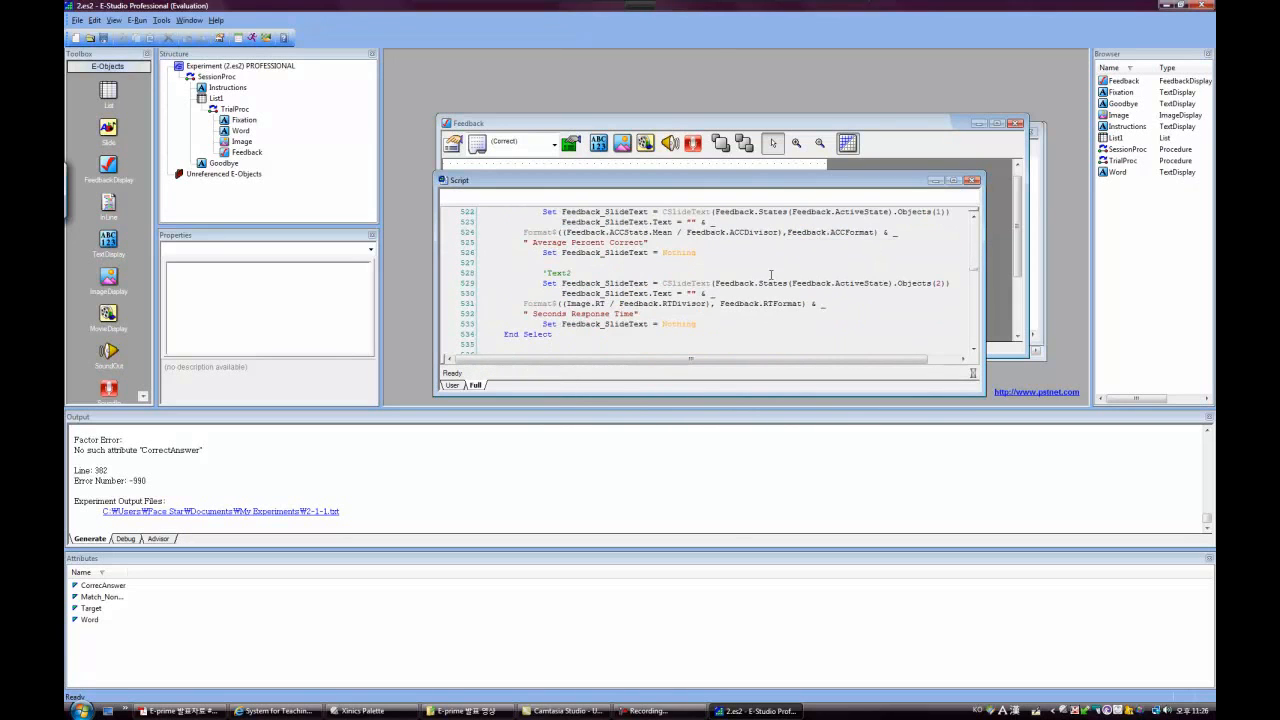
{"action": "scroll", "coordinate": [803, 260], "scroll_direction": "down", "scroll_amount": 5}
{"action": "scroll", "coordinate": [810, 258], "scroll_direction": "down", "scroll_amount": 20}
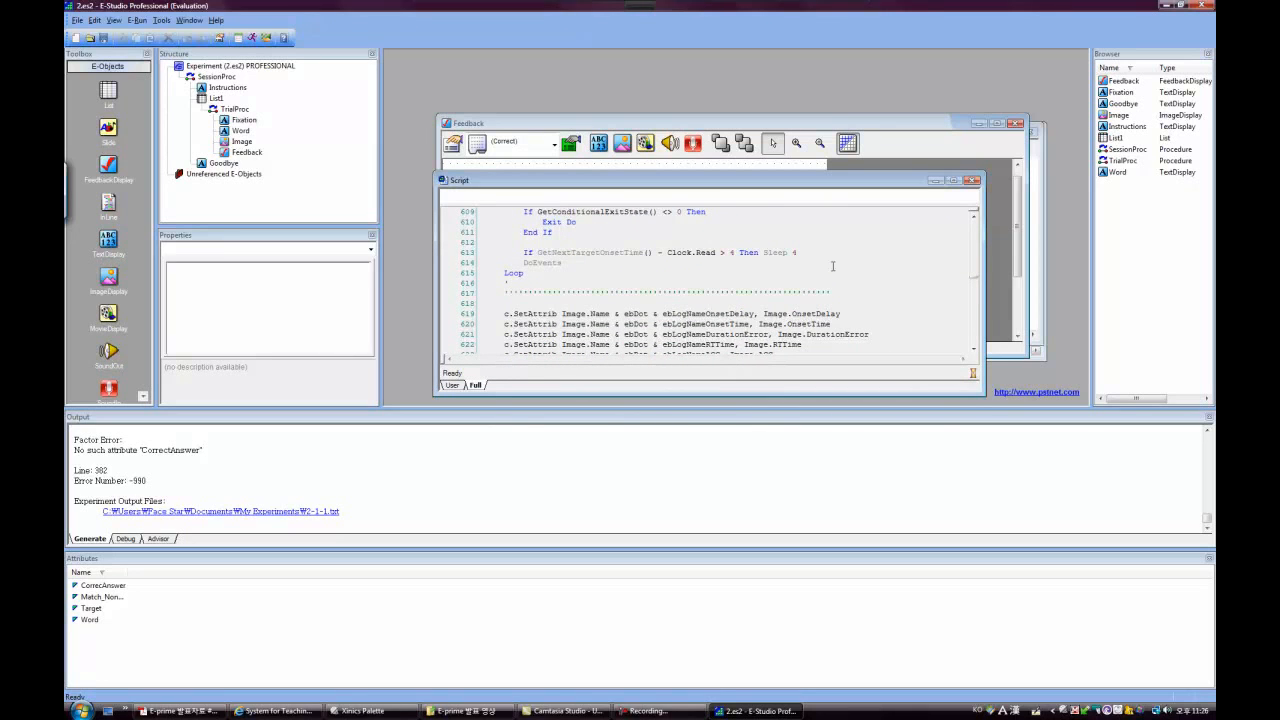
{"action": "scroll", "coordinate": [900, 309], "scroll_direction": "down", "scroll_amount": 20}
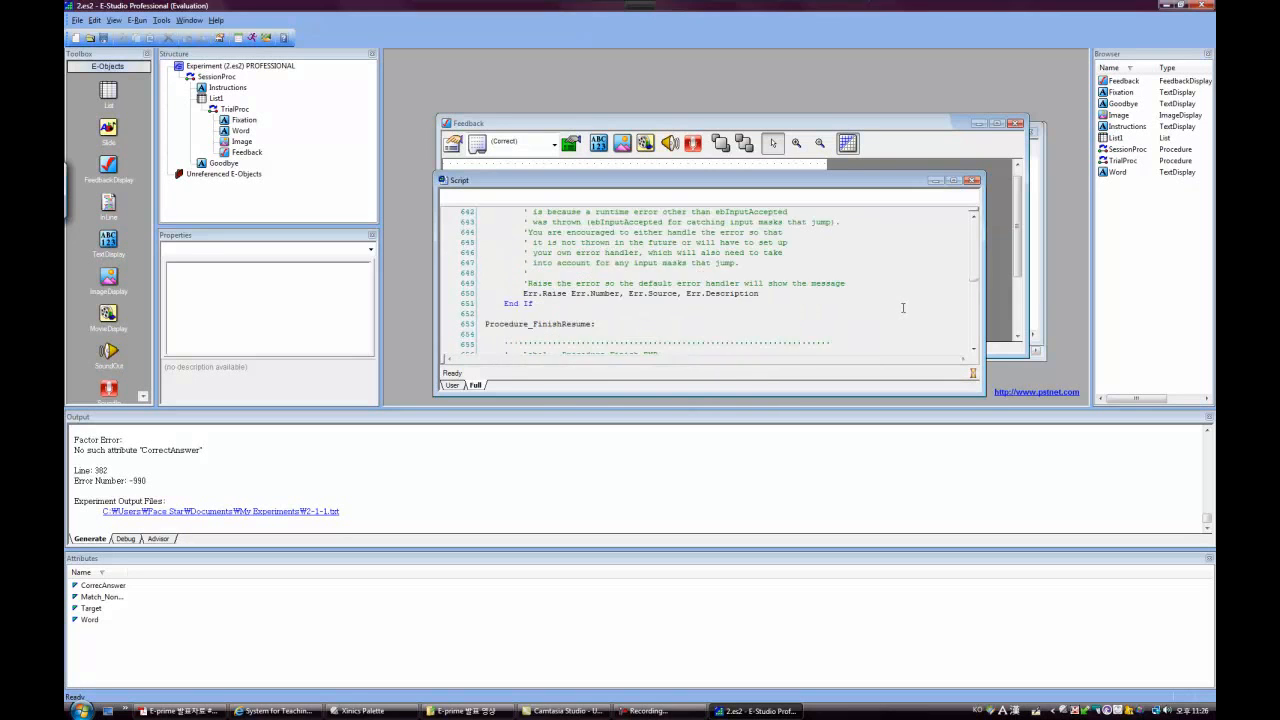
{"action": "scroll", "coordinate": [903, 307], "scroll_direction": "down", "scroll_amount": 20}
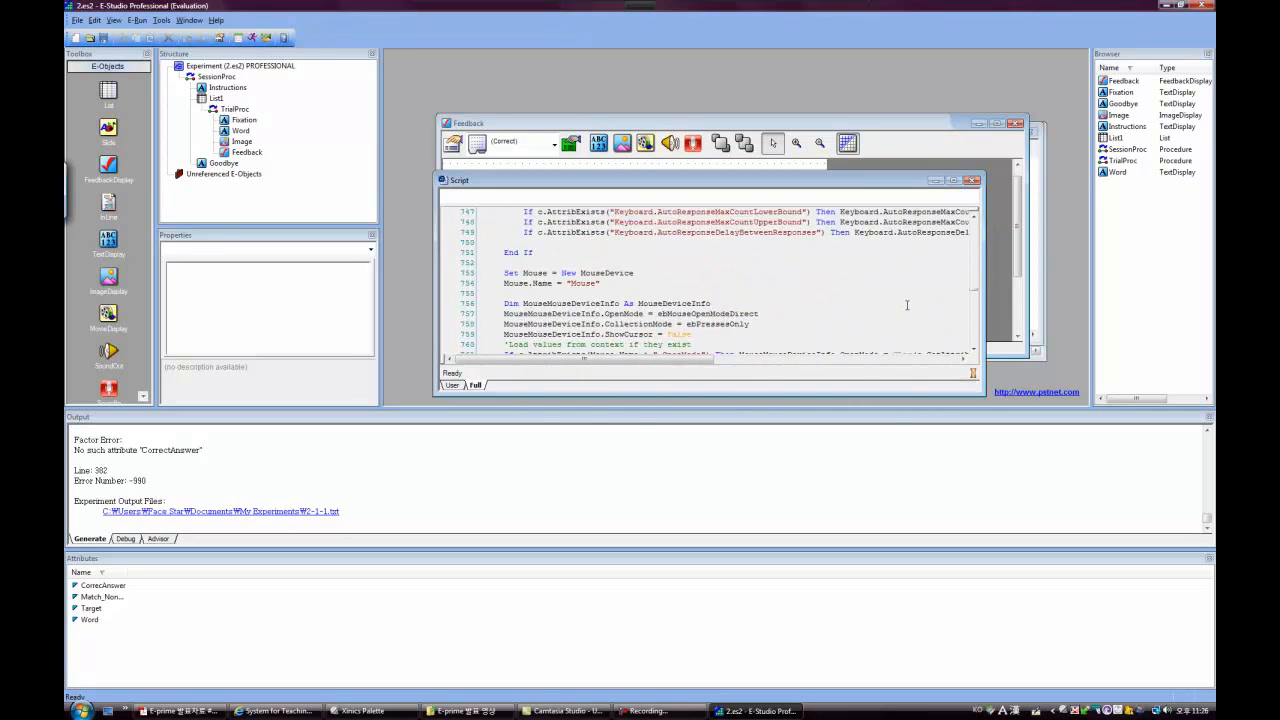
{"action": "scroll", "coordinate": [908, 305], "scroll_direction": "down", "scroll_amount": 20}
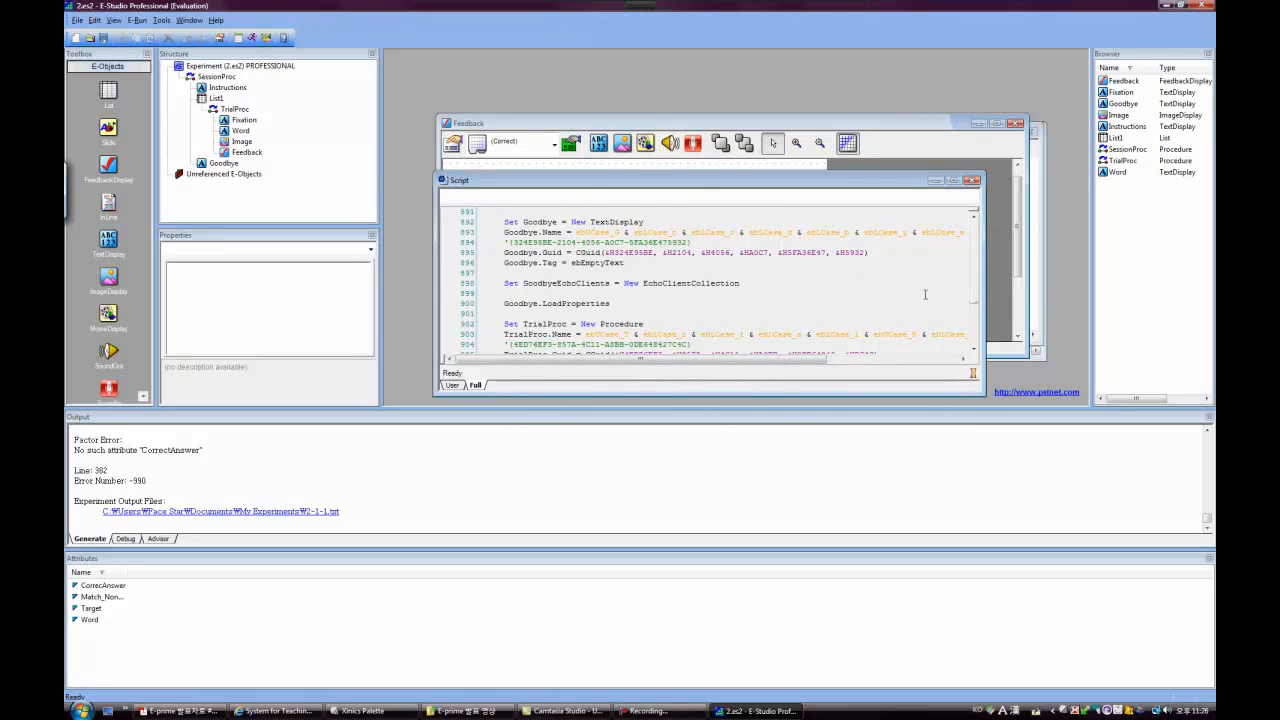
{"action": "left_click", "coordinate": [971, 180]}
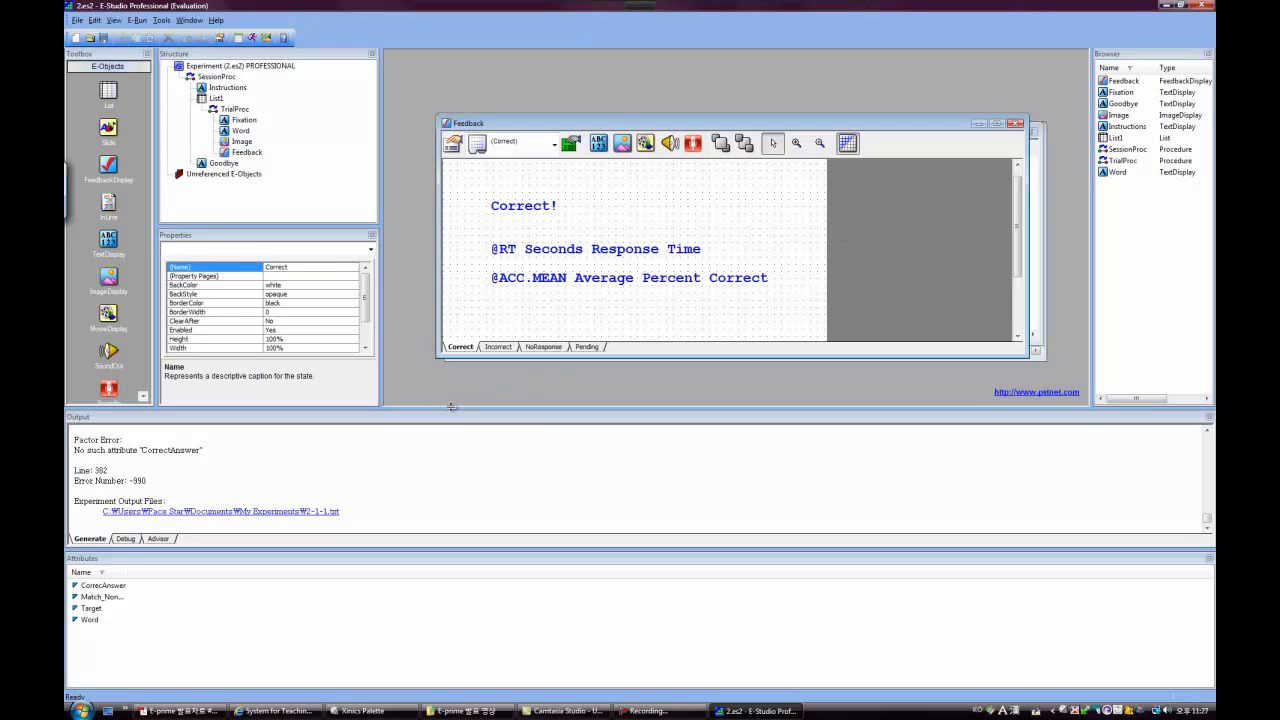
Launch E-Merge from the E-Prime 2.0 program group and dismiss its quick reference instructions.
{"action": "left_click", "coordinate": [82, 710]}
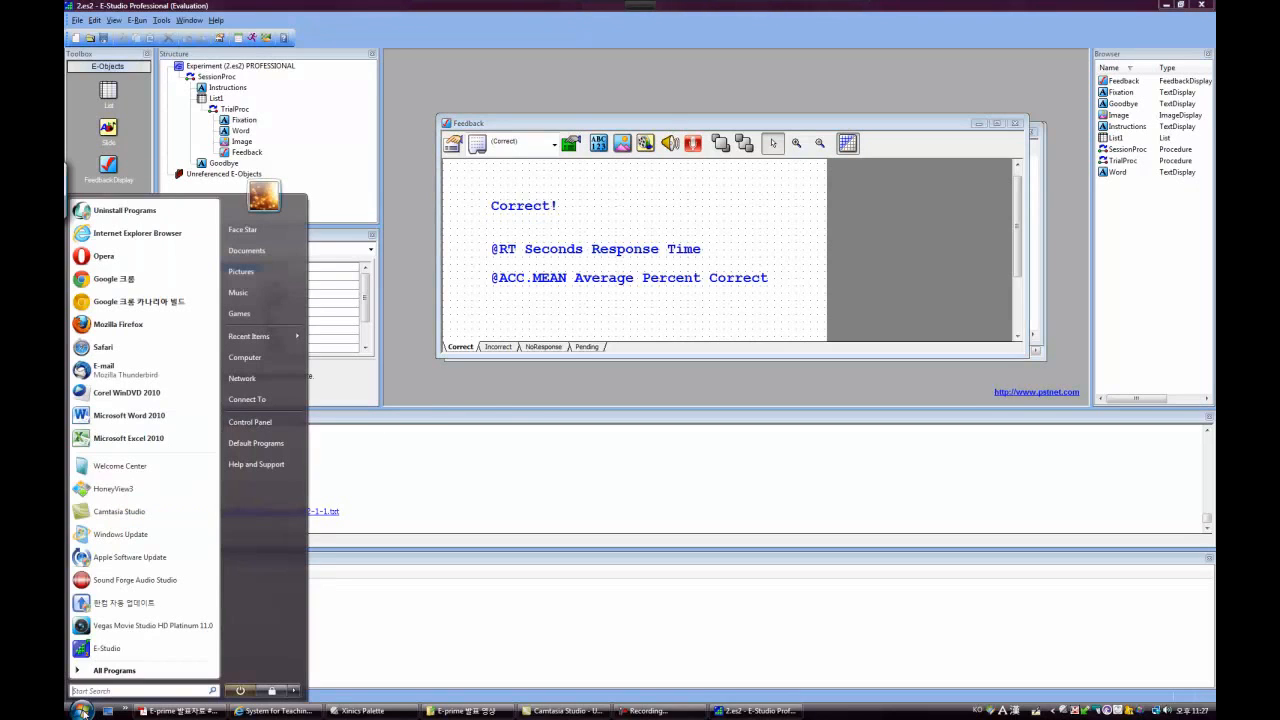
{"action": "left_click", "coordinate": [112, 671]}
{"action": "scroll", "coordinate": [122, 552], "scroll_direction": "down", "scroll_amount": 5}
{"action": "scroll", "coordinate": [121, 550], "scroll_direction": "down", "scroll_amount": 3}
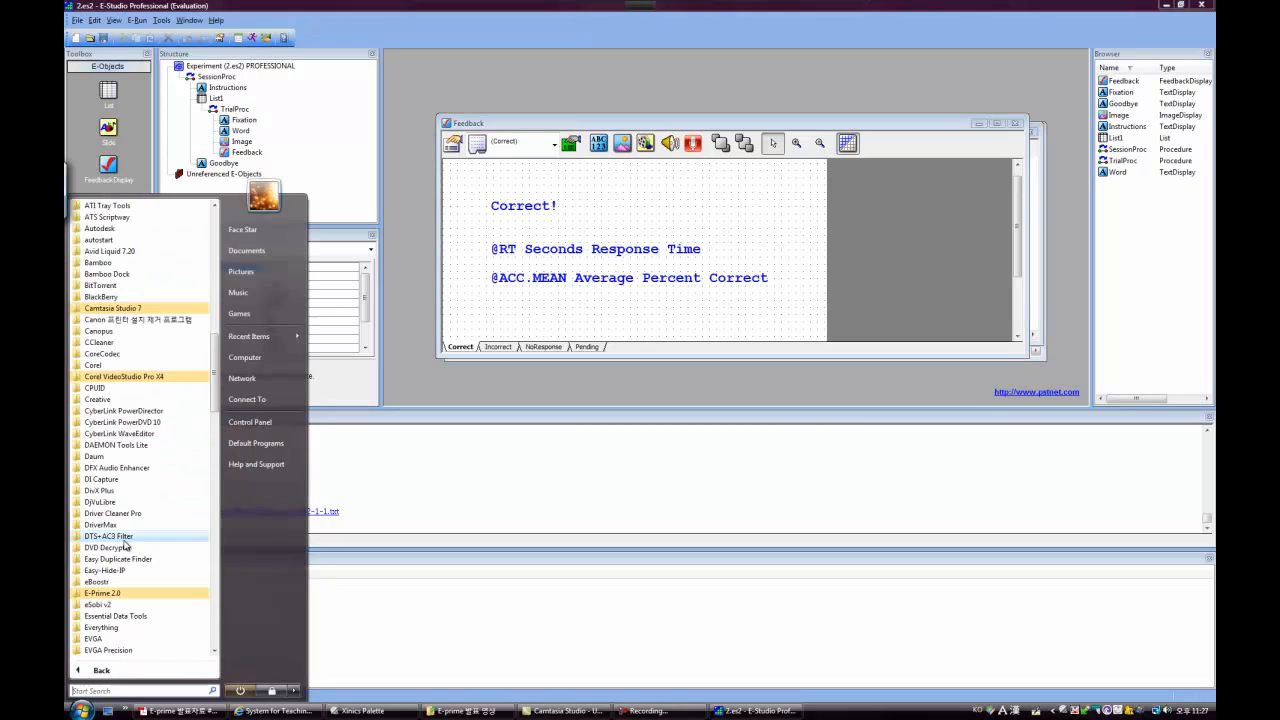
{"action": "left_click", "coordinate": [142, 594]}
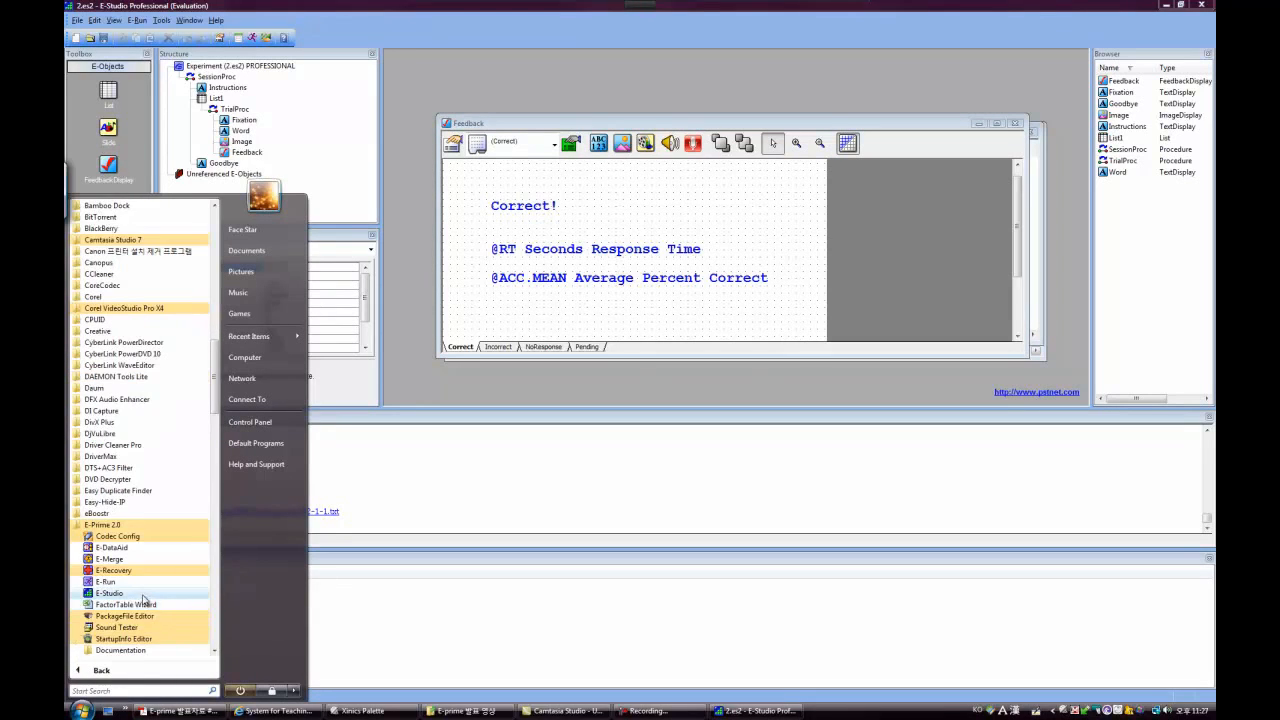
{"action": "left_click", "coordinate": [106, 559]}
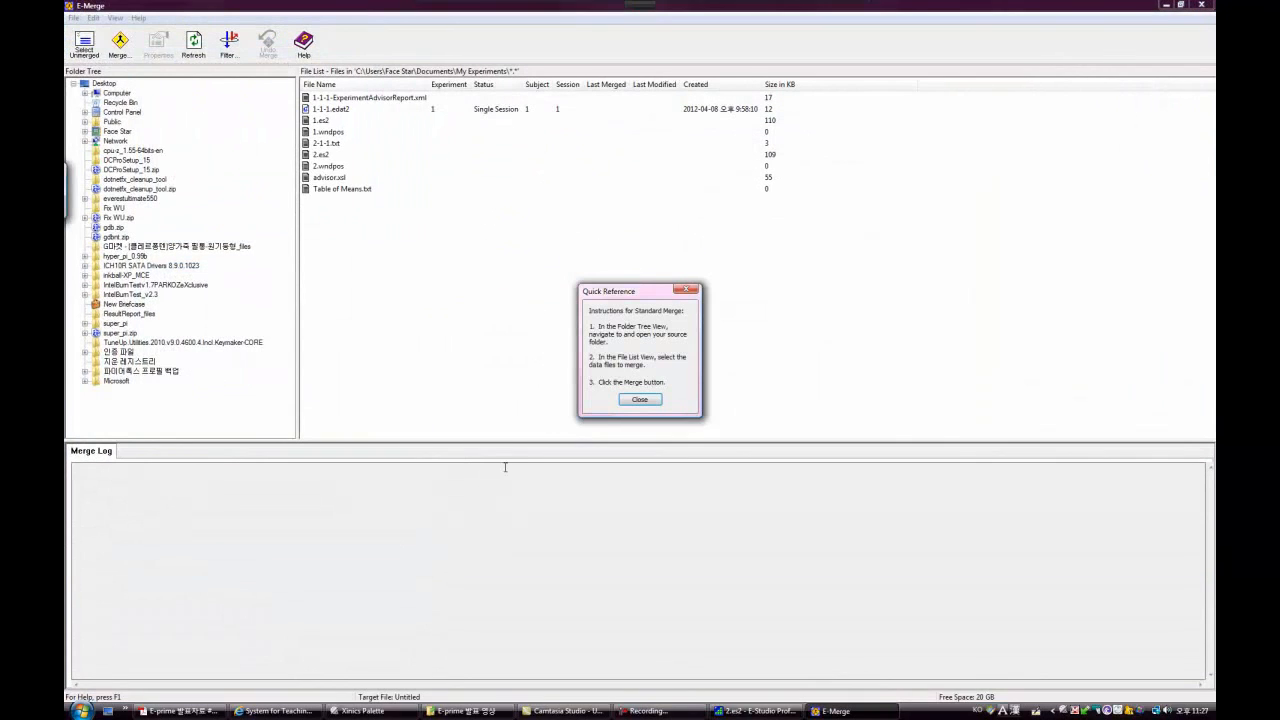
{"action": "left_click", "coordinate": [640, 400]}
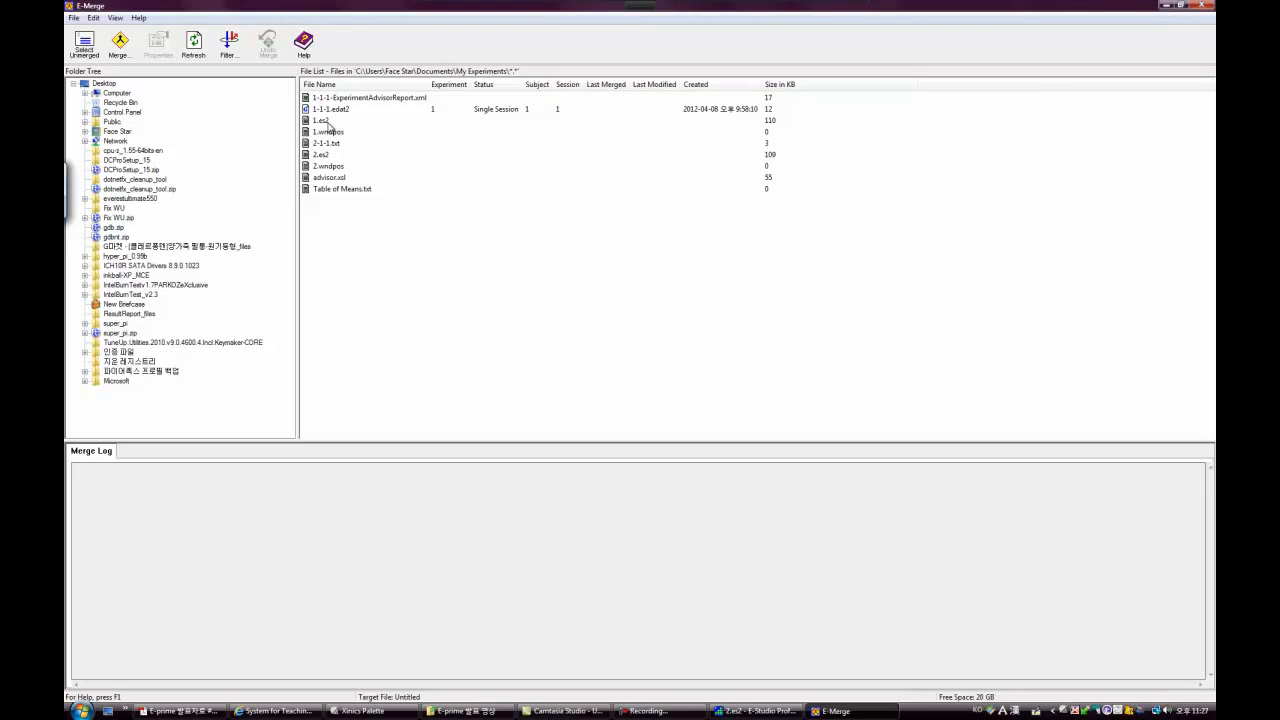
Try a standard merge of 1.es2 and 2.es2, then clear the file selection.
{"action": "left_click", "coordinate": [326, 122]}
{"action": "left_click", "coordinate": [326, 155], "text": "ctrl"}
{"action": "left_click", "coordinate": [120, 44]}
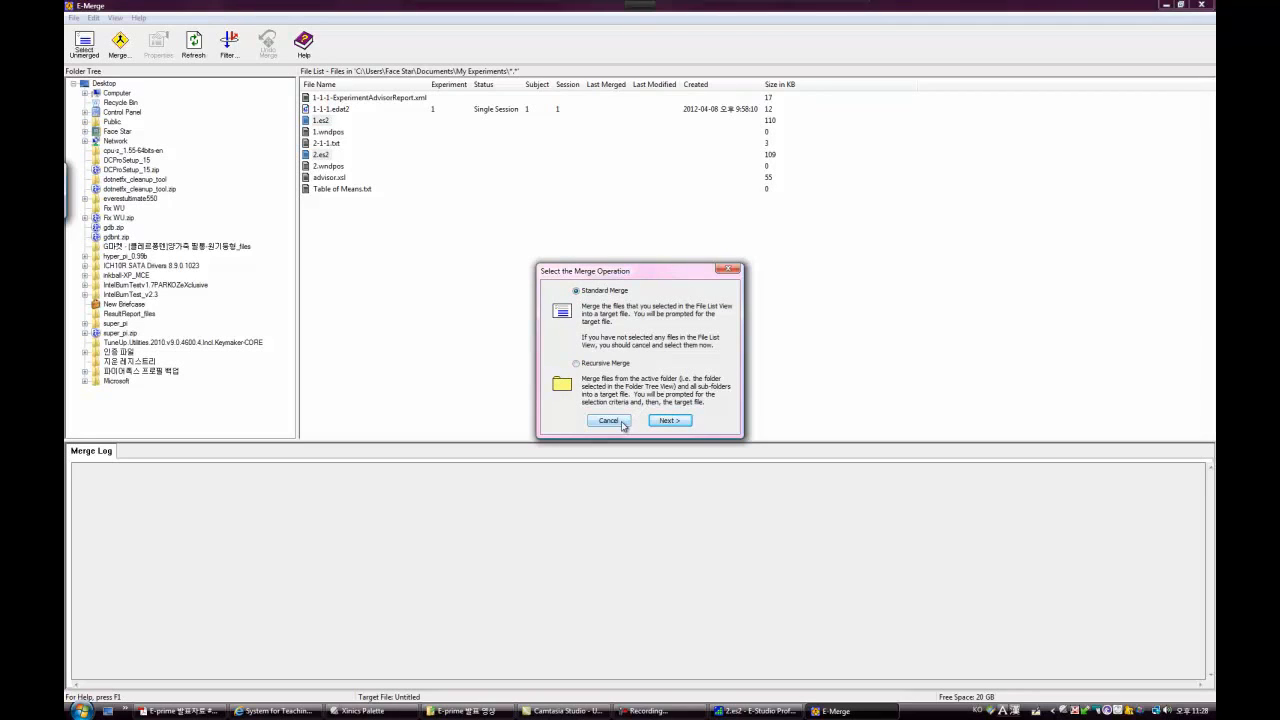
{"action": "left_click", "coordinate": [668, 421]}
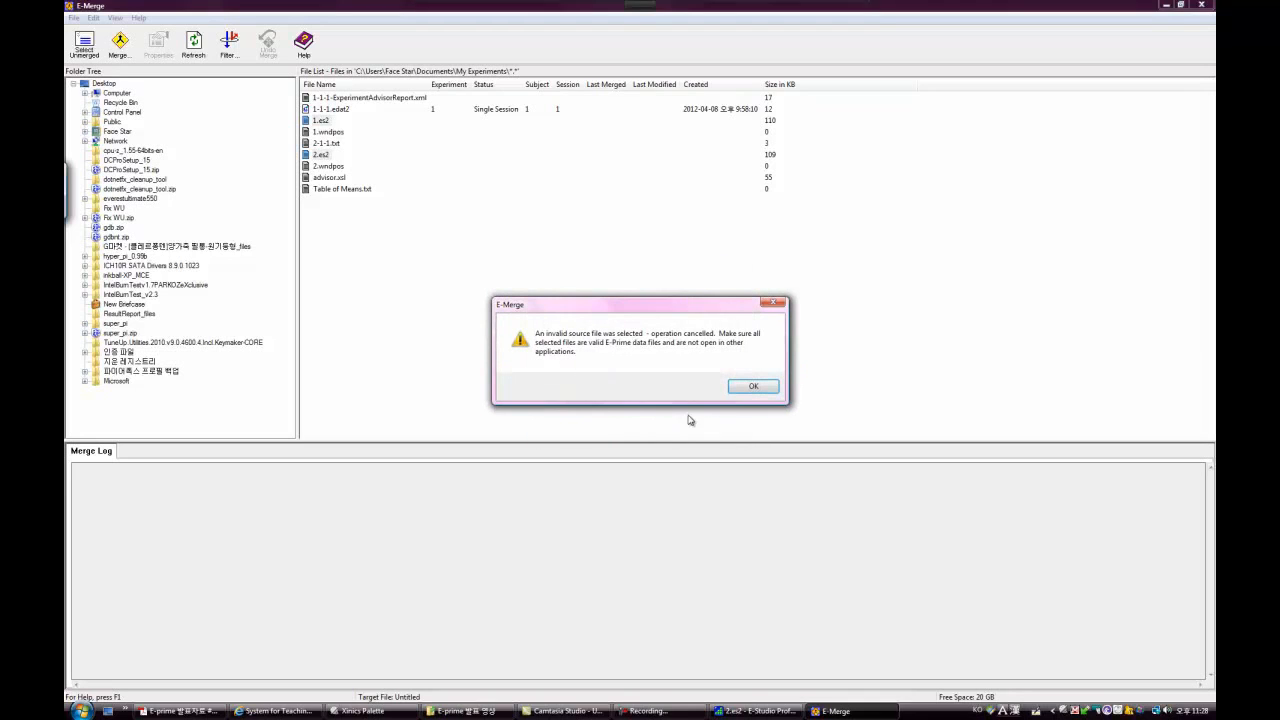
{"action": "left_click", "coordinate": [755, 388]}
{"action": "left_click", "coordinate": [331, 205]}
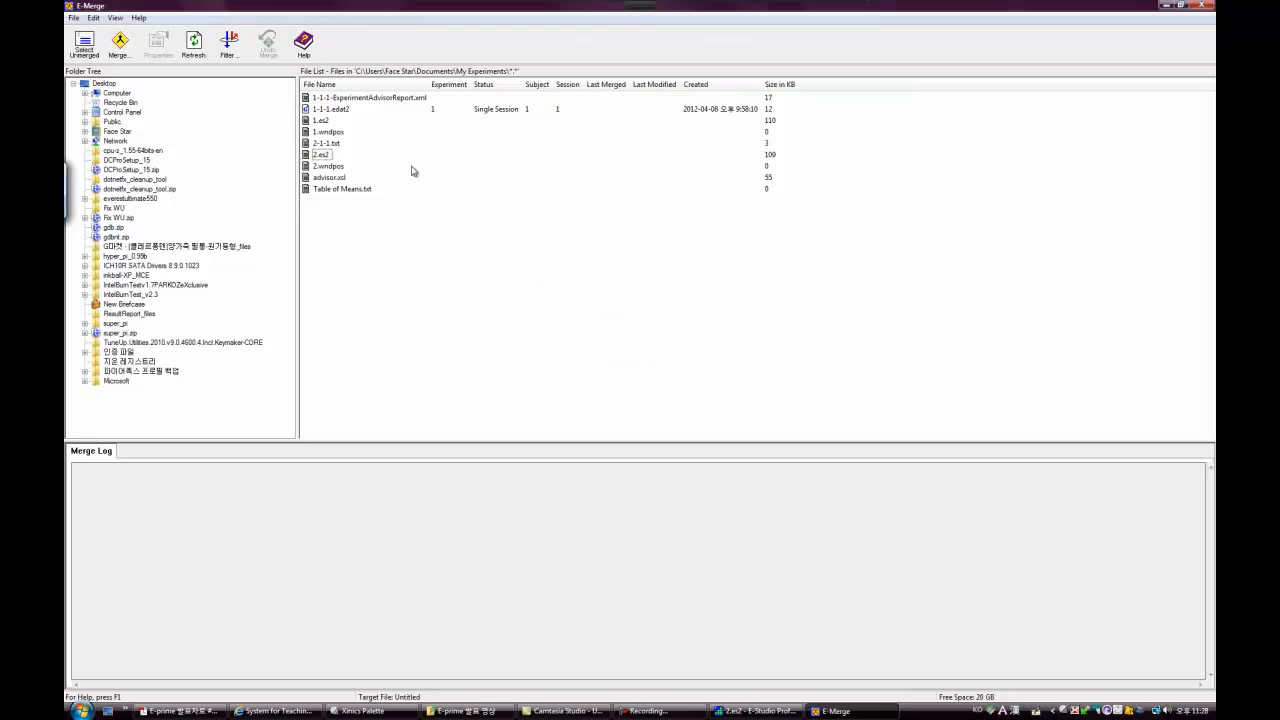
{"action": "left_click", "coordinate": [326, 155]}
{"action": "left_click", "coordinate": [334, 109]}
{"action": "left_click", "coordinate": [325, 121]}
{"action": "left_click", "coordinate": [119, 44]}
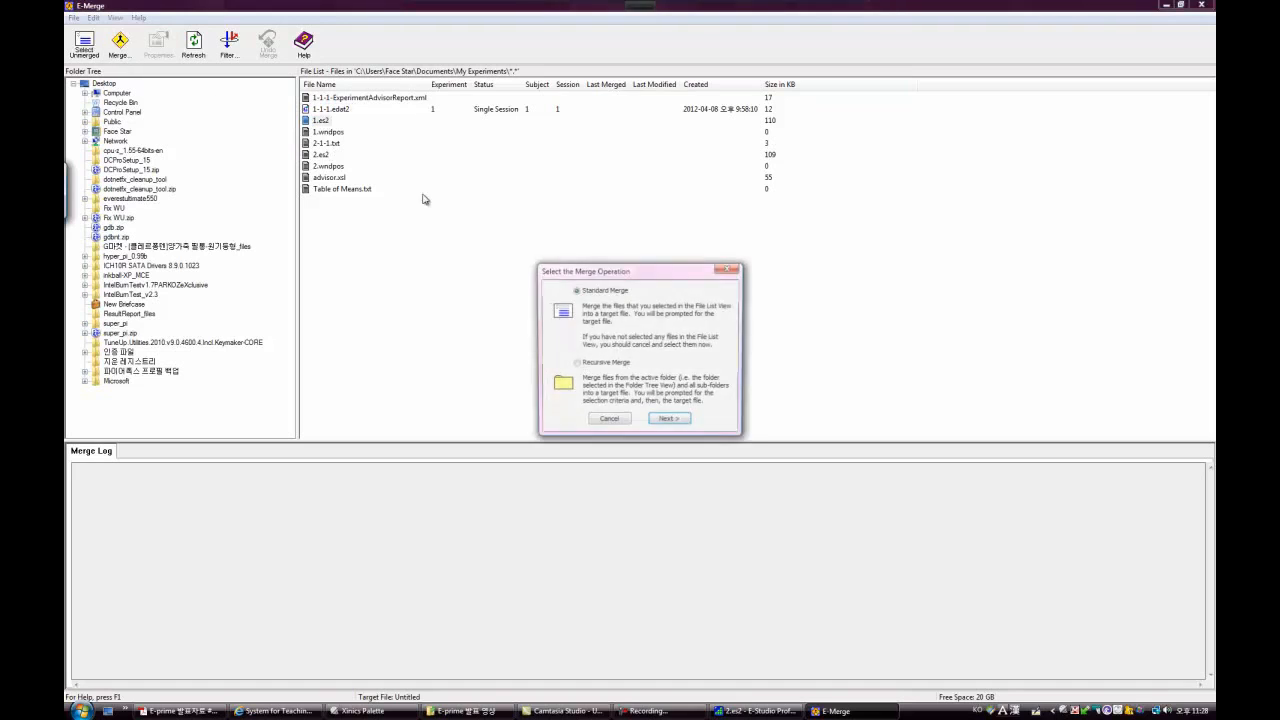
{"action": "left_click", "coordinate": [609, 421]}
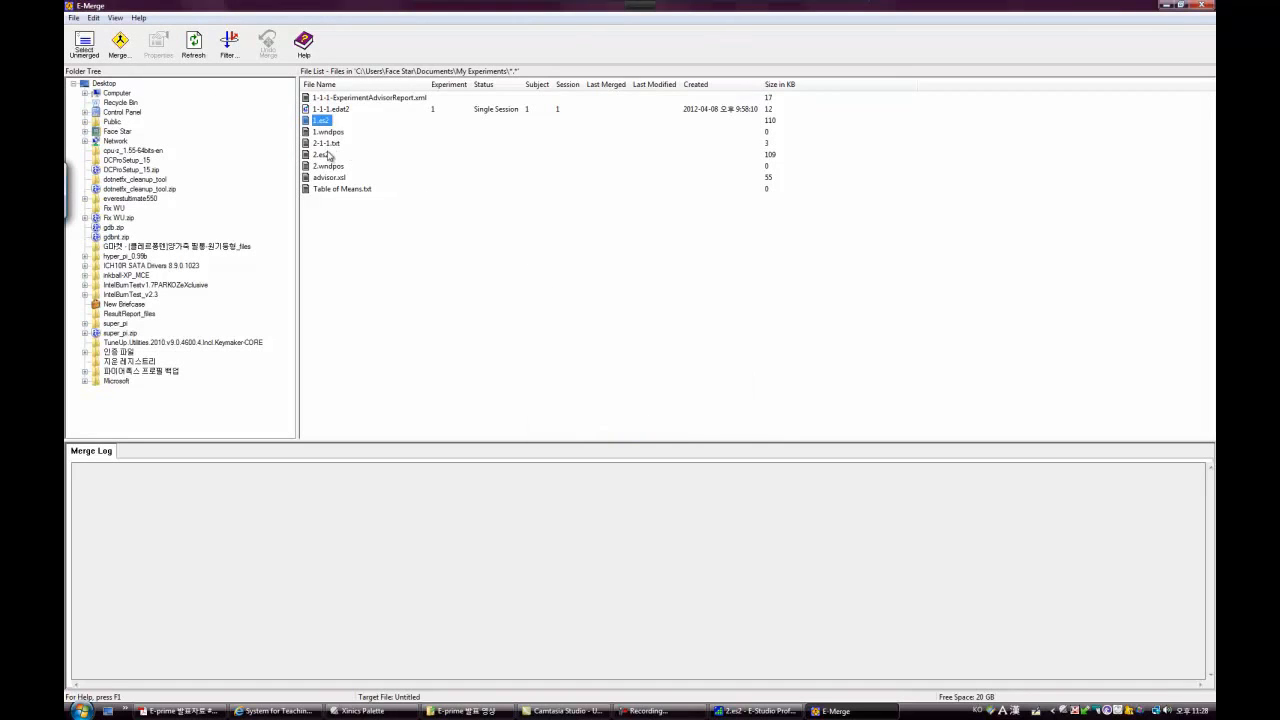
Add 2.es2 to the selected 1.es2 and retry the standard merge of both files.
{"action": "left_click", "coordinate": [327, 156], "text": "ctrl"}
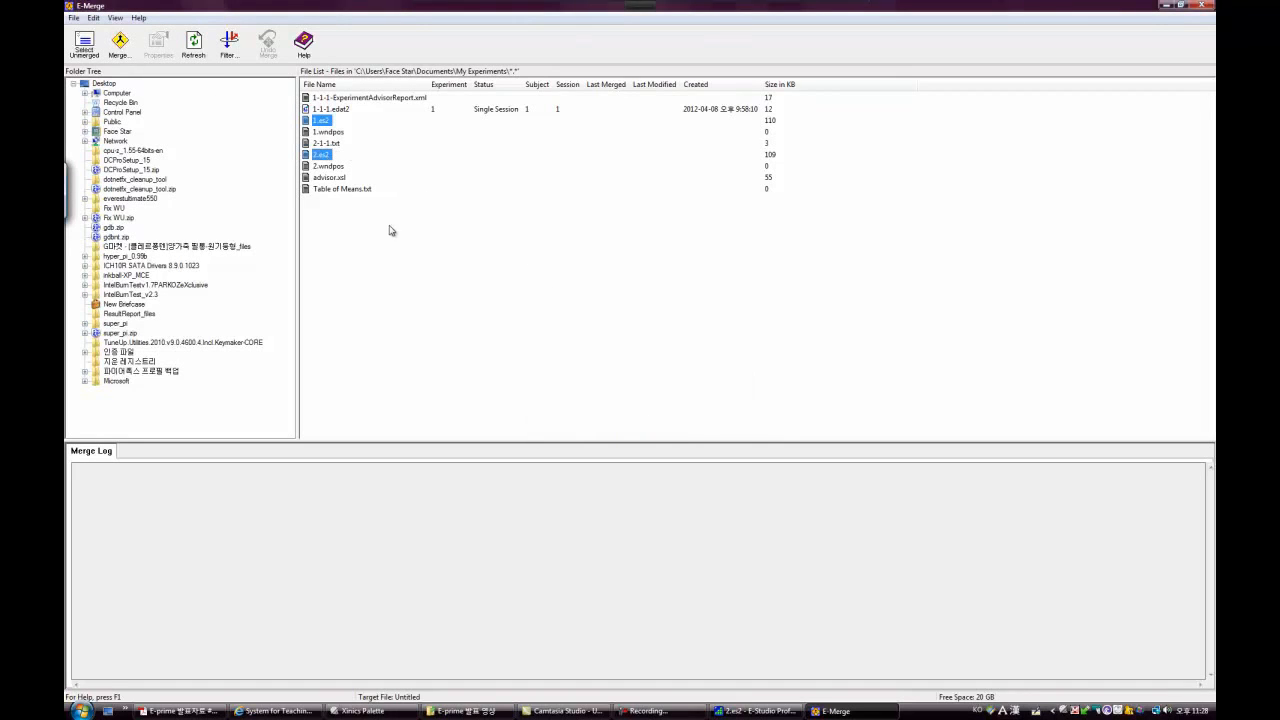
{"action": "left_click", "coordinate": [119, 44]}
{"action": "left_click", "coordinate": [668, 418]}
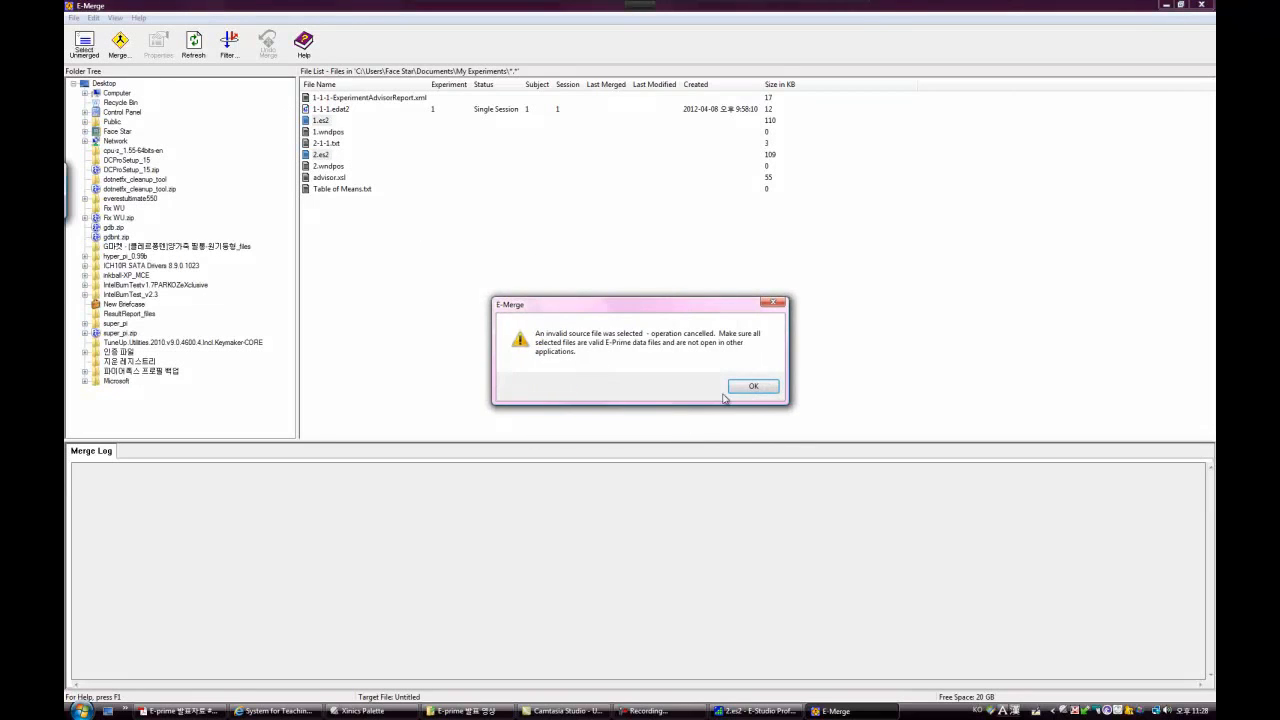
{"action": "left_click", "coordinate": [755, 388]}
Try a standard merge of 1.es2 together with the data file 1-1-1.edat2.
{"action": "left_click", "coordinate": [323, 121]}
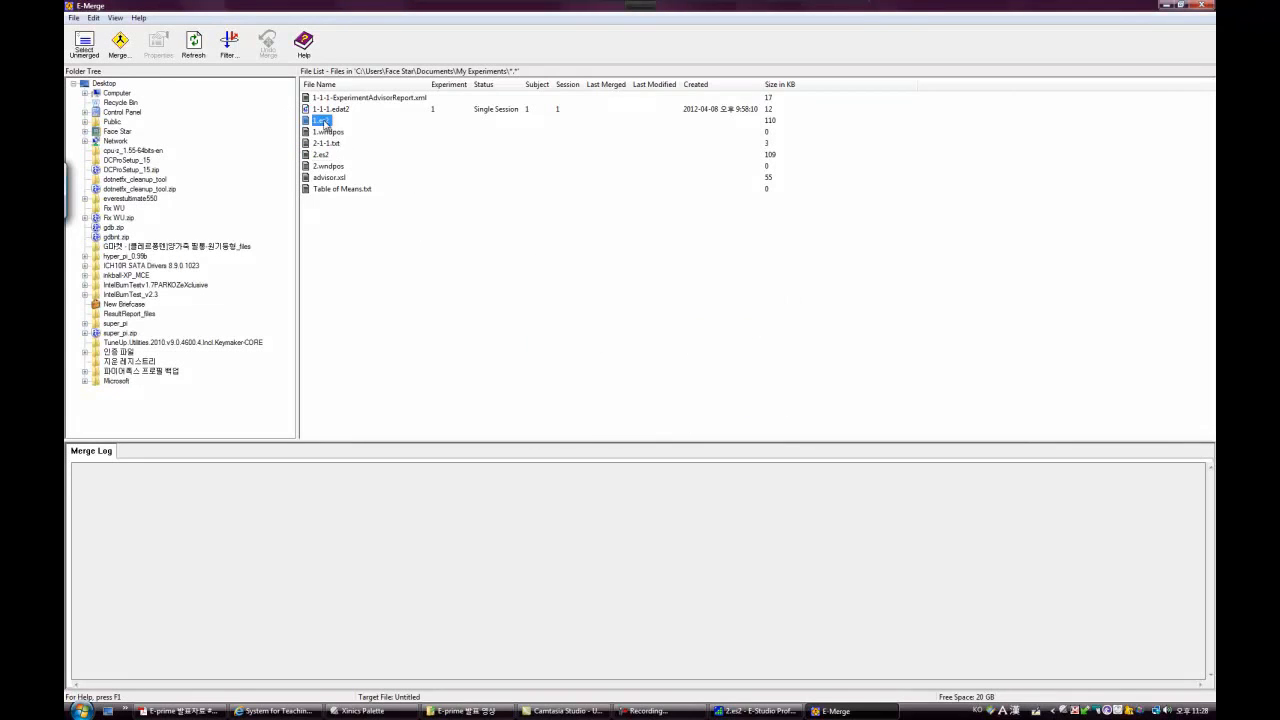
{"action": "left_click", "coordinate": [330, 109], "text": "ctrl"}
{"action": "left_click", "coordinate": [119, 44]}
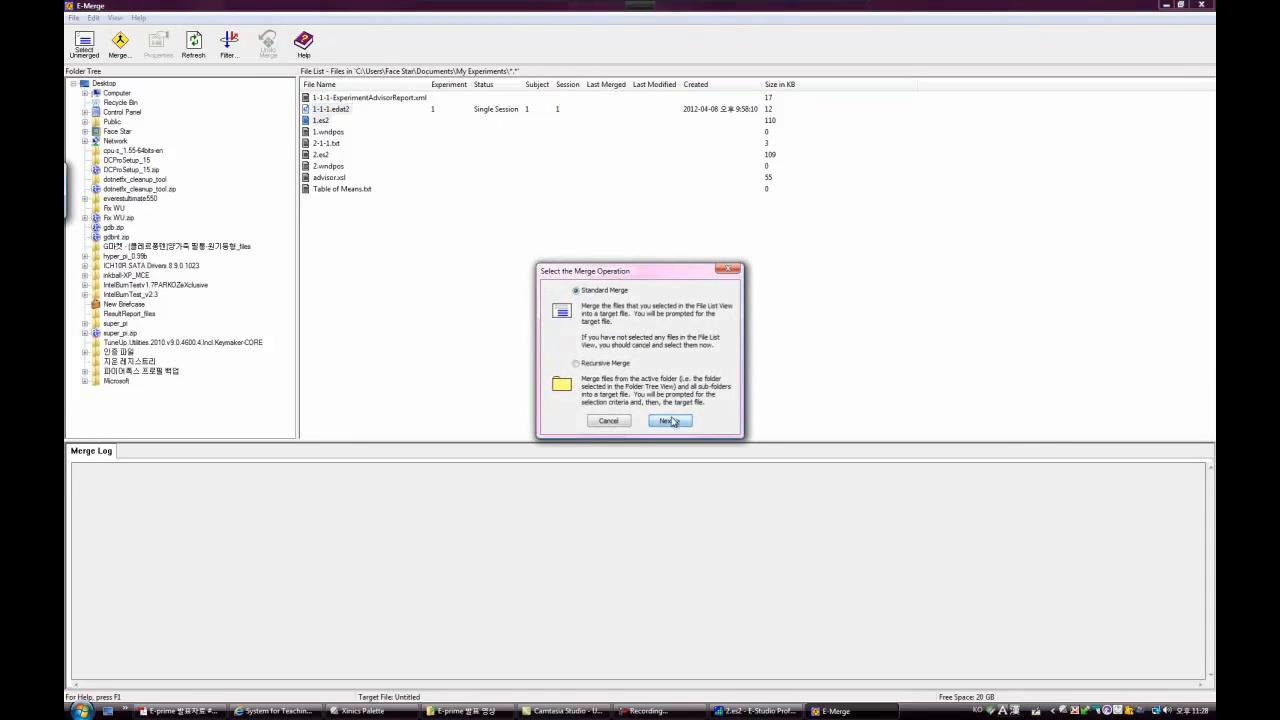
{"action": "left_click", "coordinate": [668, 420]}
{"action": "left_click", "coordinate": [751, 388]}
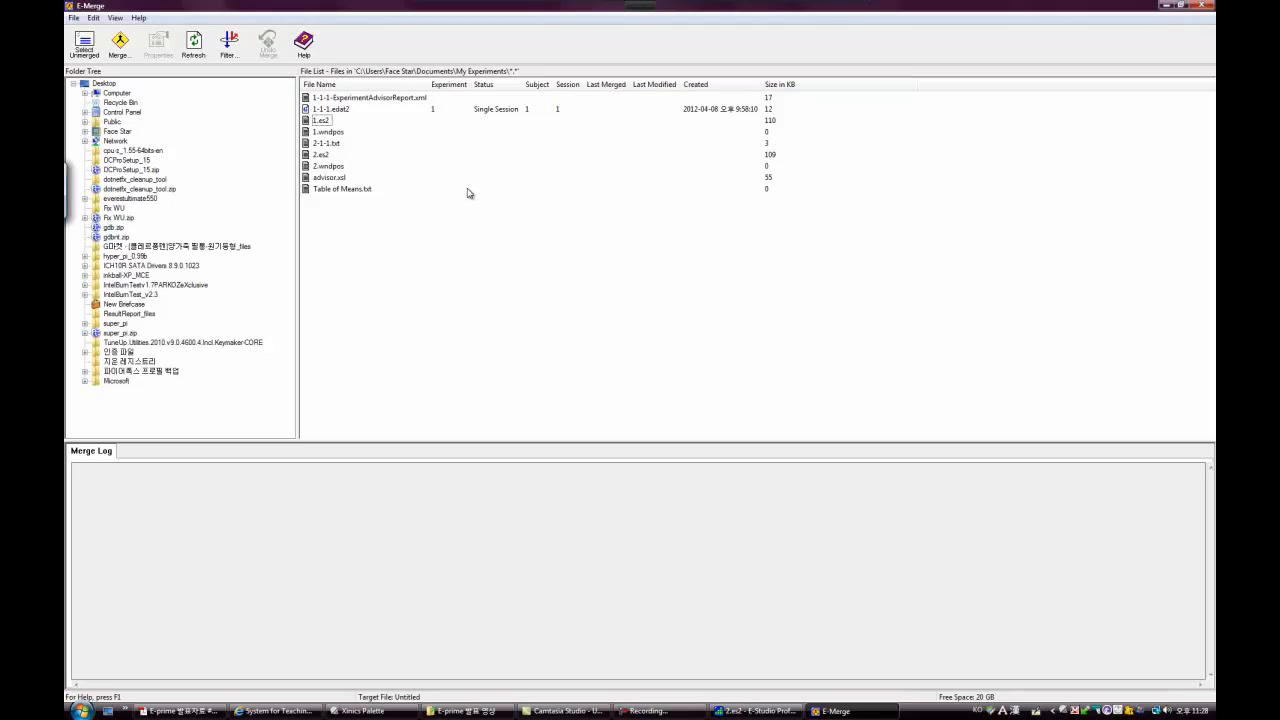
Try a standard merge of all the files in the My Experiments folder.
{"action": "left_click", "coordinate": [330, 109]}
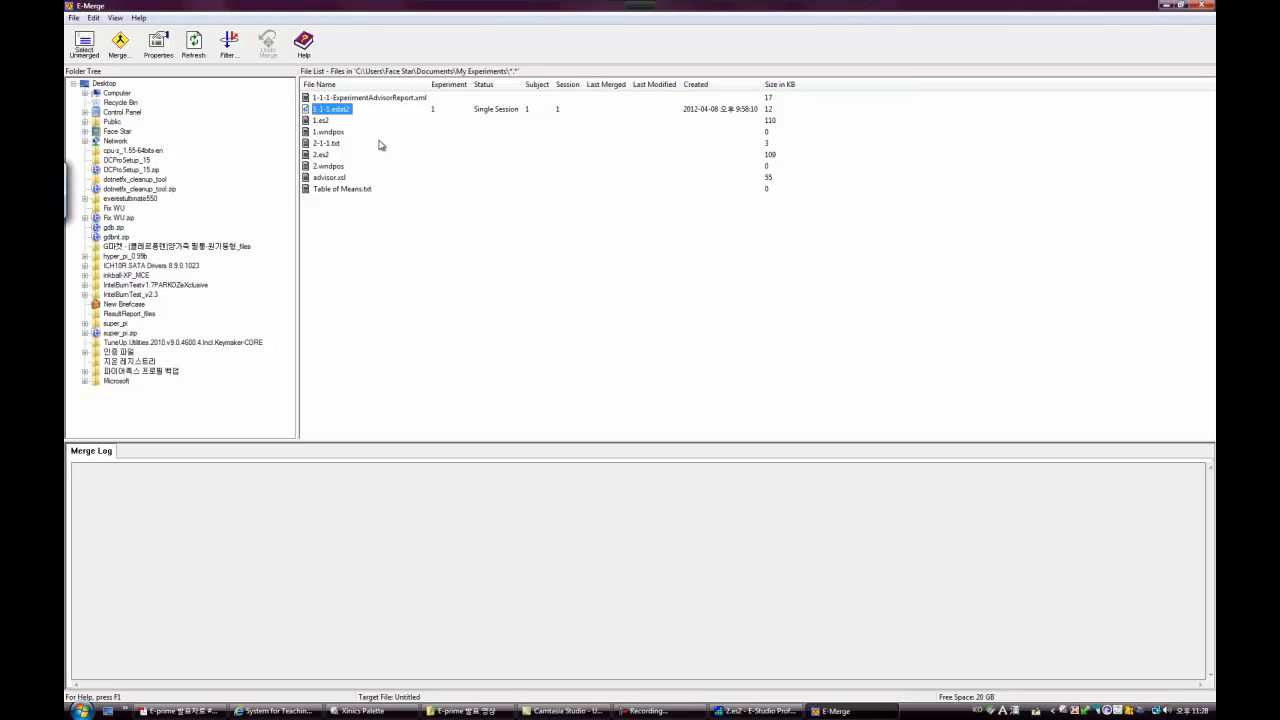
{"action": "left_click", "coordinate": [339, 99]}
{"action": "left_click", "coordinate": [326, 187], "text": "shift"}
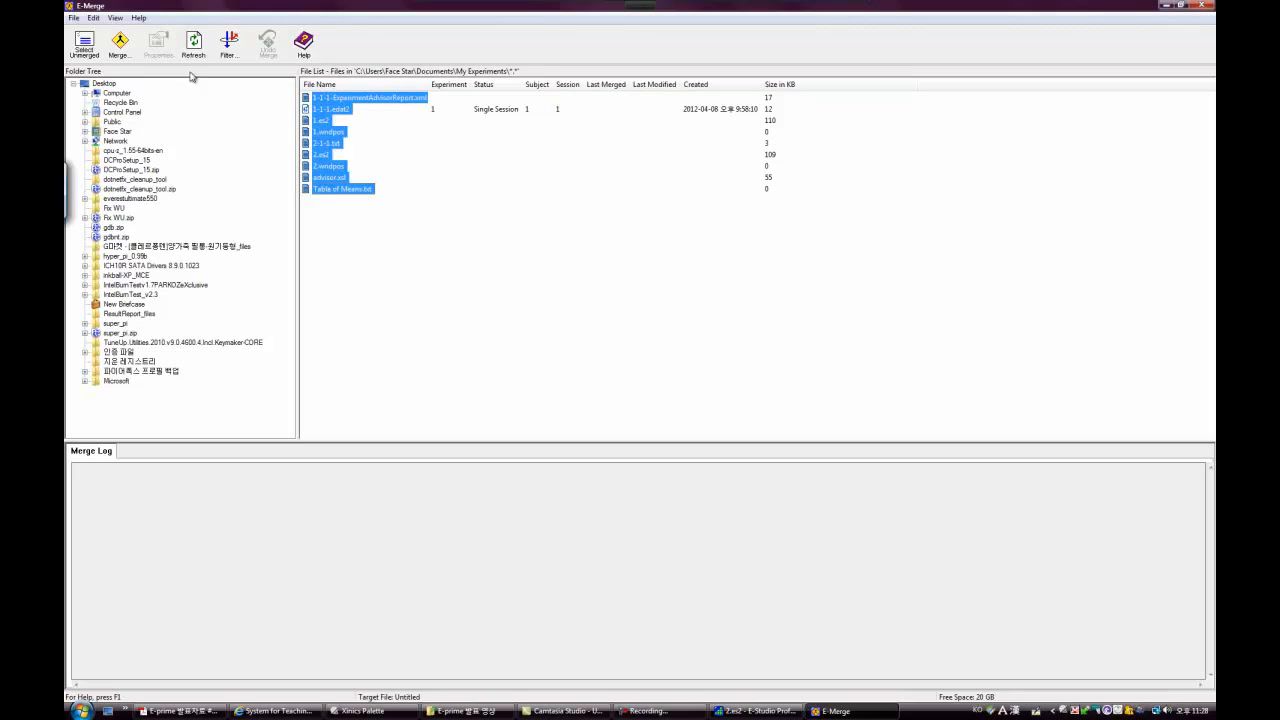
{"action": "left_click", "coordinate": [130, 58]}
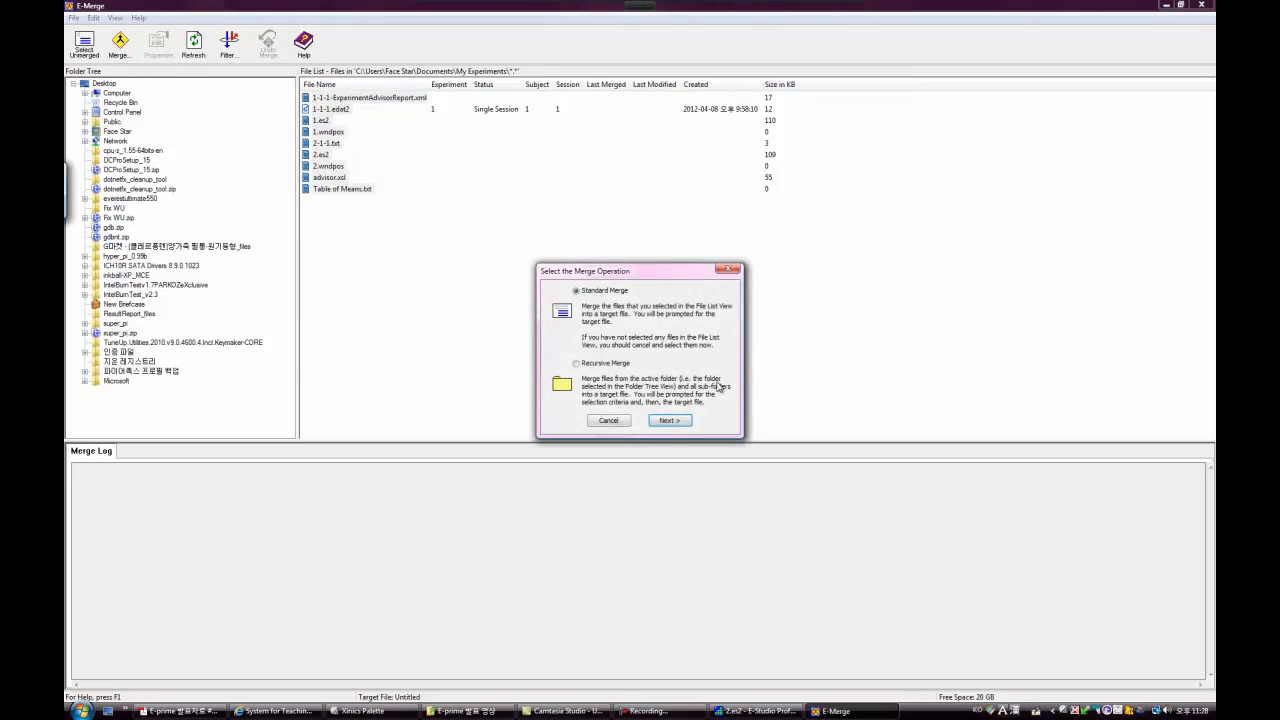
{"action": "left_click", "coordinate": [668, 420]}
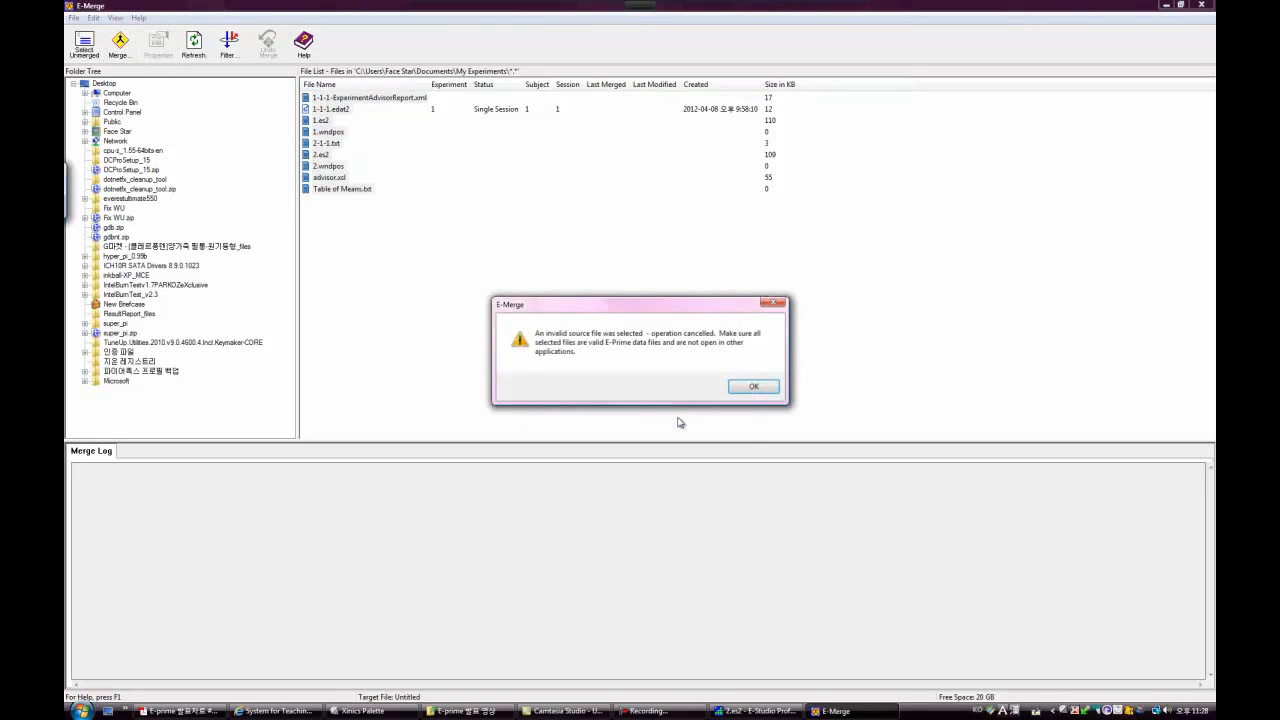
{"action": "left_click", "coordinate": [753, 387]}
Switch to E-Studio and close it together with the open 2.es2 experiment.
{"action": "left_click", "coordinate": [762, 712]}
{"action": "right_click", "coordinate": [765, 712]}
{"action": "left_click", "coordinate": [782, 705]}
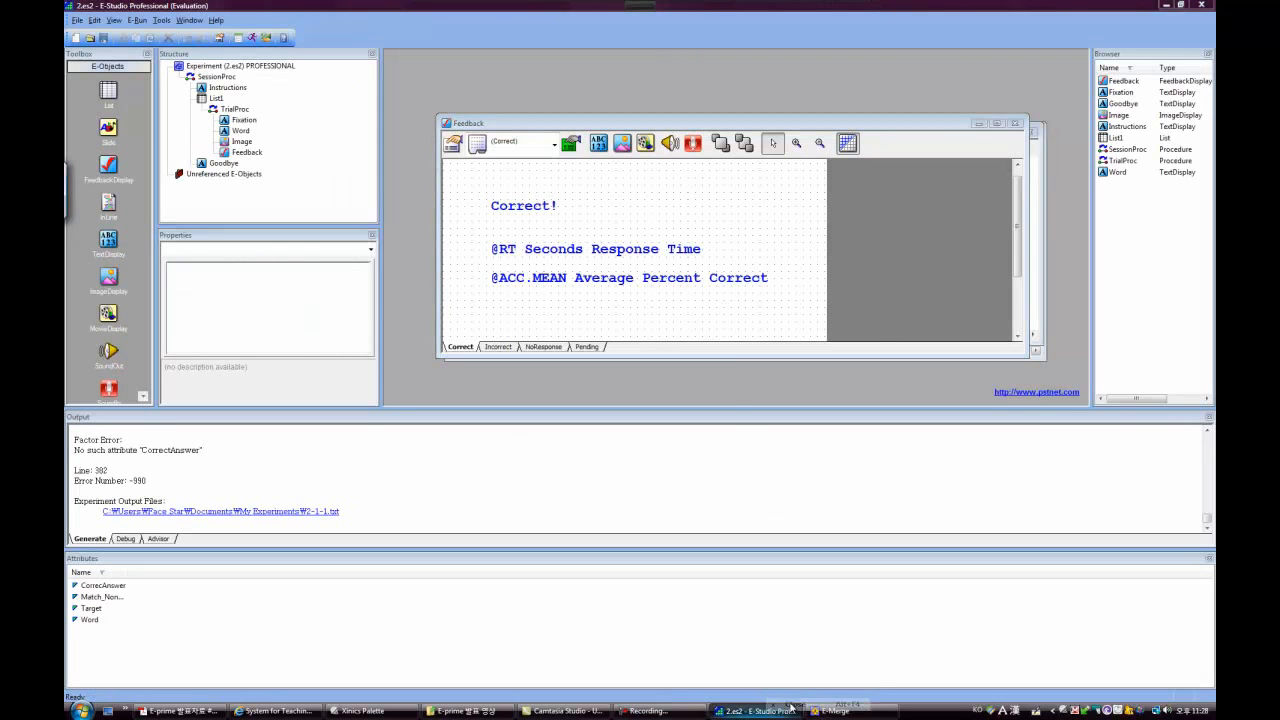
{"action": "left_click", "coordinate": [592, 383]}
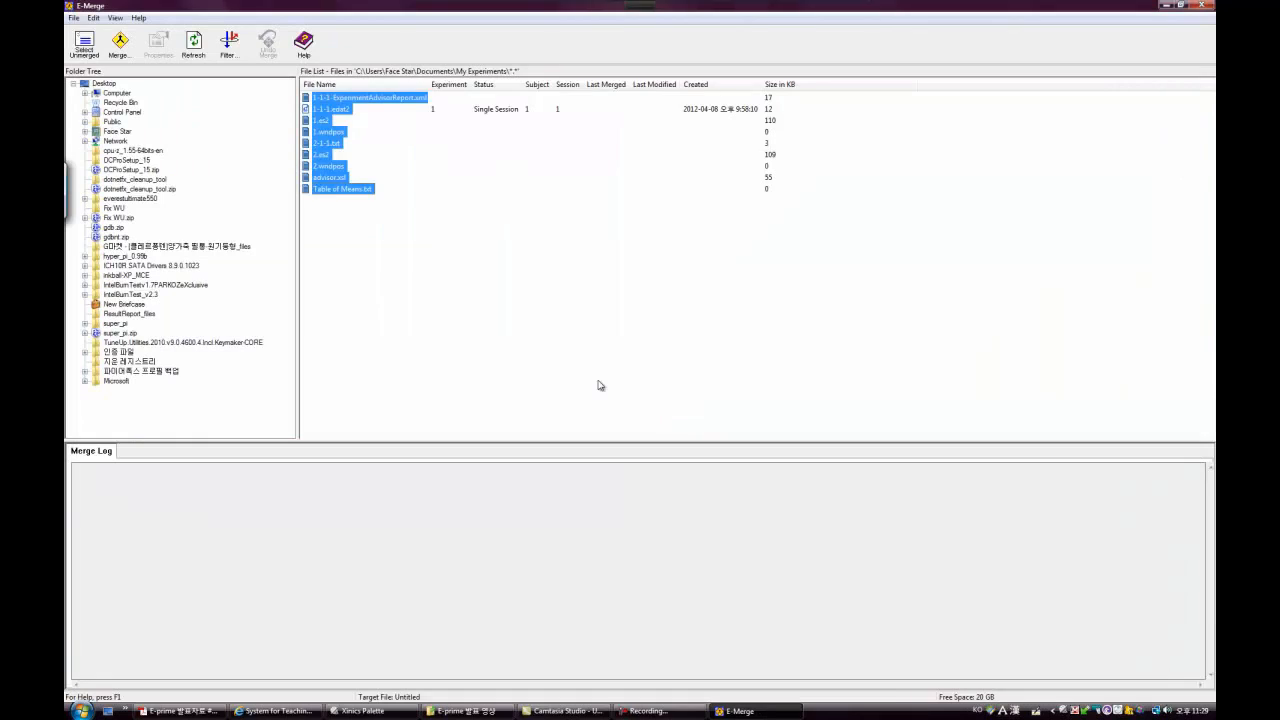
Retry the standard merge with only 1.es2 and 2.es2 selected, and clear the file selection.
{"action": "left_click", "coordinate": [322, 155]}
{"action": "left_click", "coordinate": [322, 120], "text": "ctrl"}
{"action": "left_click", "coordinate": [119, 45]}
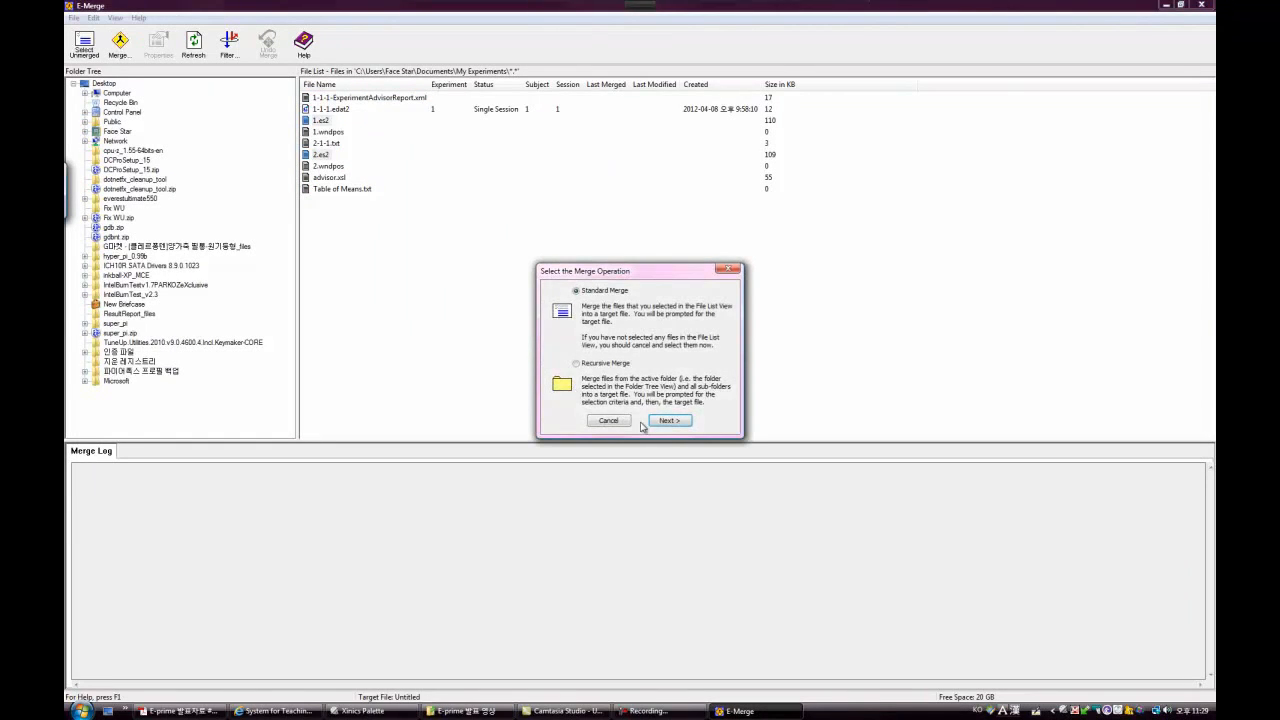
{"action": "left_click", "coordinate": [672, 421]}
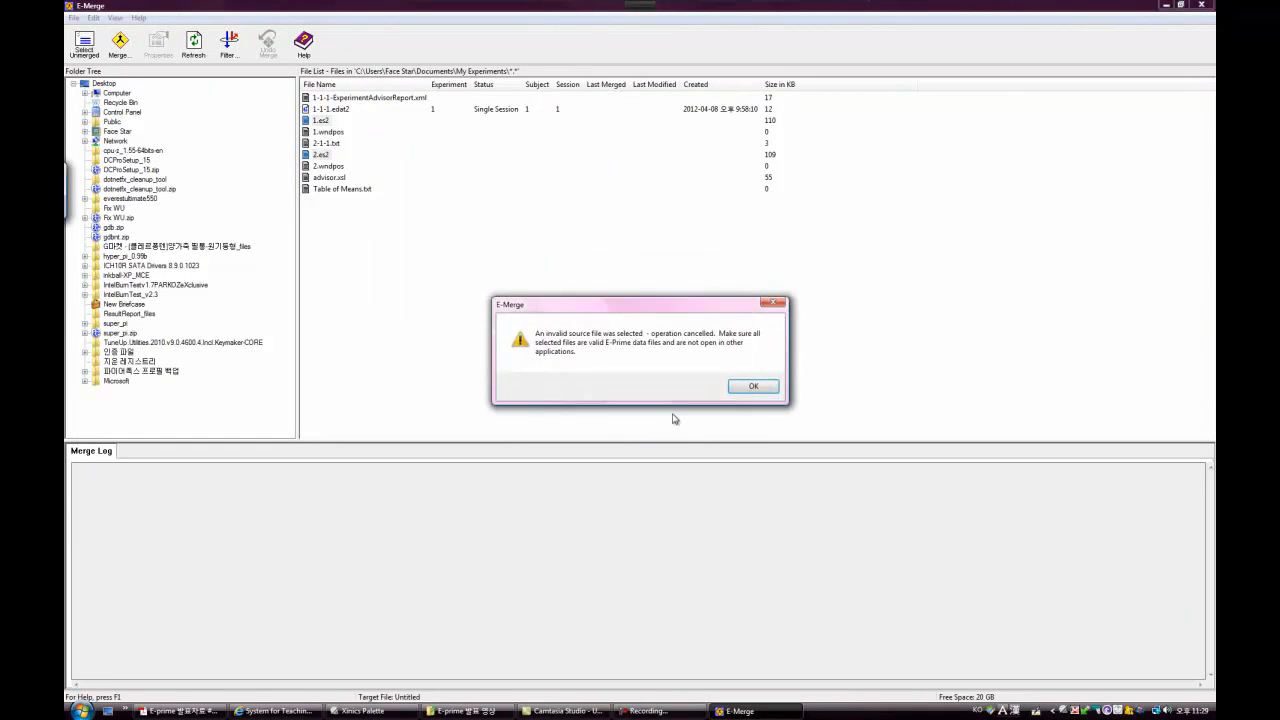
{"action": "left_click", "coordinate": [752, 388]}
{"action": "left_click", "coordinate": [479, 277]}
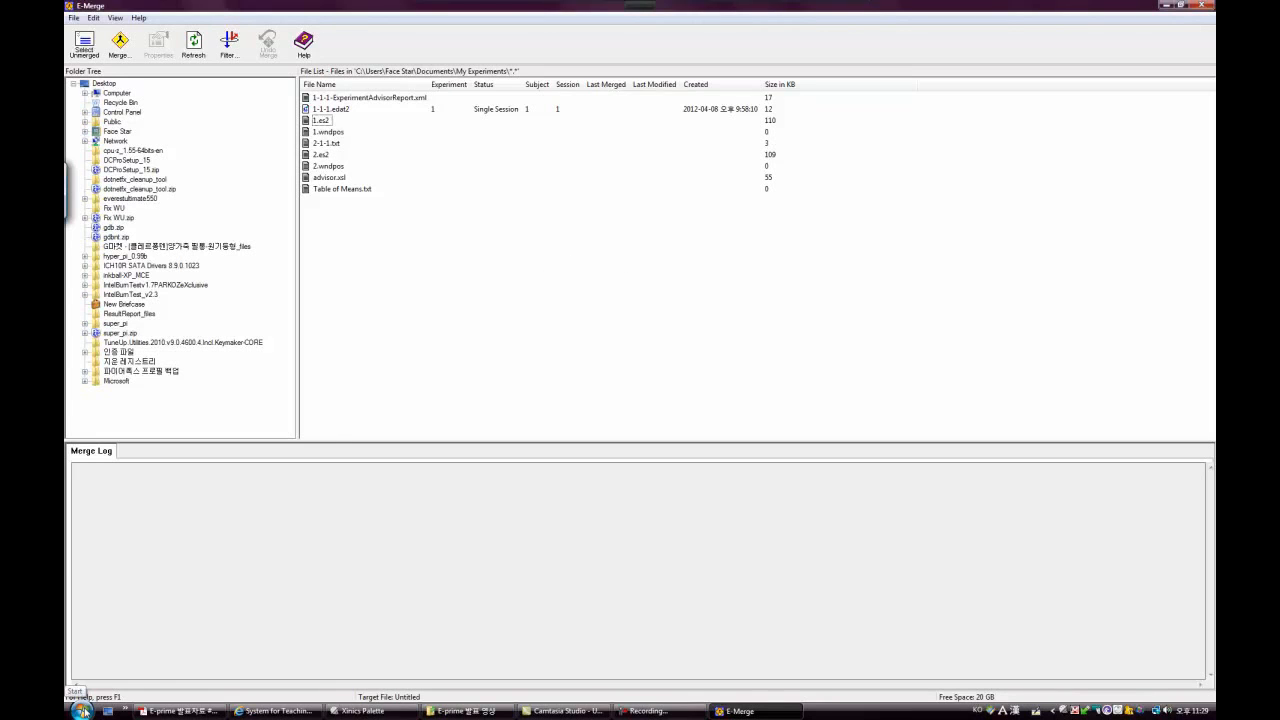
Launch E-DataAid from the E-Prime 2.0 program group and open the data file 1-1-1.edat2.
{"action": "left_click", "coordinate": [82, 711]}
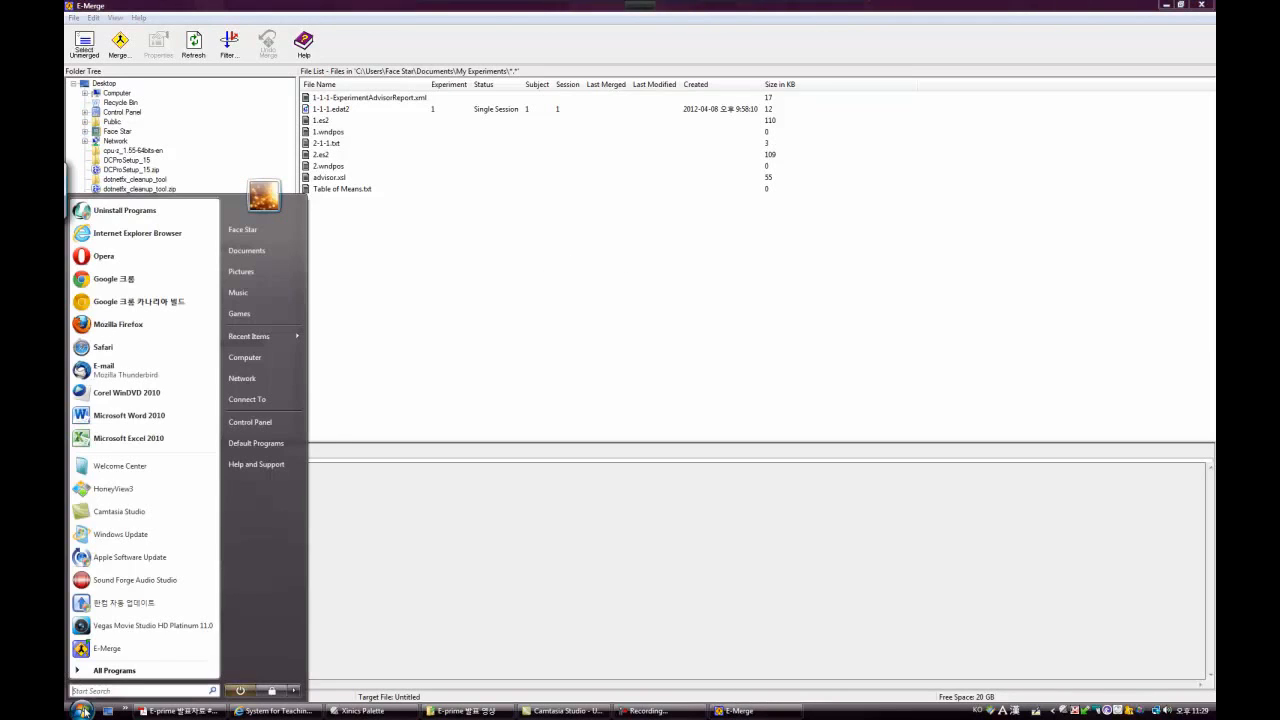
{"action": "left_click", "coordinate": [148, 672]}
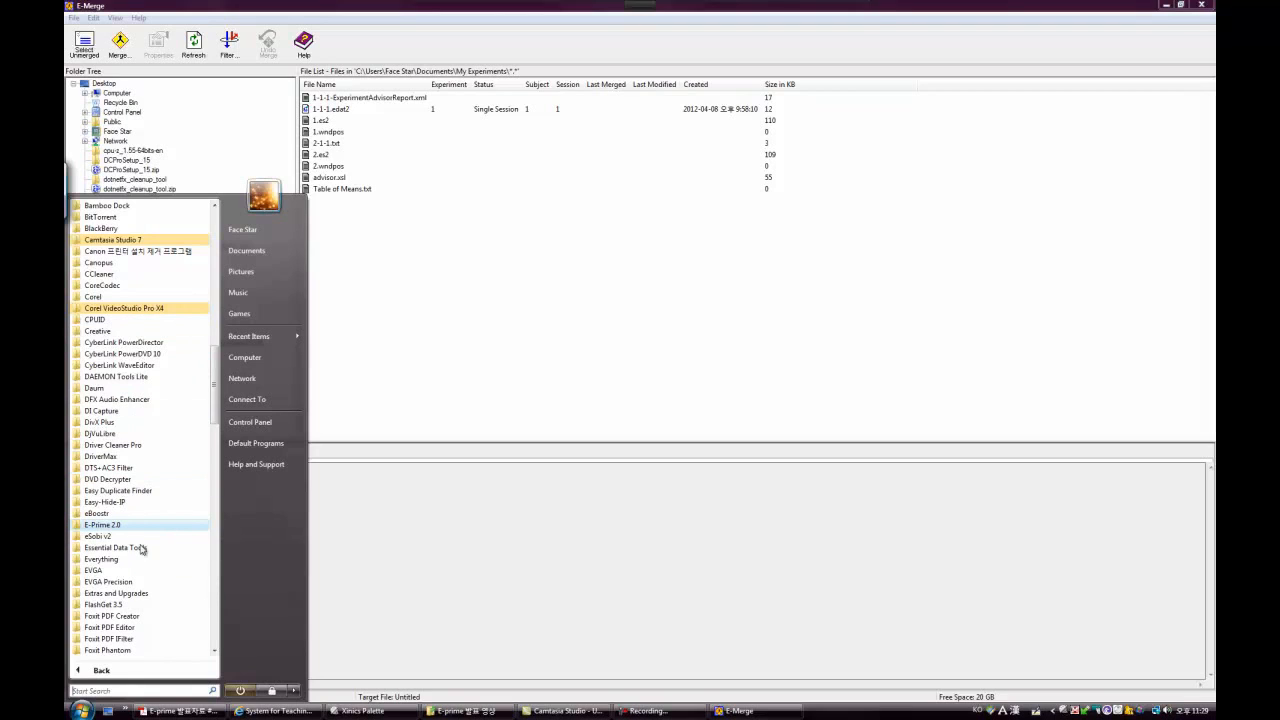
{"action": "left_click", "coordinate": [102, 524]}
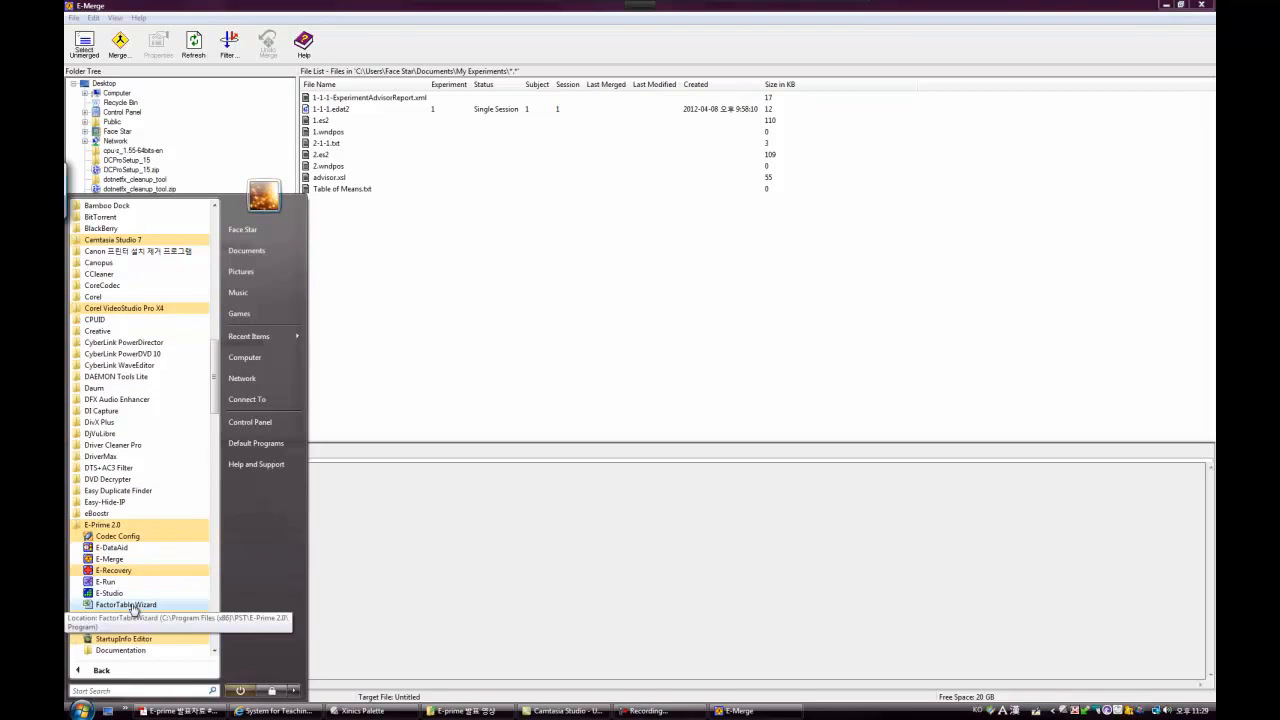
{"action": "left_click", "coordinate": [112, 547]}
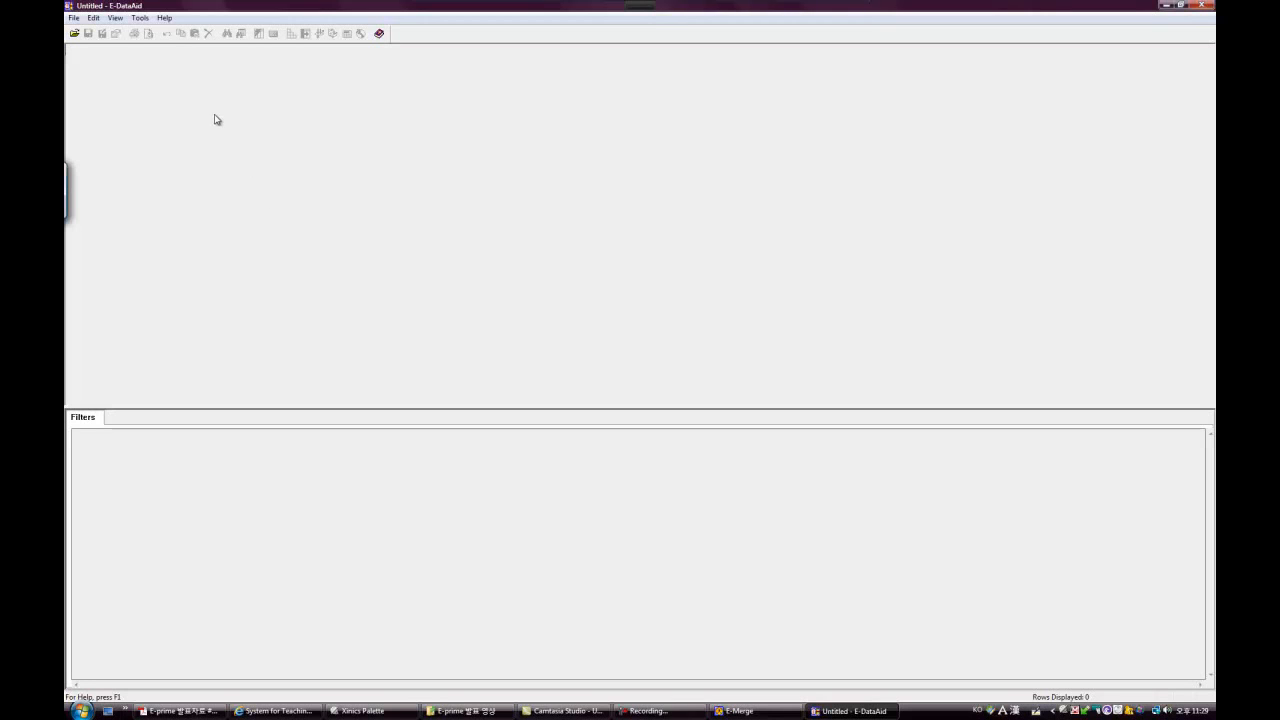
{"action": "left_click", "coordinate": [74, 33]}
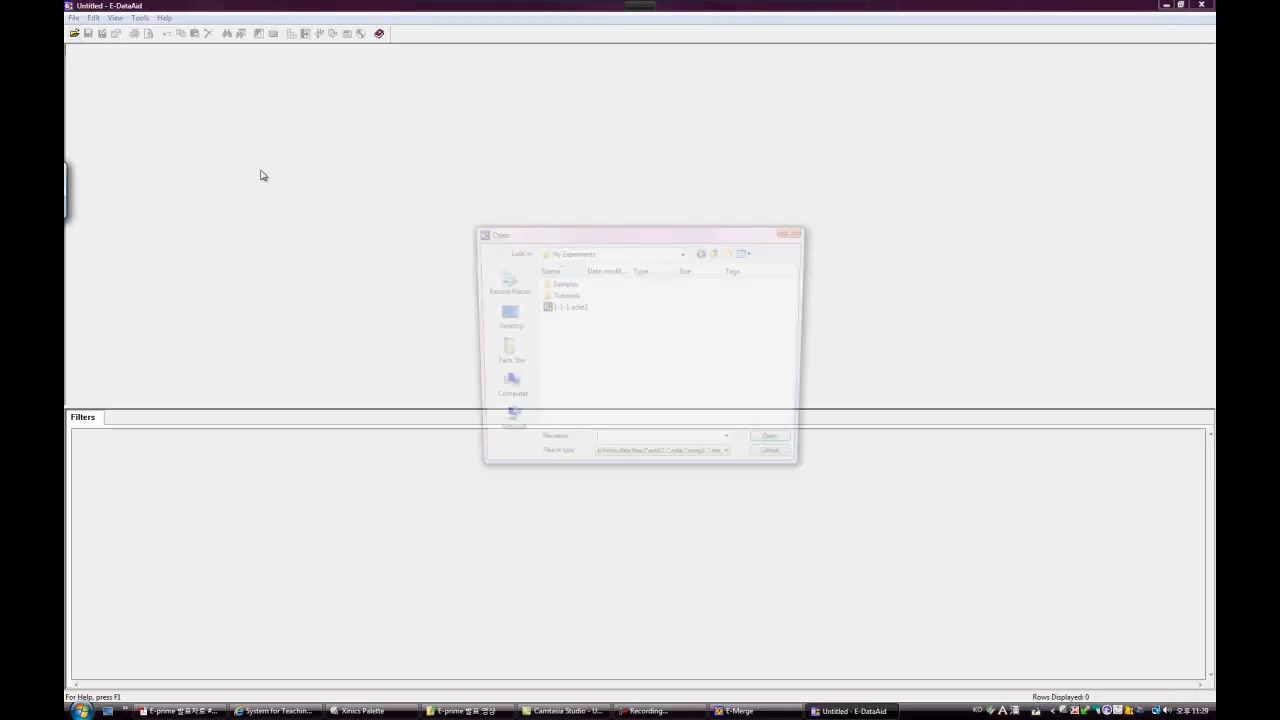
{"action": "double_click", "coordinate": [571, 307]}
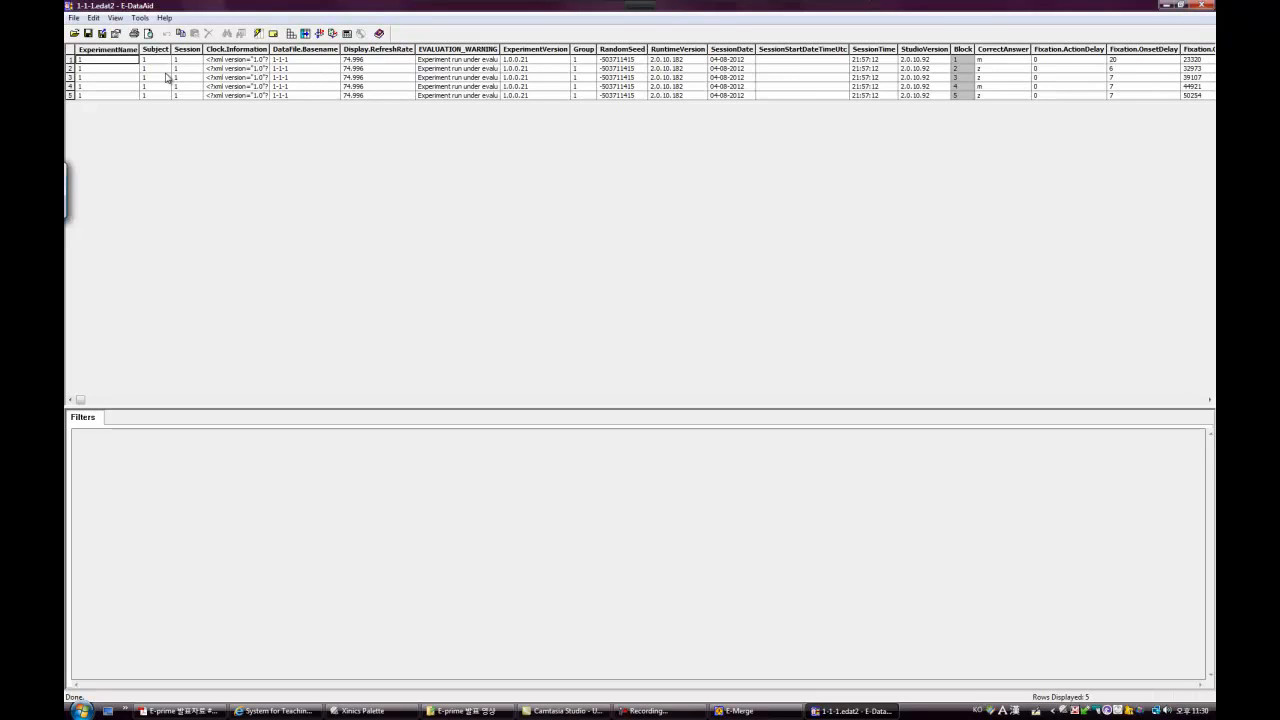
Open the data filter for the Block column and look over its range options without setting any.
{"action": "left_click", "coordinate": [319, 34]}
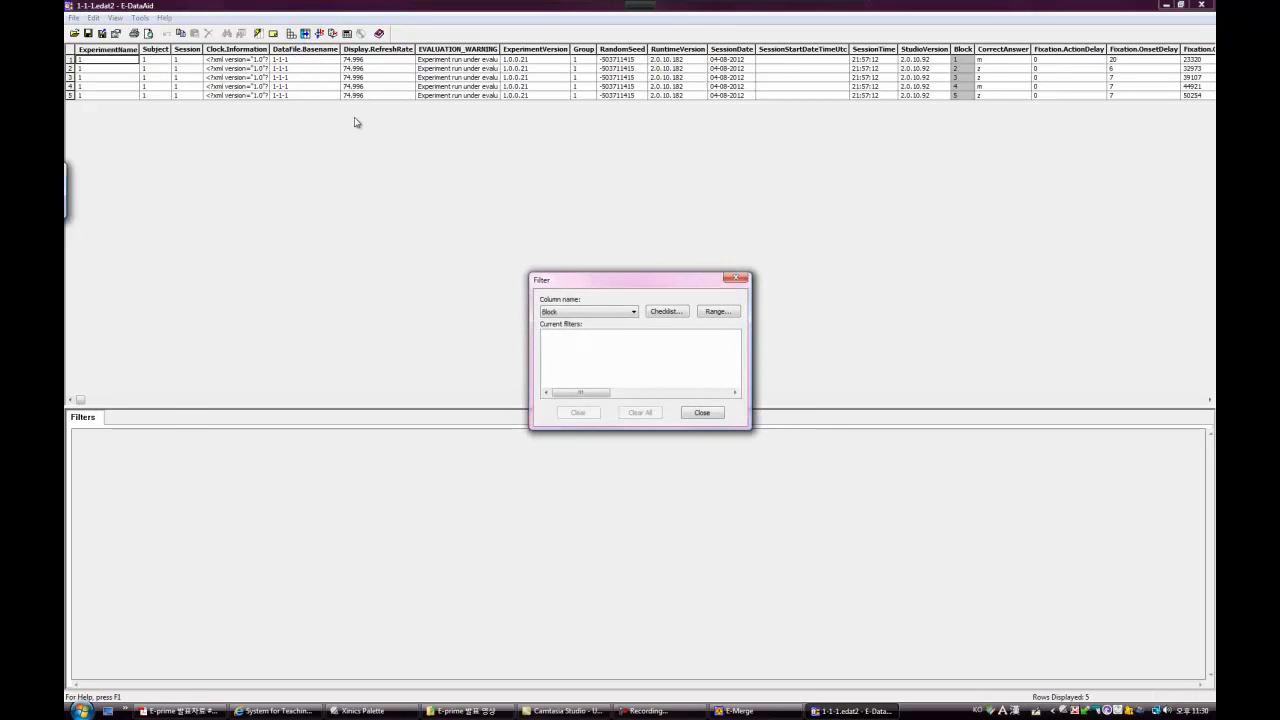
{"action": "left_click", "coordinate": [604, 315]}
{"action": "left_click", "coordinate": [604, 315]}
{"action": "left_click", "coordinate": [731, 316]}
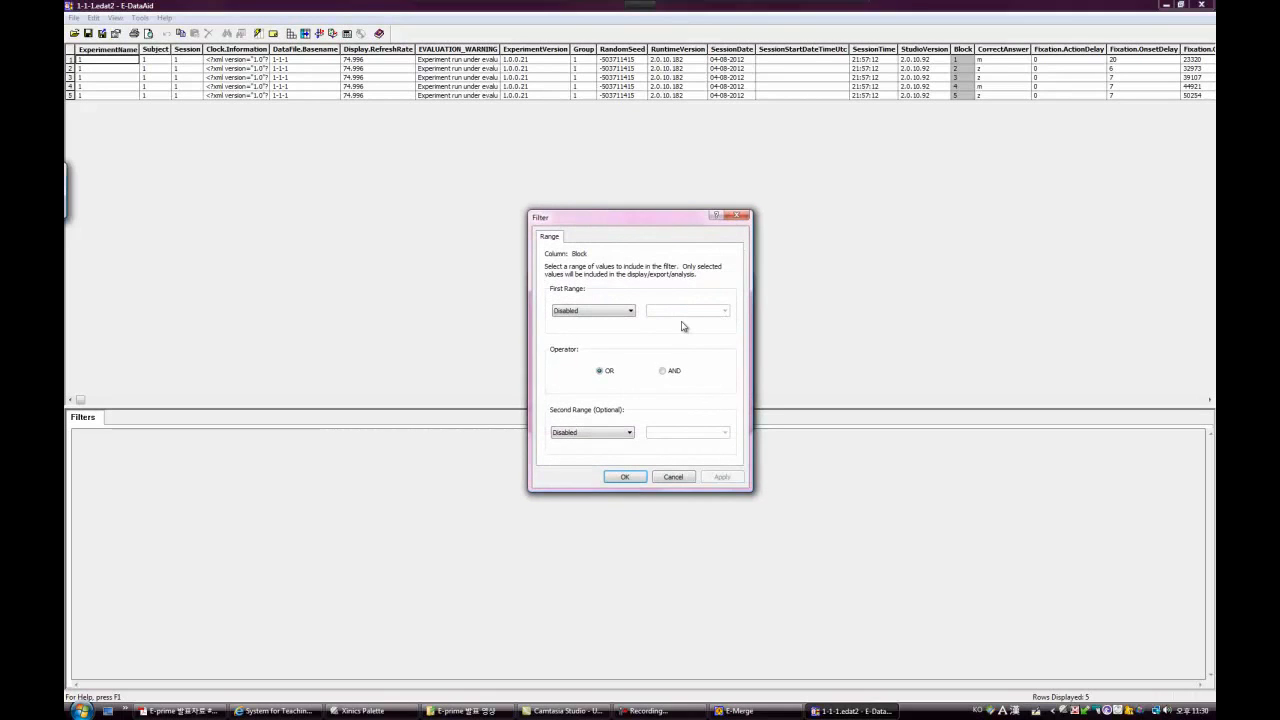
{"action": "left_click", "coordinate": [674, 475]}
Filter the Block column by checklist to values 1, 2 and 3, and clear all filters again.
{"action": "left_click", "coordinate": [668, 312]}
{"action": "left_click", "coordinate": [550, 290]}
{"action": "left_click", "coordinate": [550, 300]}
{"action": "left_click", "coordinate": [551, 310]}
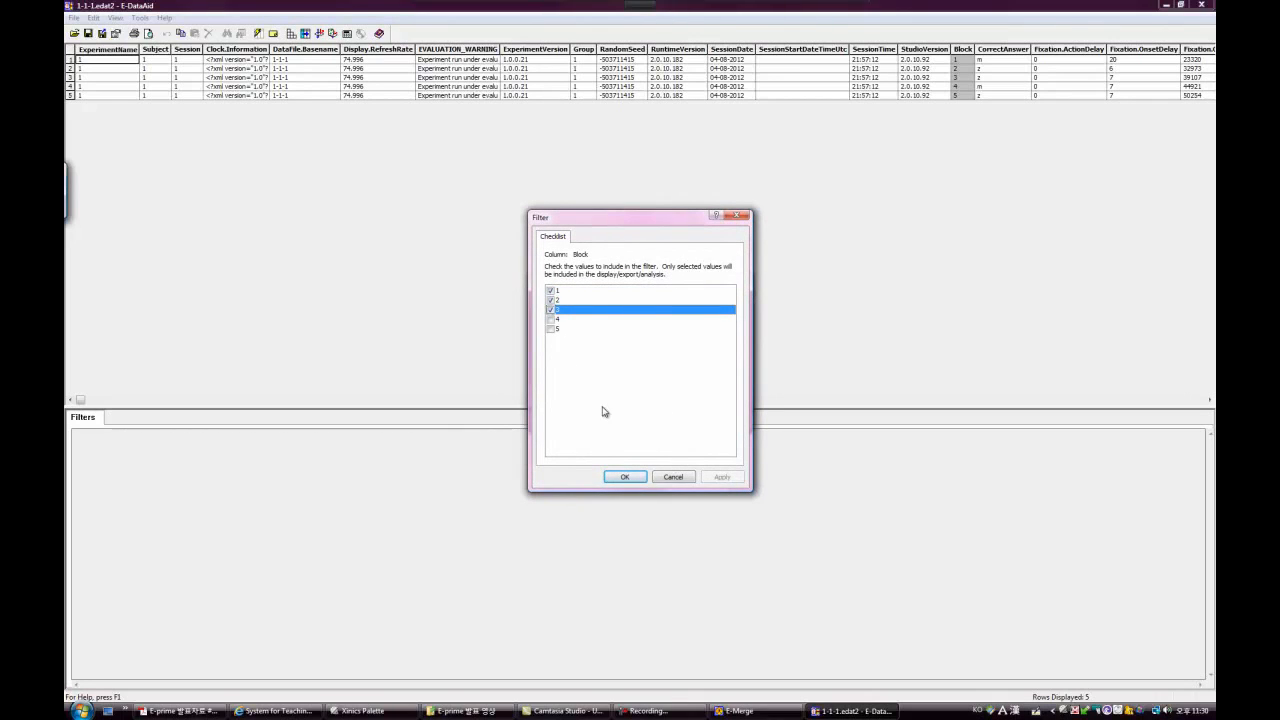
{"action": "left_click", "coordinate": [624, 477]}
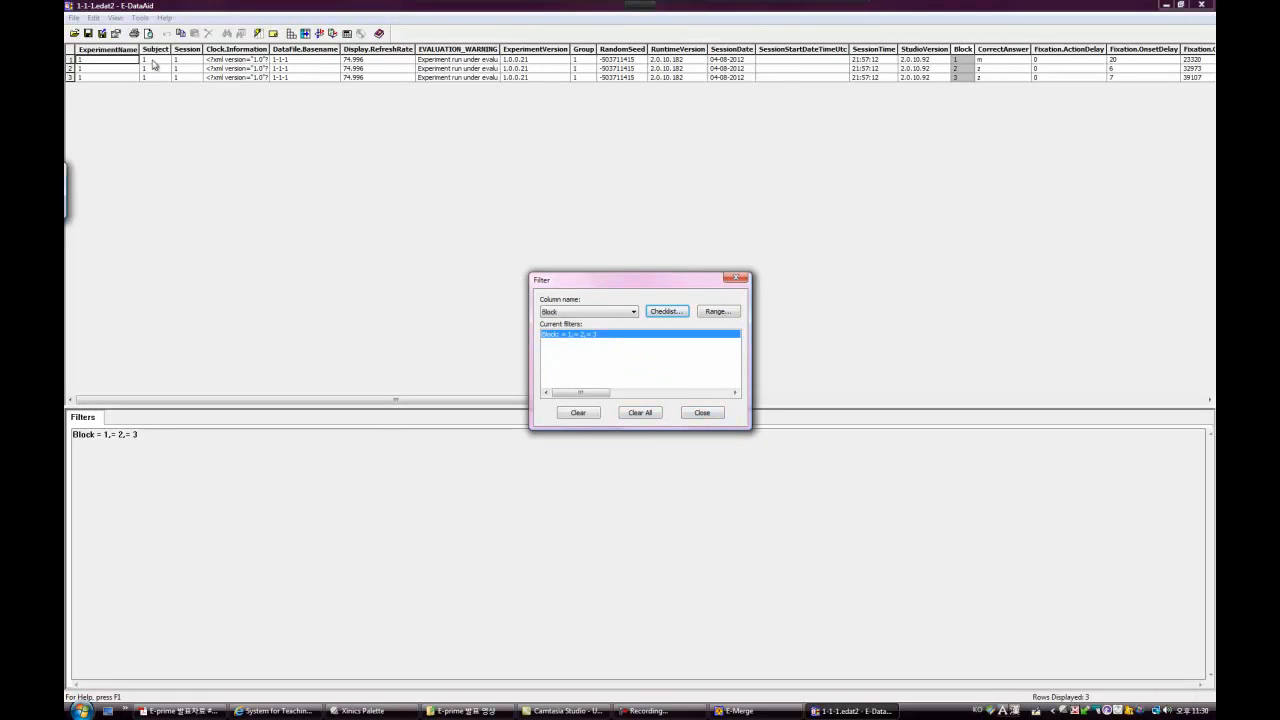
{"action": "left_click", "coordinate": [651, 410]}
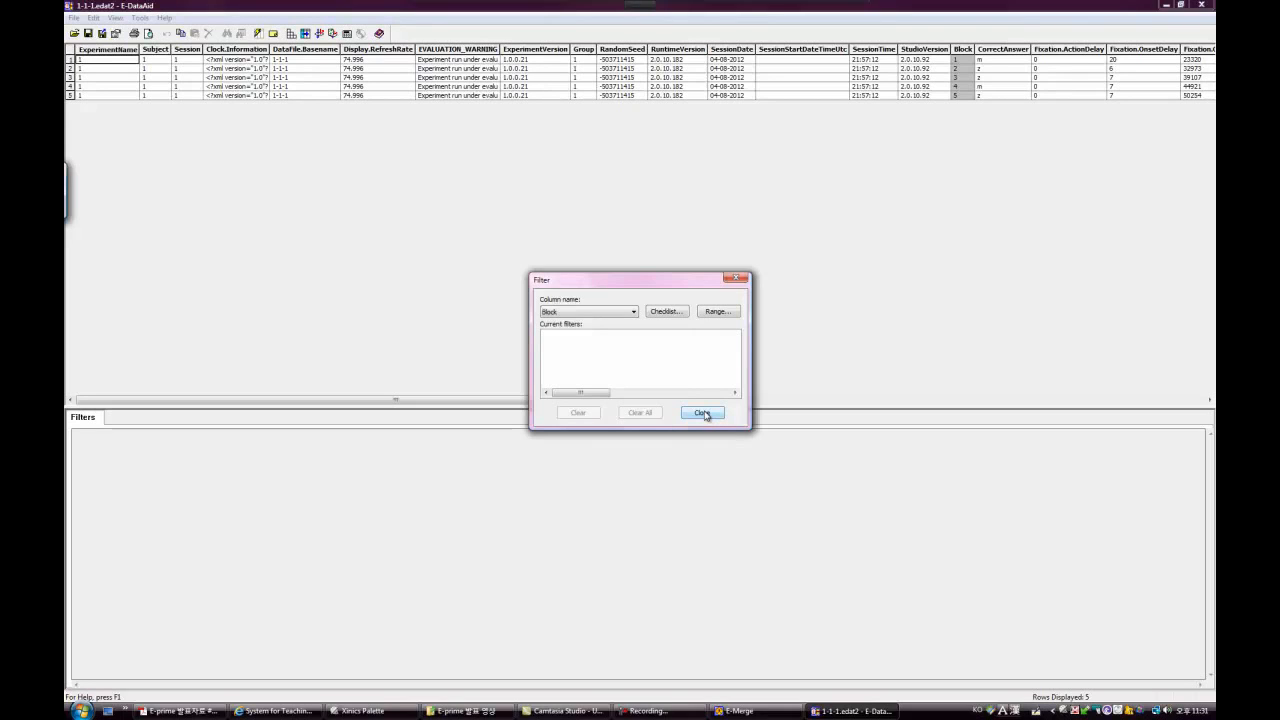
{"action": "left_click", "coordinate": [702, 413]}
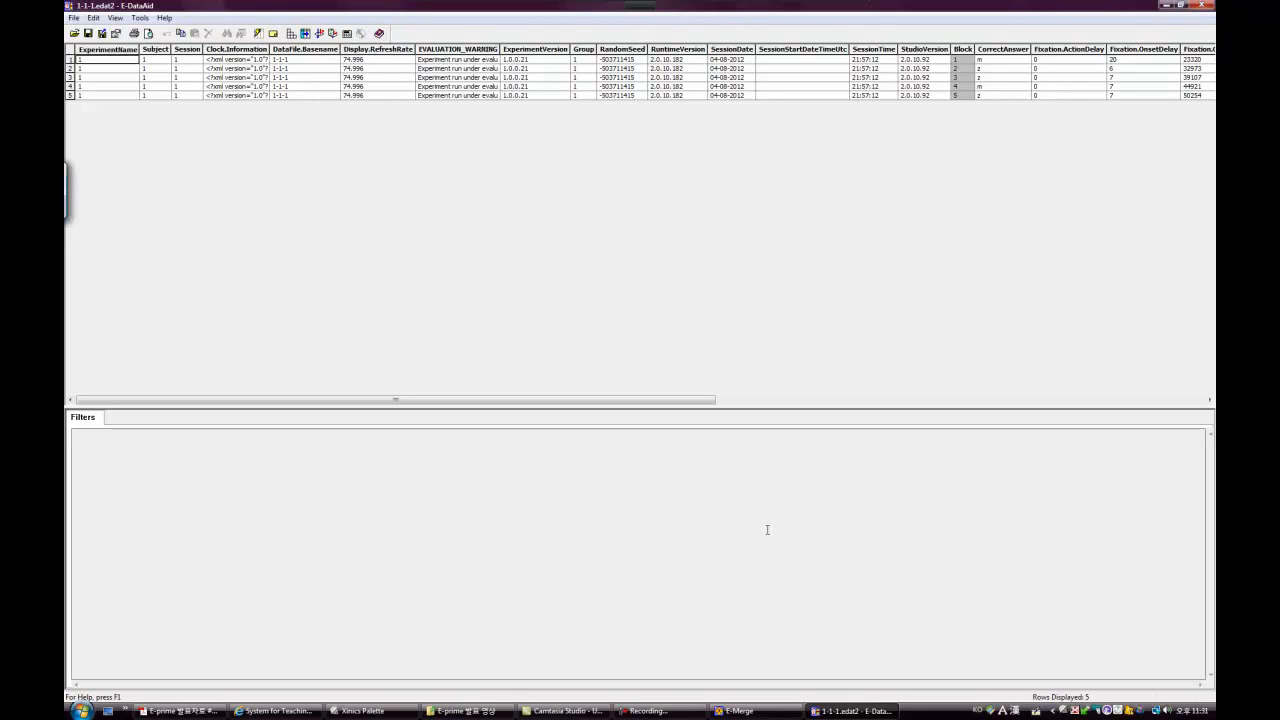
{"action": "left_click", "coordinate": [648, 711]}
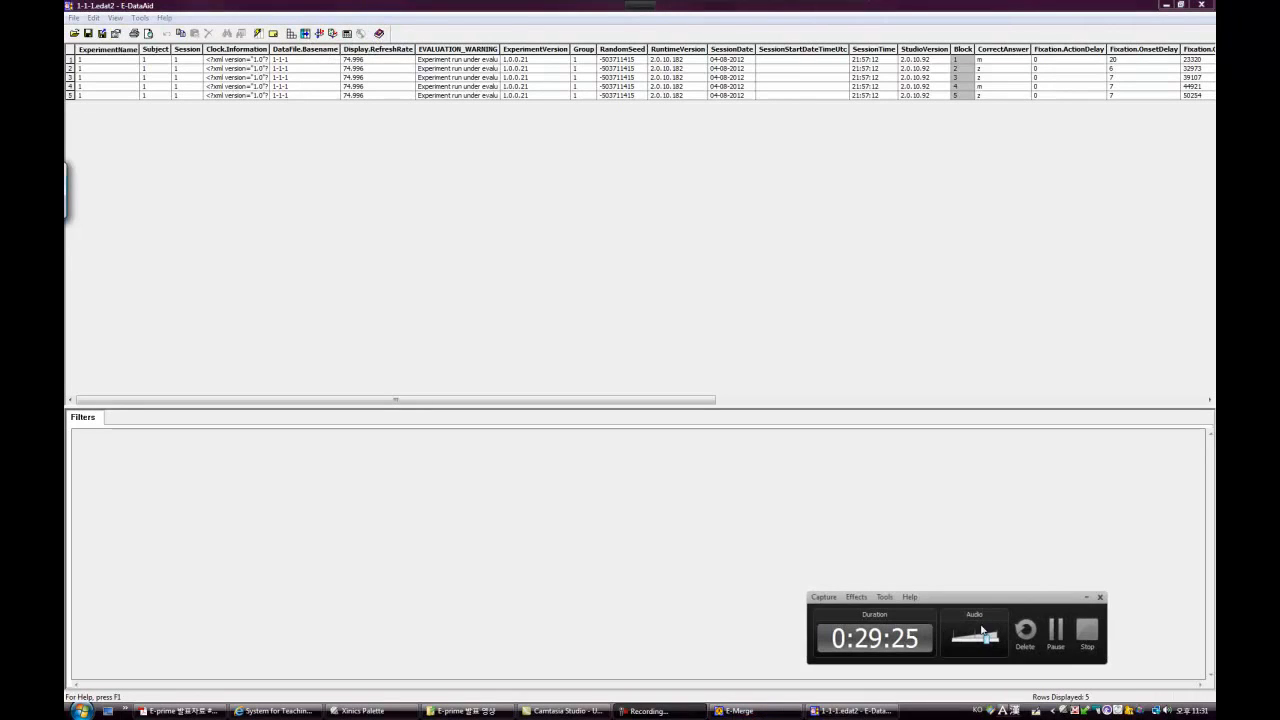
{"action": "left_click", "coordinate": [958, 550]}
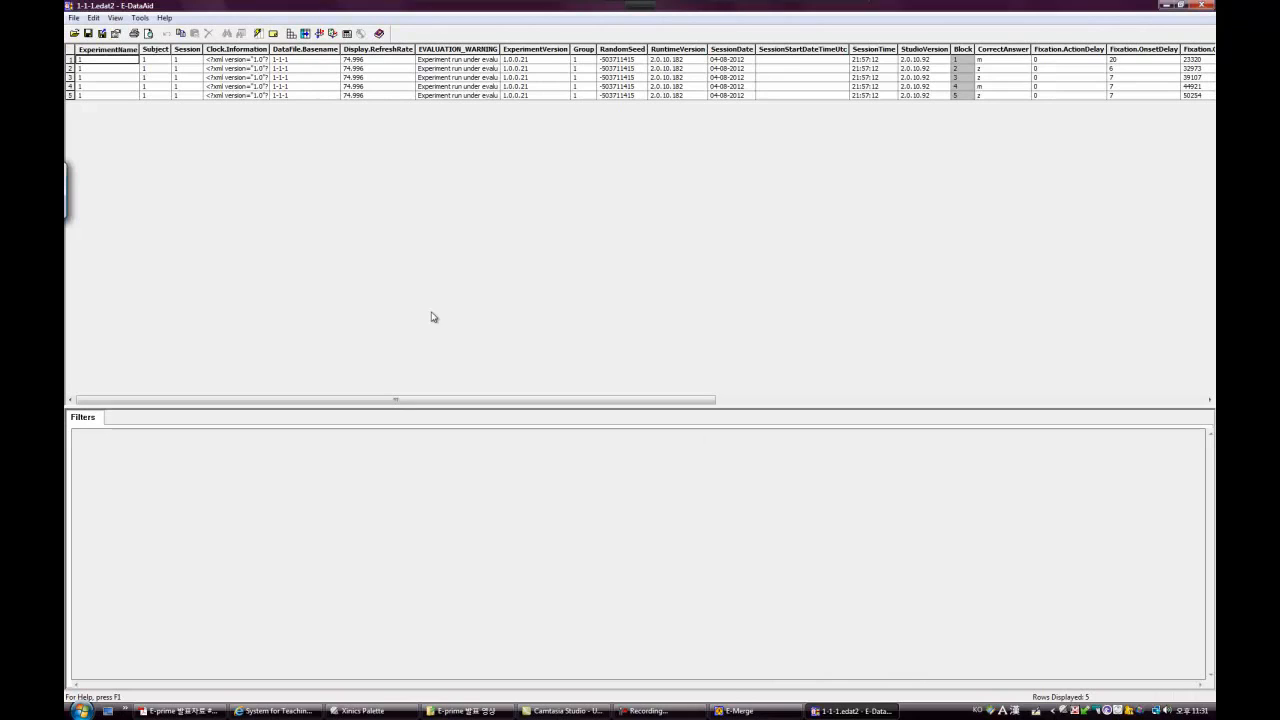
Start a new analysis of the data and assign Word as the row variable.
{"action": "left_click", "coordinate": [140, 18]}
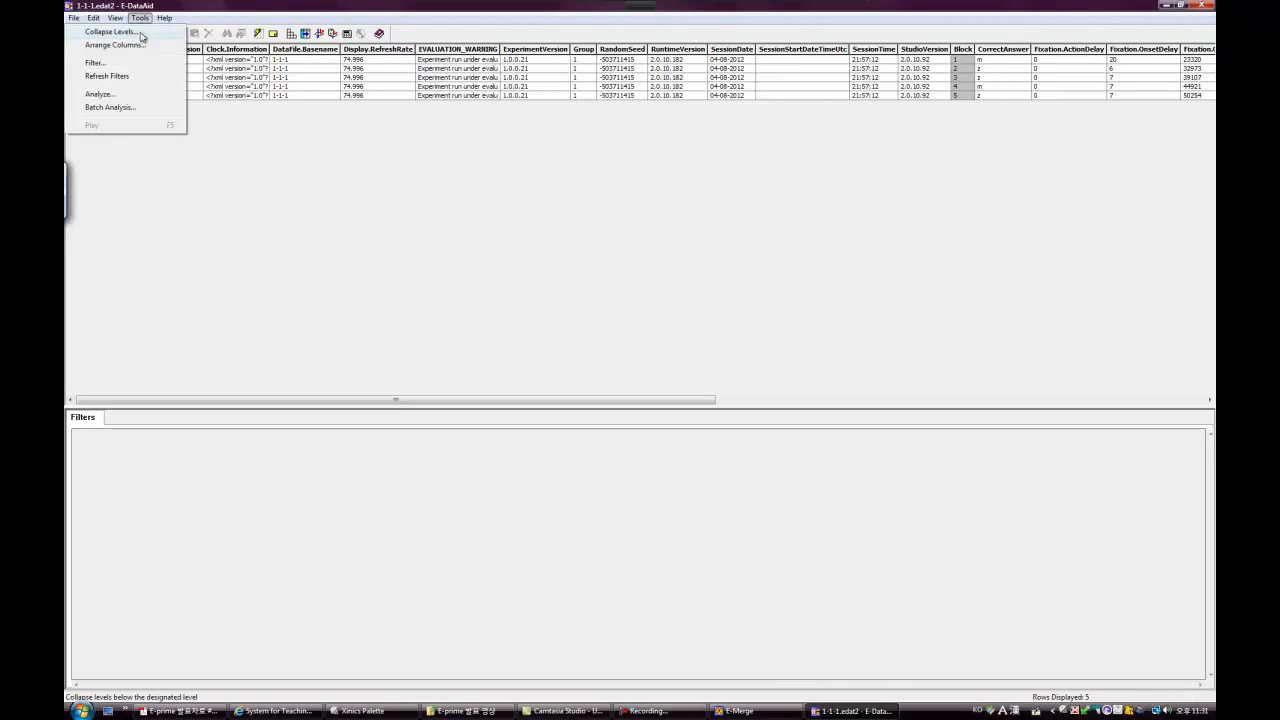
{"action": "left_click", "coordinate": [129, 96]}
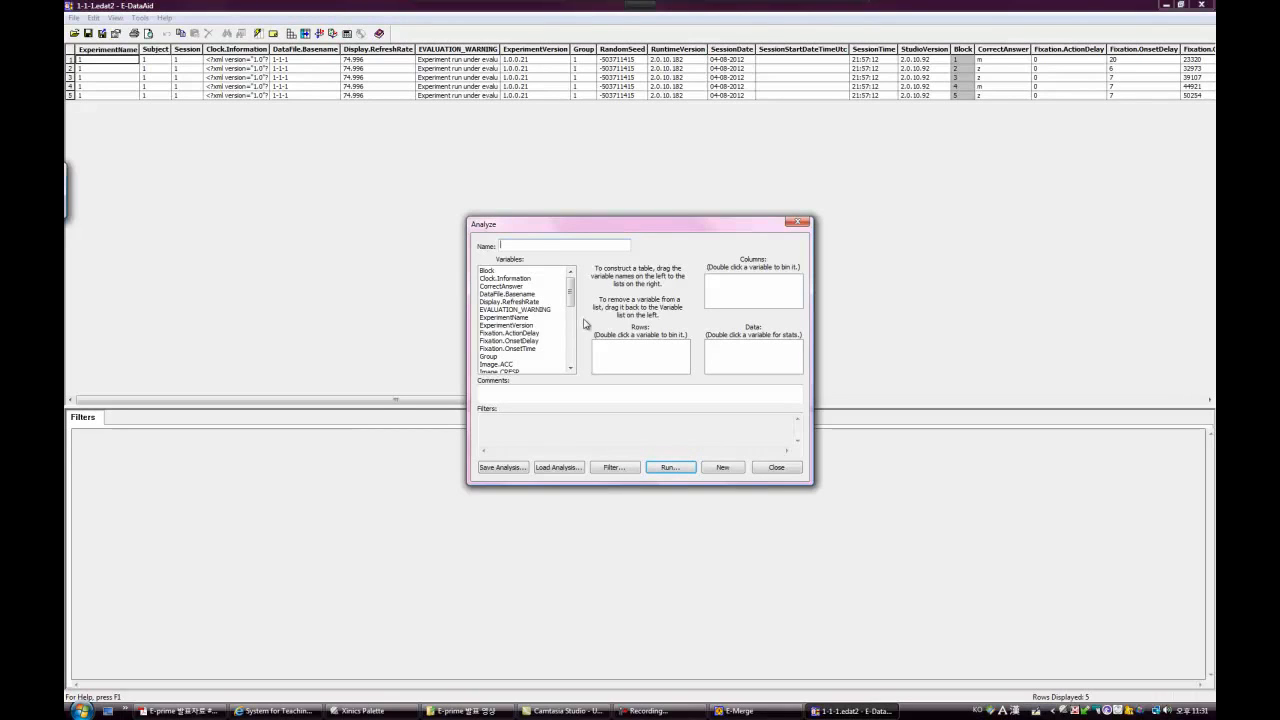
{"action": "left_click_drag", "start_coordinate": [571, 300], "coordinate": [574, 362]}
{"action": "left_click_drag", "start_coordinate": [492, 364], "coordinate": [629, 359]}
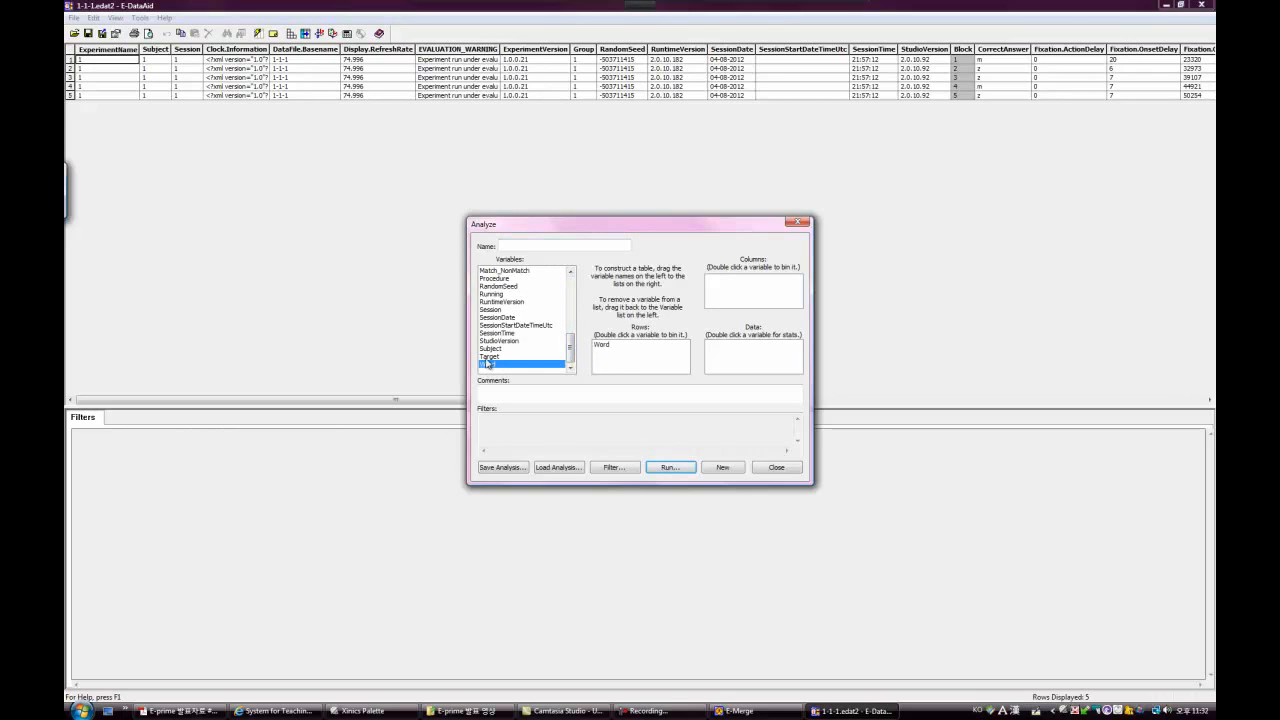
Try Target as the column variable of the analysis, and replace it with Match_NonMatch.
{"action": "left_click_drag", "start_coordinate": [488, 357], "coordinate": [748, 299]}
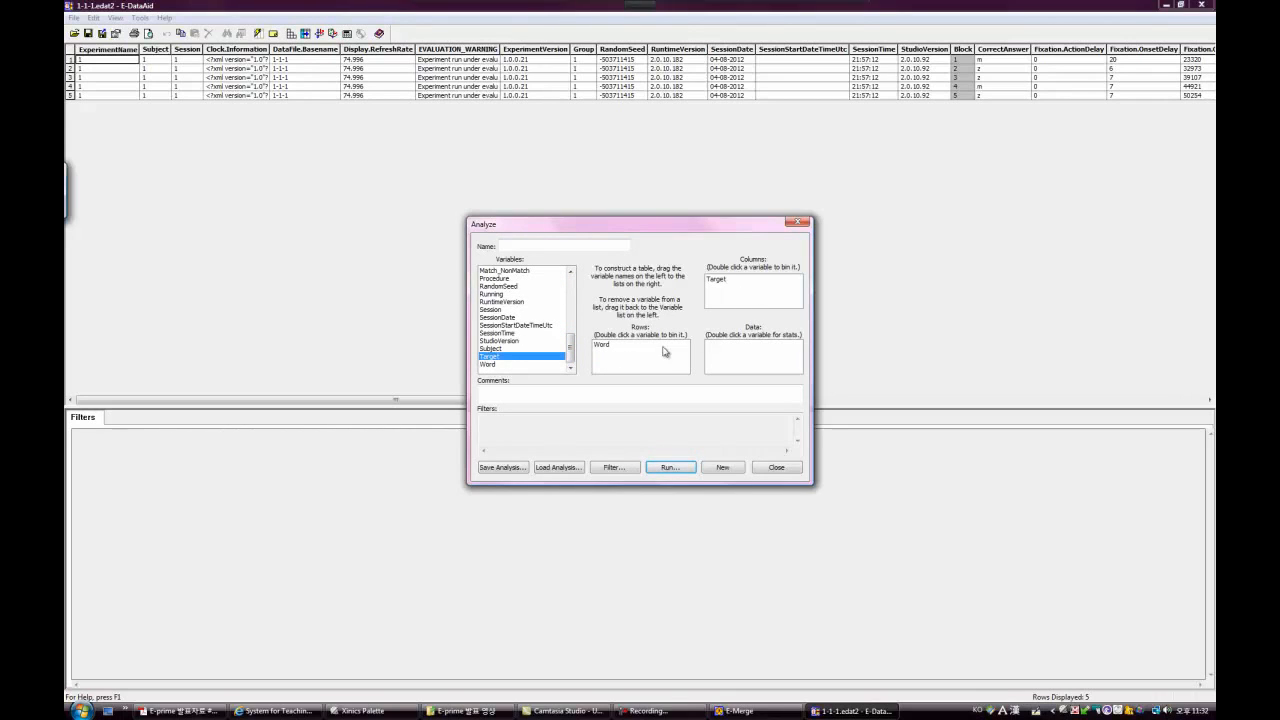
{"action": "left_click_drag", "start_coordinate": [717, 281], "coordinate": [556, 320]}
{"action": "left_click", "coordinate": [543, 334]}
{"action": "scroll", "coordinate": [543, 334], "scroll_direction": "up", "scroll_amount": 4}
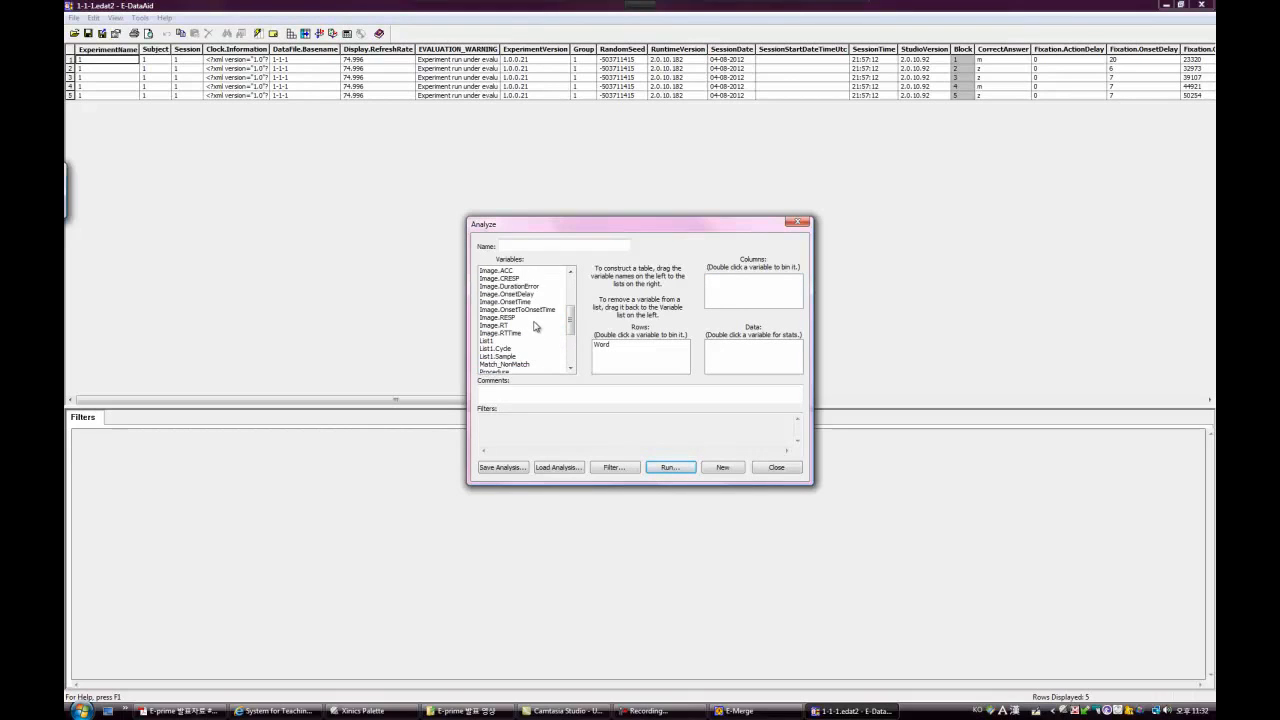
{"action": "left_click_drag", "start_coordinate": [528, 364], "coordinate": [760, 286]}
Add the mean of Image.OnsetToOnsetTime as the analysis data and run the analysis.
{"action": "left_click", "coordinate": [553, 312]}
{"action": "left_click_drag", "start_coordinate": [543, 316], "coordinate": [779, 363]}
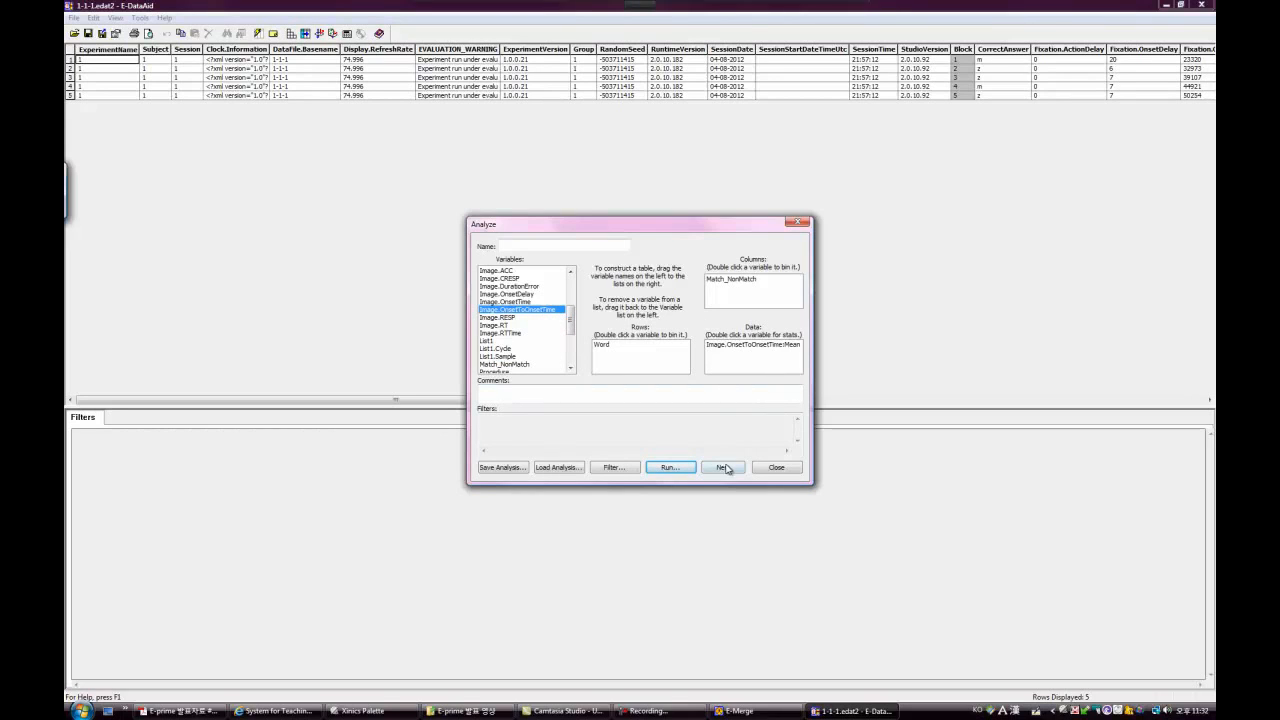
{"action": "left_click", "coordinate": [667, 468]}
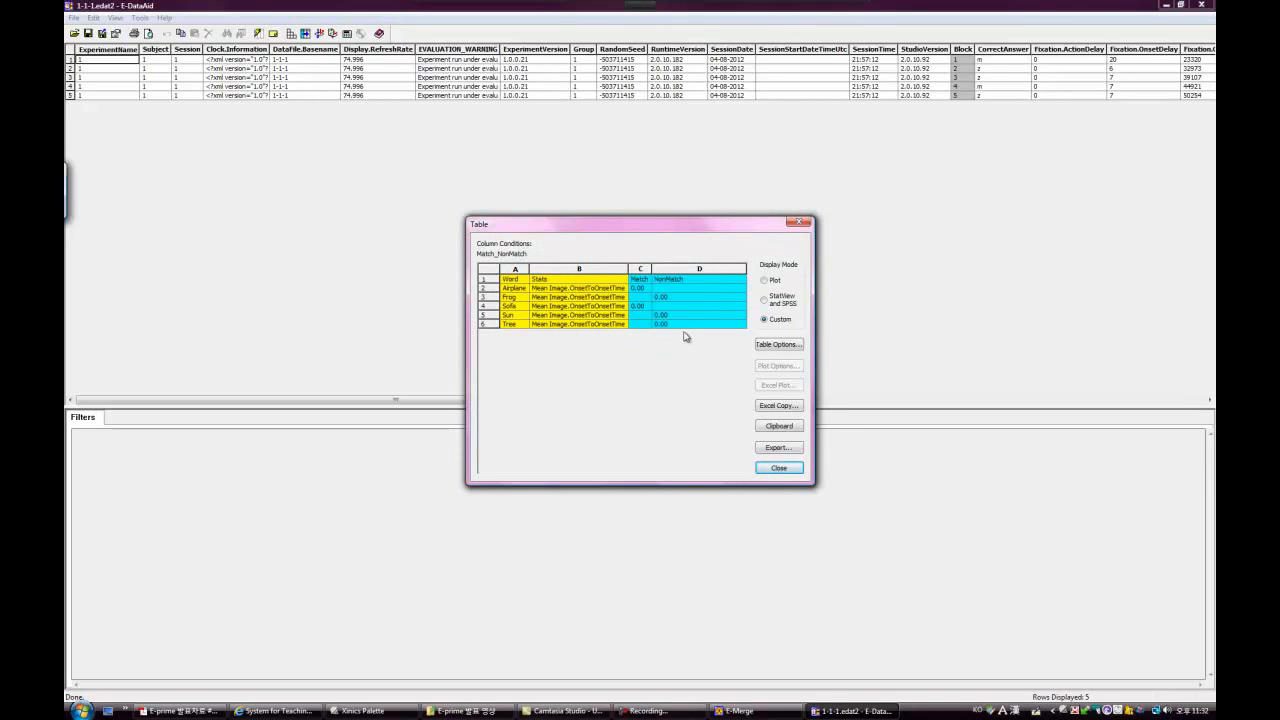
Copy the resulting analysis table to an Excel sheet and to the clipboard.
{"action": "left_click", "coordinate": [783, 409]}
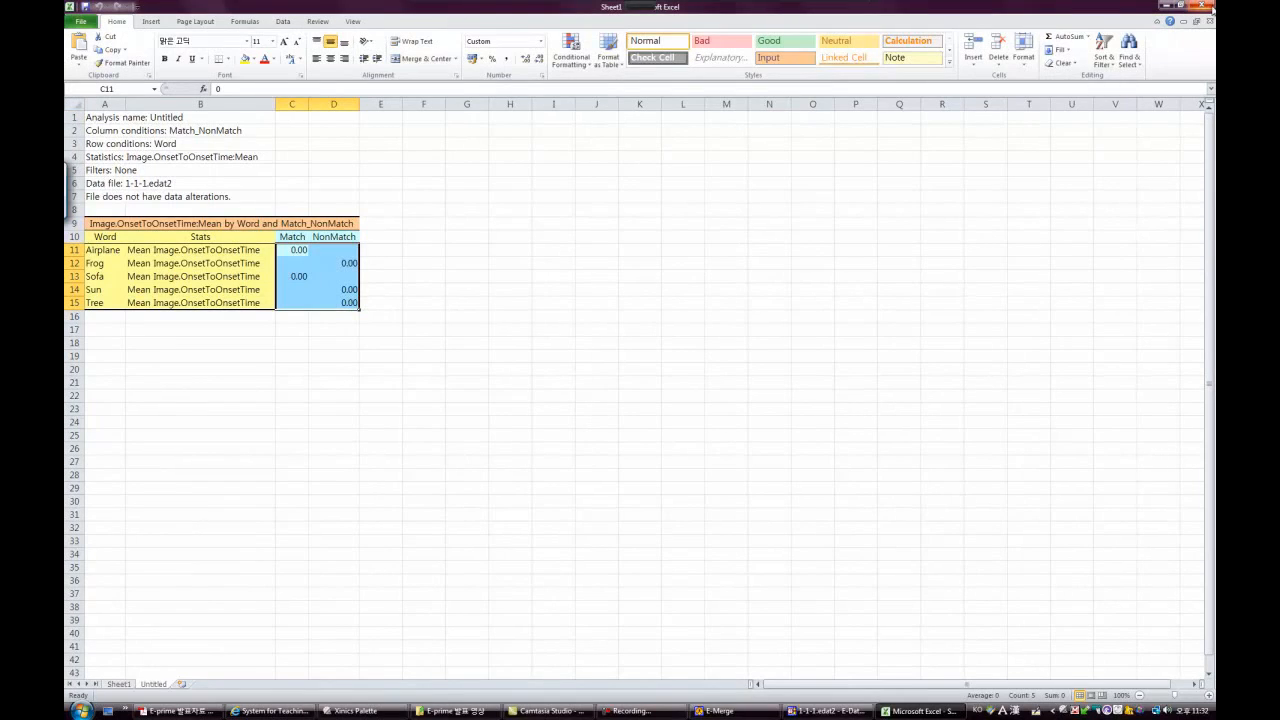
{"action": "left_click", "coordinate": [1166, 4]}
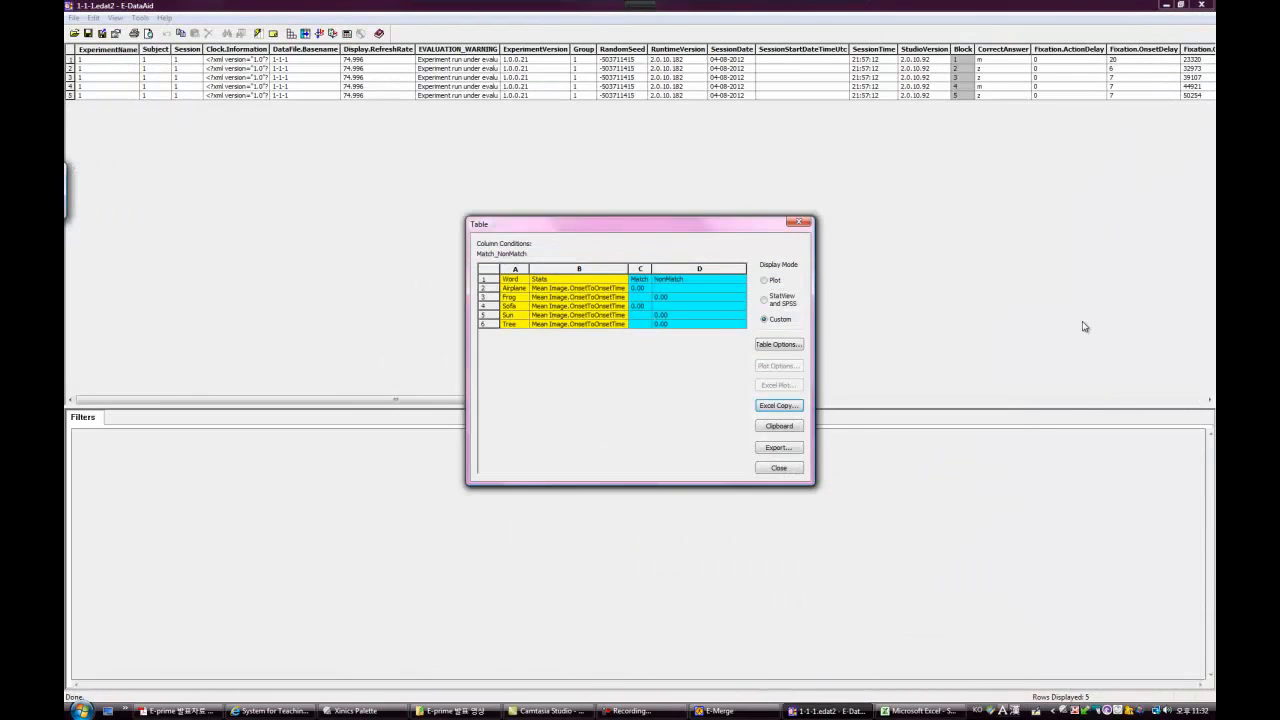
{"action": "left_click", "coordinate": [778, 428]}
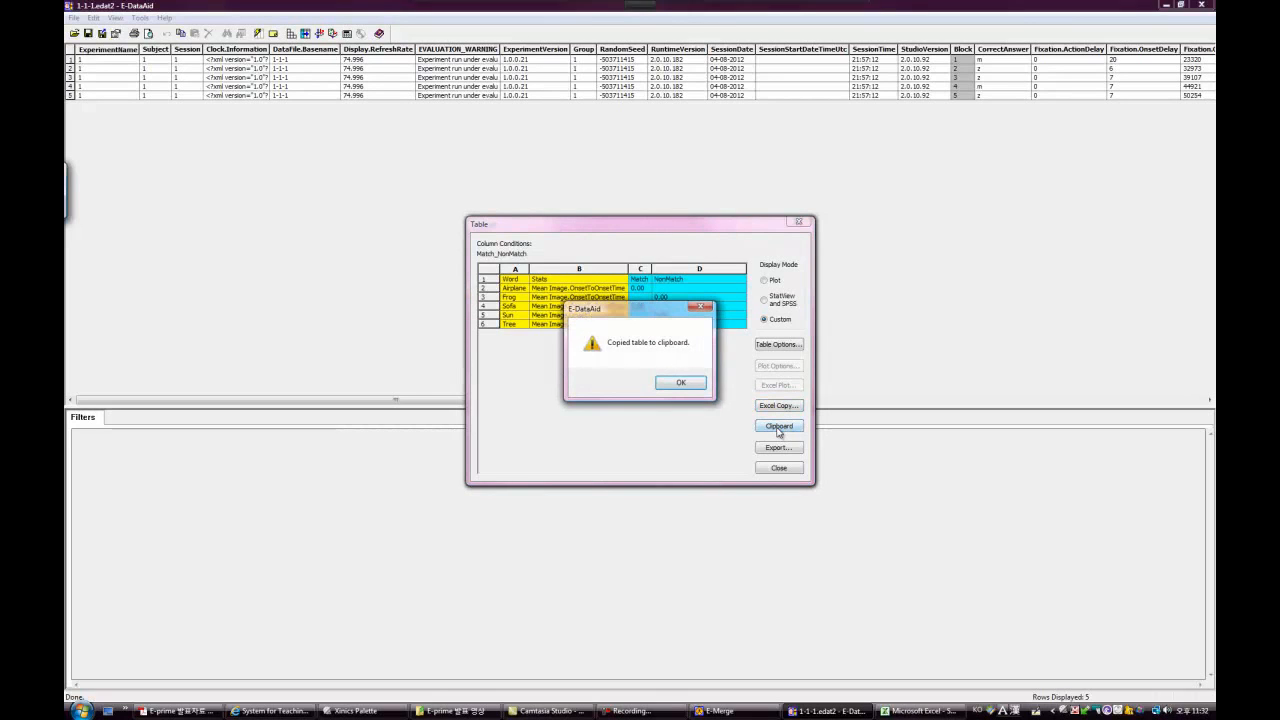
{"action": "left_click", "coordinate": [687, 386]}
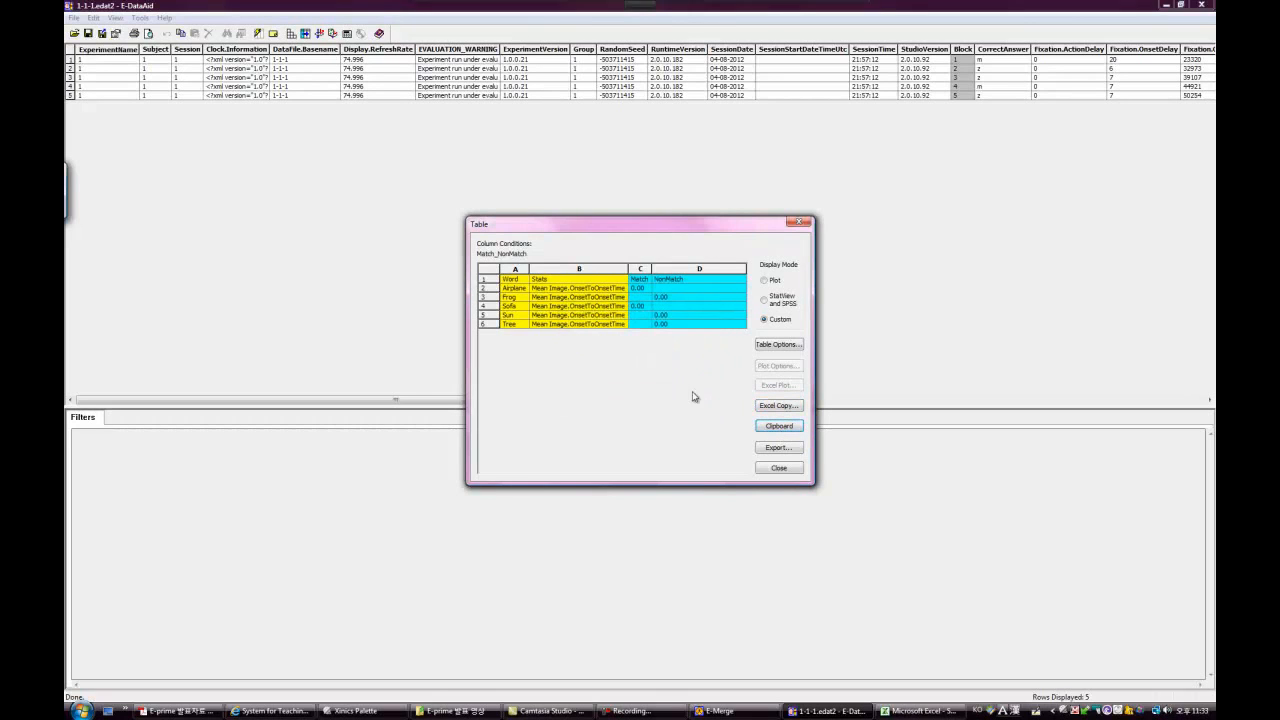
Try to export the analysis table in StatView and SPSS format from the Custom display mode.
{"action": "left_click", "coordinate": [777, 448]}
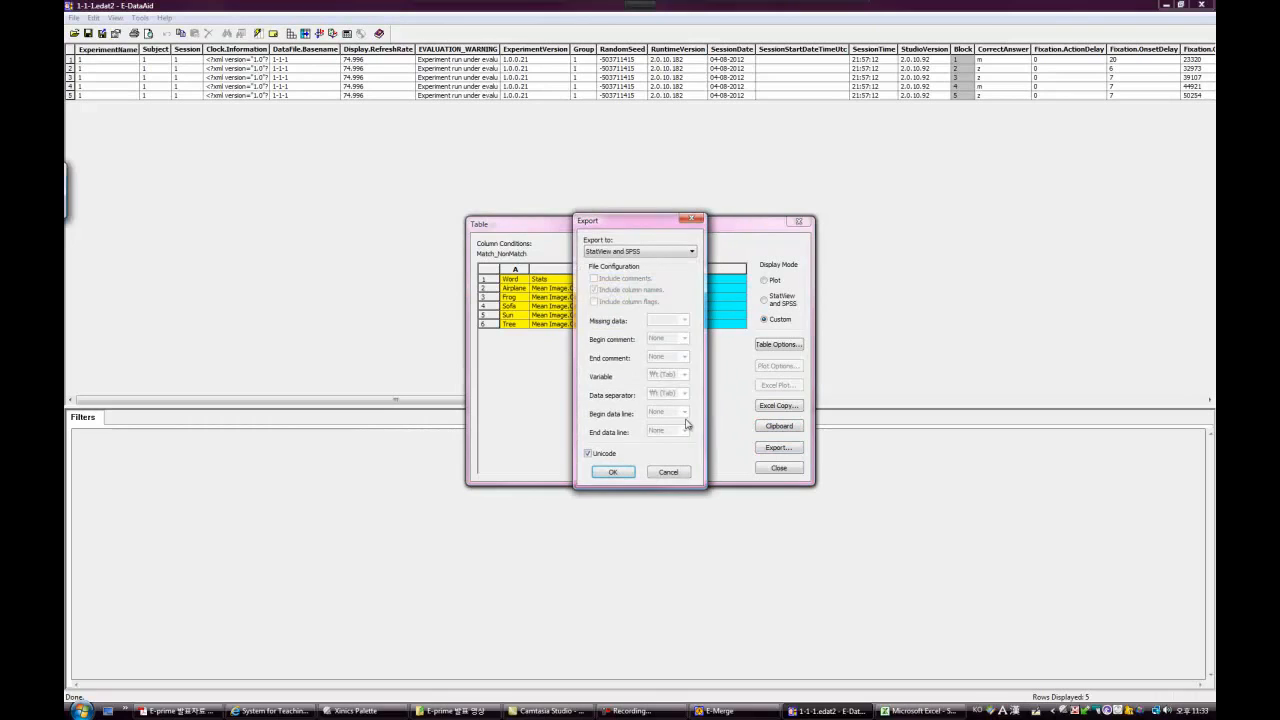
{"action": "left_click", "coordinate": [632, 256]}
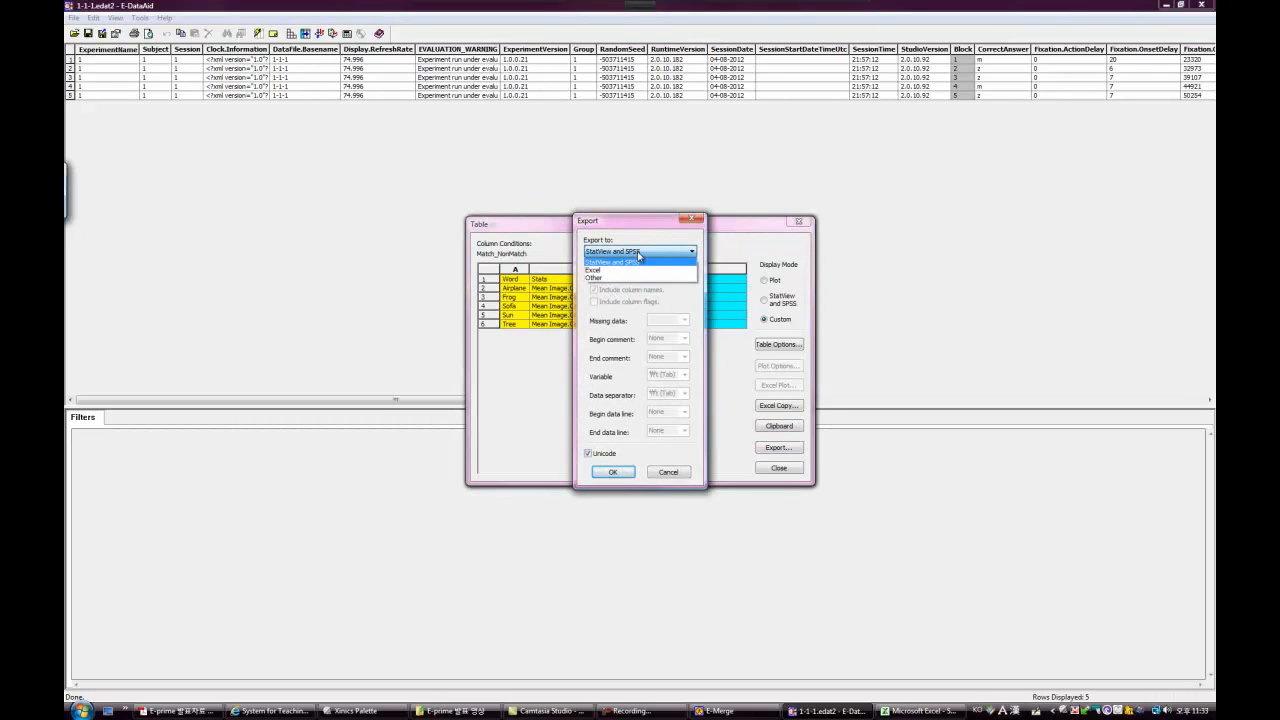
{"action": "left_click", "coordinate": [644, 254]}
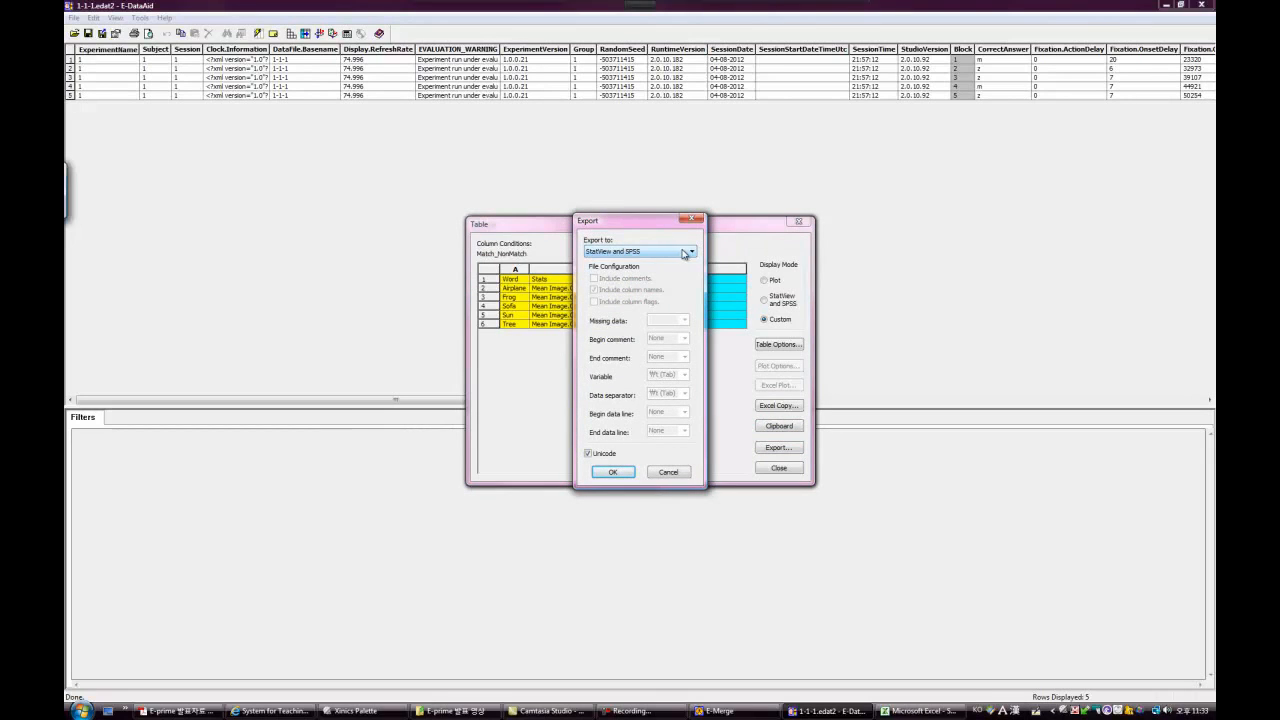
{"action": "left_click_drag", "start_coordinate": [664, 222], "coordinate": [925, 225]}
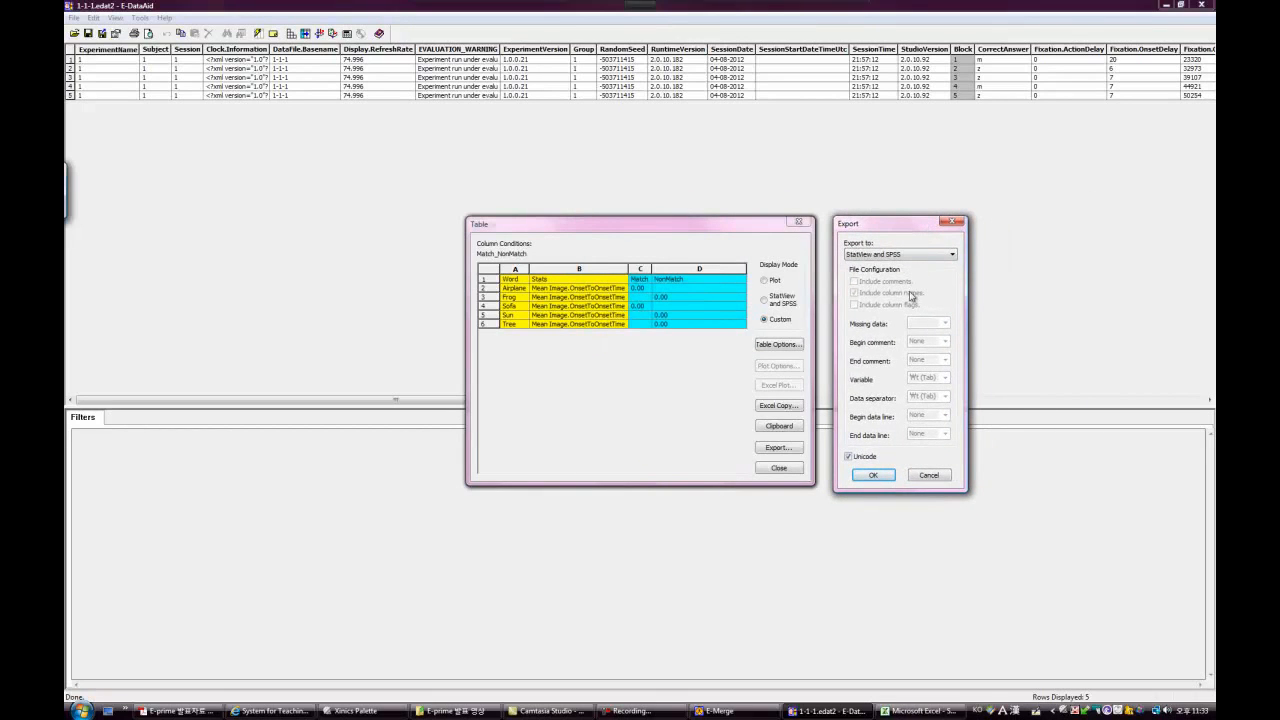
{"action": "left_click", "coordinate": [914, 256]}
{"action": "left_click", "coordinate": [912, 262]}
{"action": "left_click", "coordinate": [872, 473]}
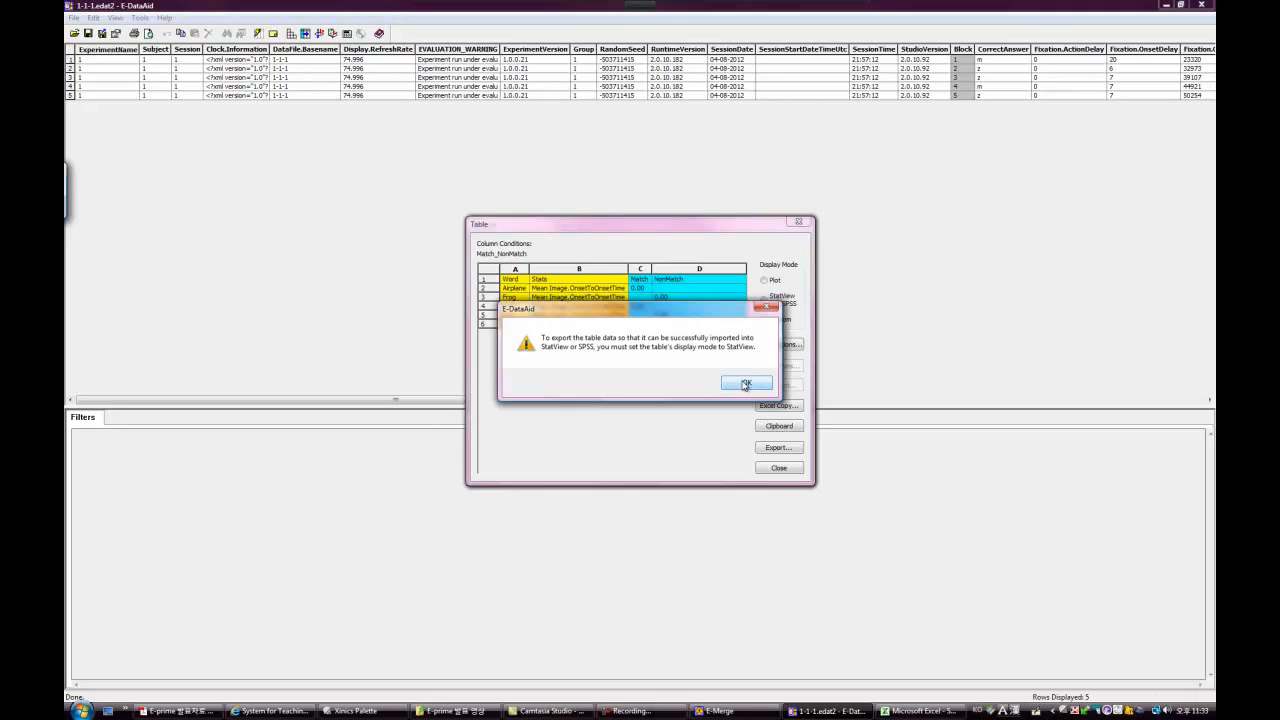
{"action": "left_click", "coordinate": [745, 384]}
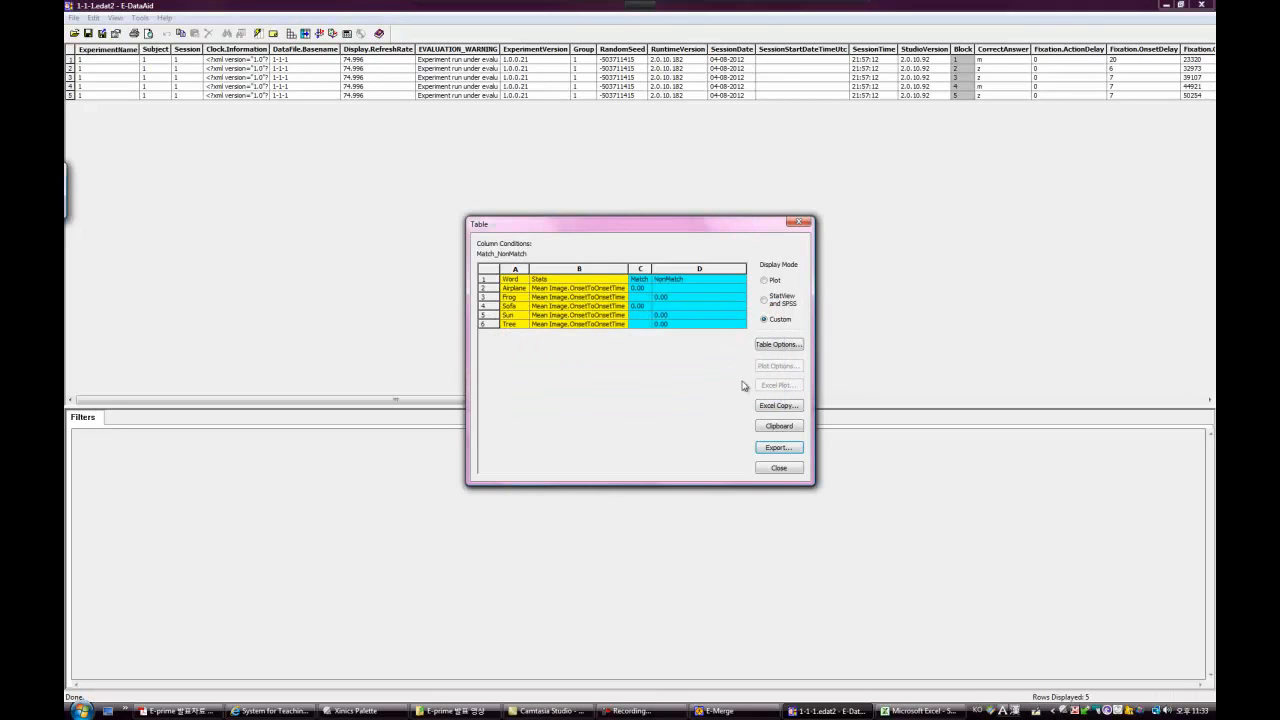
{"action": "left_click", "coordinate": [787, 448]}
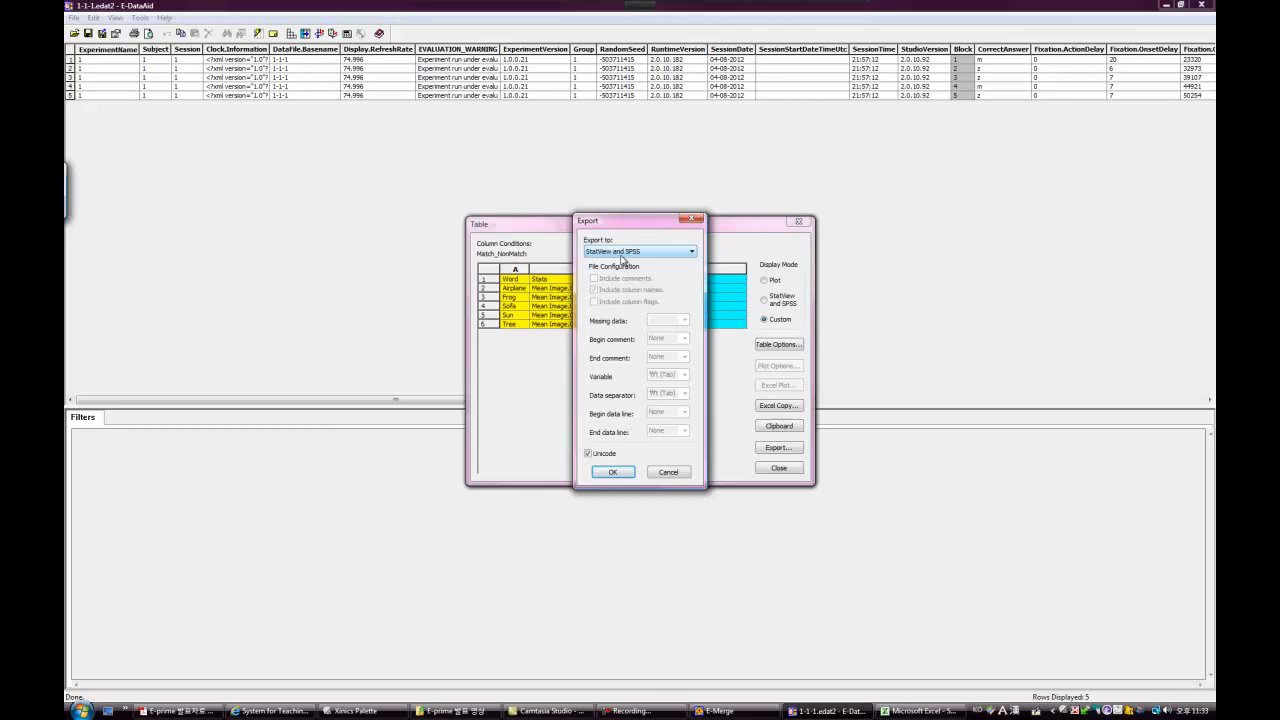
{"action": "left_click", "coordinate": [640, 252]}
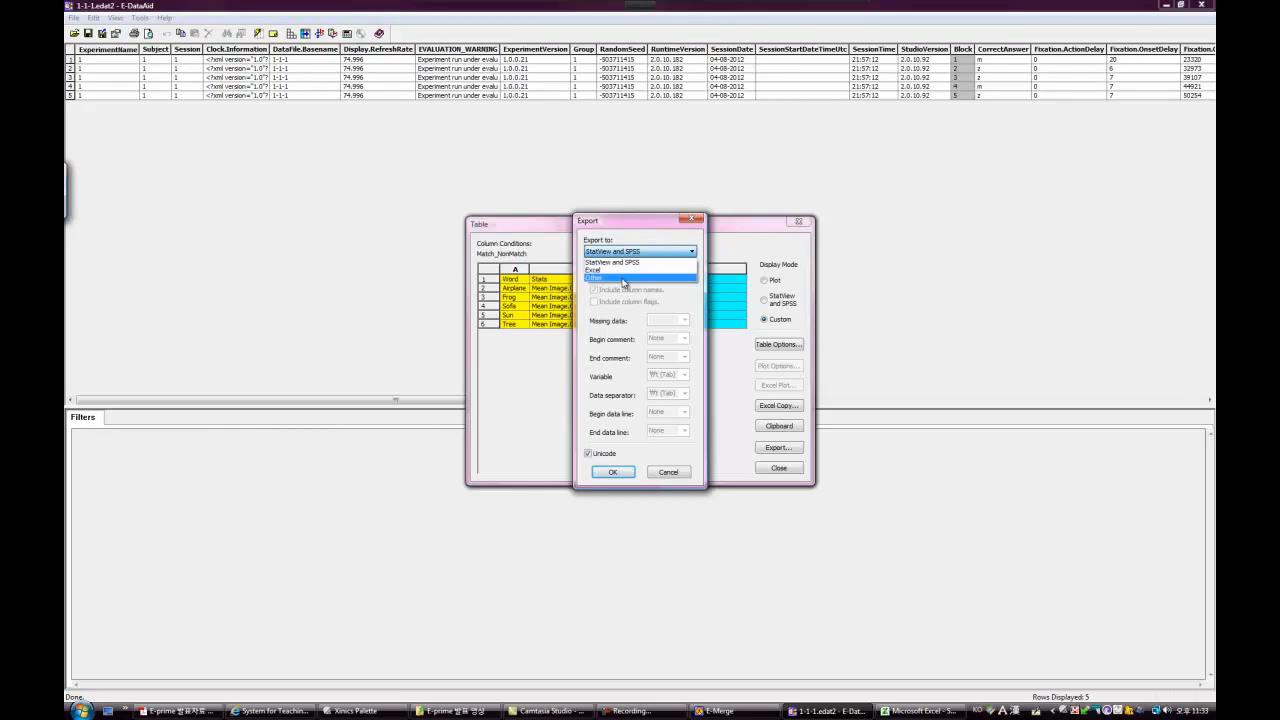
{"action": "left_click", "coordinate": [627, 262]}
{"action": "left_click", "coordinate": [668, 471]}
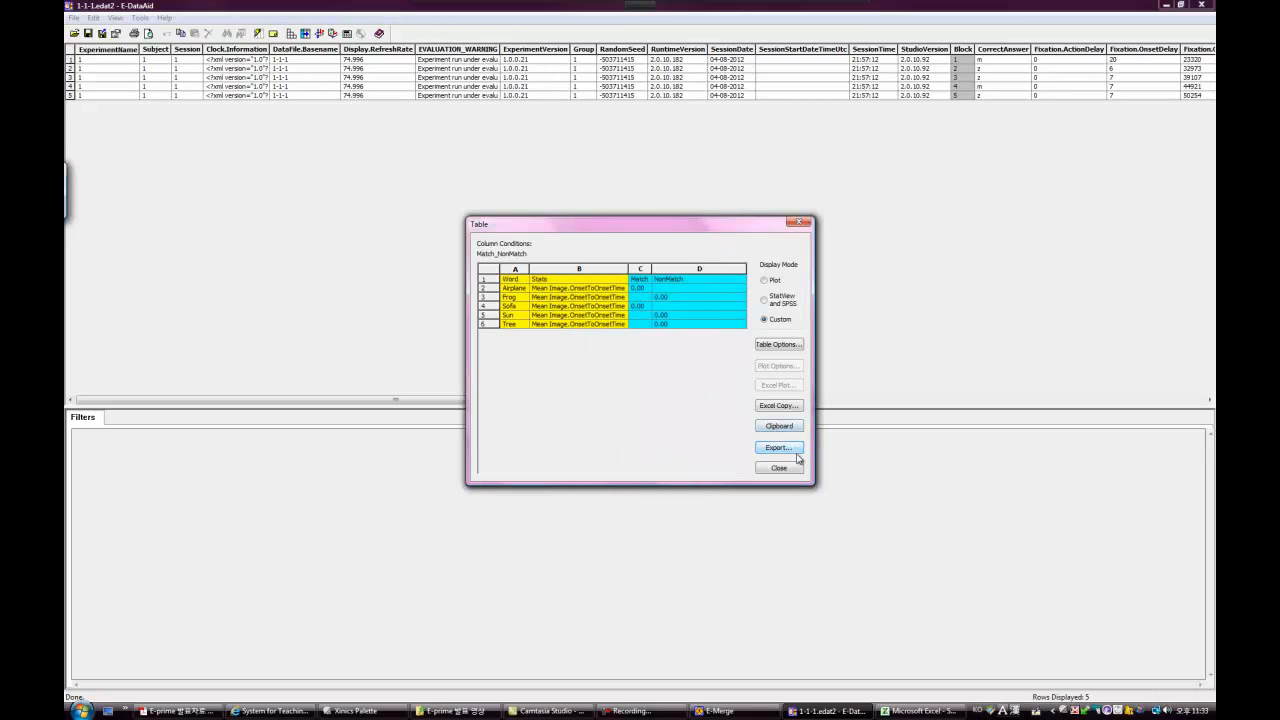
Set the table's display mode to StatView and SPSS and export it over the existing Table of Means.txt in My Experiments.
{"action": "left_click", "coordinate": [766, 301]}
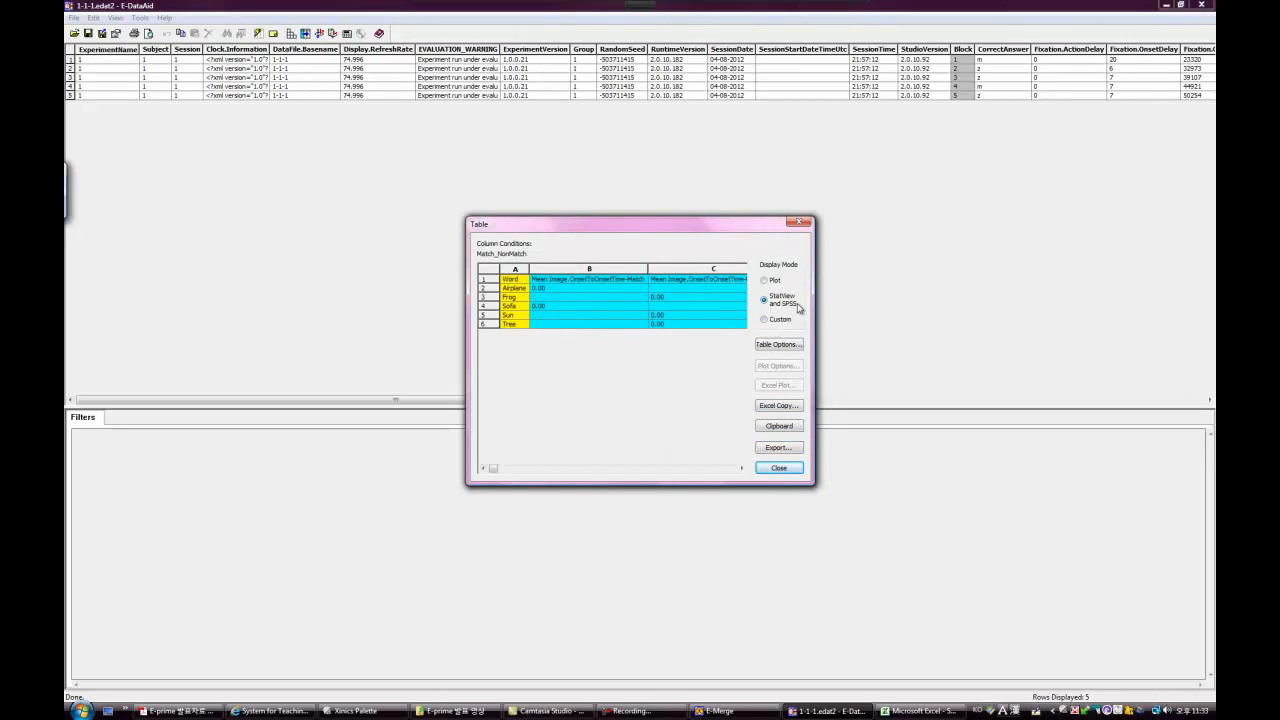
{"action": "left_click", "coordinate": [785, 447]}
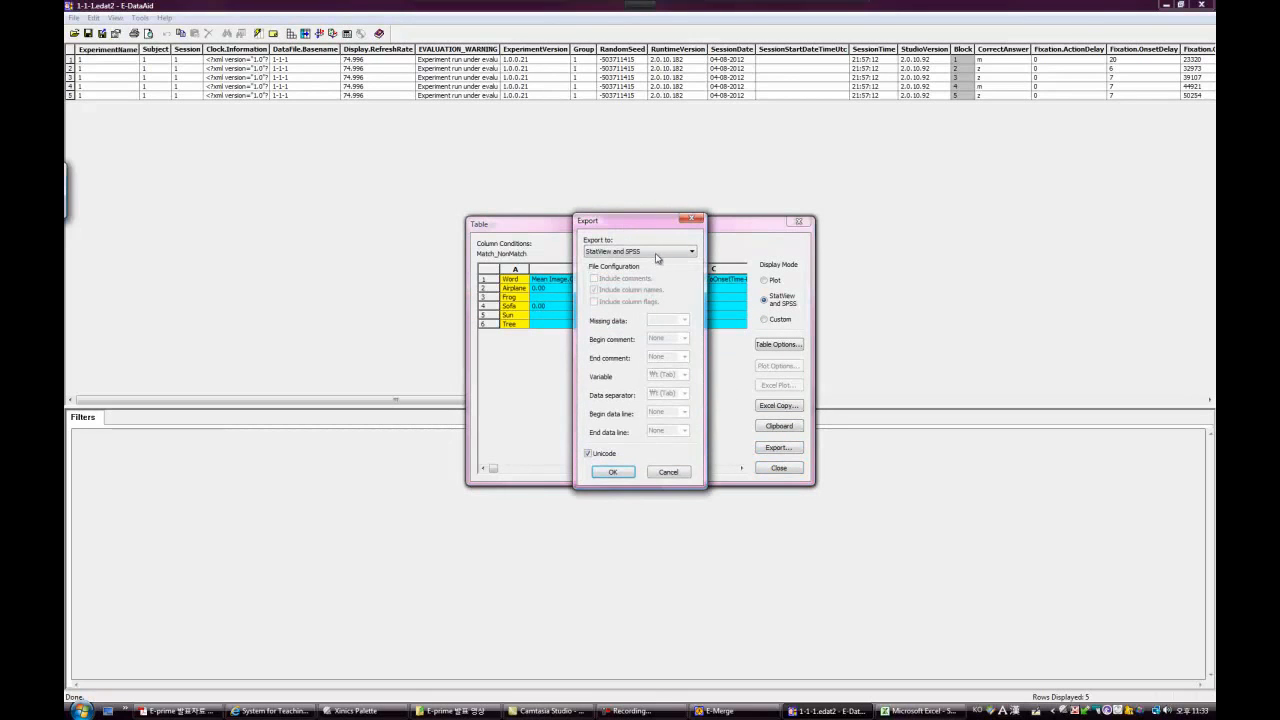
{"action": "left_click", "coordinate": [613, 471]}
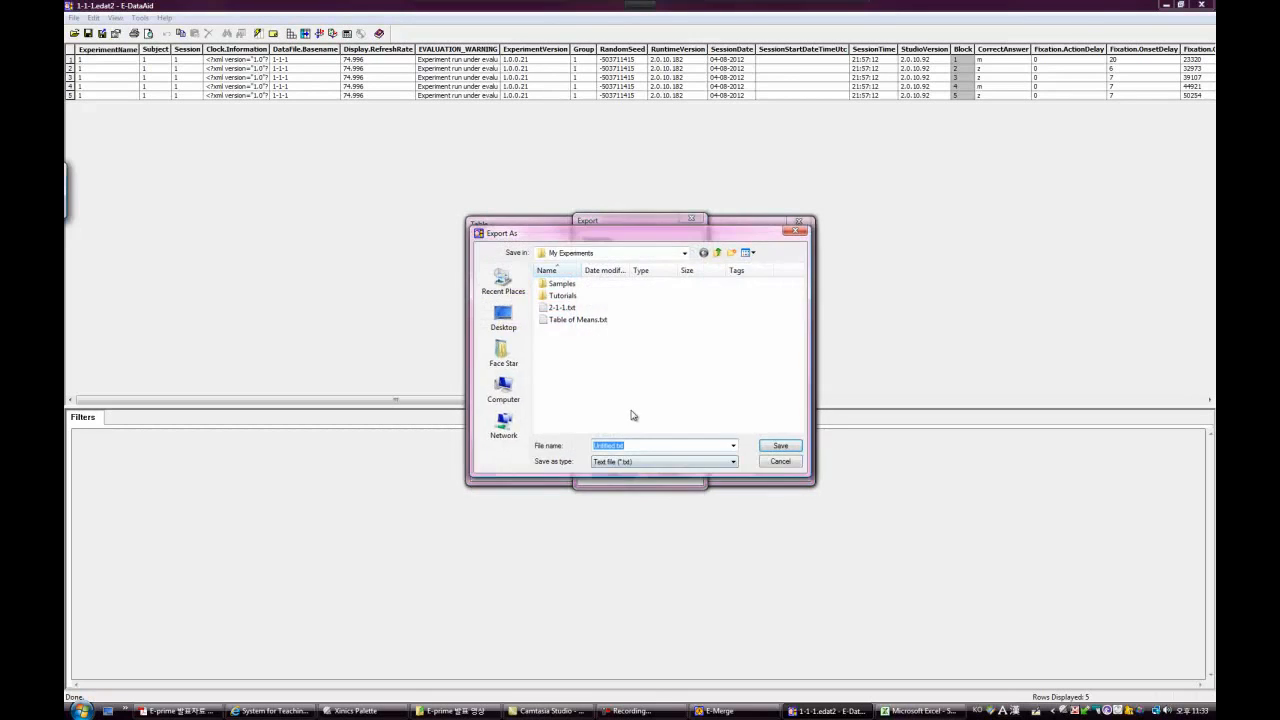
{"action": "left_click", "coordinate": [586, 320]}
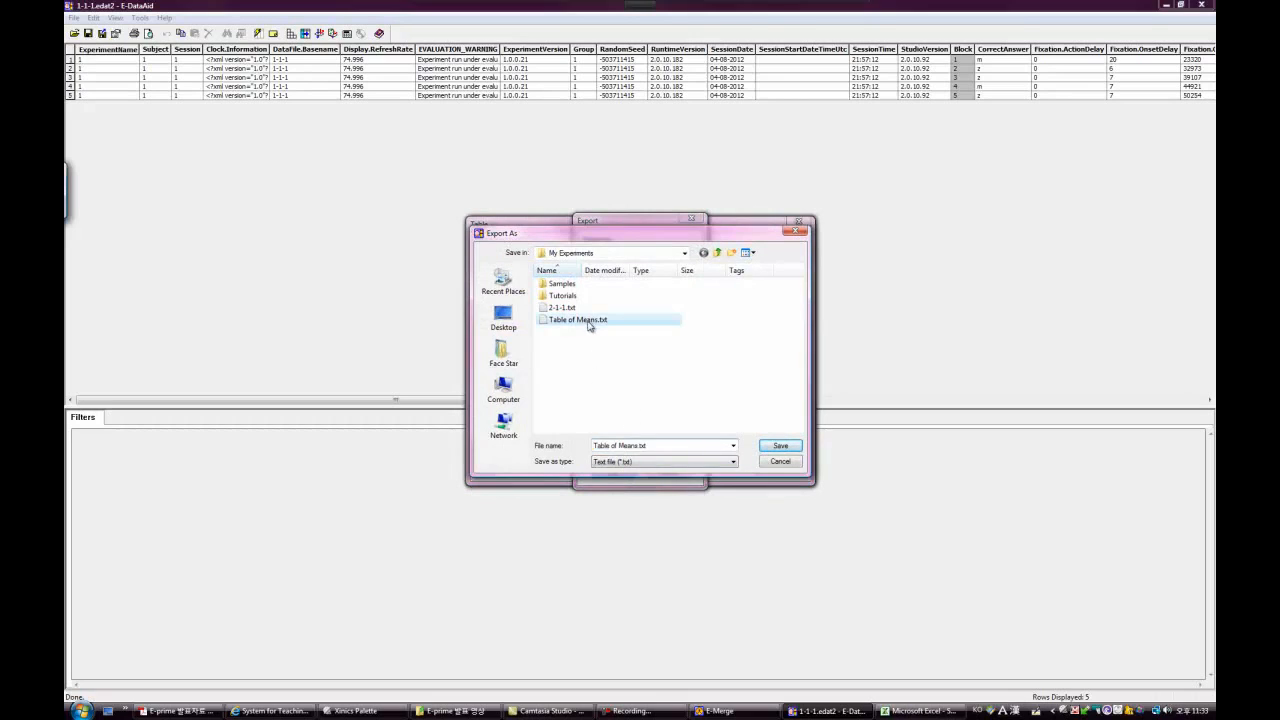
{"action": "left_click", "coordinate": [780, 446]}
{"action": "left_click", "coordinate": [678, 362]}
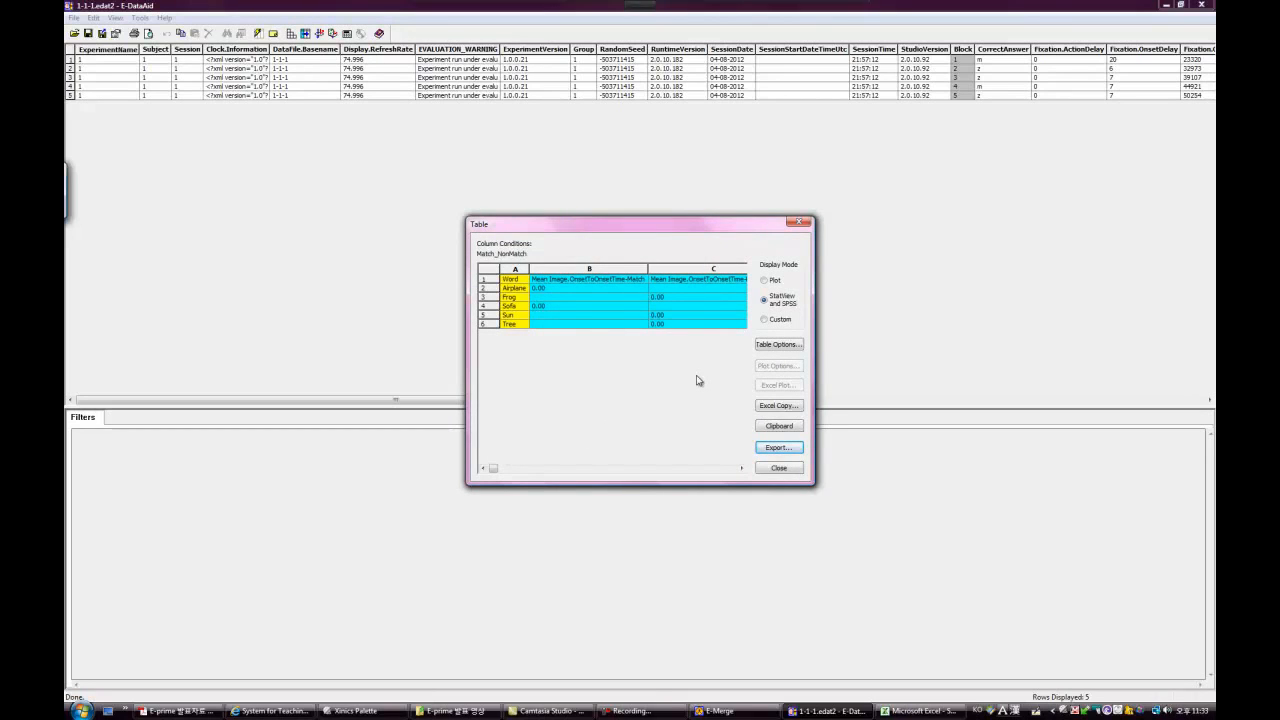
Switch to Excel and fill the Match and NonMatch values in rows 11 to 15 across to column G.
{"action": "left_click", "coordinate": [918, 711]}
{"action": "left_click_drag", "start_coordinate": [358, 311], "coordinate": [476, 363]}
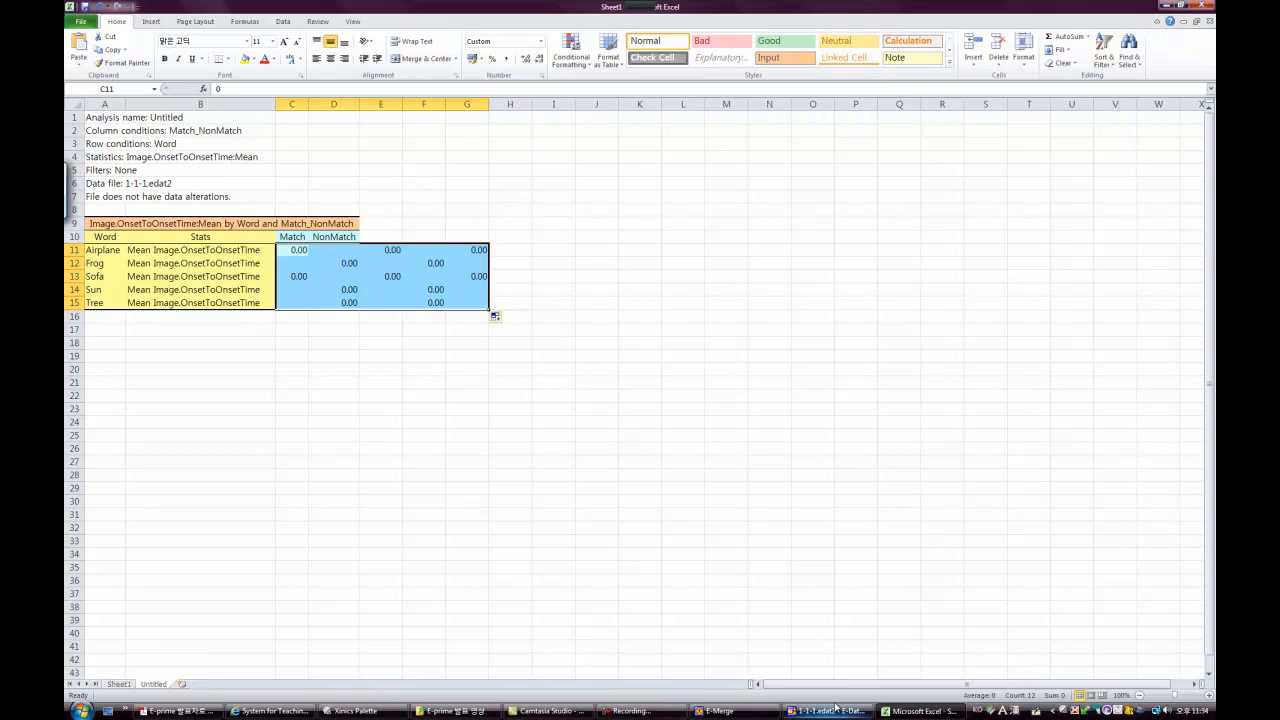
Locate the exported Table of Means.txt in the My Experiments folder under Documents and open it in Excel.
{"action": "mouse_move", "coordinate": [887, 713]}
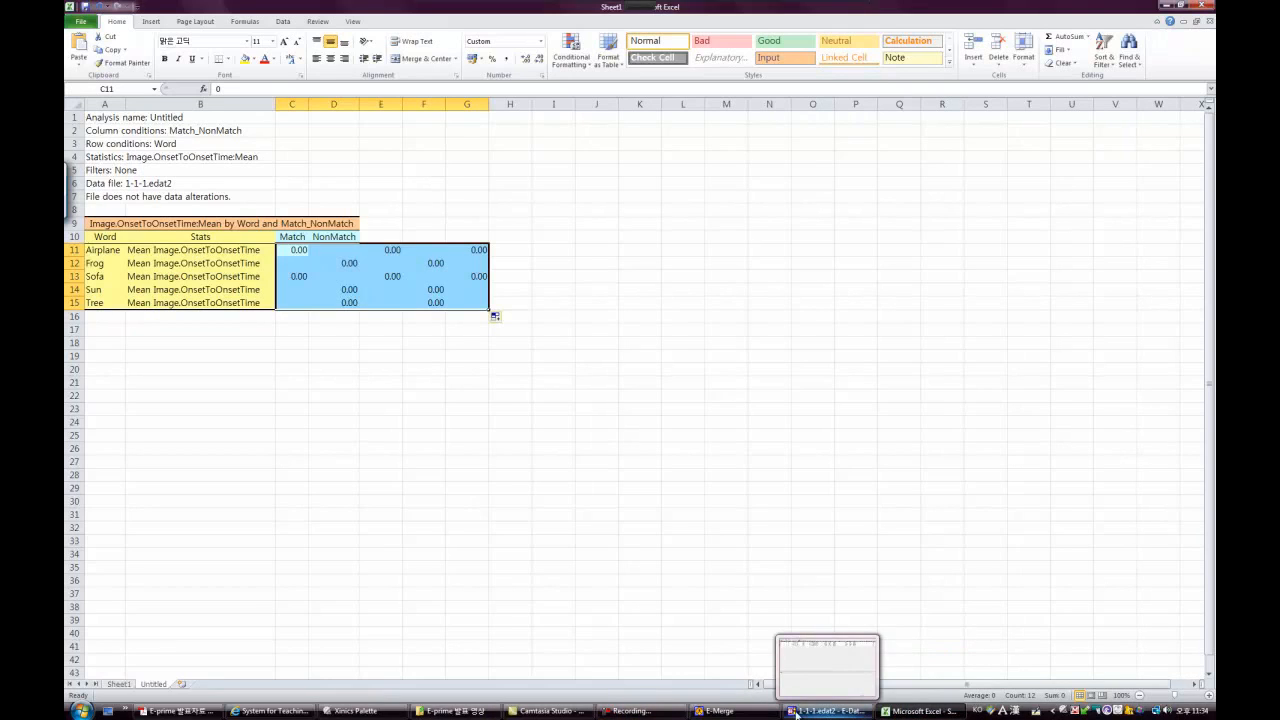
{"action": "left_click", "coordinate": [720, 711]}
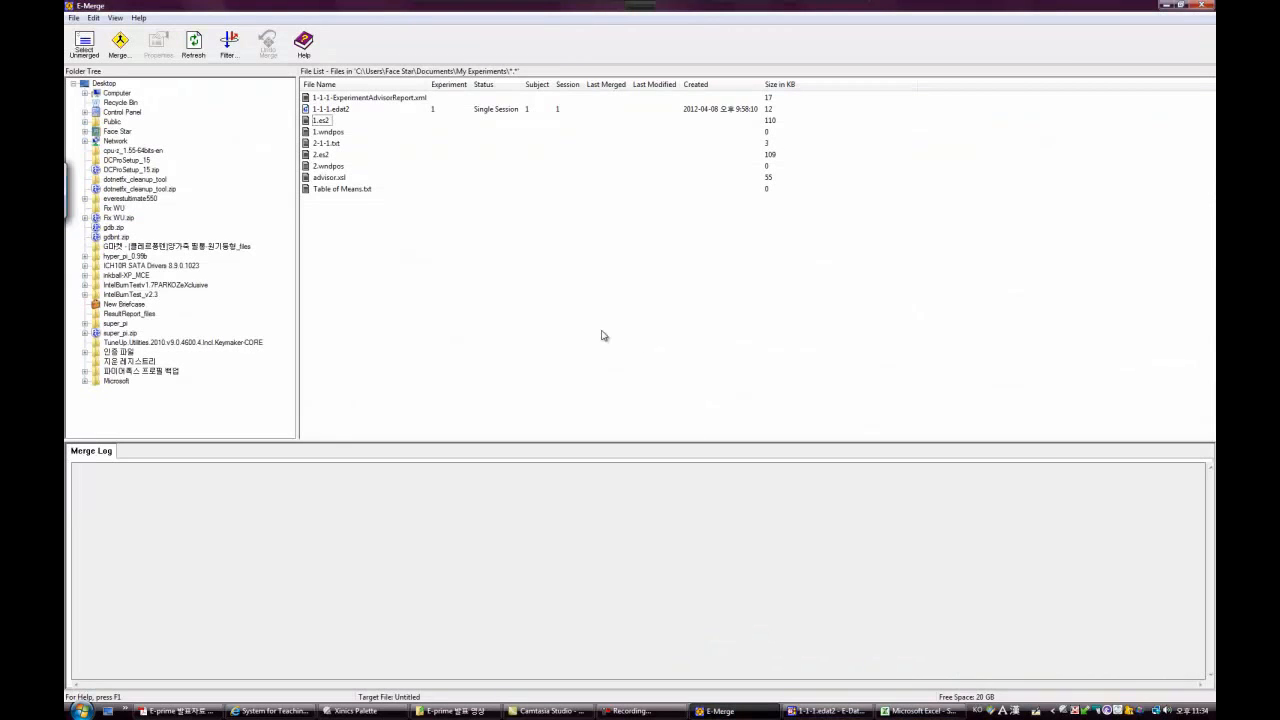
{"action": "left_click", "coordinate": [358, 190]}
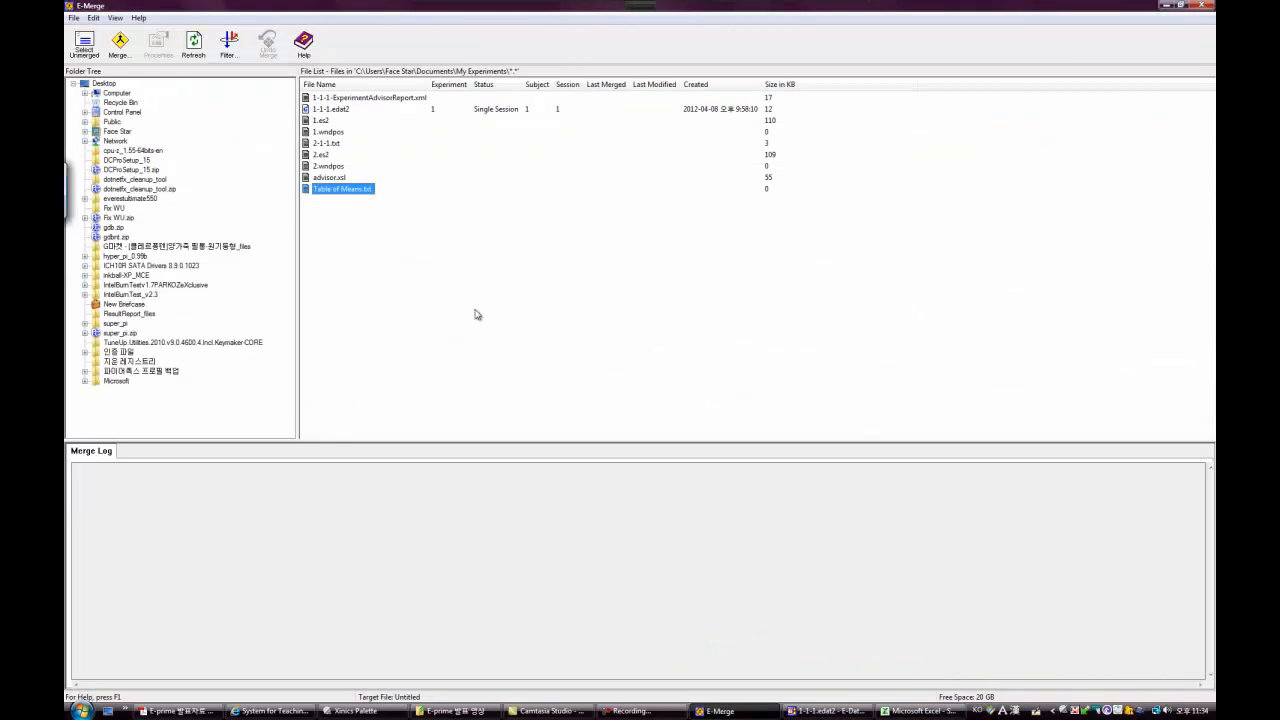
{"action": "left_click", "coordinate": [455, 710]}
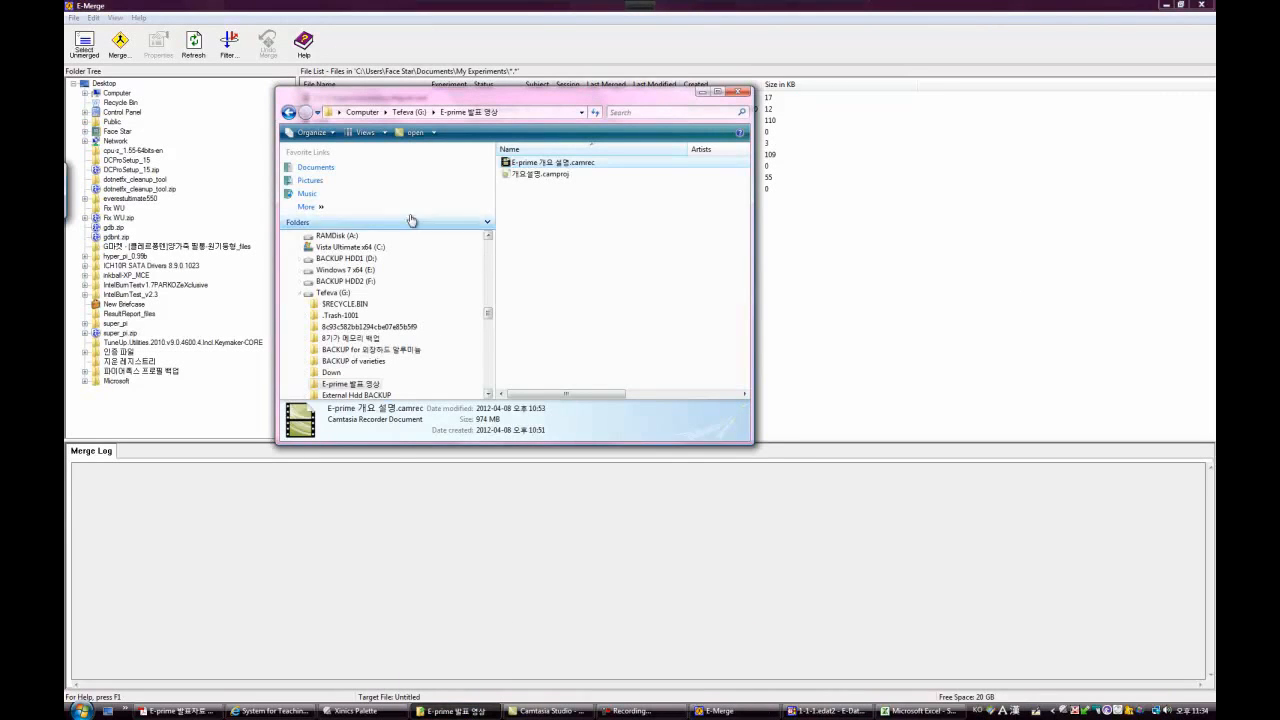
{"action": "left_click", "coordinate": [329, 170]}
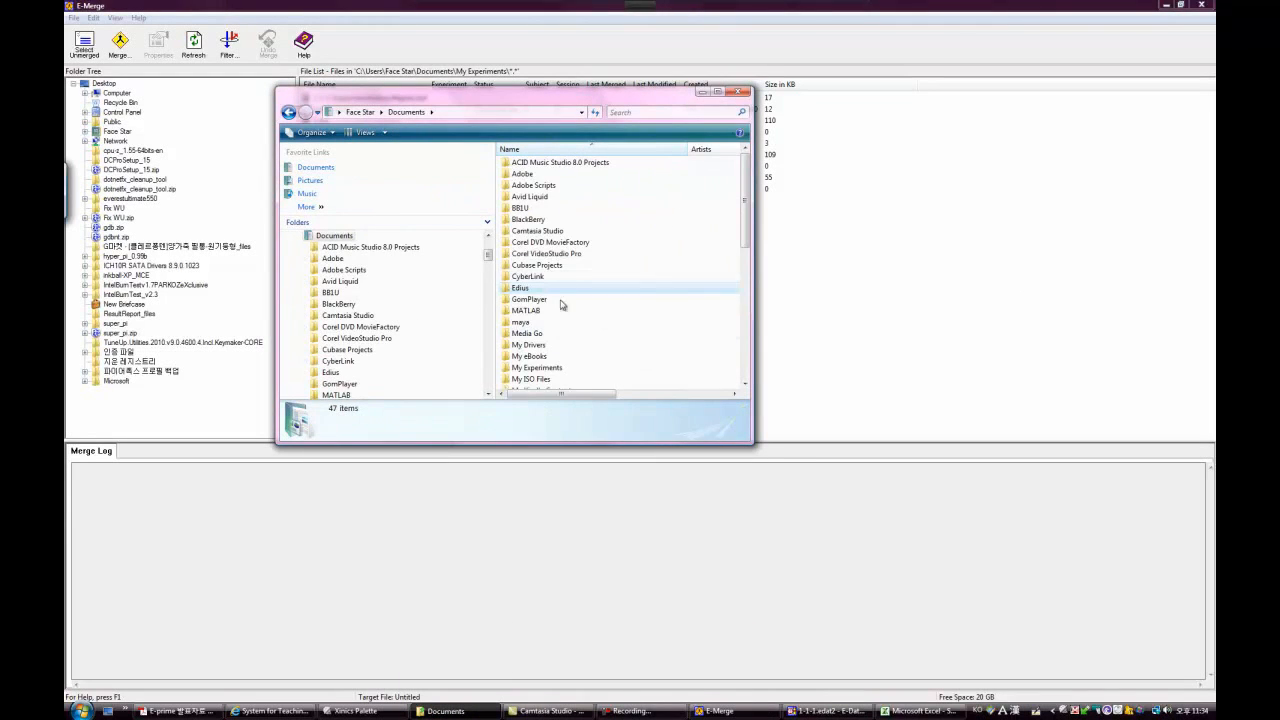
{"action": "scroll", "coordinate": [566, 326], "scroll_direction": "down", "scroll_amount": 4}
{"action": "double_click", "coordinate": [537, 231]}
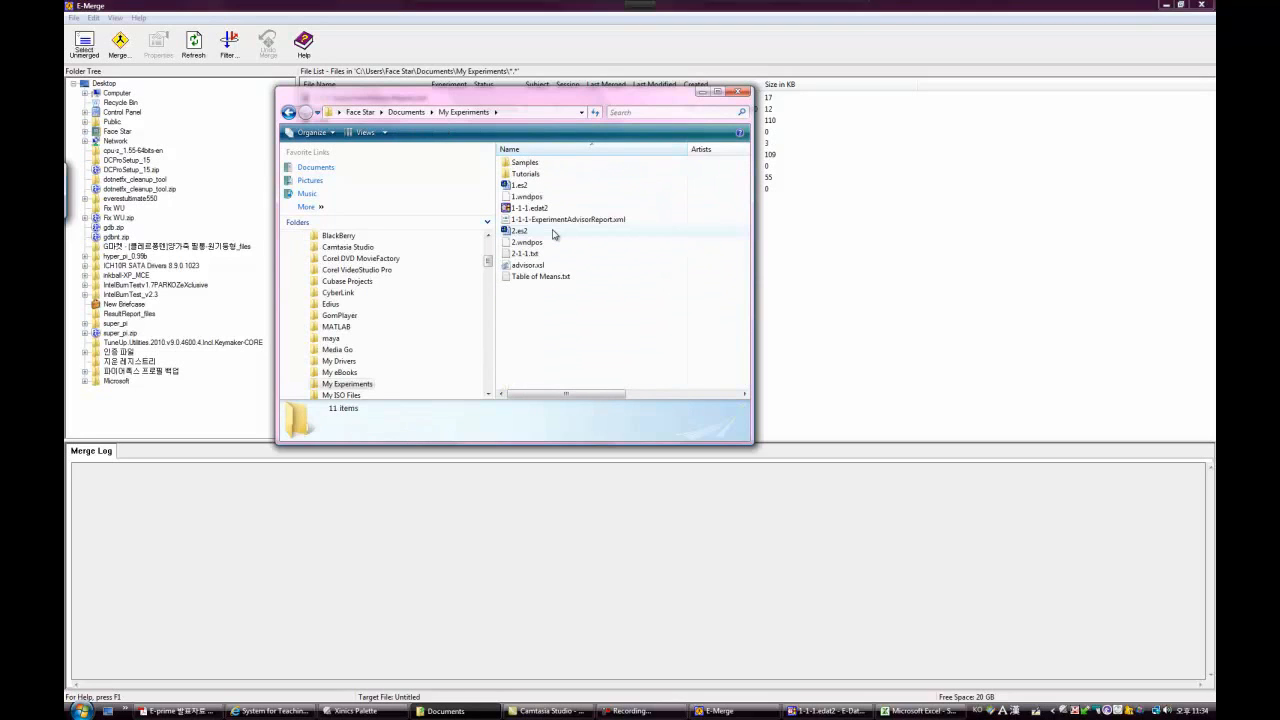
{"action": "left_click_drag", "start_coordinate": [540, 276], "coordinate": [491, 369]}
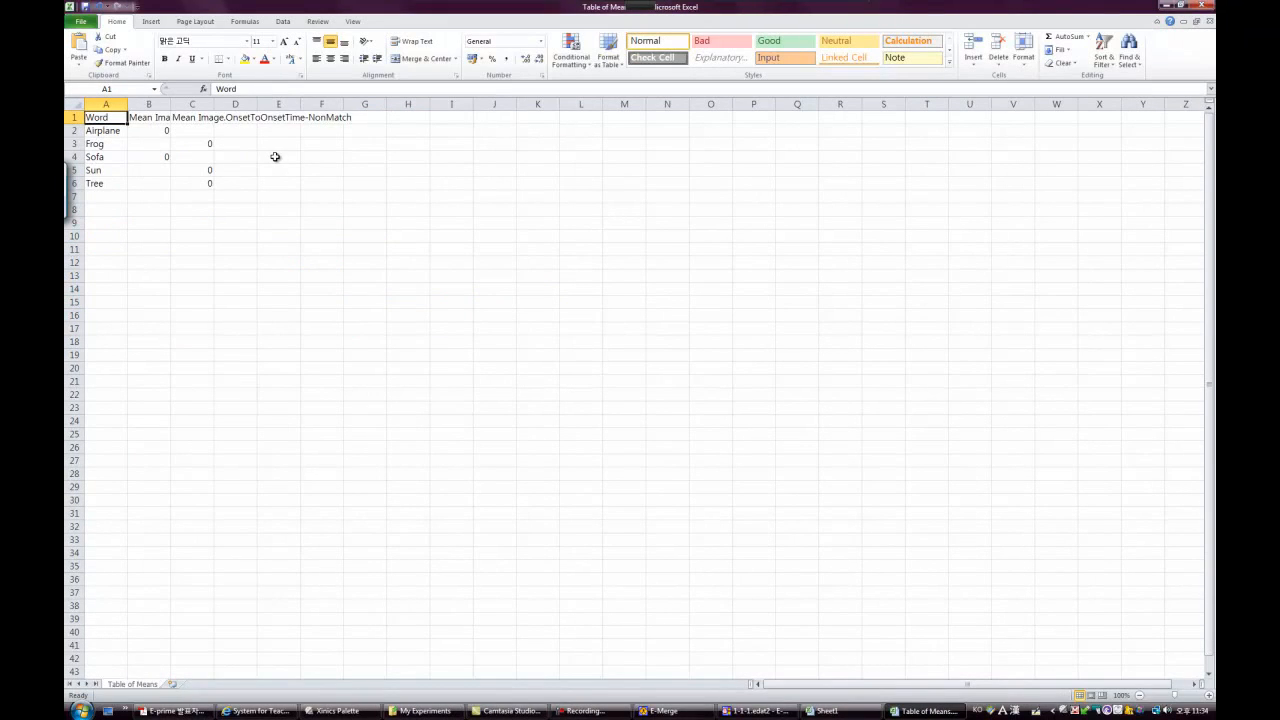
Close the Table of Means file and the analysis workbook in Excel, and minimize the My Experiments folder window.
{"action": "left_click", "coordinate": [1208, 6]}
{"action": "left_click", "coordinate": [692, 303]}
{"action": "left_click", "coordinate": [1030, 224]}
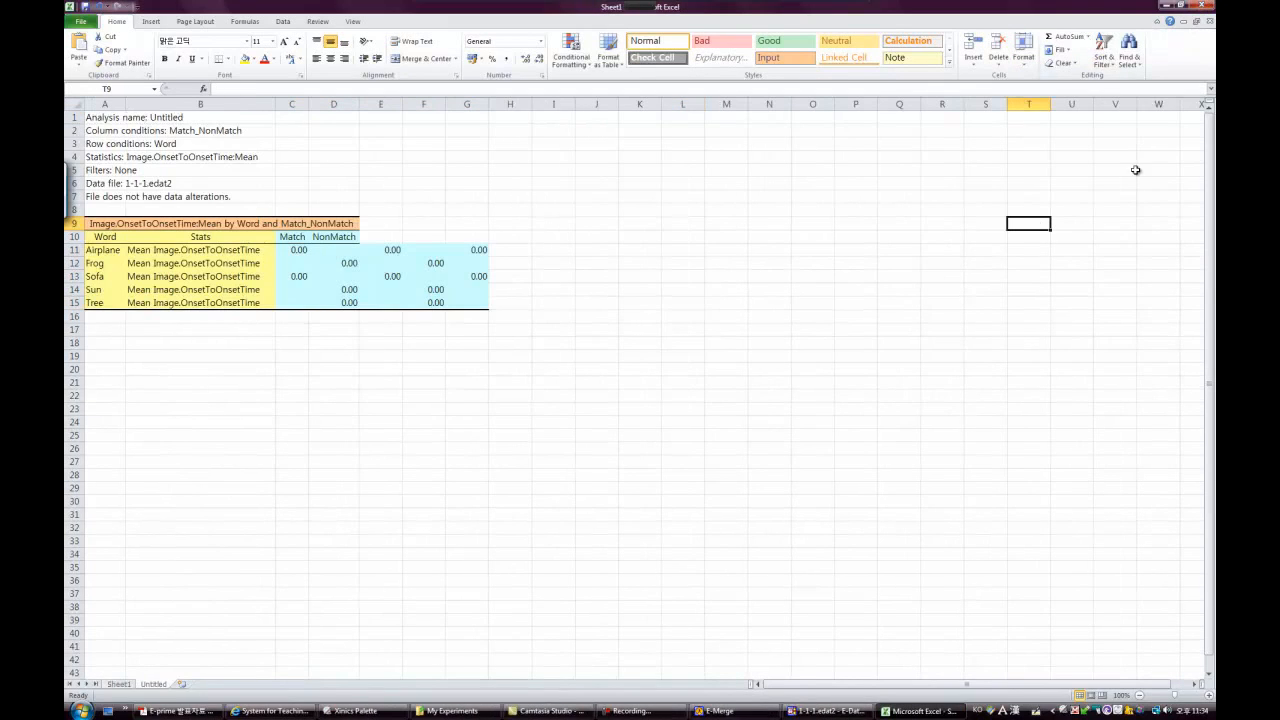
{"action": "left_click", "coordinate": [1208, 21]}
{"action": "left_click", "coordinate": [643, 368]}
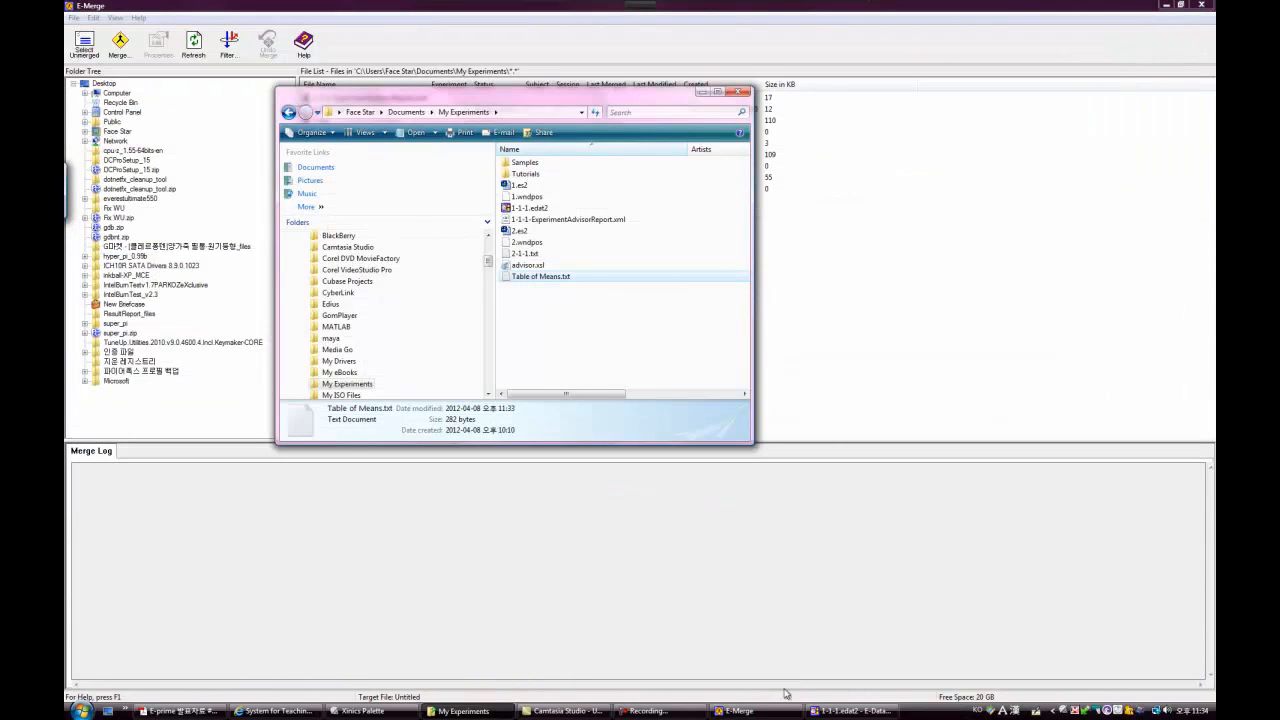
{"action": "mouse_move", "coordinate": [766, 712]}
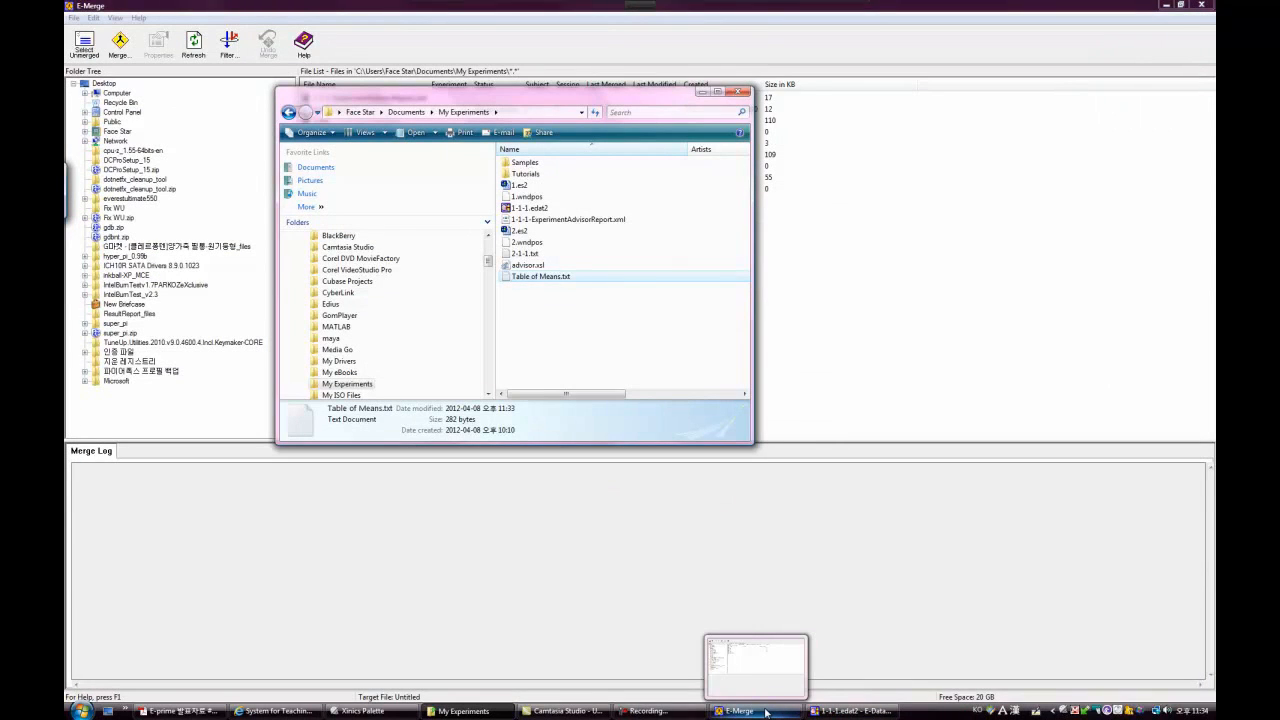
{"action": "left_click", "coordinate": [702, 91]}
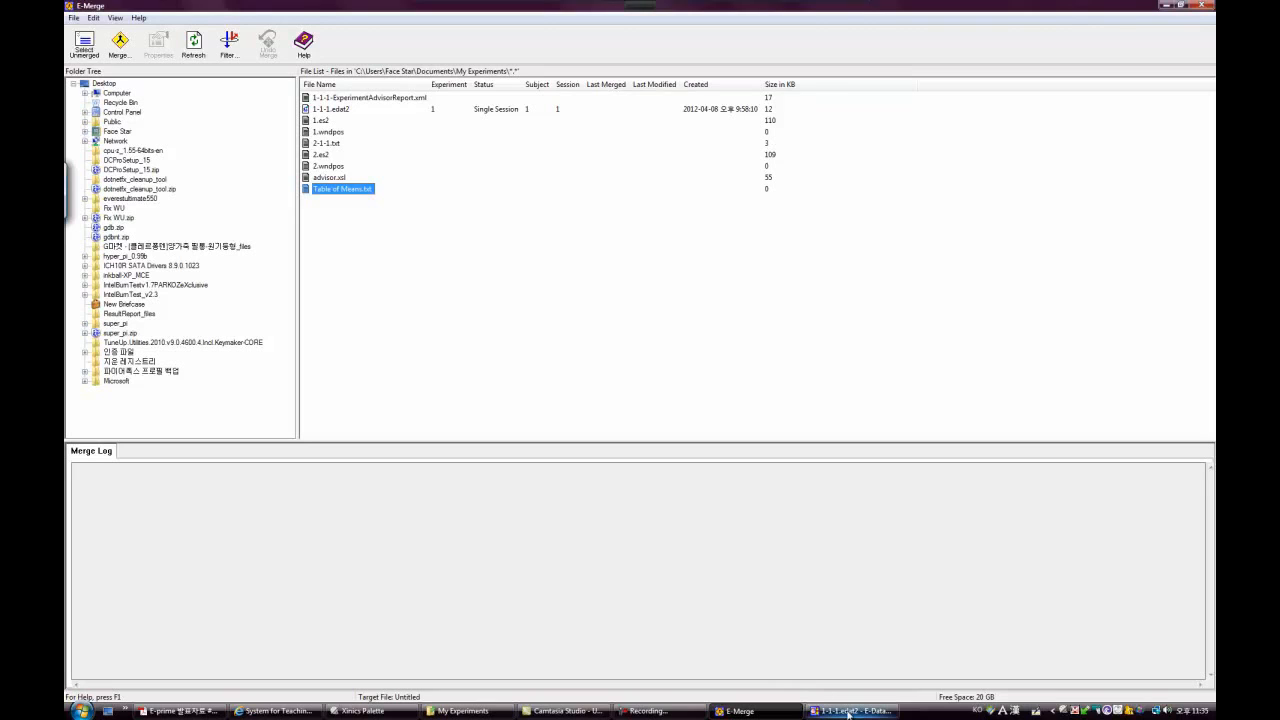
{"action": "left_click", "coordinate": [680, 714]}
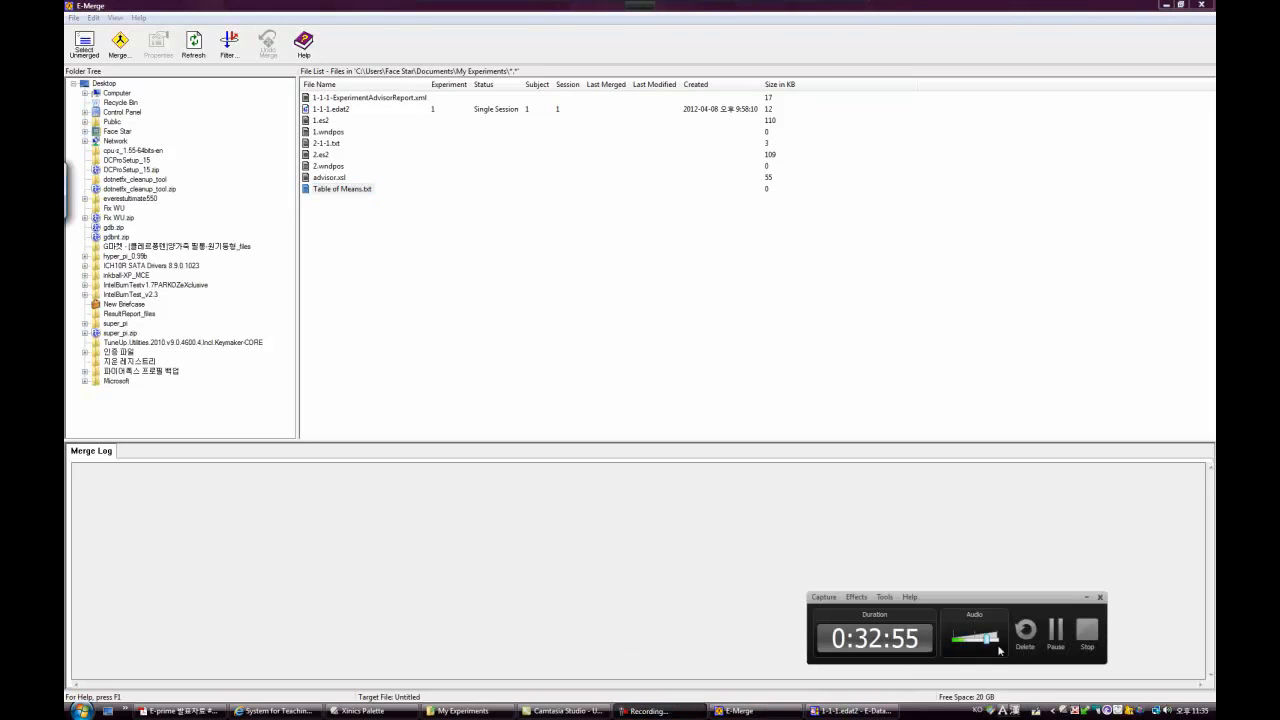